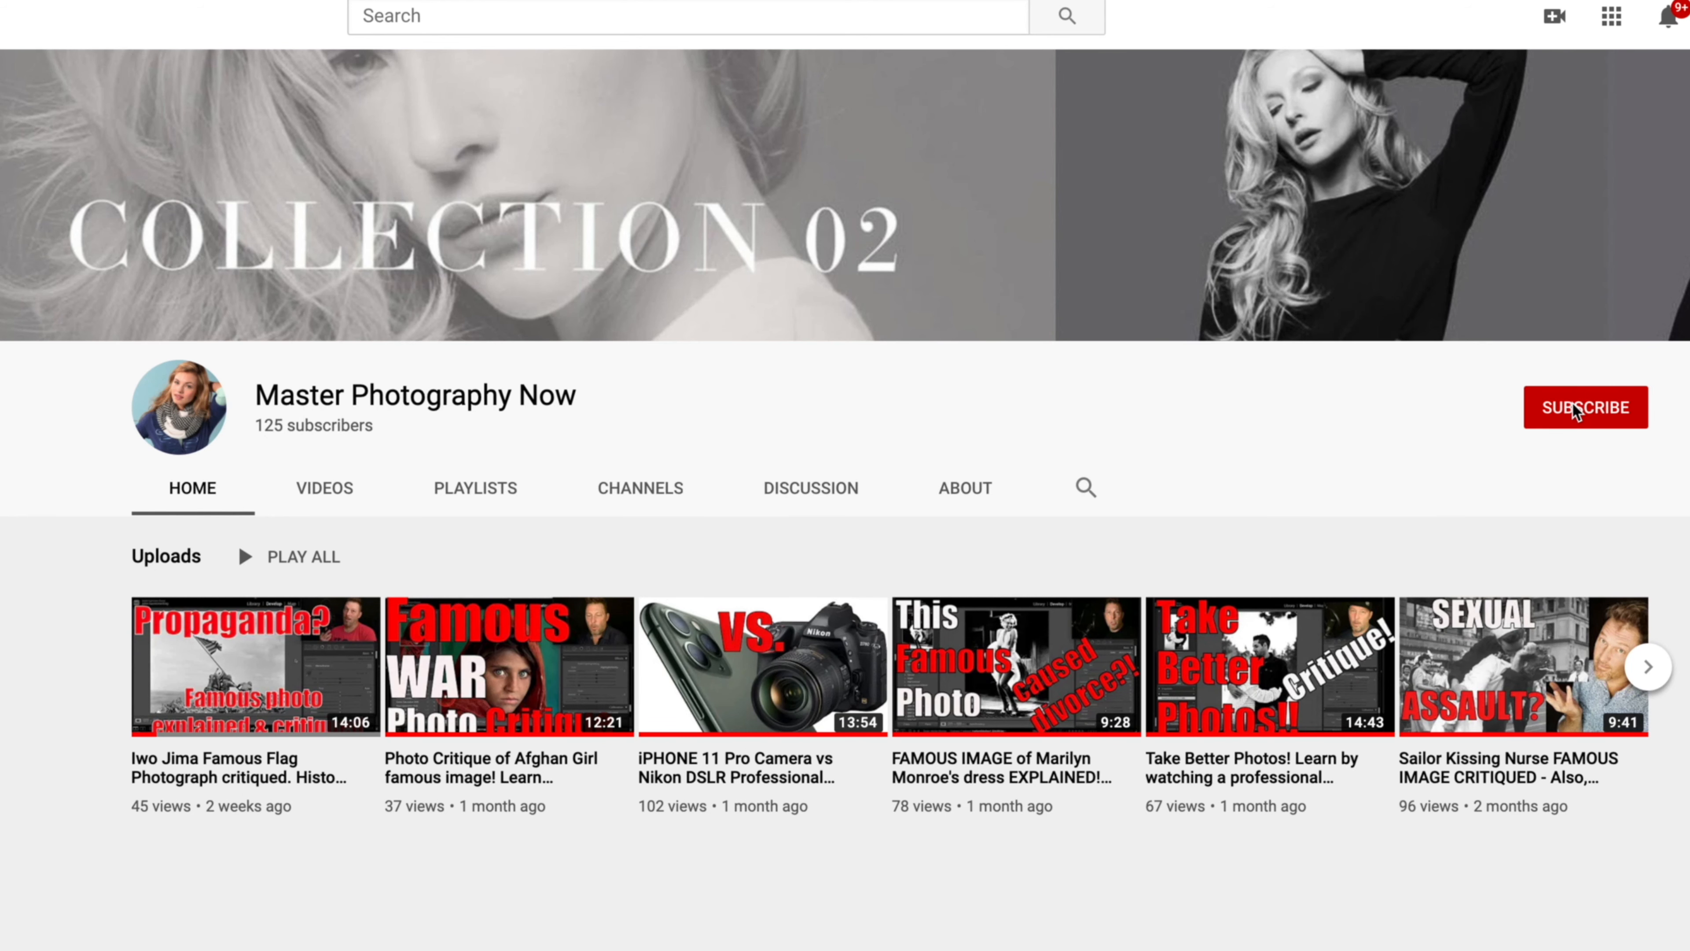
Step: Subscribe to the Master Photography Now channel and set its notification preference
{"action": "left_click", "coordinate": [1577, 412]}
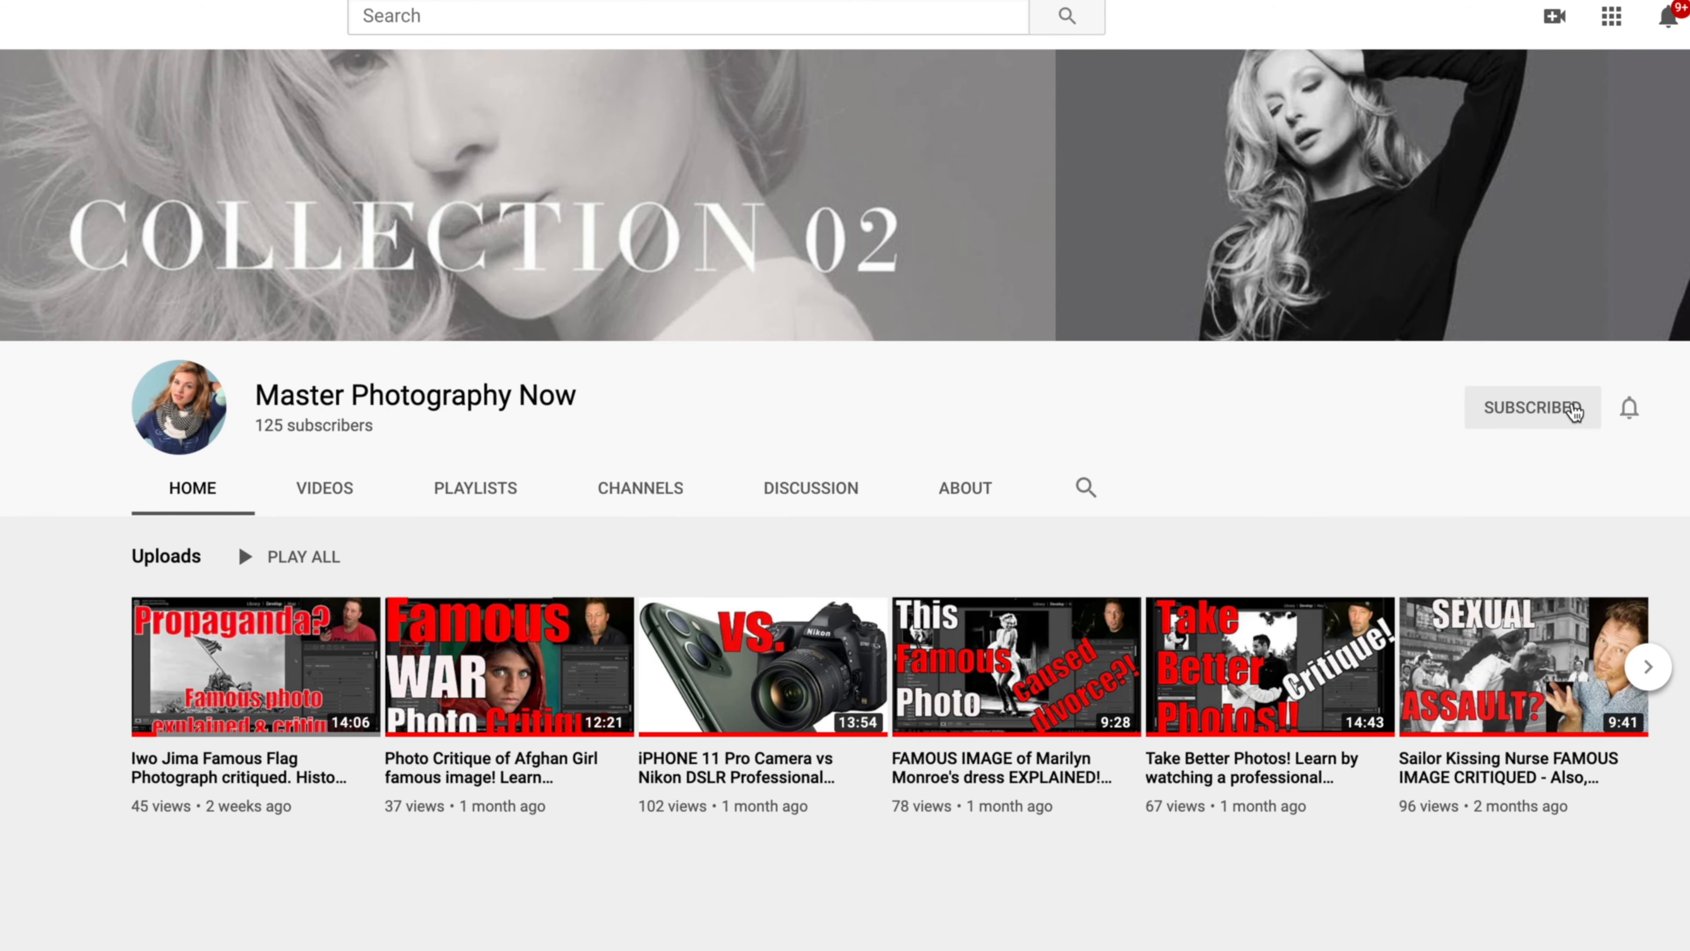
{"action": "left_click", "coordinate": [1630, 408]}
{"action": "left_click", "coordinate": [1558, 461]}
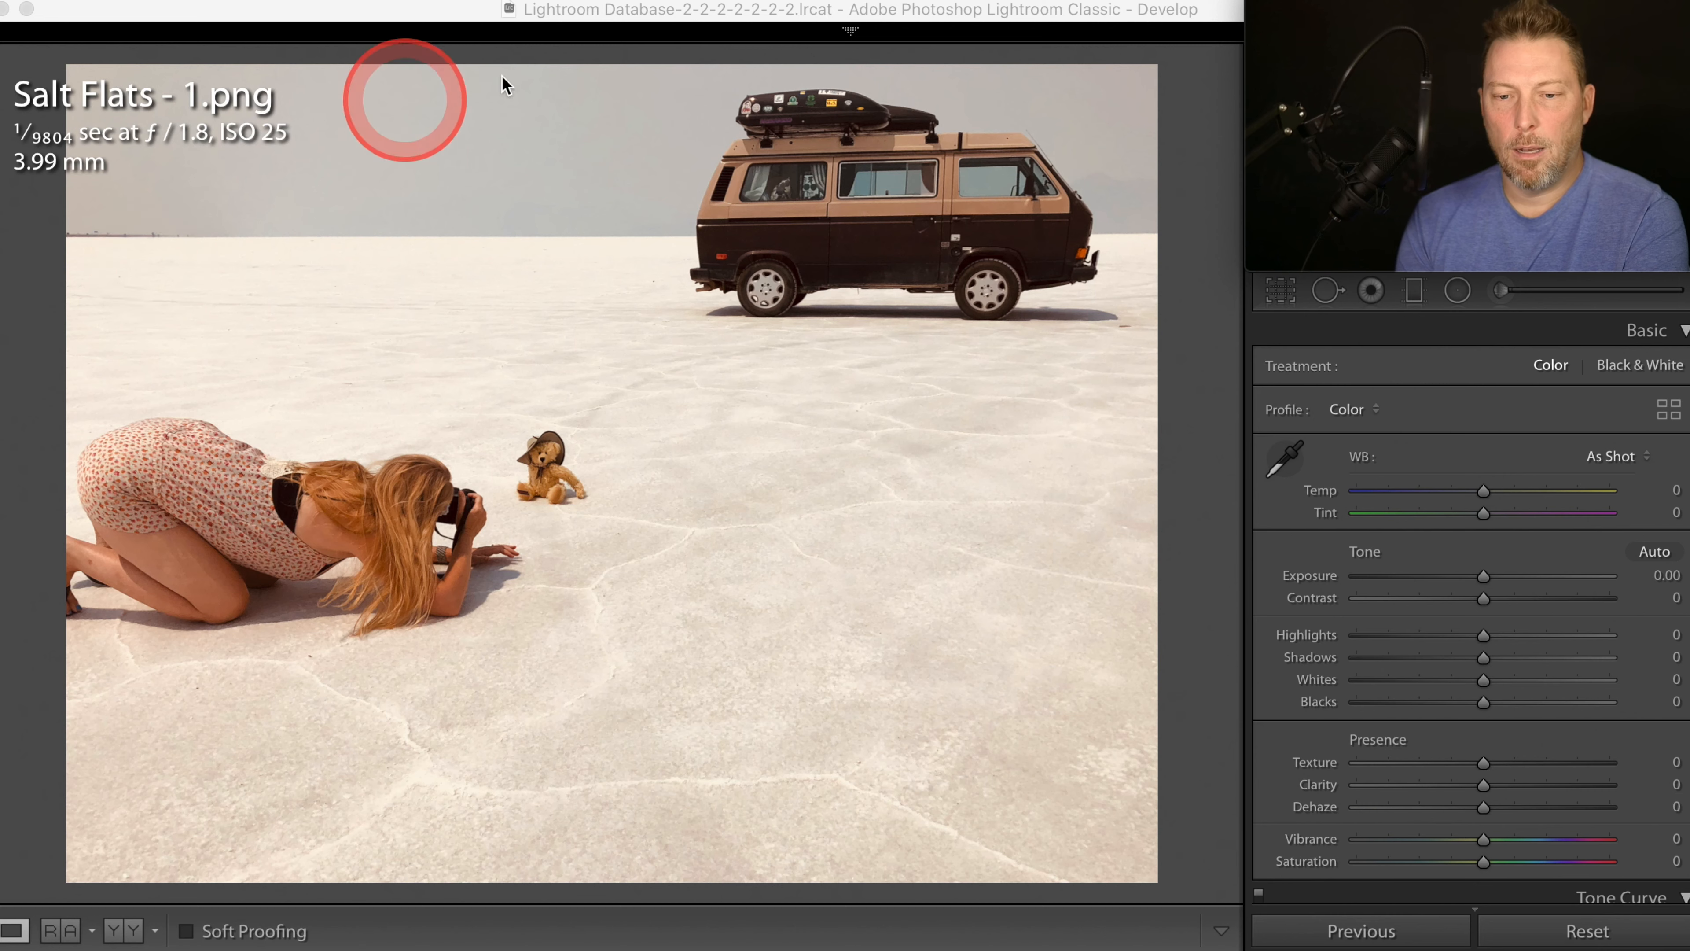
Step: Try cropping the salt flats photo tighter around the van and teddy bear, and undo the crop
{"action": "left_click", "coordinate": [1282, 291]}
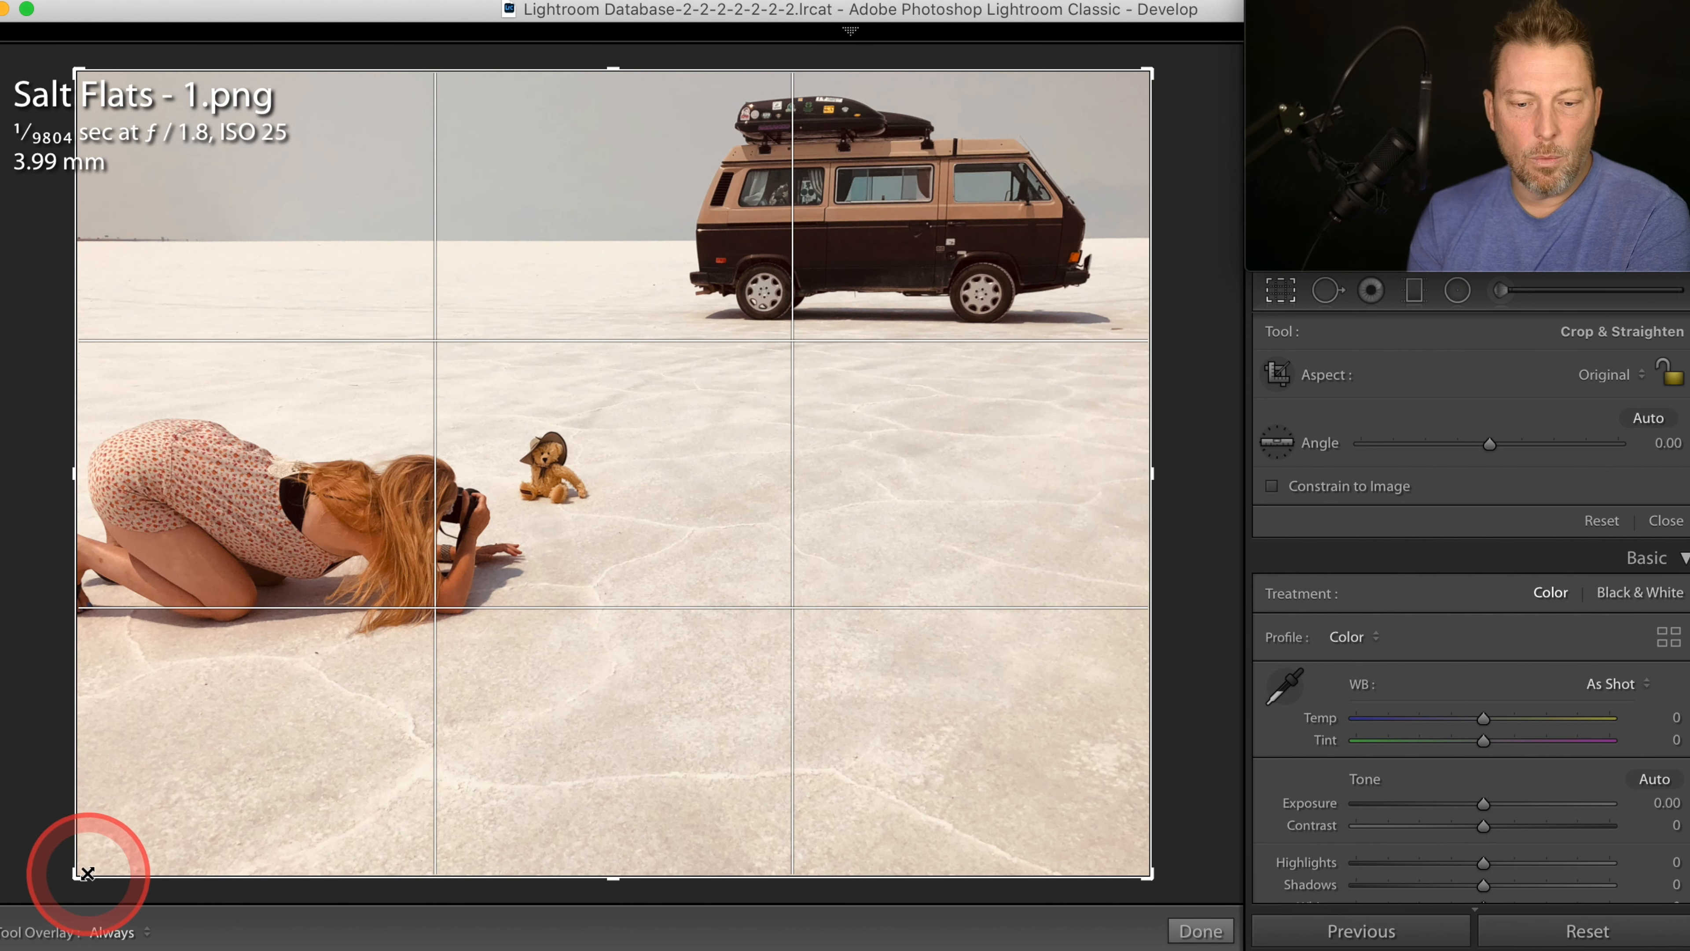
{"action": "left_click_drag", "start_coordinate": [77, 875], "coordinate": [234, 714]}
{"action": "left_click_drag", "start_coordinate": [393, 488], "coordinate": [571, 492]}
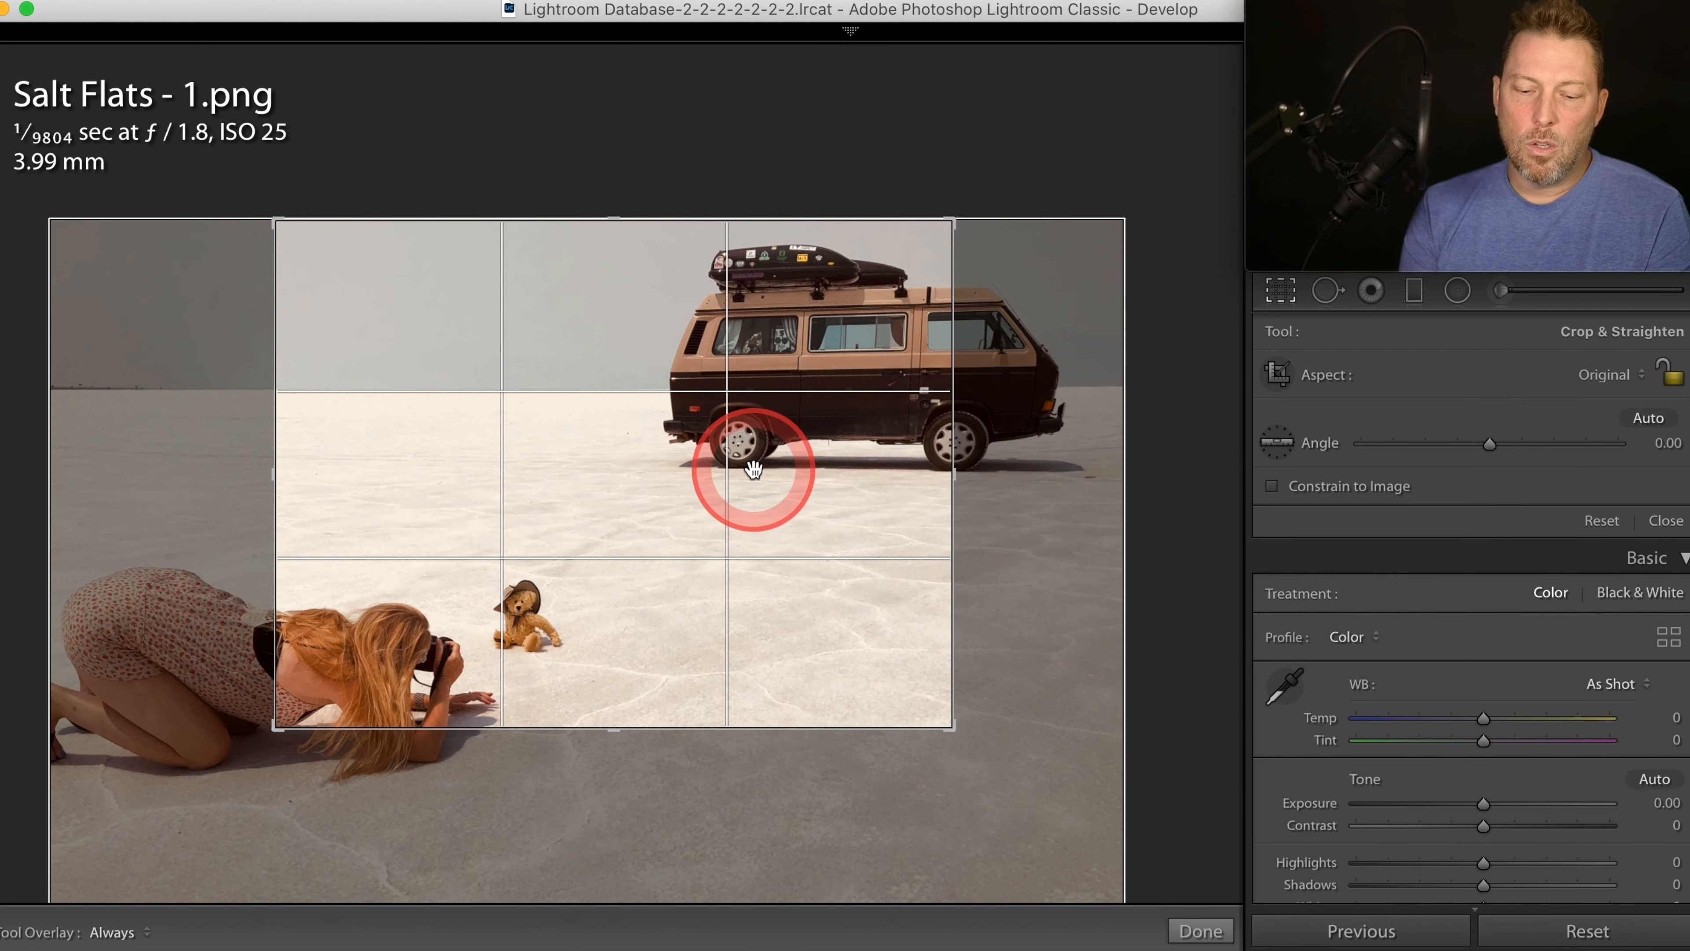
{"action": "key", "text": "super+z"}
{"action": "key", "text": "super+z"}
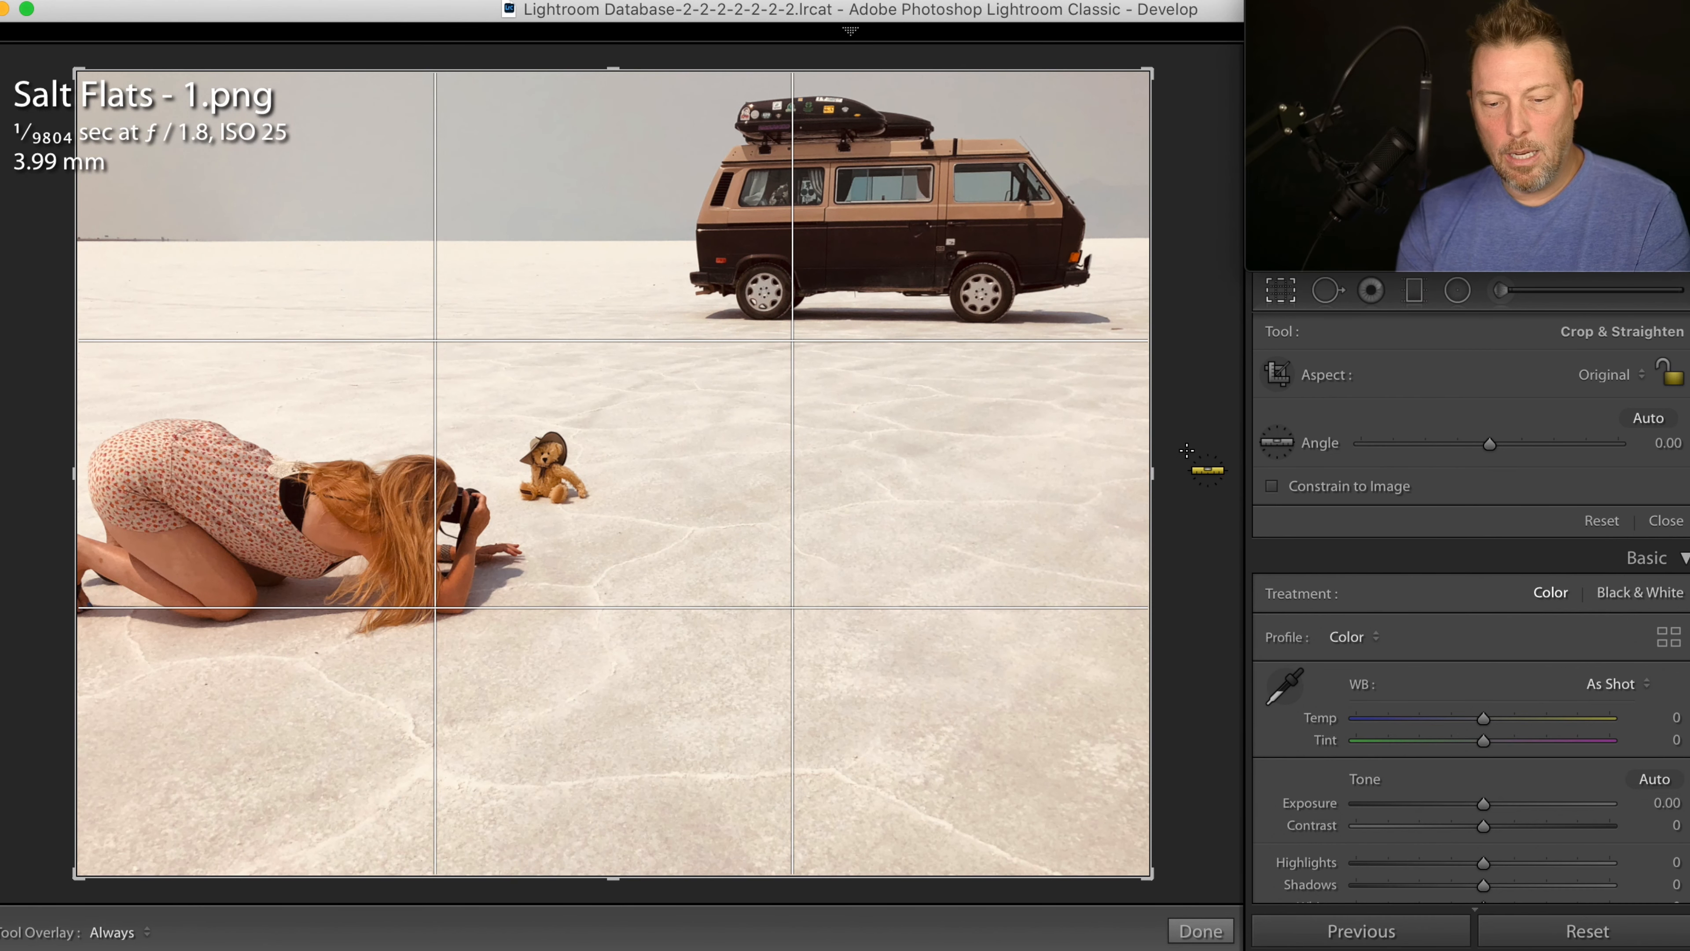
Step: Switch to Photoshop and extend the salt flats canvas above and on both sides using a 4:5 (8:10) crop
{"action": "key", "text": "super+Tab"}
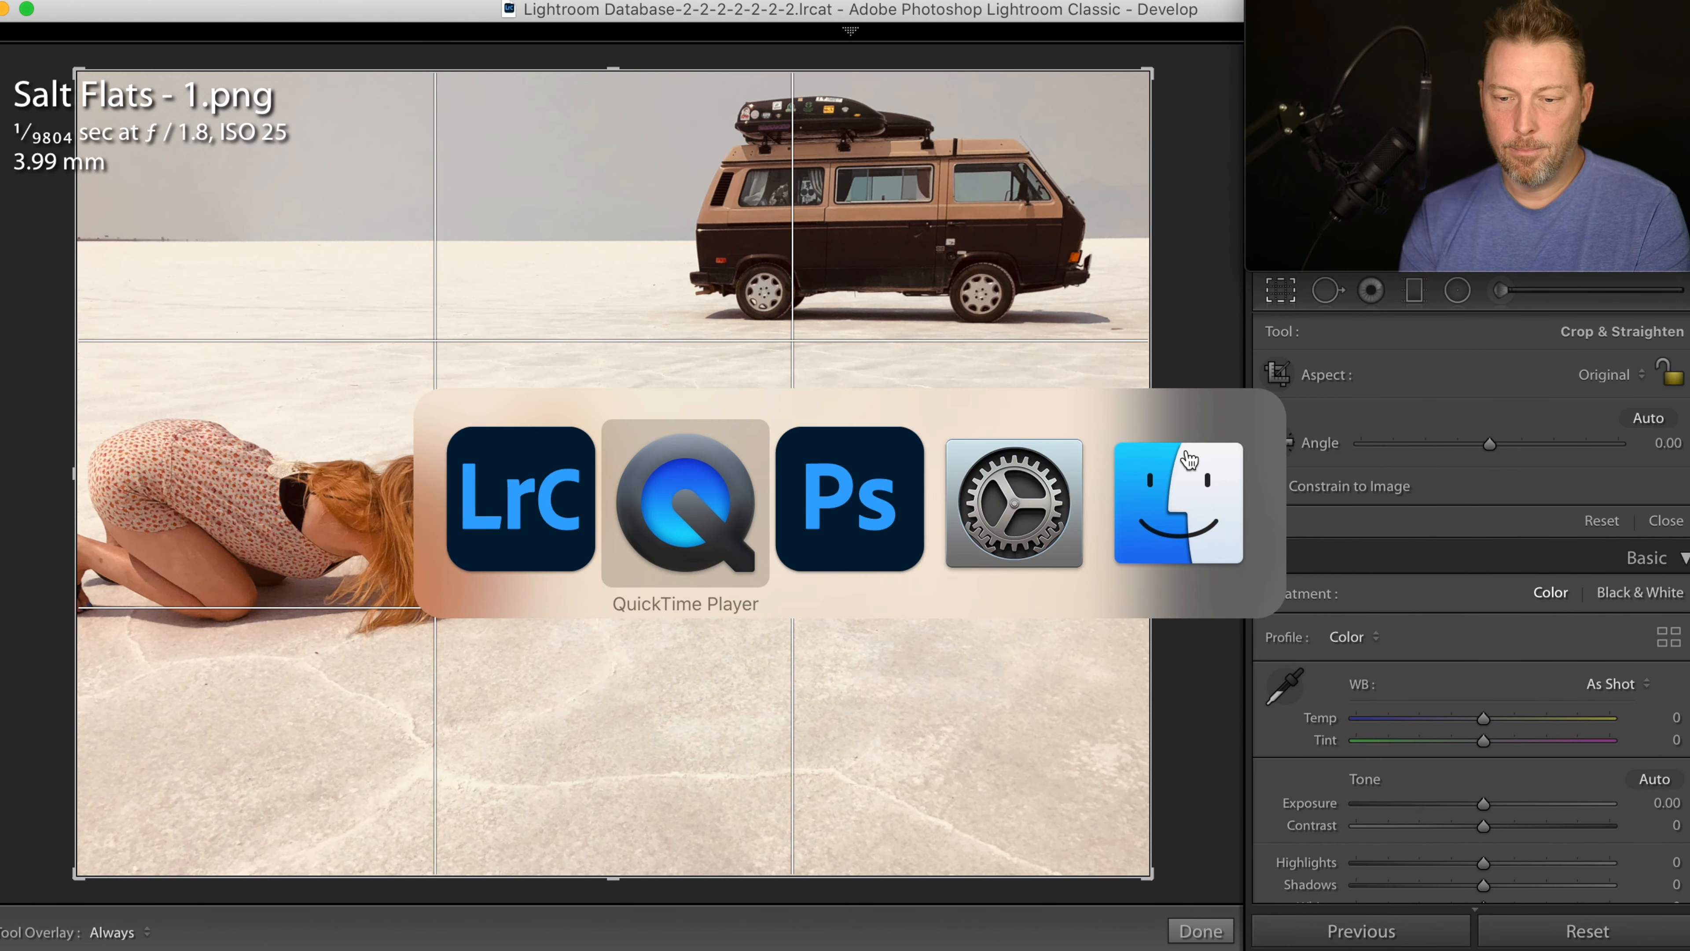
{"action": "key", "text": "super+Tab"}
{"action": "left_click", "coordinate": [1189, 455]}
{"action": "left_click", "coordinate": [351, 221]}
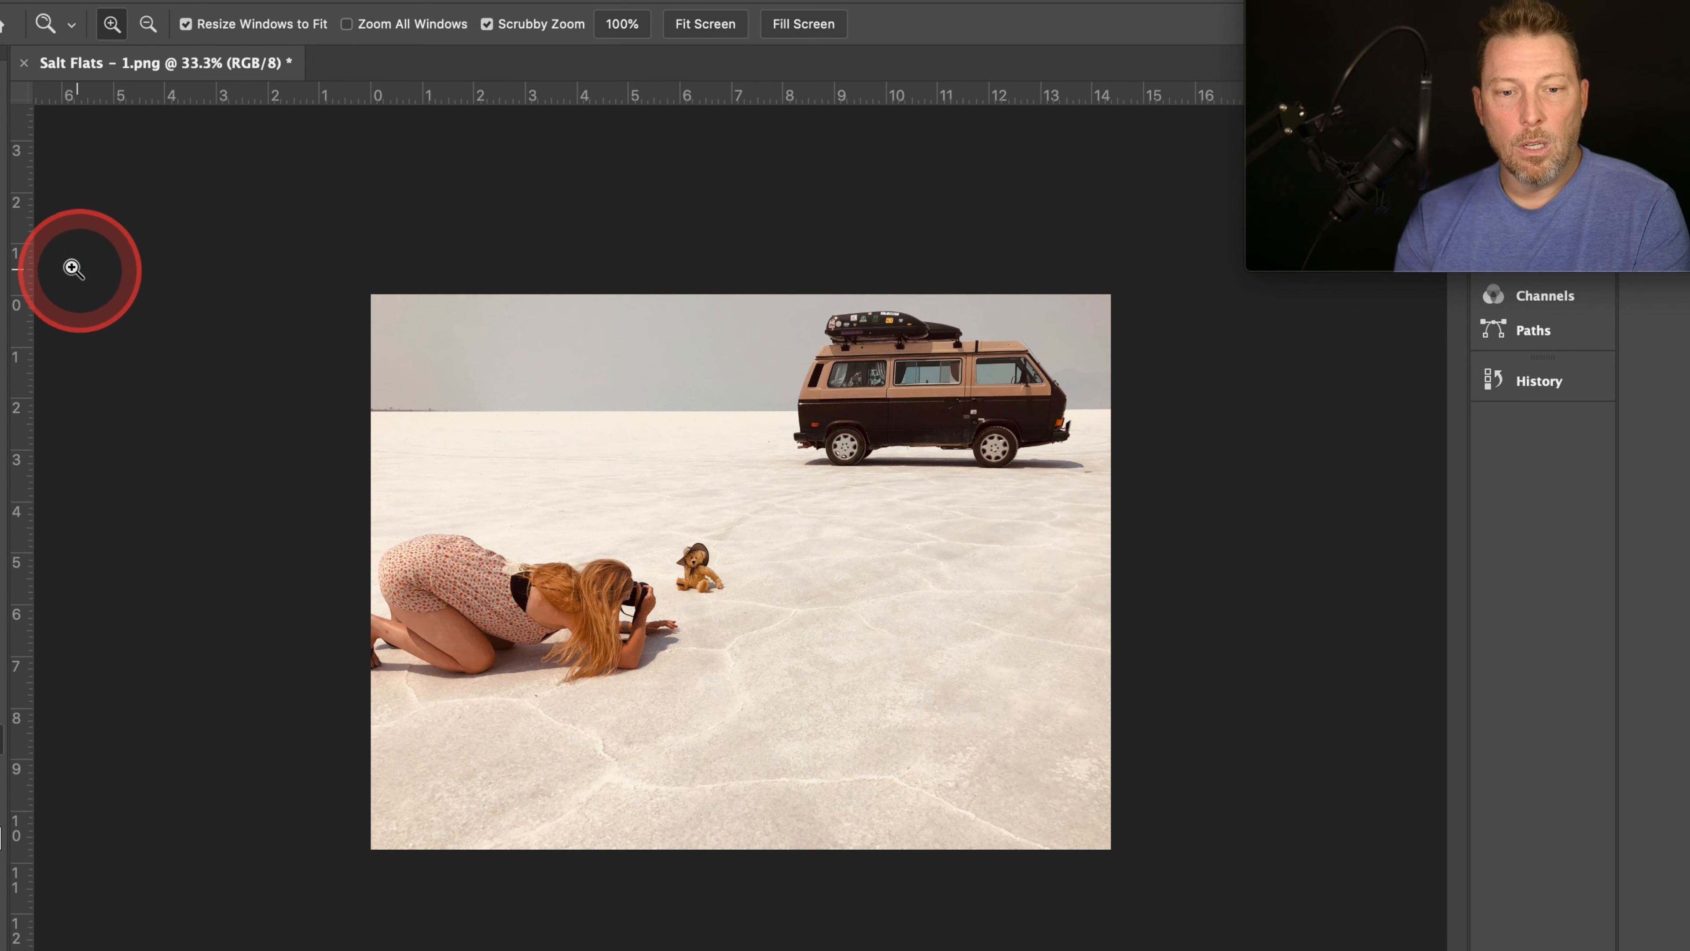
{"action": "left_click", "coordinate": [3, 223]}
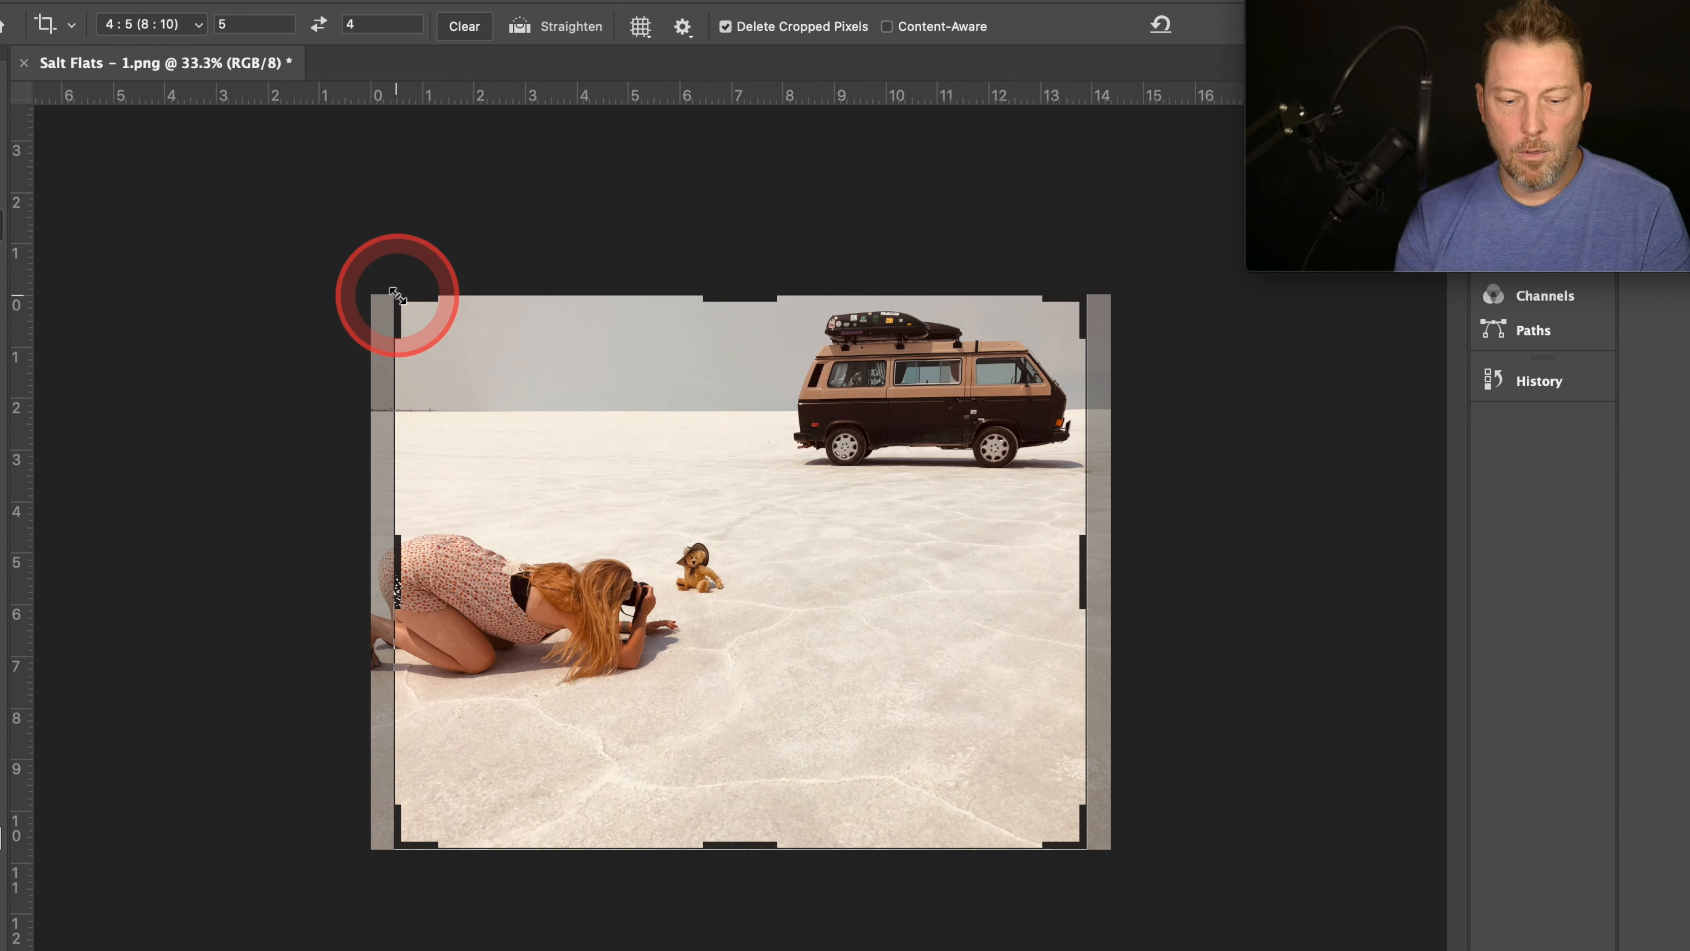
{"action": "left_click_drag", "start_coordinate": [397, 296], "coordinate": [332, 252]}
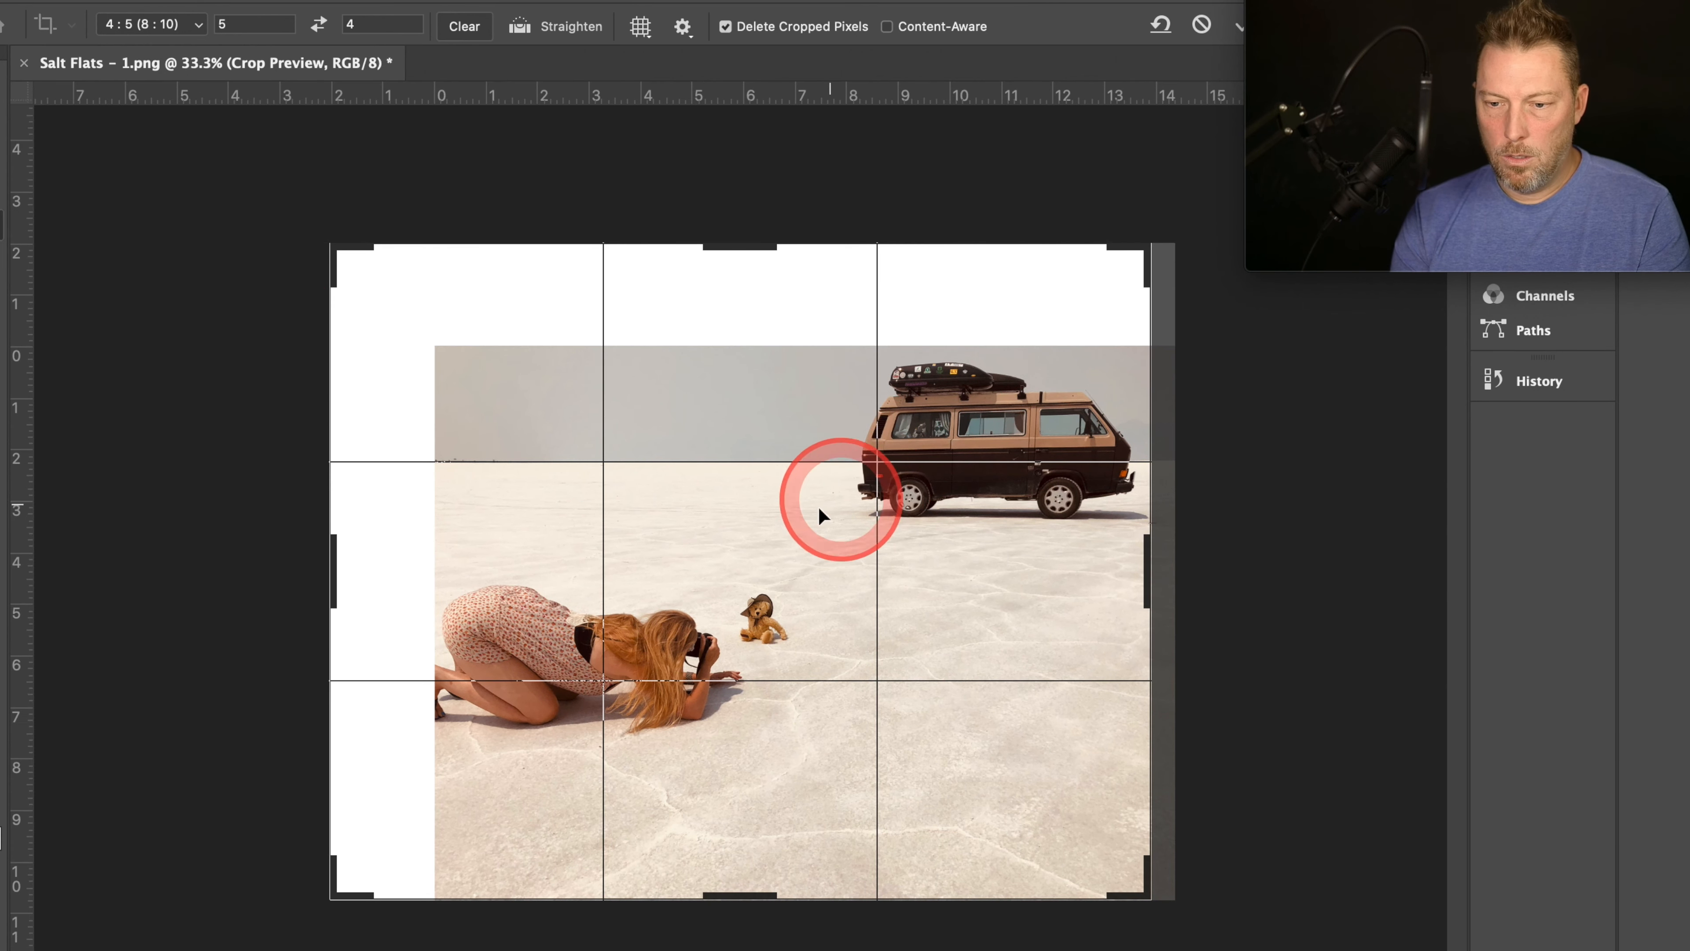
{"action": "left_click_drag", "start_coordinate": [799, 510], "coordinate": [744, 499]}
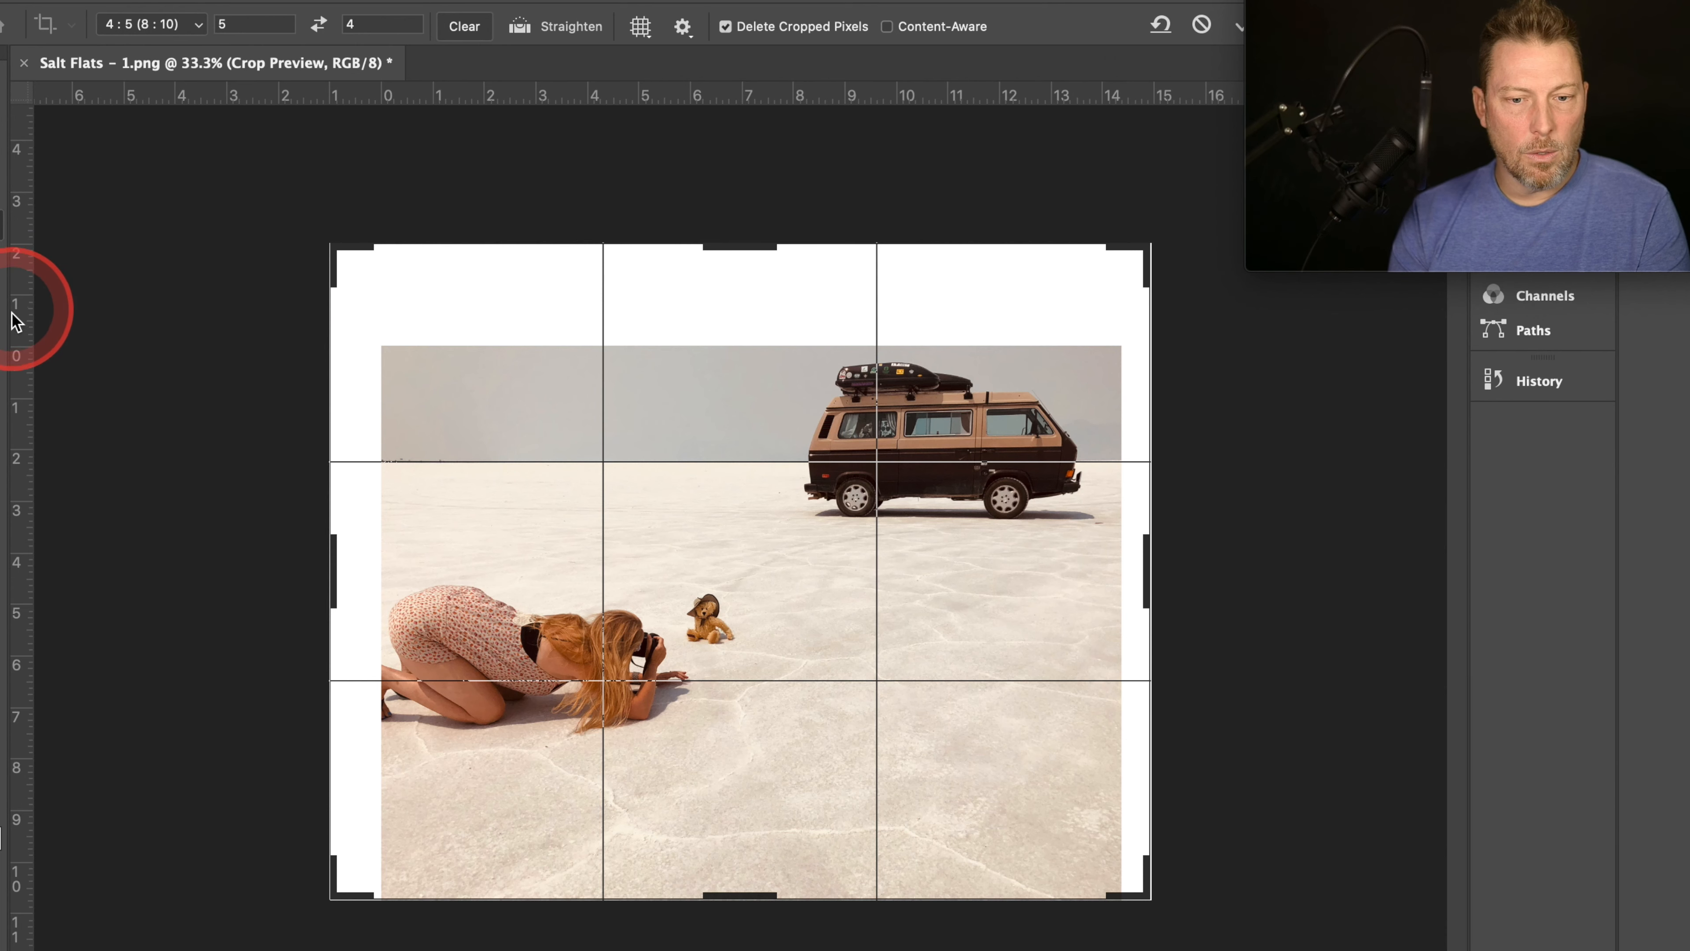
{"action": "key", "text": "Return"}
Step: Fill most of the blank area above the salt flats photo with cloned sky, using a 300-pixel Clone Stamp sampled from the existing sky
{"action": "key", "text": "s"}
{"action": "key", "text": "bracketleft"}
{"action": "left_click", "coordinate": [431, 418], "text": "alt"}
{"action": "left_click_drag", "start_coordinate": [403, 337], "coordinate": [706, 327]}
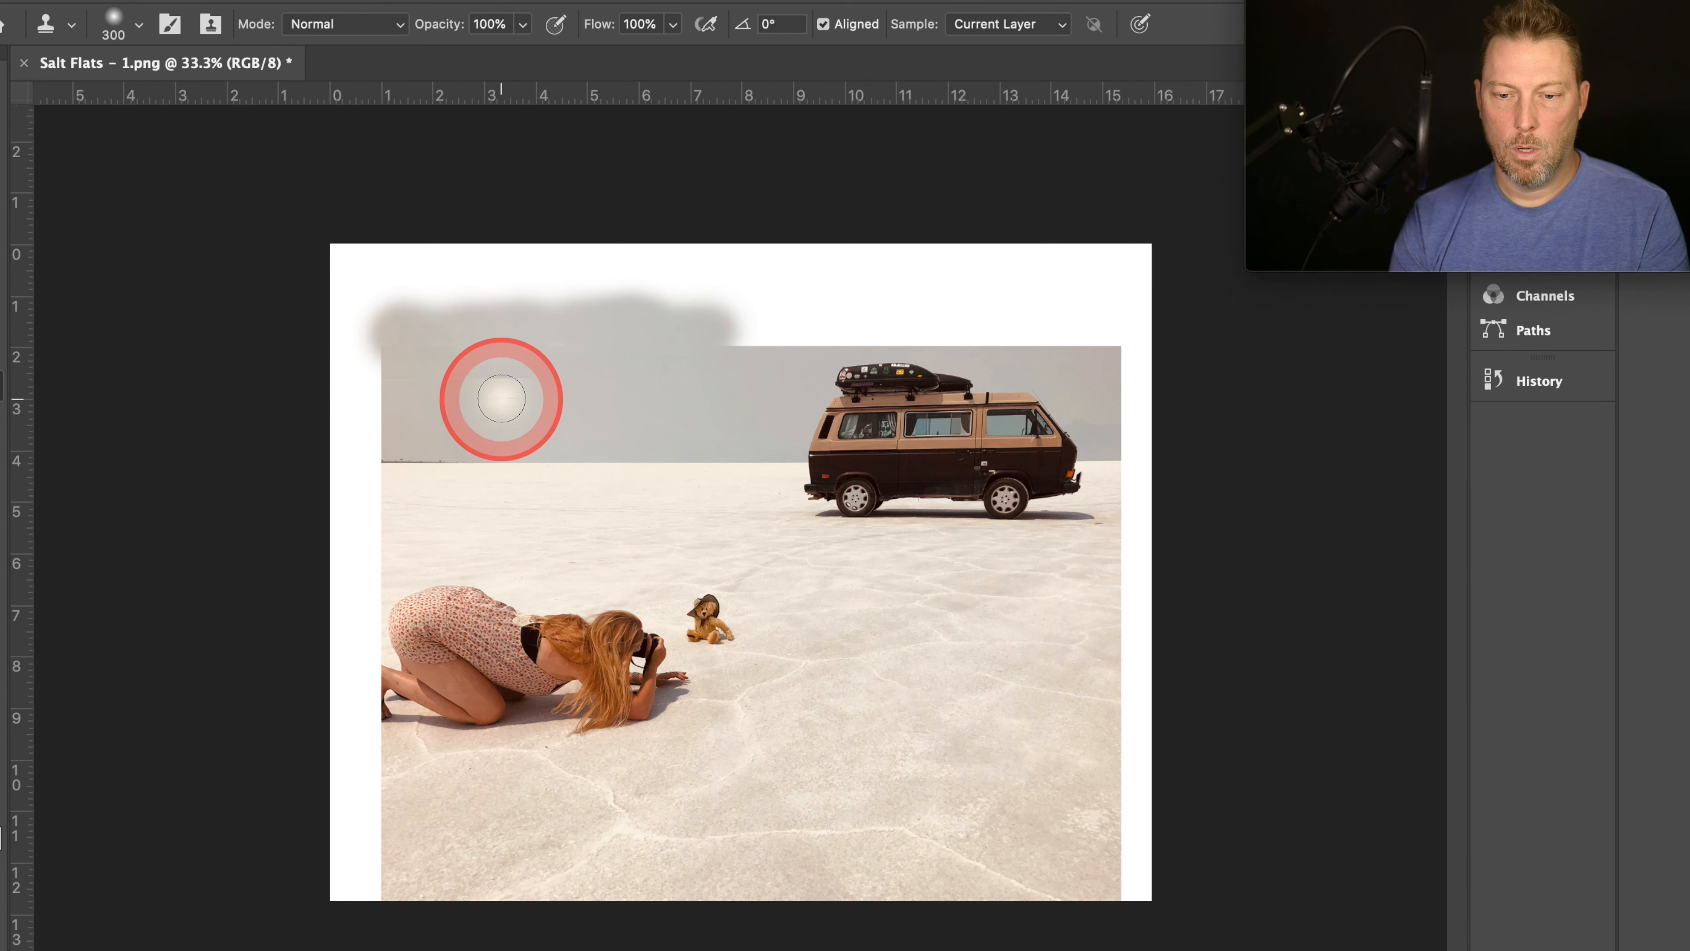
{"action": "mouse_move", "coordinate": [733, 328]}
{"action": "left_mouse_down"}
{"action": "mouse_move", "coordinate": [898, 311]}
{"action": "mouse_move", "coordinate": [863, 321]}
{"action": "left_mouse_up"}
{"action": "left_click_drag", "start_coordinate": [925, 323], "coordinate": [974, 321]}
{"action": "left_click", "coordinate": [573, 404], "text": "alt"}
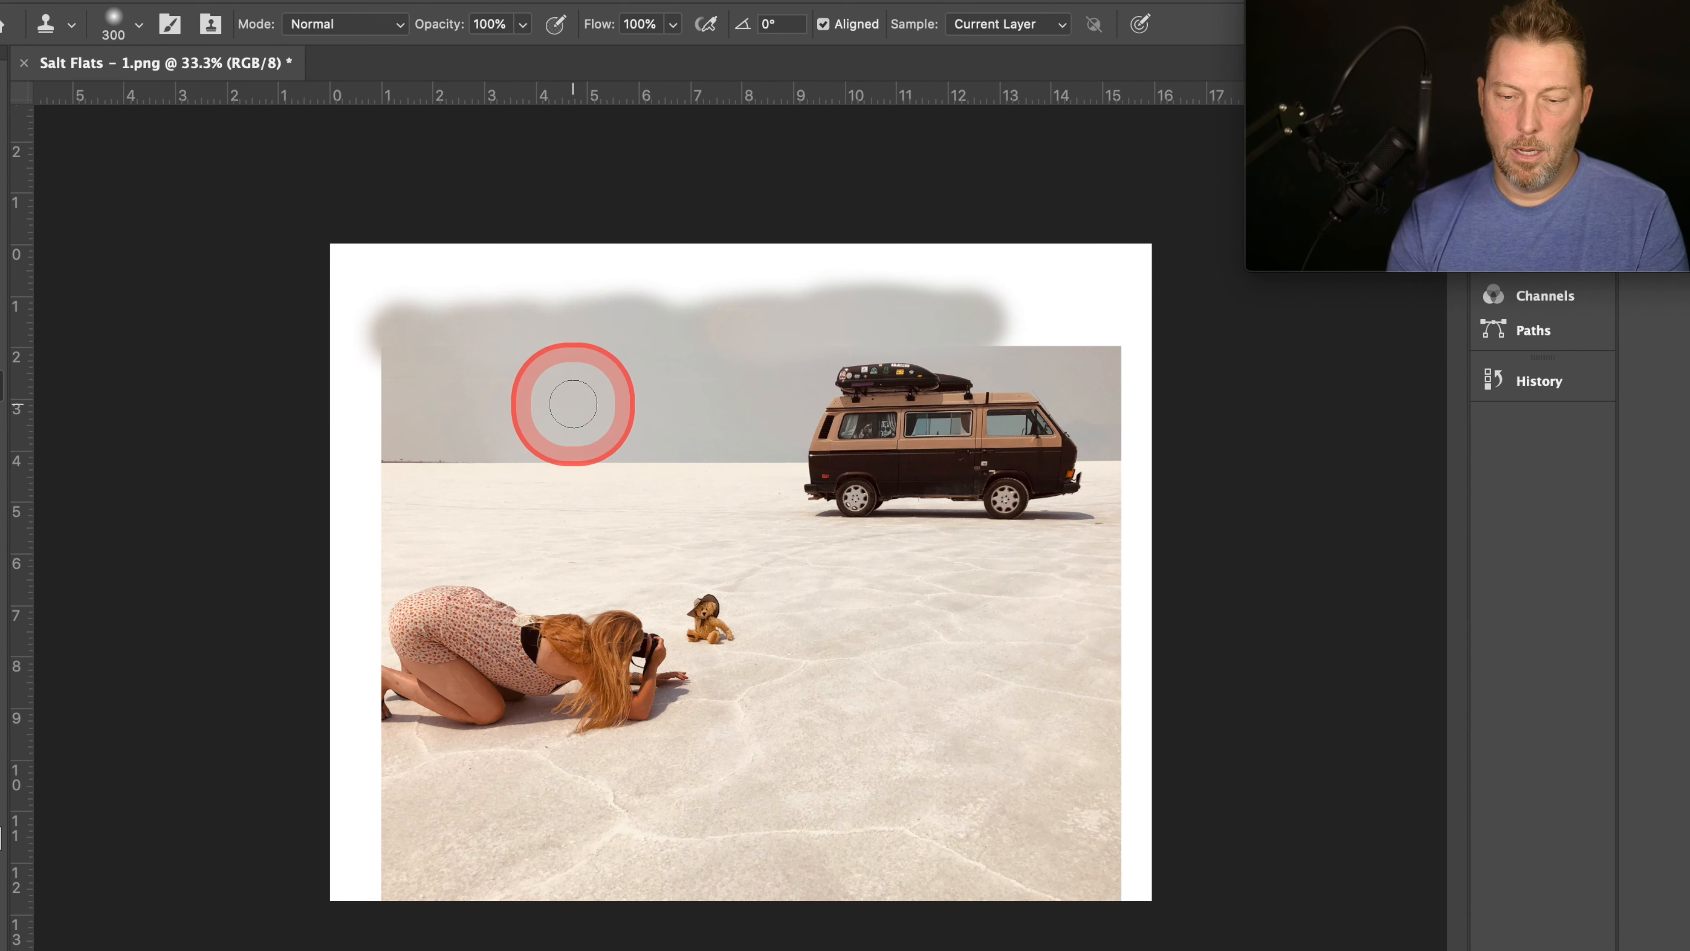
{"action": "left_click_drag", "start_coordinate": [740, 343], "coordinate": [849, 321]}
{"action": "left_click", "coordinate": [603, 390], "text": "alt"}
{"action": "left_click_drag", "start_coordinate": [999, 329], "coordinate": [1103, 329]}
{"action": "left_click", "coordinate": [461, 410], "text": "alt"}
{"action": "mouse_move", "coordinate": [404, 302]}
{"action": "left_mouse_down"}
{"action": "mouse_move", "coordinate": [681, 291]}
{"action": "mouse_move", "coordinate": [518, 382]}
{"action": "mouse_move", "coordinate": [698, 291]}
{"action": "mouse_move", "coordinate": [802, 275]}
{"action": "mouse_move", "coordinate": [678, 304]}
{"action": "mouse_move", "coordinate": [894, 287]}
{"action": "left_mouse_up"}
{"action": "left_click", "coordinate": [519, 379], "text": "alt"}
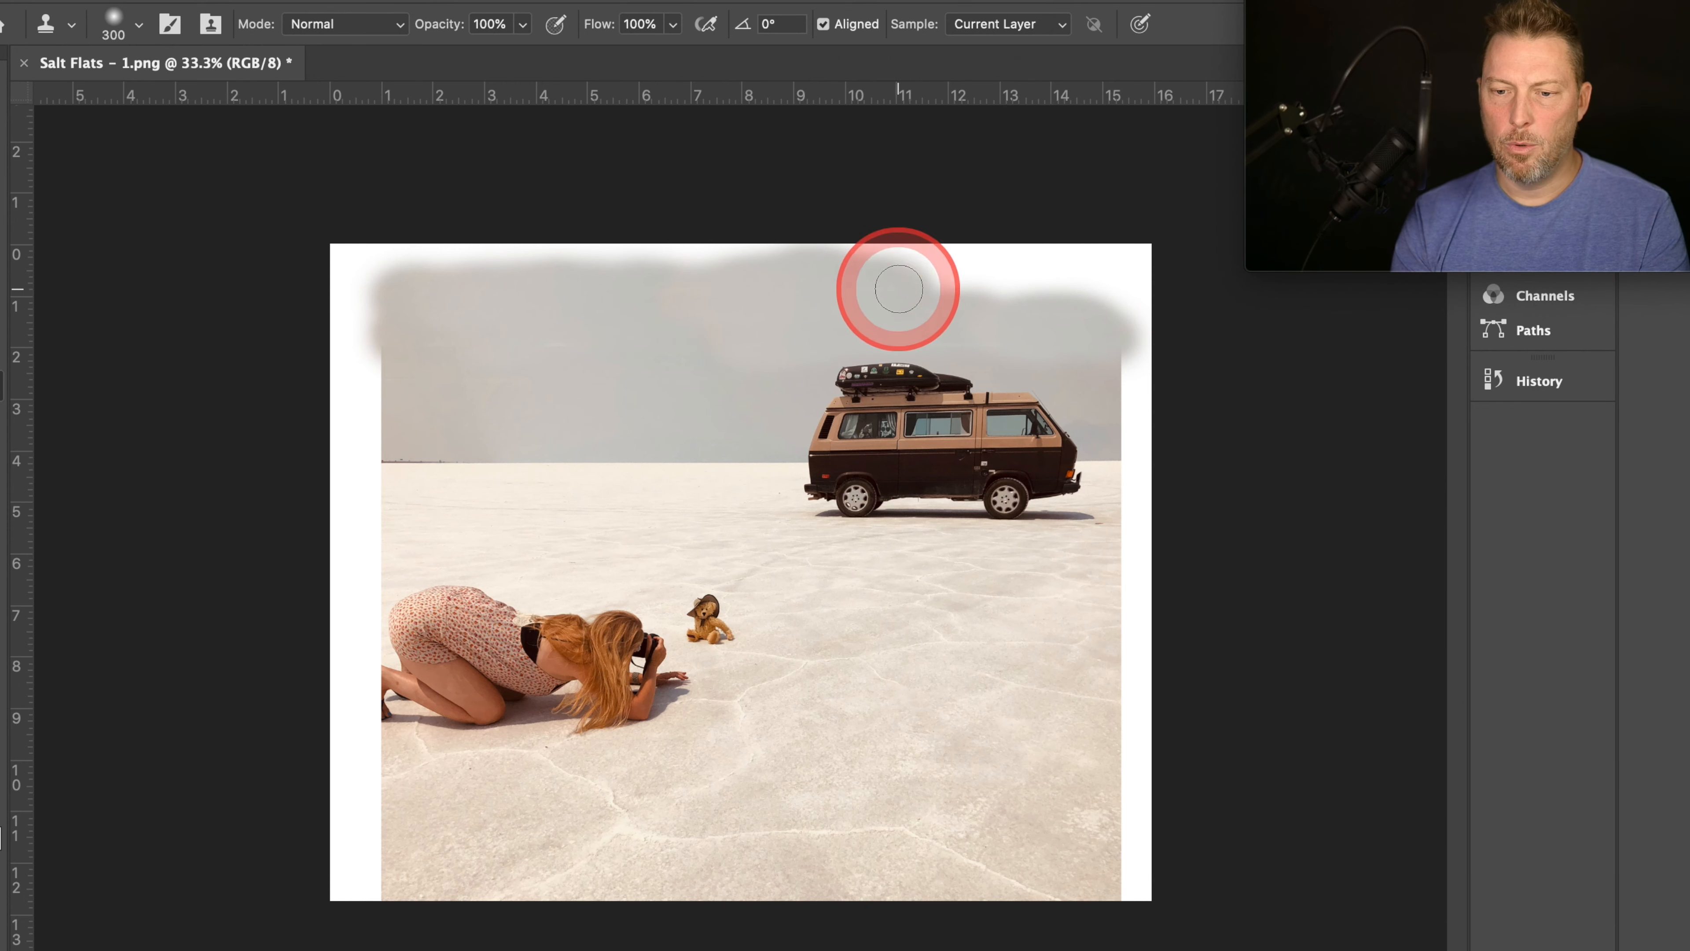
{"action": "left_click", "coordinate": [648, 387], "text": "alt"}
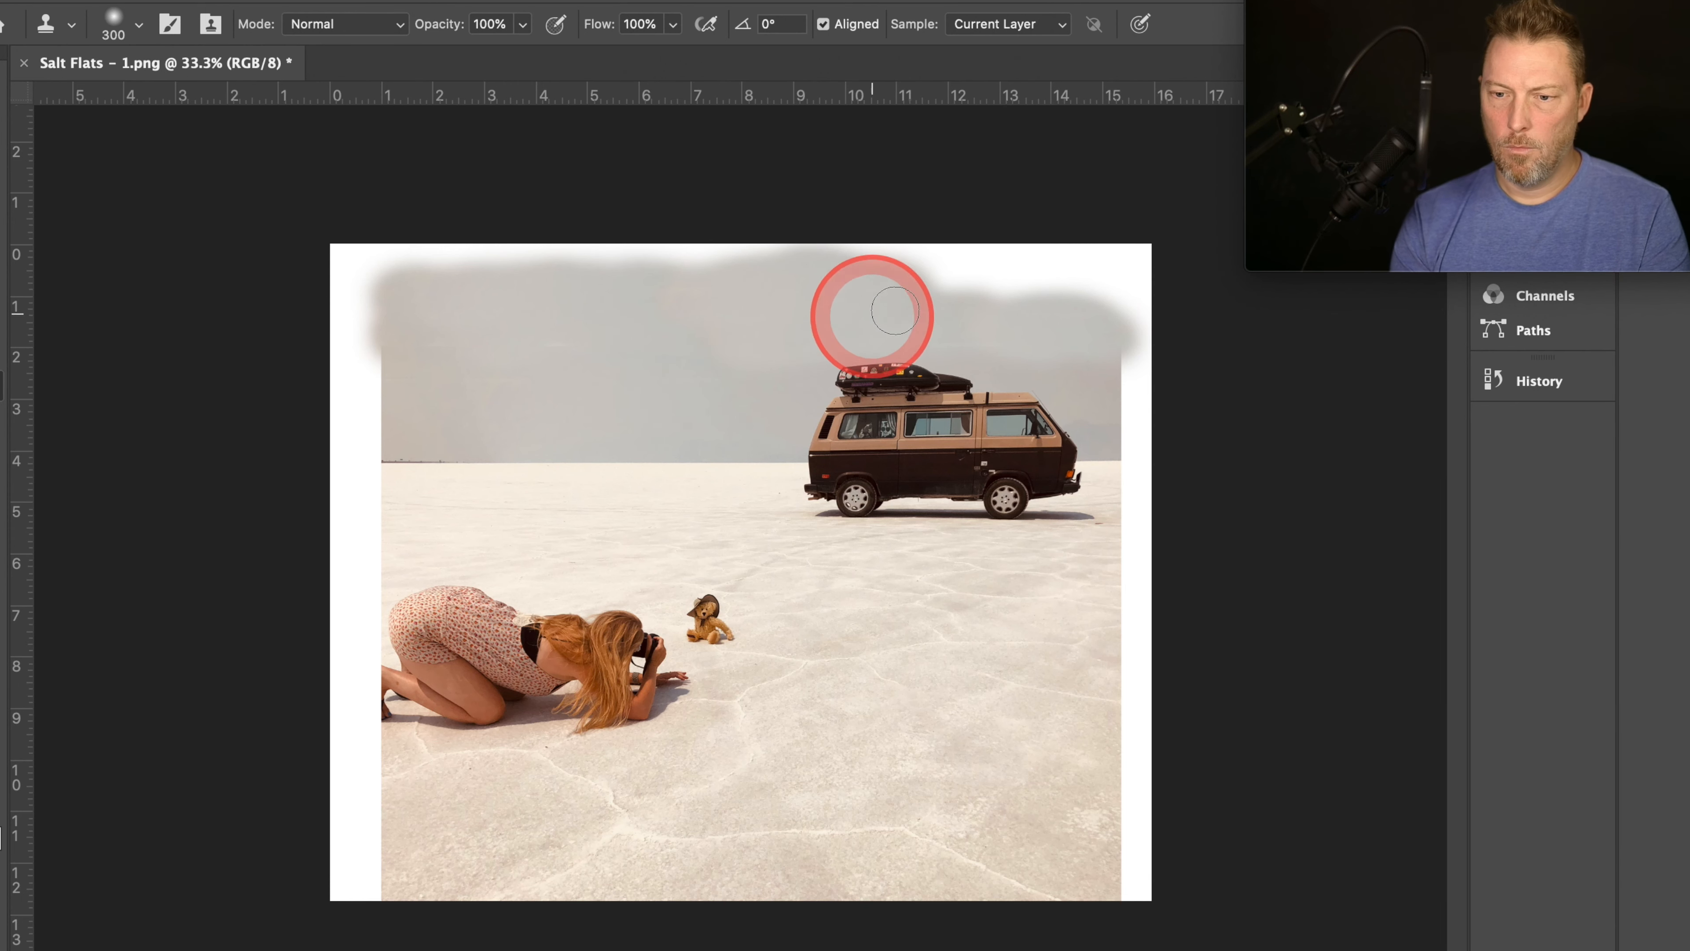
{"action": "mouse_move", "coordinate": [922, 285]}
{"action": "left_mouse_down"}
{"action": "mouse_move", "coordinate": [1009, 289]}
{"action": "mouse_move", "coordinate": [608, 389]}
{"action": "mouse_move", "coordinate": [521, 378]}
{"action": "mouse_move", "coordinate": [1011, 278]}
{"action": "mouse_move", "coordinate": [1123, 282]}
{"action": "mouse_move", "coordinate": [1112, 308]}
{"action": "mouse_move", "coordinate": [744, 338]}
{"action": "mouse_move", "coordinate": [629, 378]}
{"action": "mouse_move", "coordinate": [353, 353]}
{"action": "mouse_move", "coordinate": [1, 232]}
{"action": "left_mouse_up"}
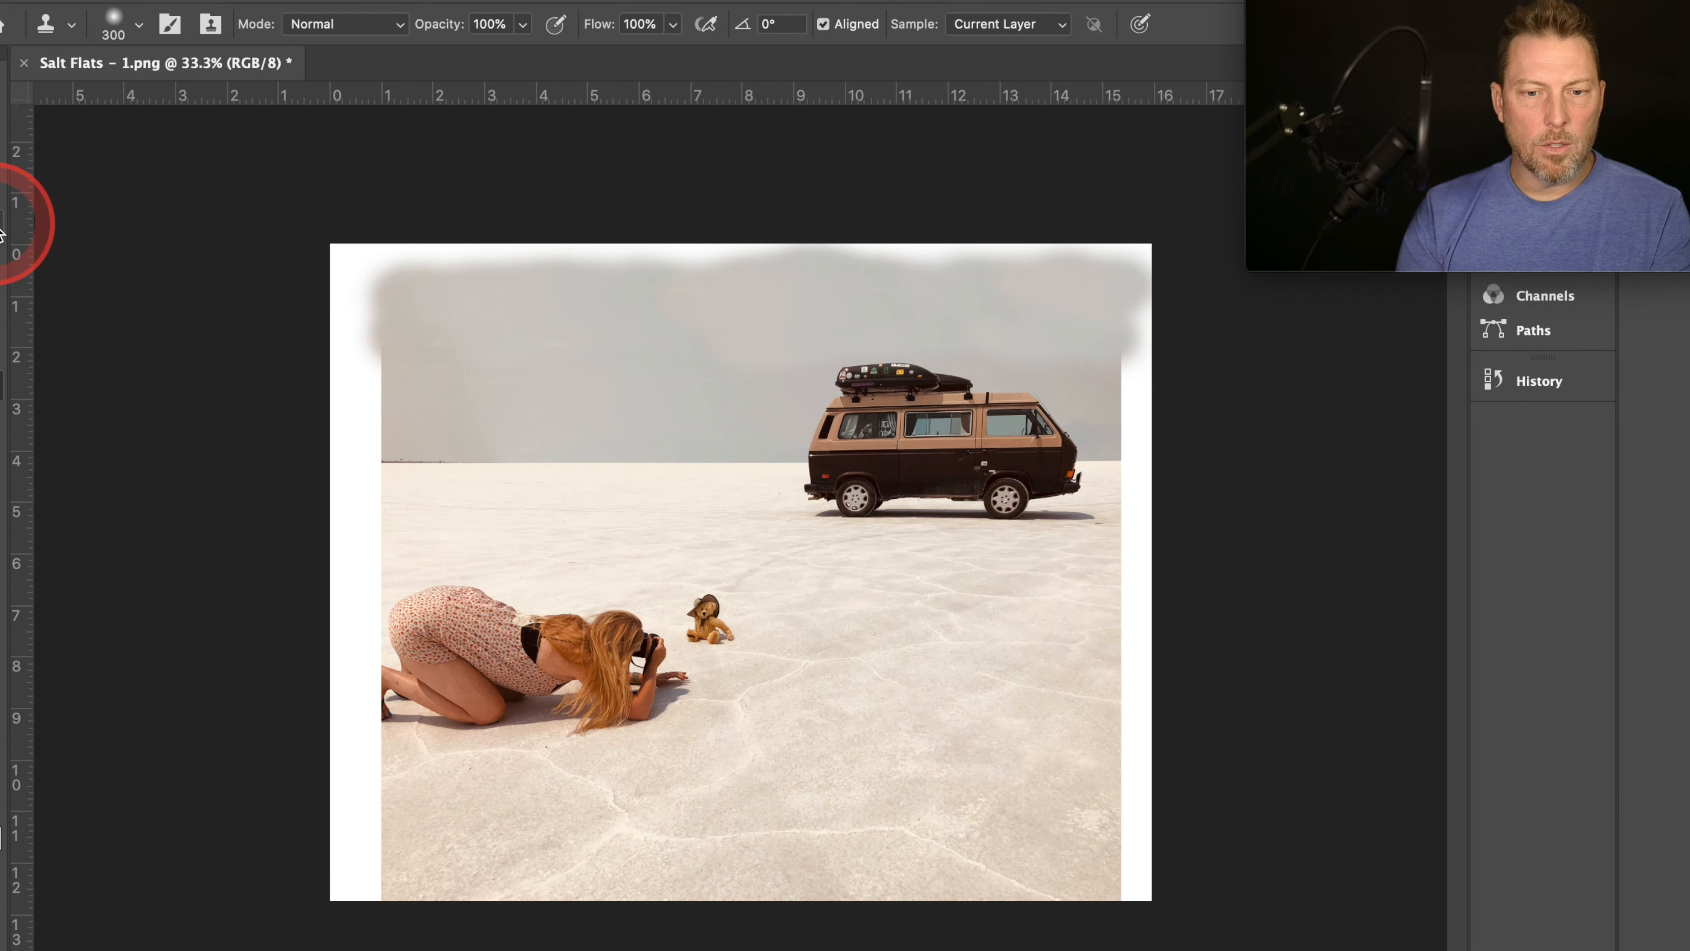
Step: Crop away the leftover white borders at 4:5 (8:10), save the edit and return to Lightroom Classic
{"action": "left_click", "coordinate": [1, 233]}
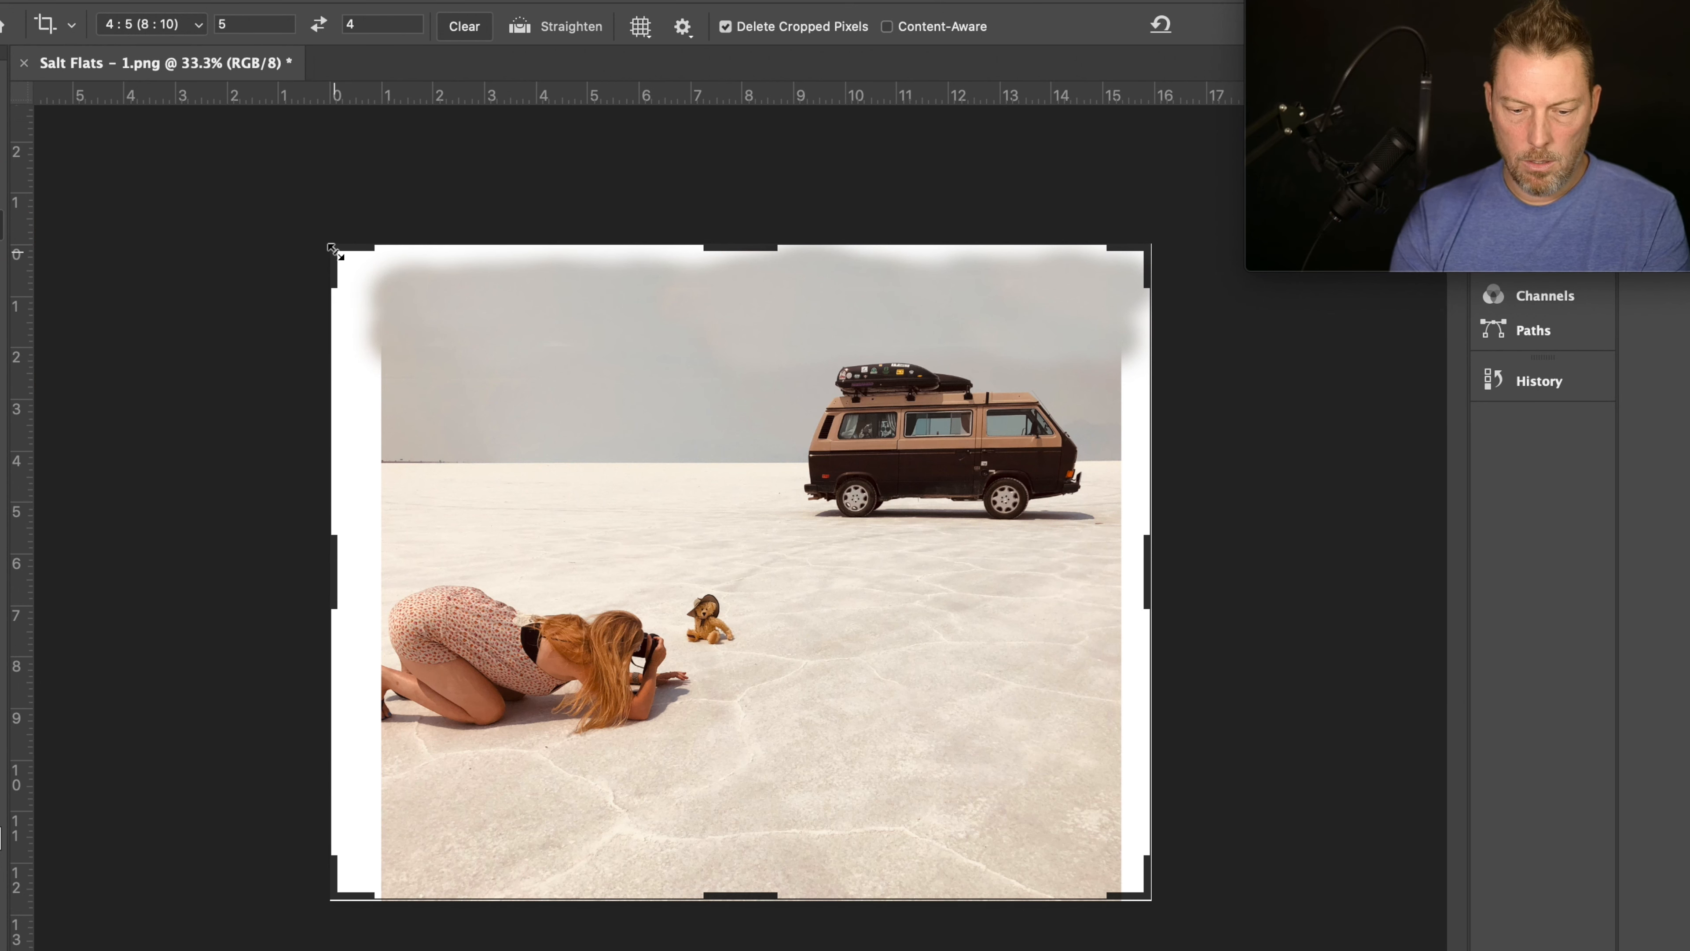
{"action": "left_click_drag", "start_coordinate": [333, 249], "coordinate": [359, 271]}
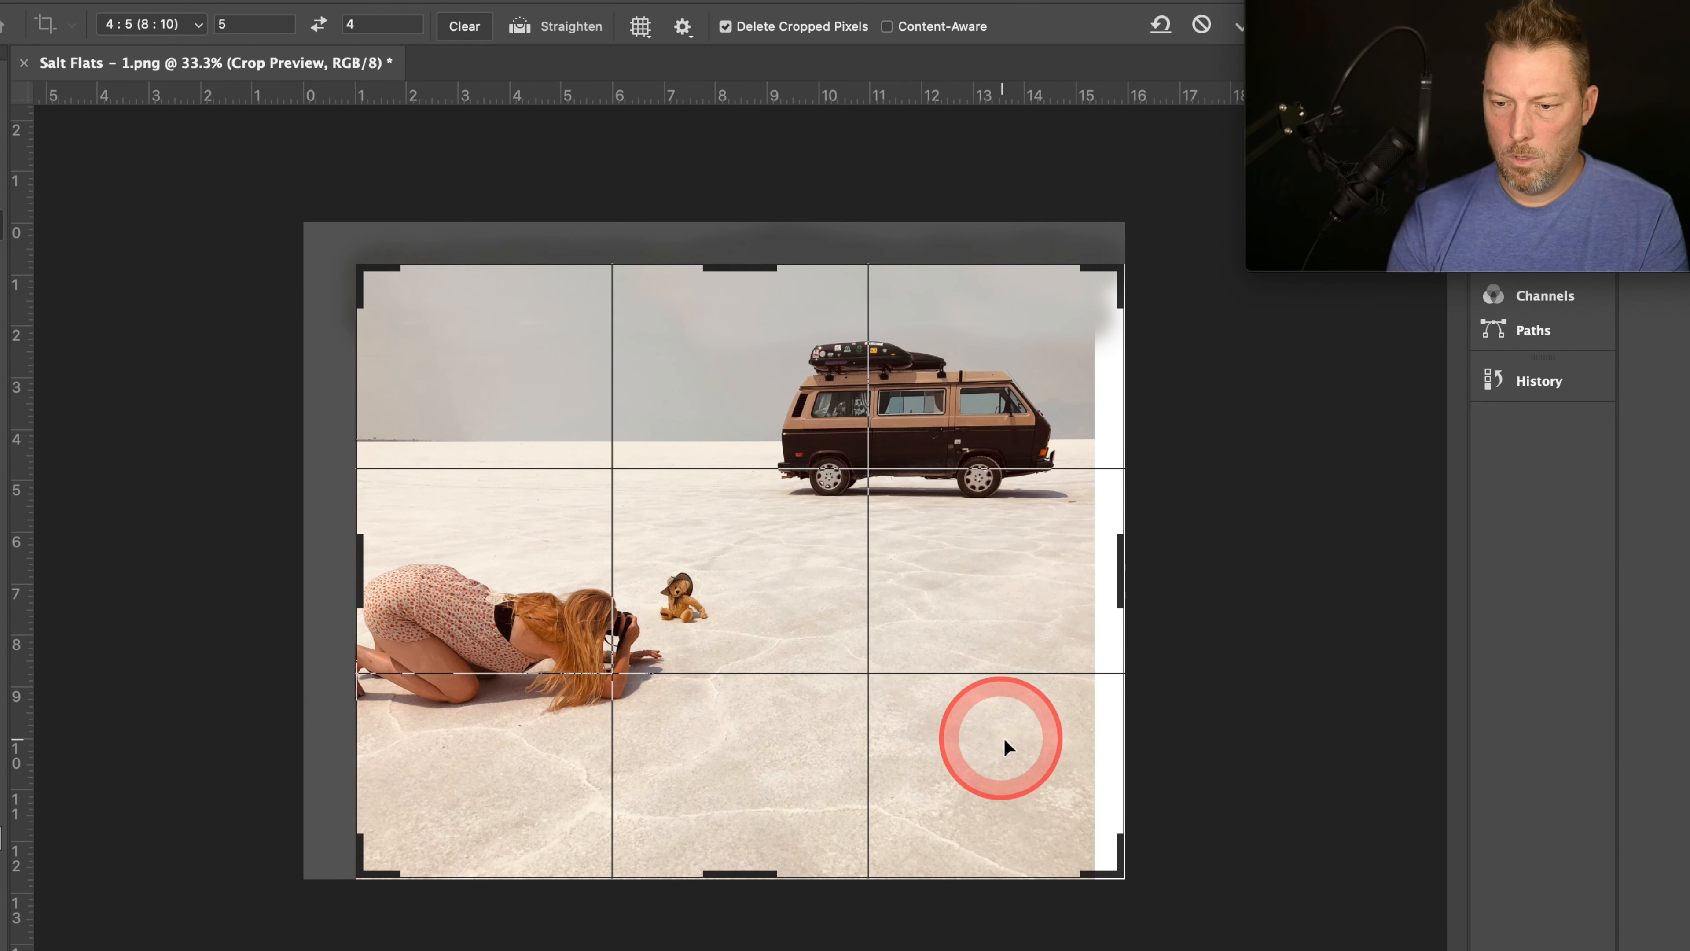
{"action": "left_click_drag", "start_coordinate": [1122, 871], "coordinate": [1095, 859]}
{"action": "left_click_drag", "start_coordinate": [721, 531], "coordinate": [721, 543]}
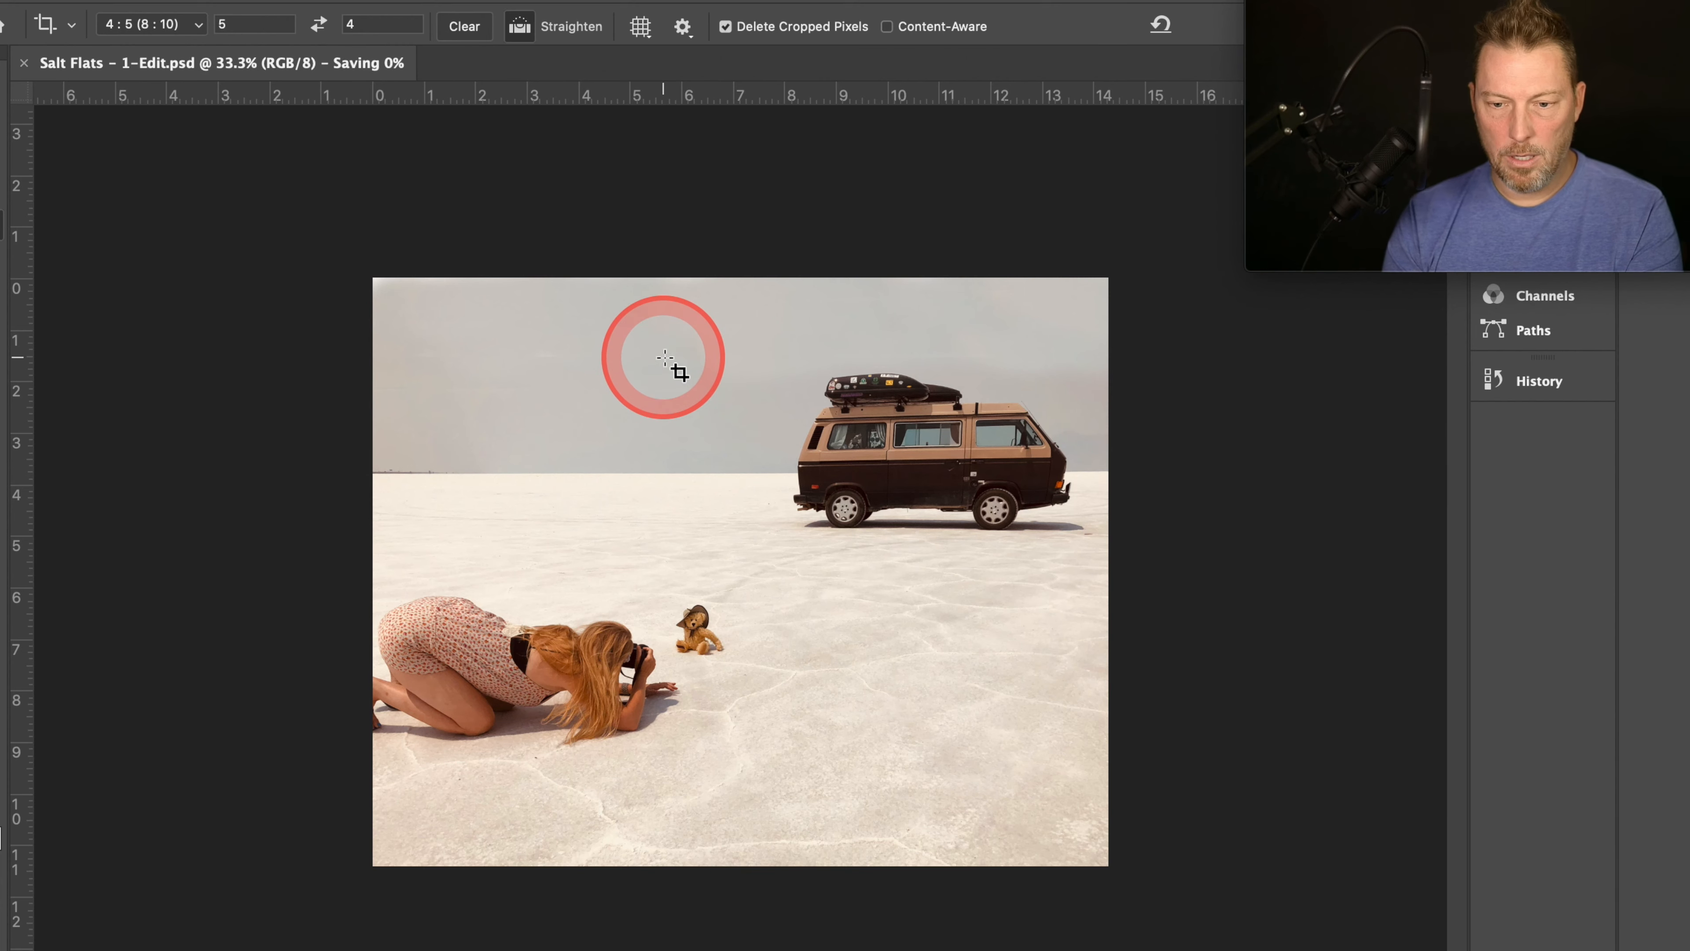
{"action": "left_click", "coordinate": [1192, 512]}
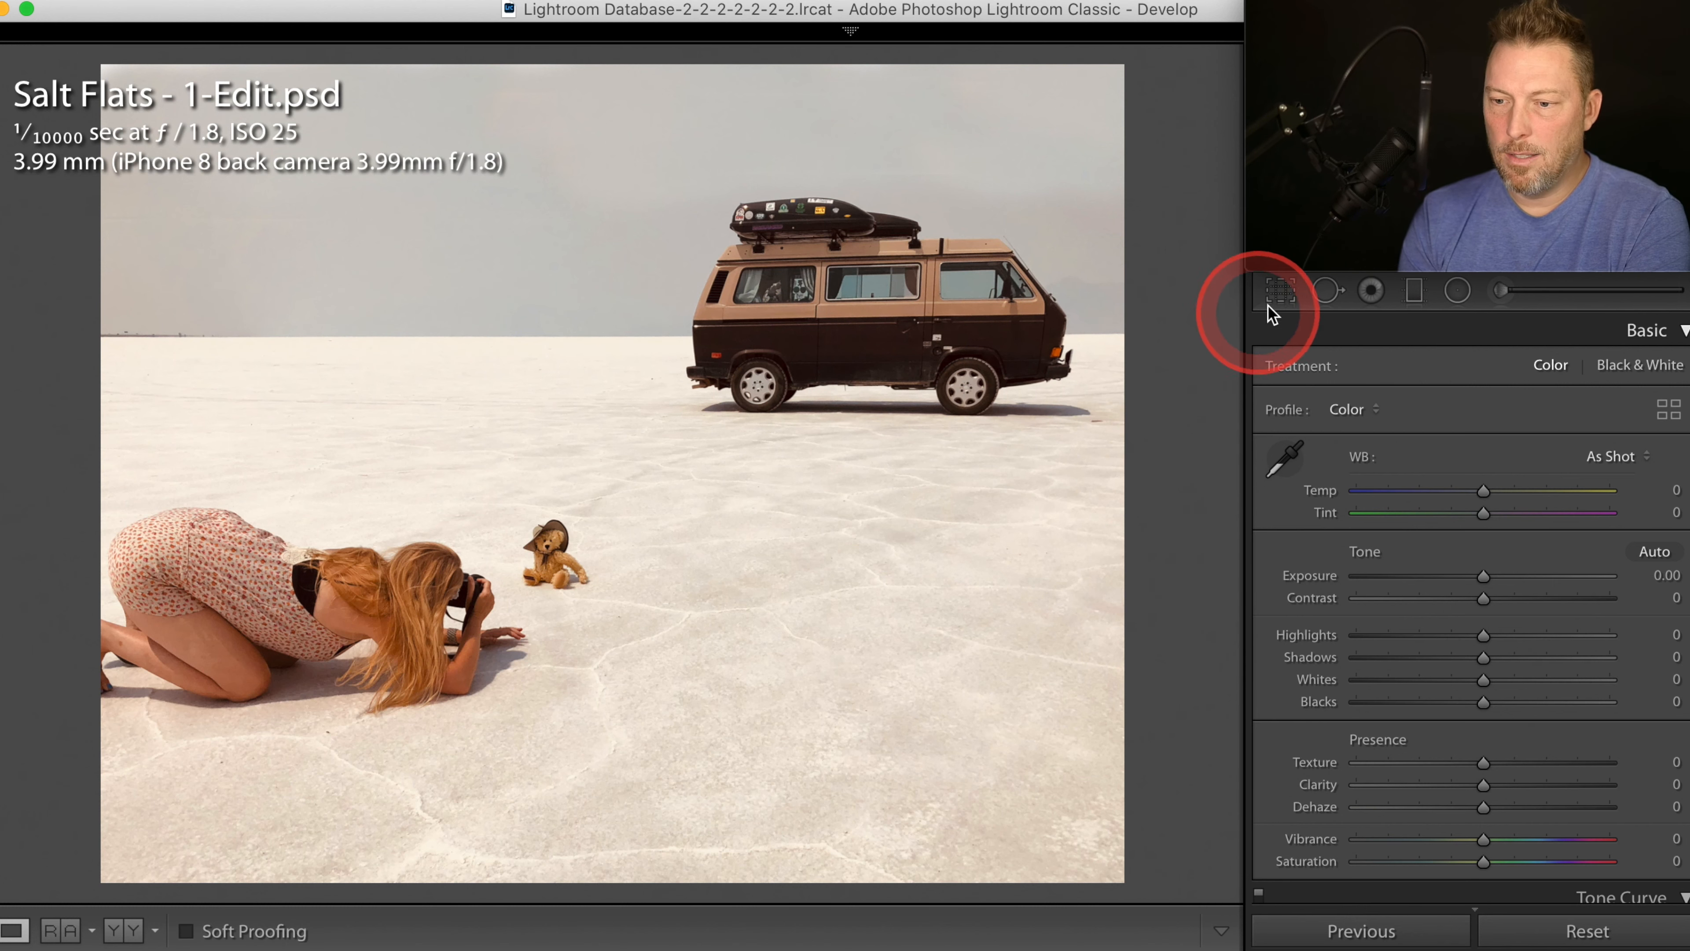
Step: Try the Level Upright correction, undo it, and straighten the horizon with a Transform rotation of +0.2
{"action": "left_click", "coordinate": [1279, 293]}
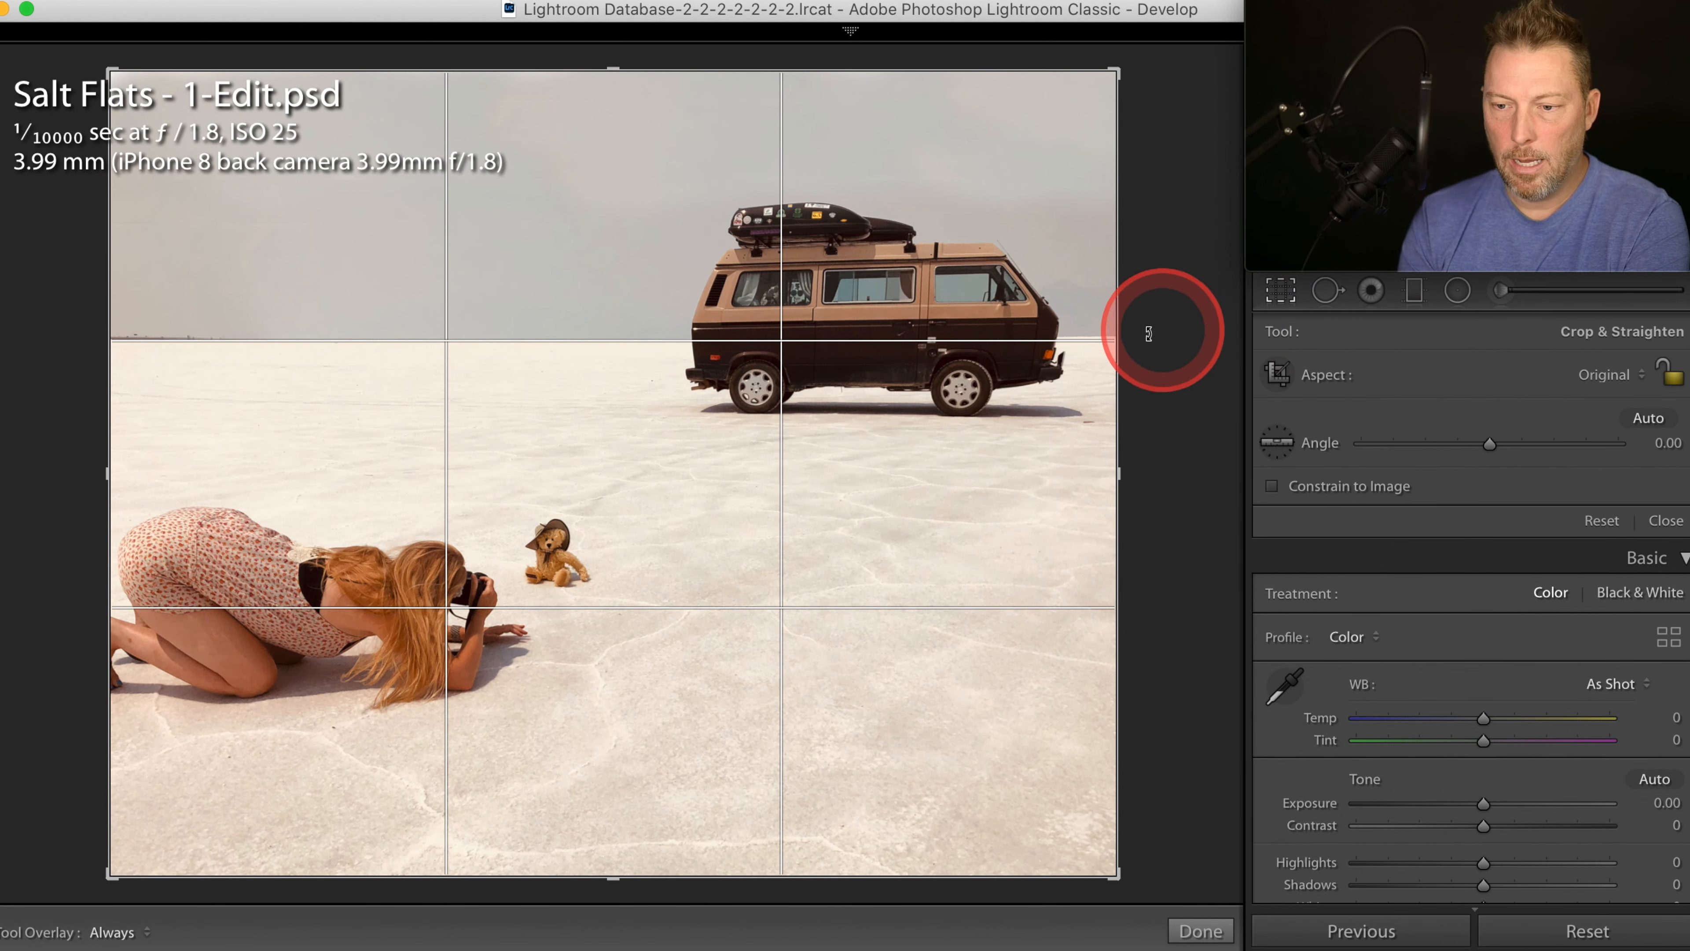
{"action": "left_click", "coordinate": [1283, 293]}
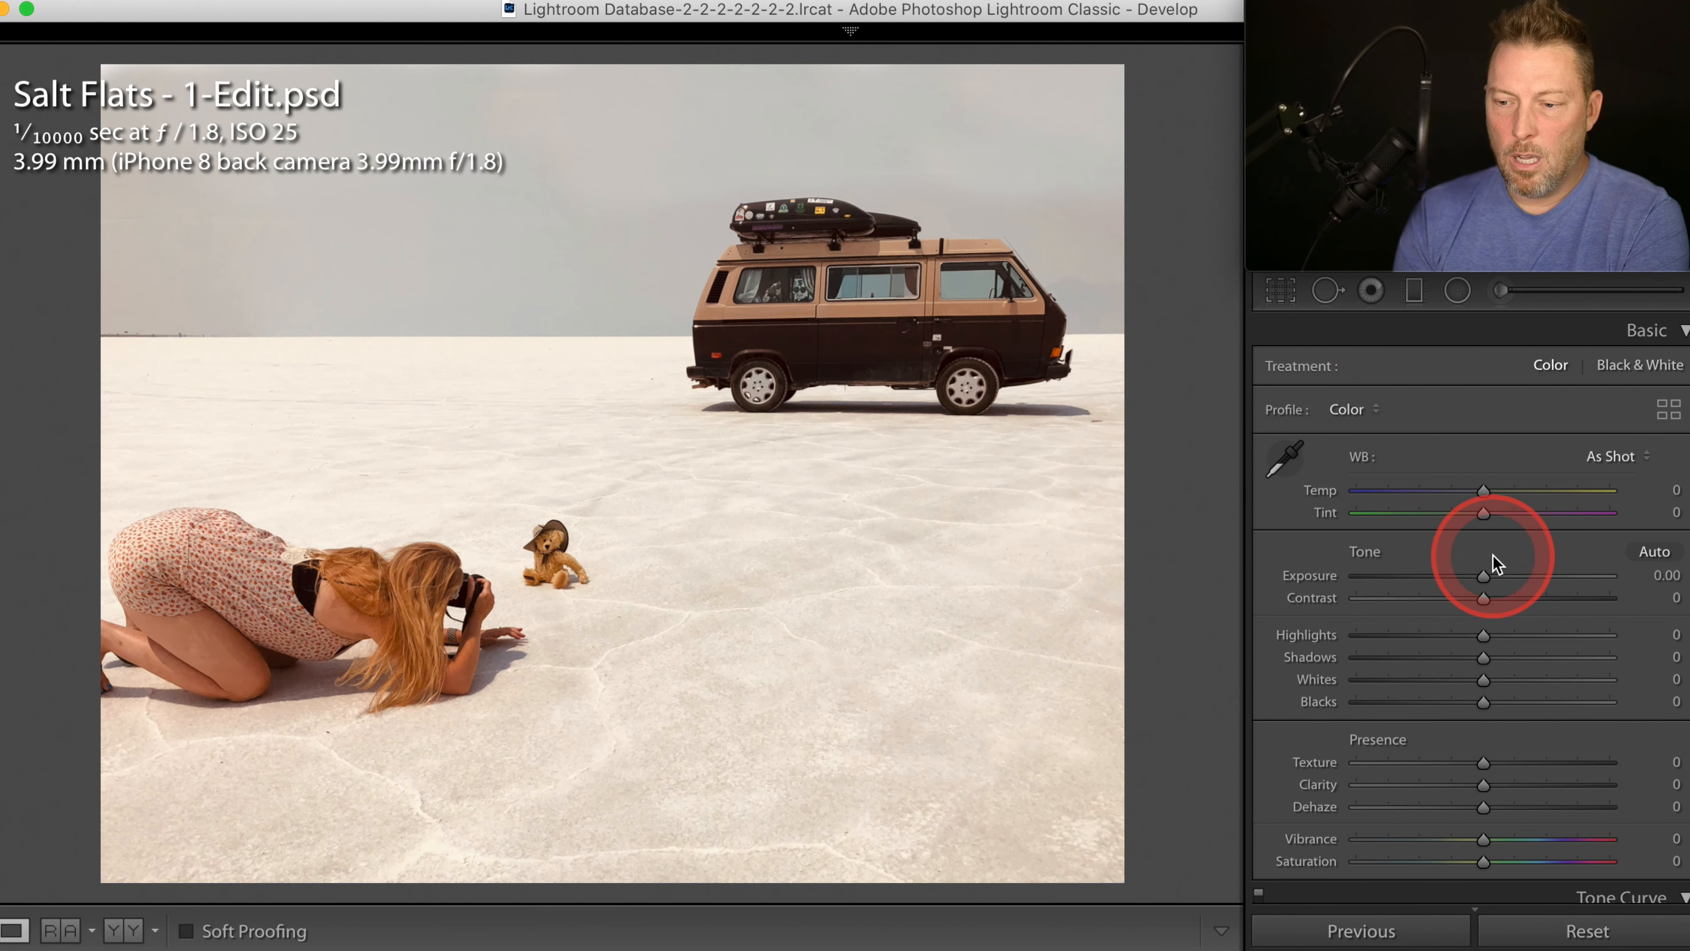
{"action": "scroll", "coordinate": [1493, 556], "scroll_direction": "down", "scroll_amount": 20}
{"action": "scroll", "coordinate": [1492, 556], "scroll_direction": "down", "scroll_amount": 20}
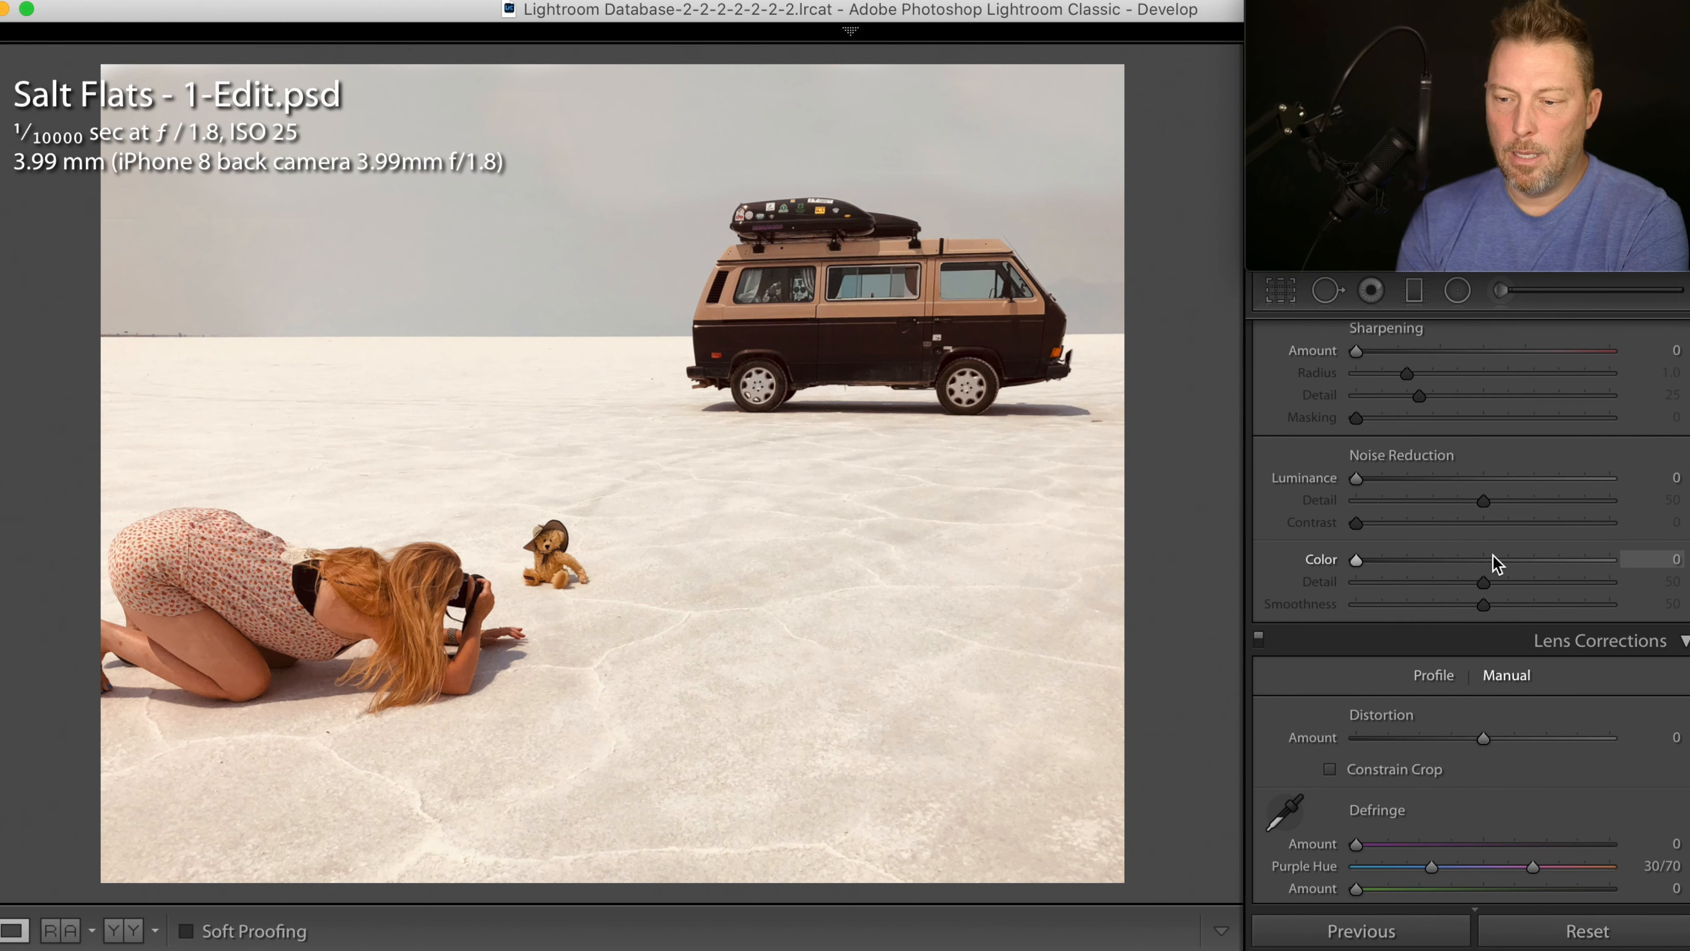
{"action": "scroll", "coordinate": [1492, 586], "scroll_direction": "down", "scroll_amount": 6}
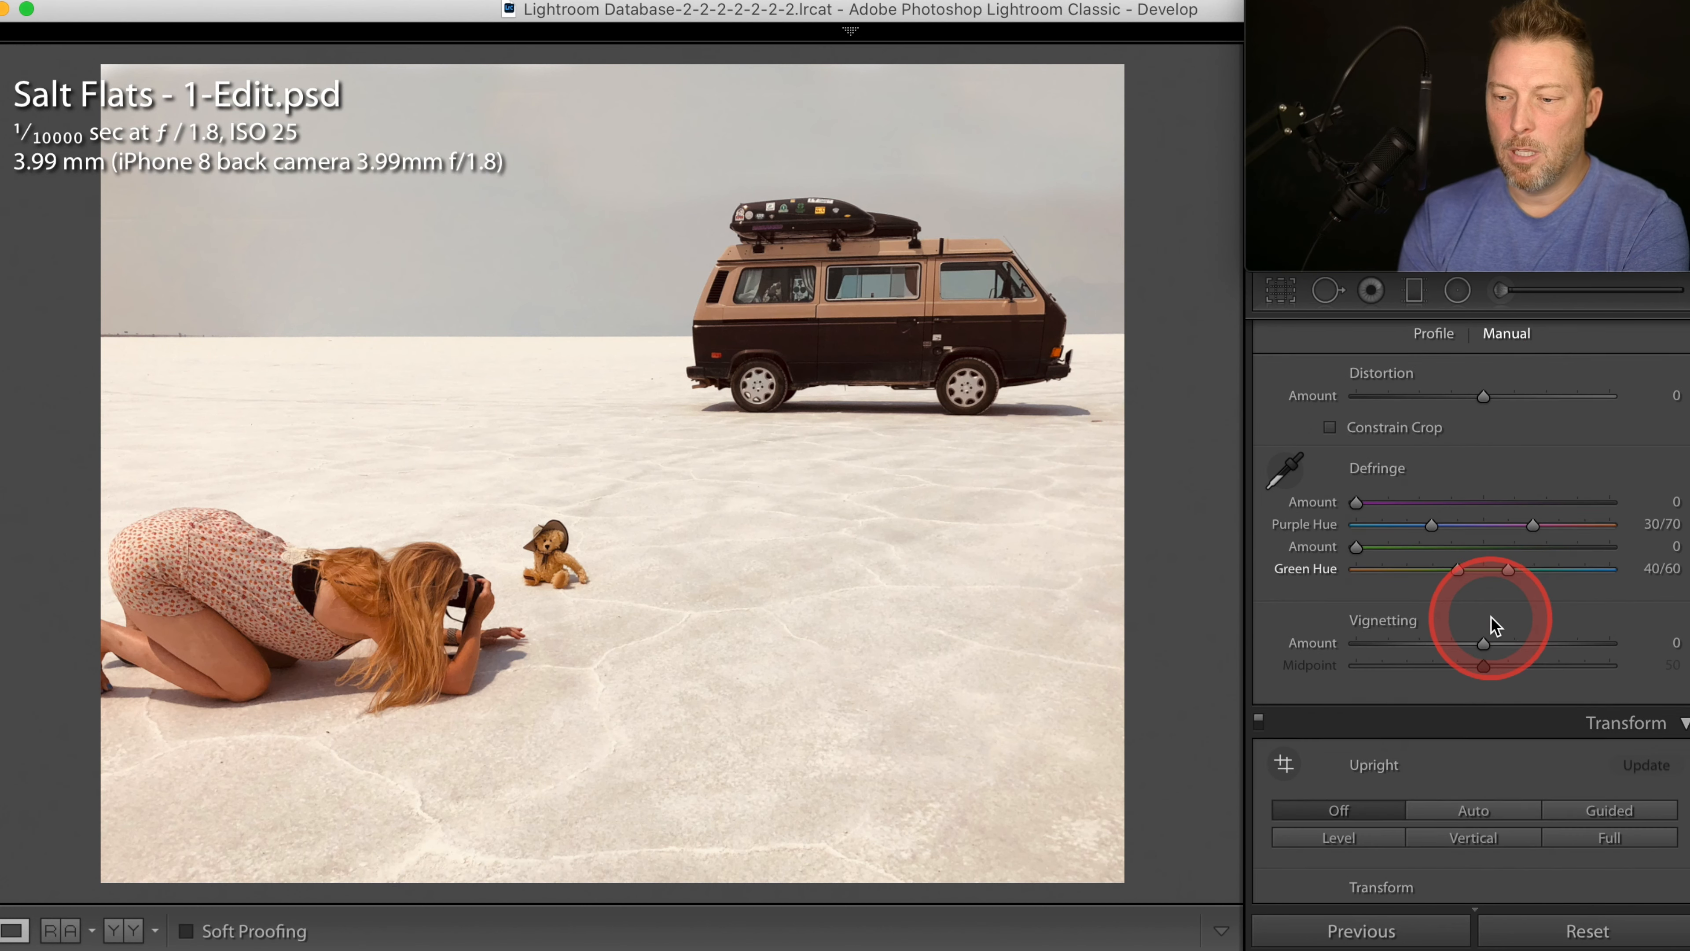
{"action": "scroll", "coordinate": [1490, 619], "scroll_direction": "down", "scroll_amount": 5}
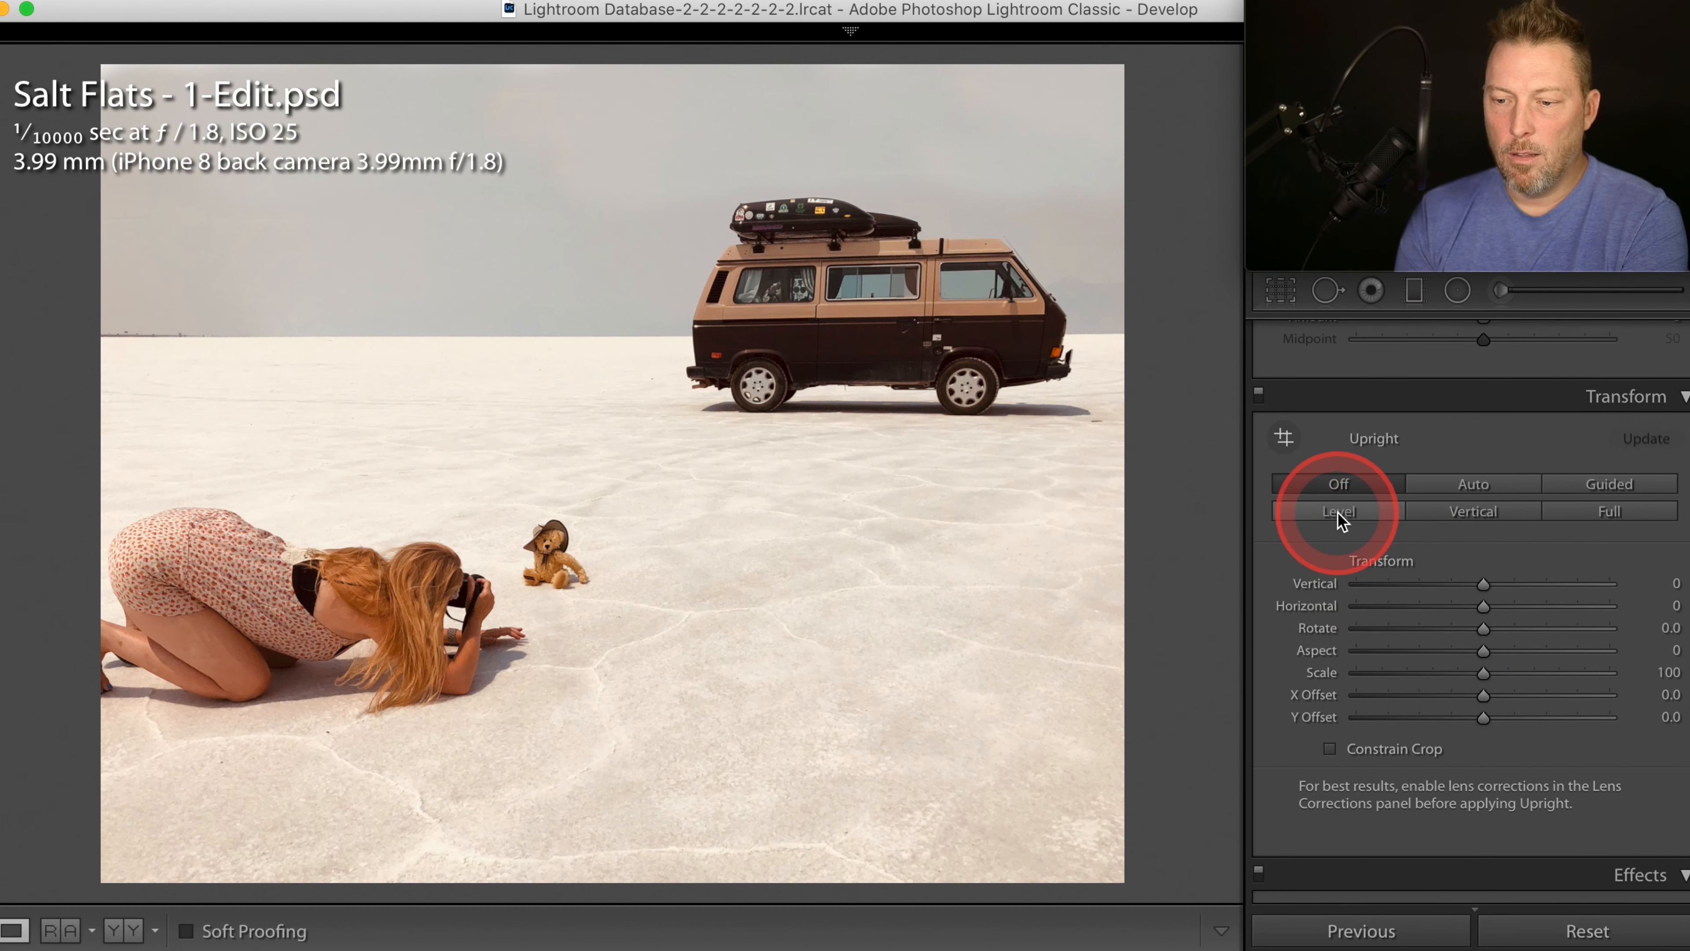
{"action": "left_click", "coordinate": [1338, 511]}
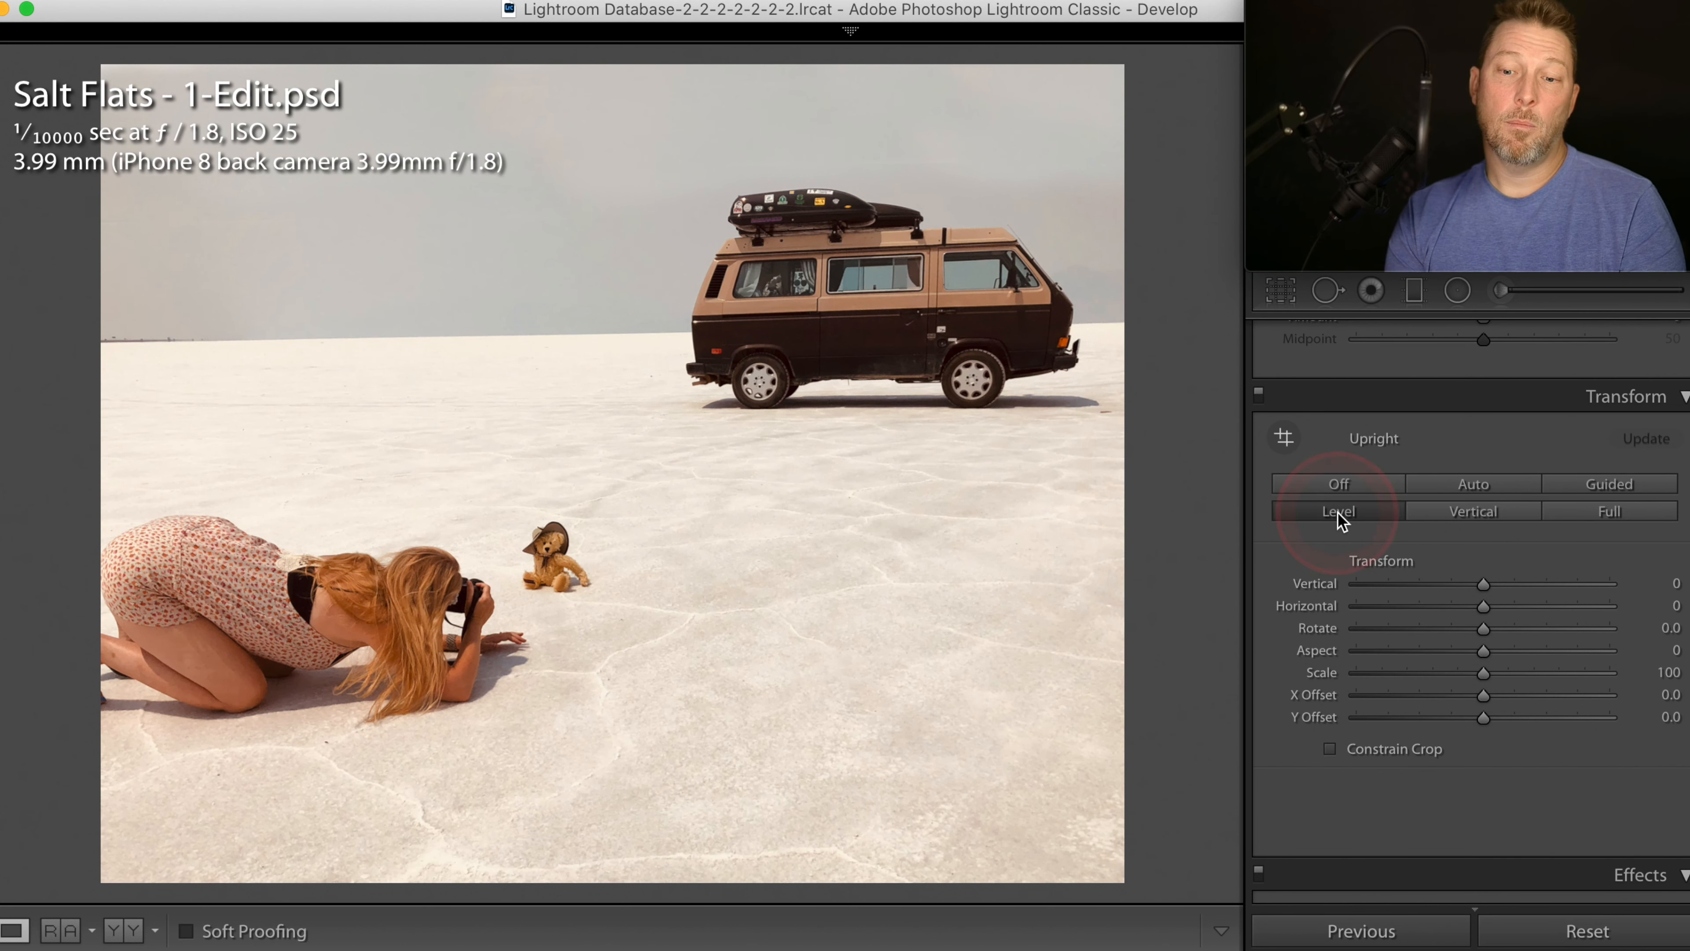
{"action": "key", "text": "super+z"}
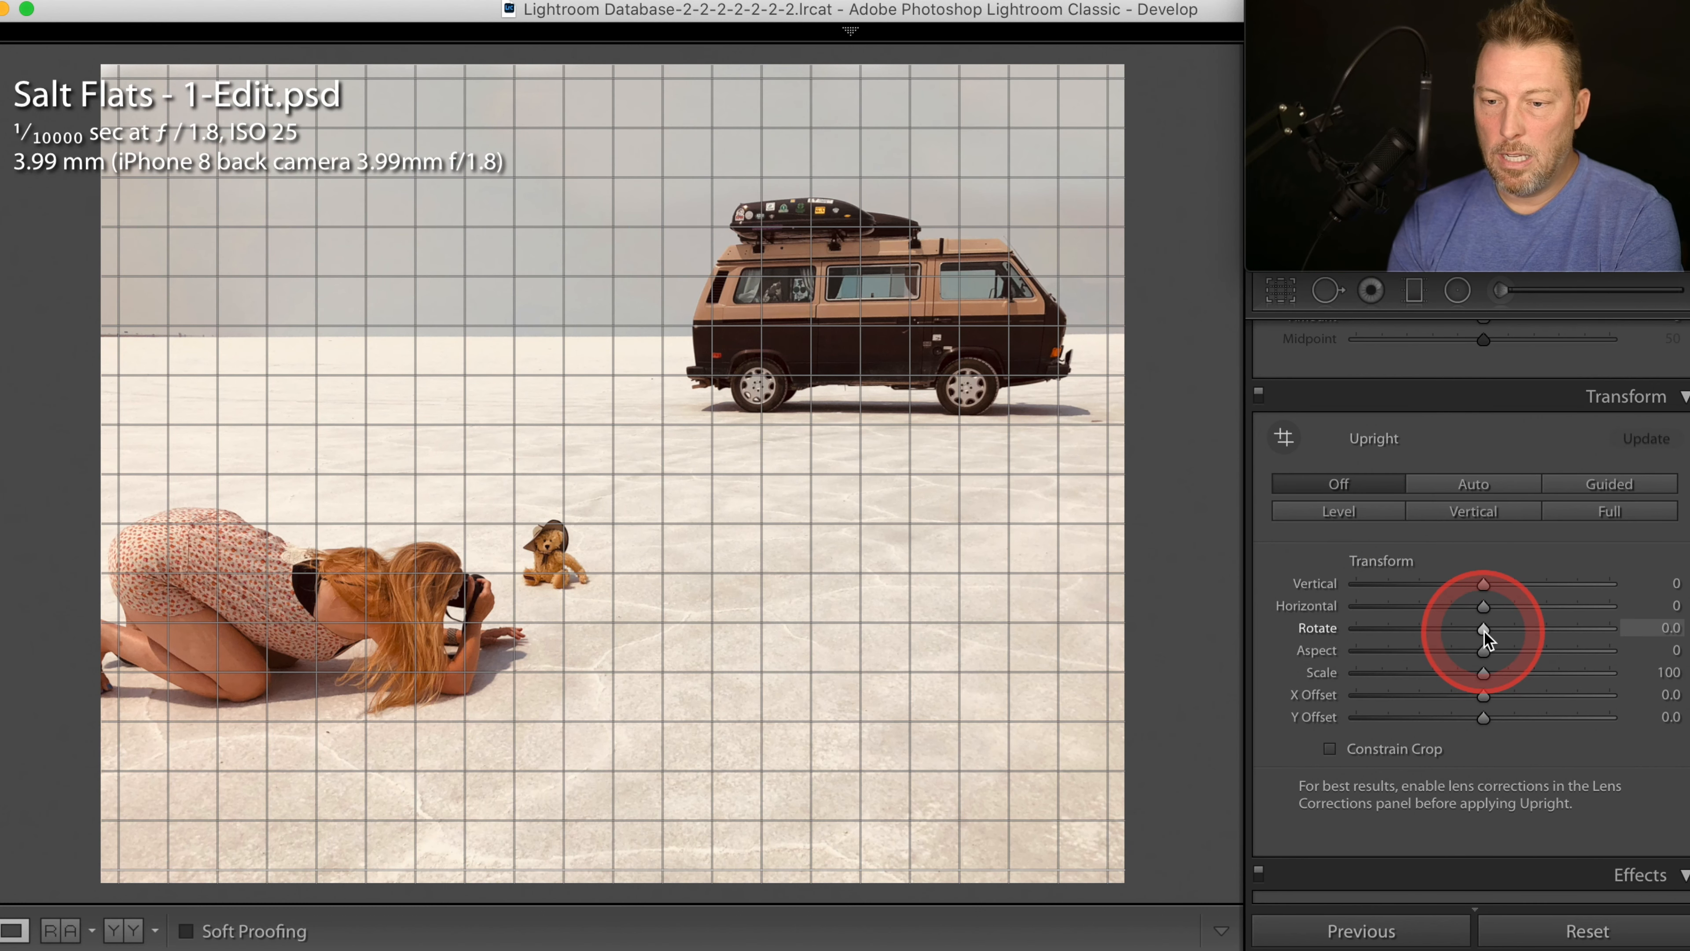
{"action": "left_click_drag", "start_coordinate": [1484, 630], "coordinate": [1487, 630]}
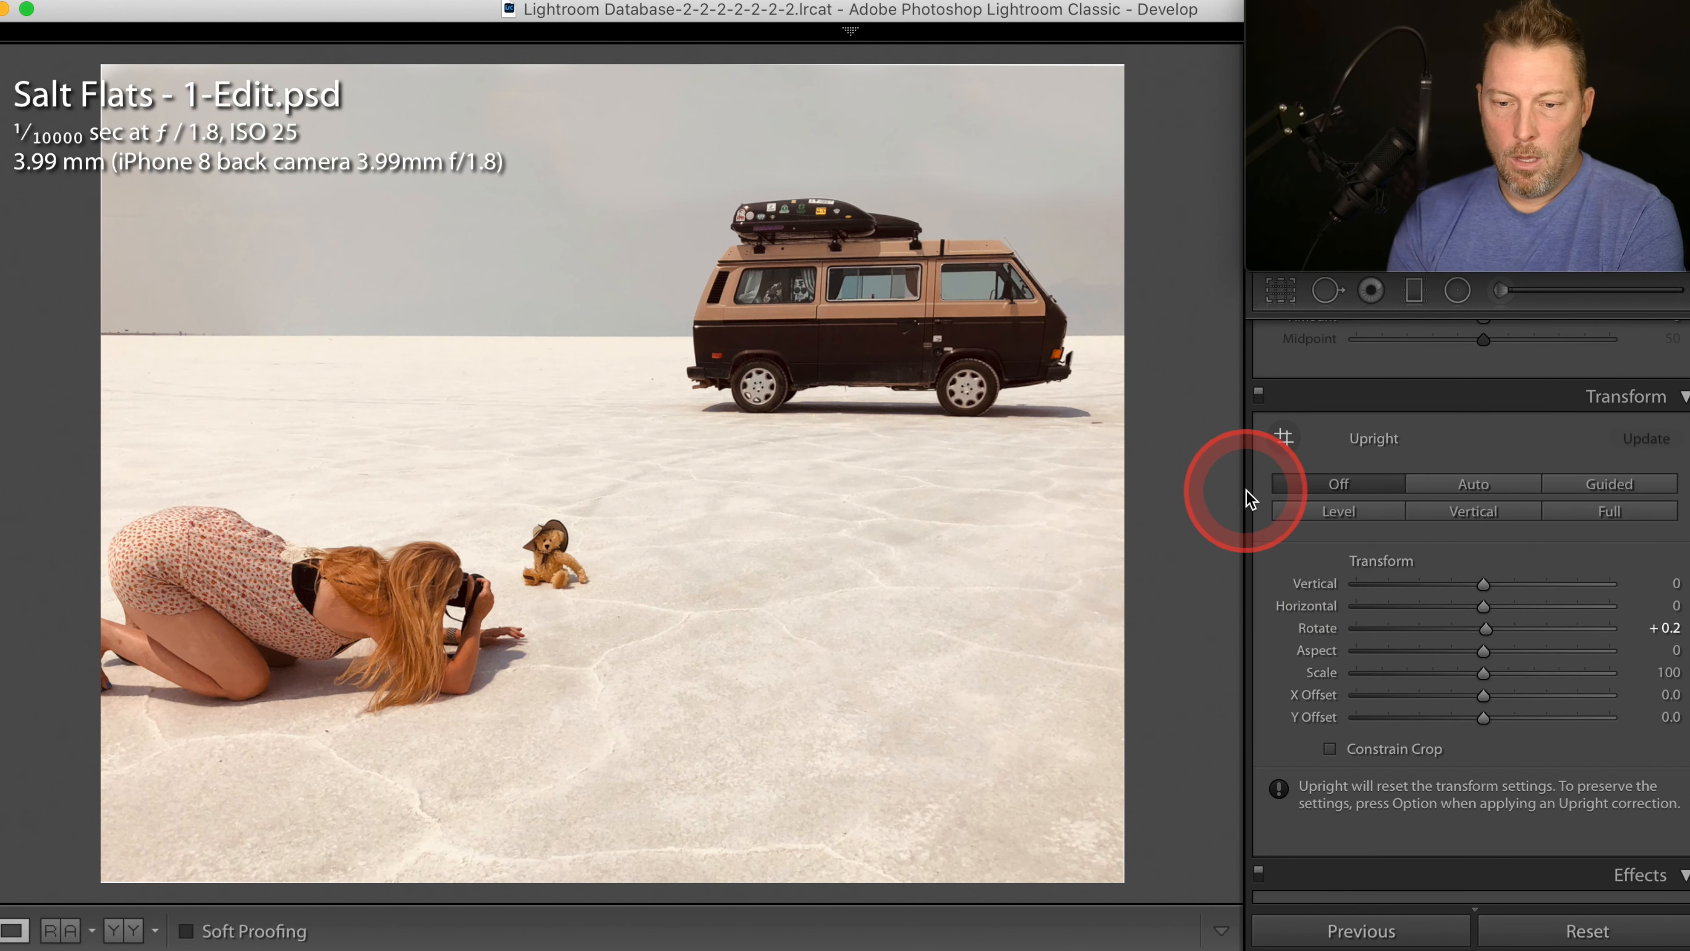
Step: Crop the edited photo tighter at its original aspect, cutting off the woman's legs and placing the horizon on the upper third line
{"action": "left_click", "coordinate": [1282, 291]}
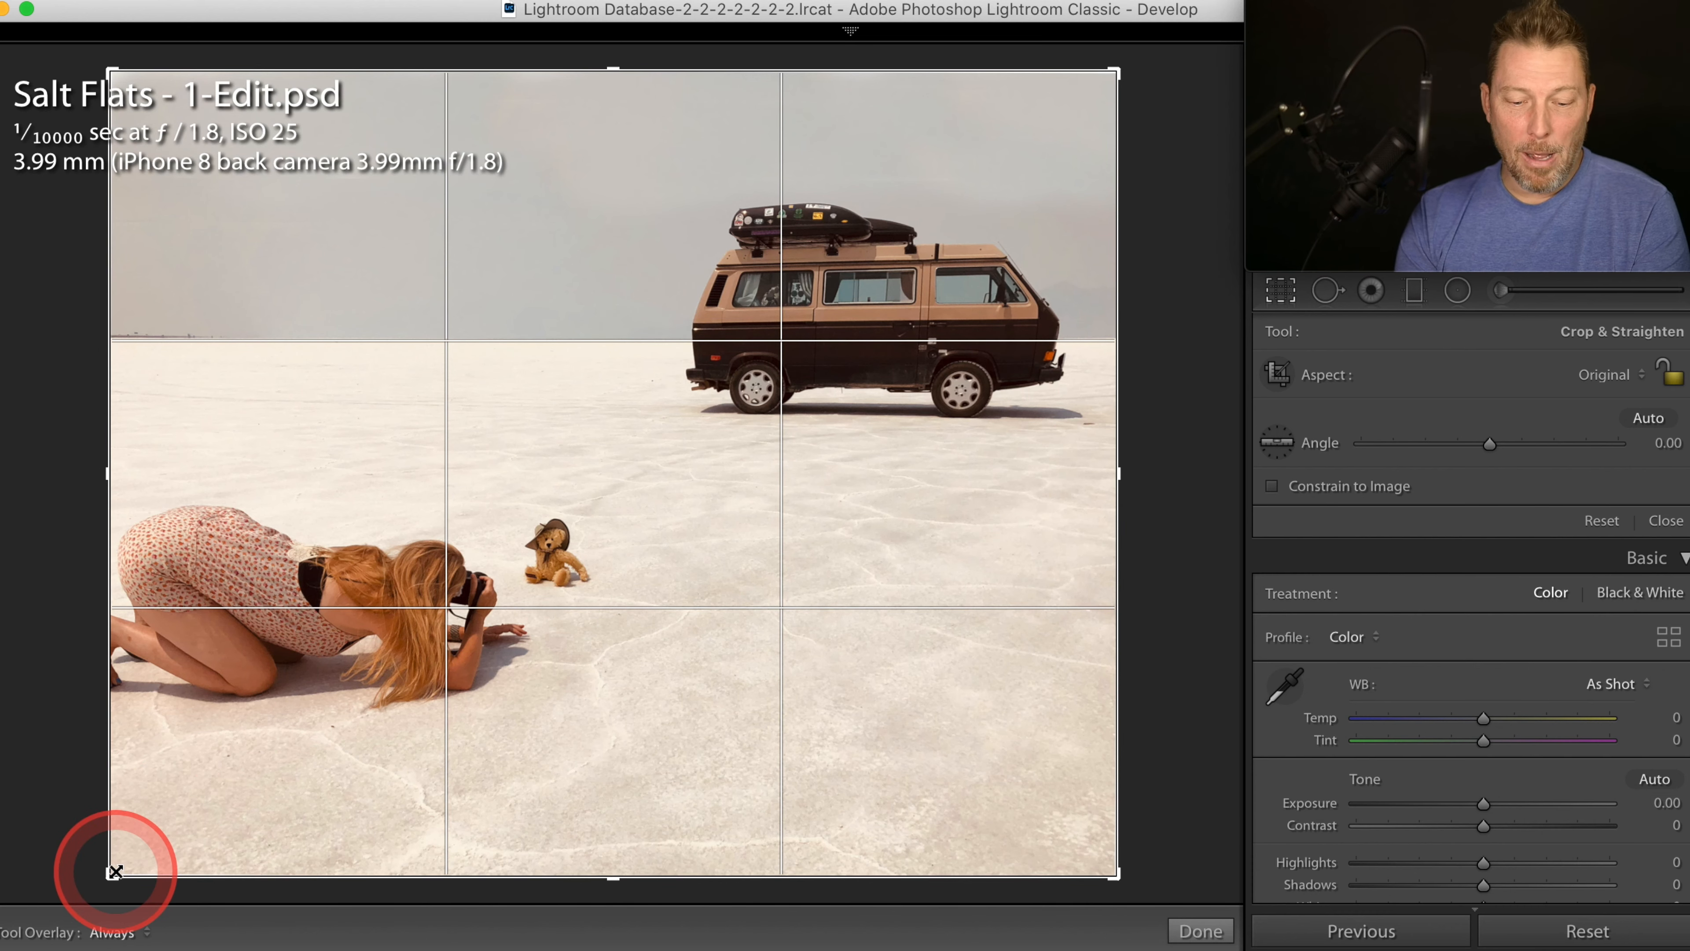
{"action": "left_click_drag", "start_coordinate": [114, 871], "coordinate": [199, 820]}
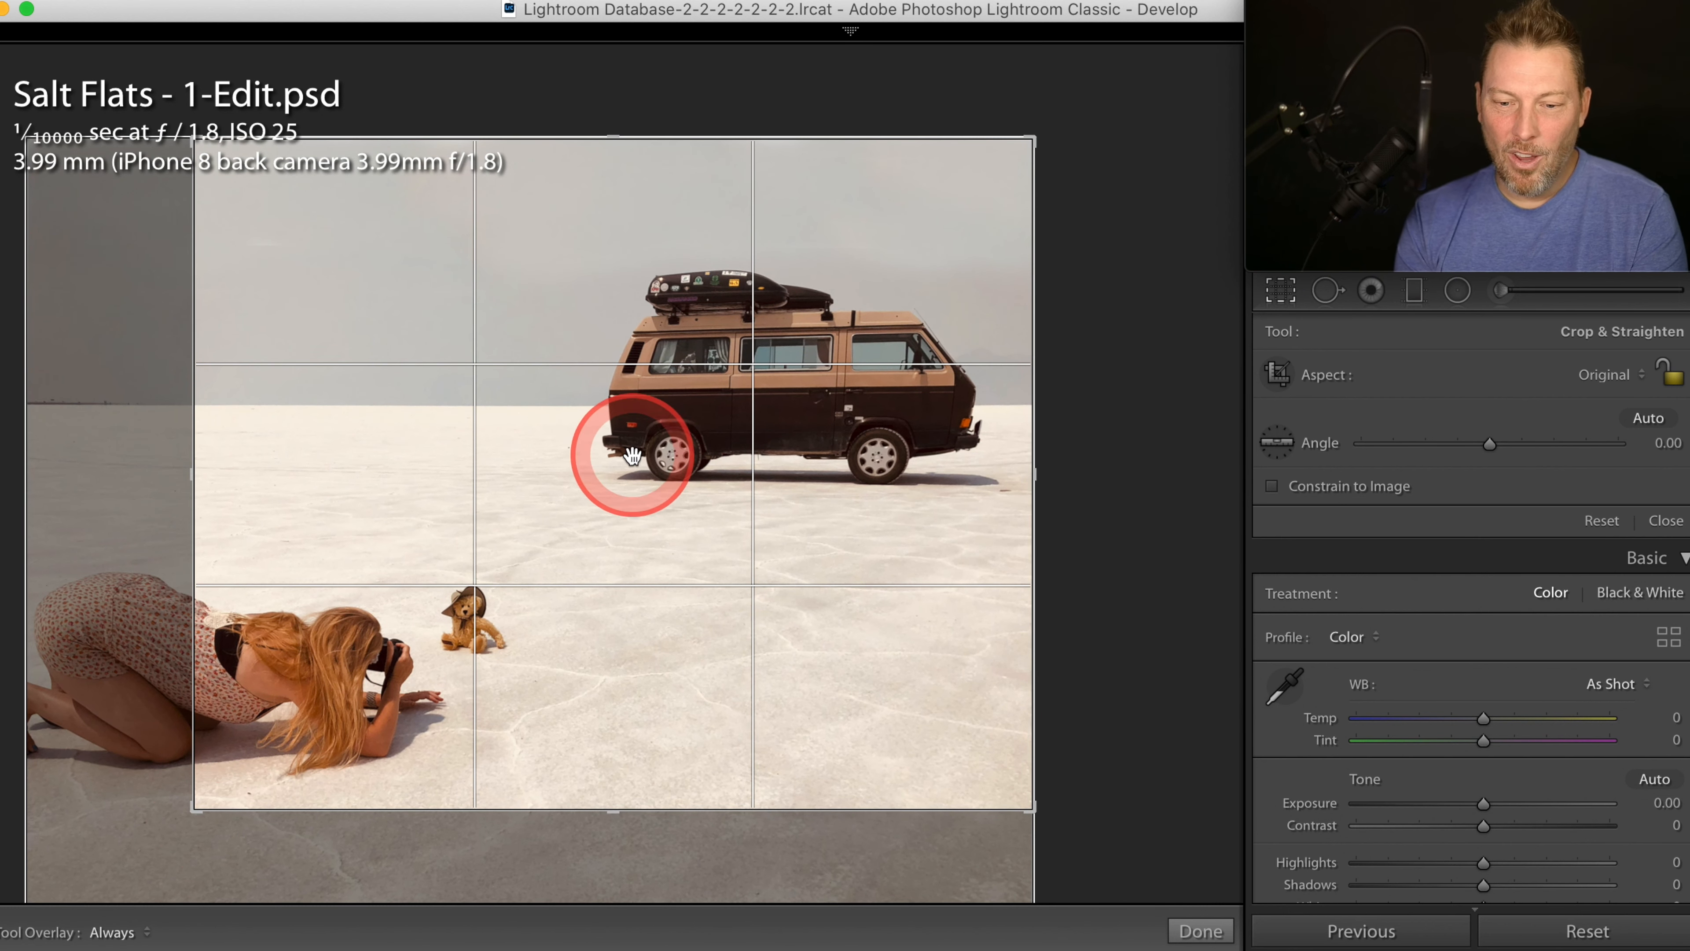
{"action": "left_click_drag", "start_coordinate": [622, 479], "coordinate": [622, 437]}
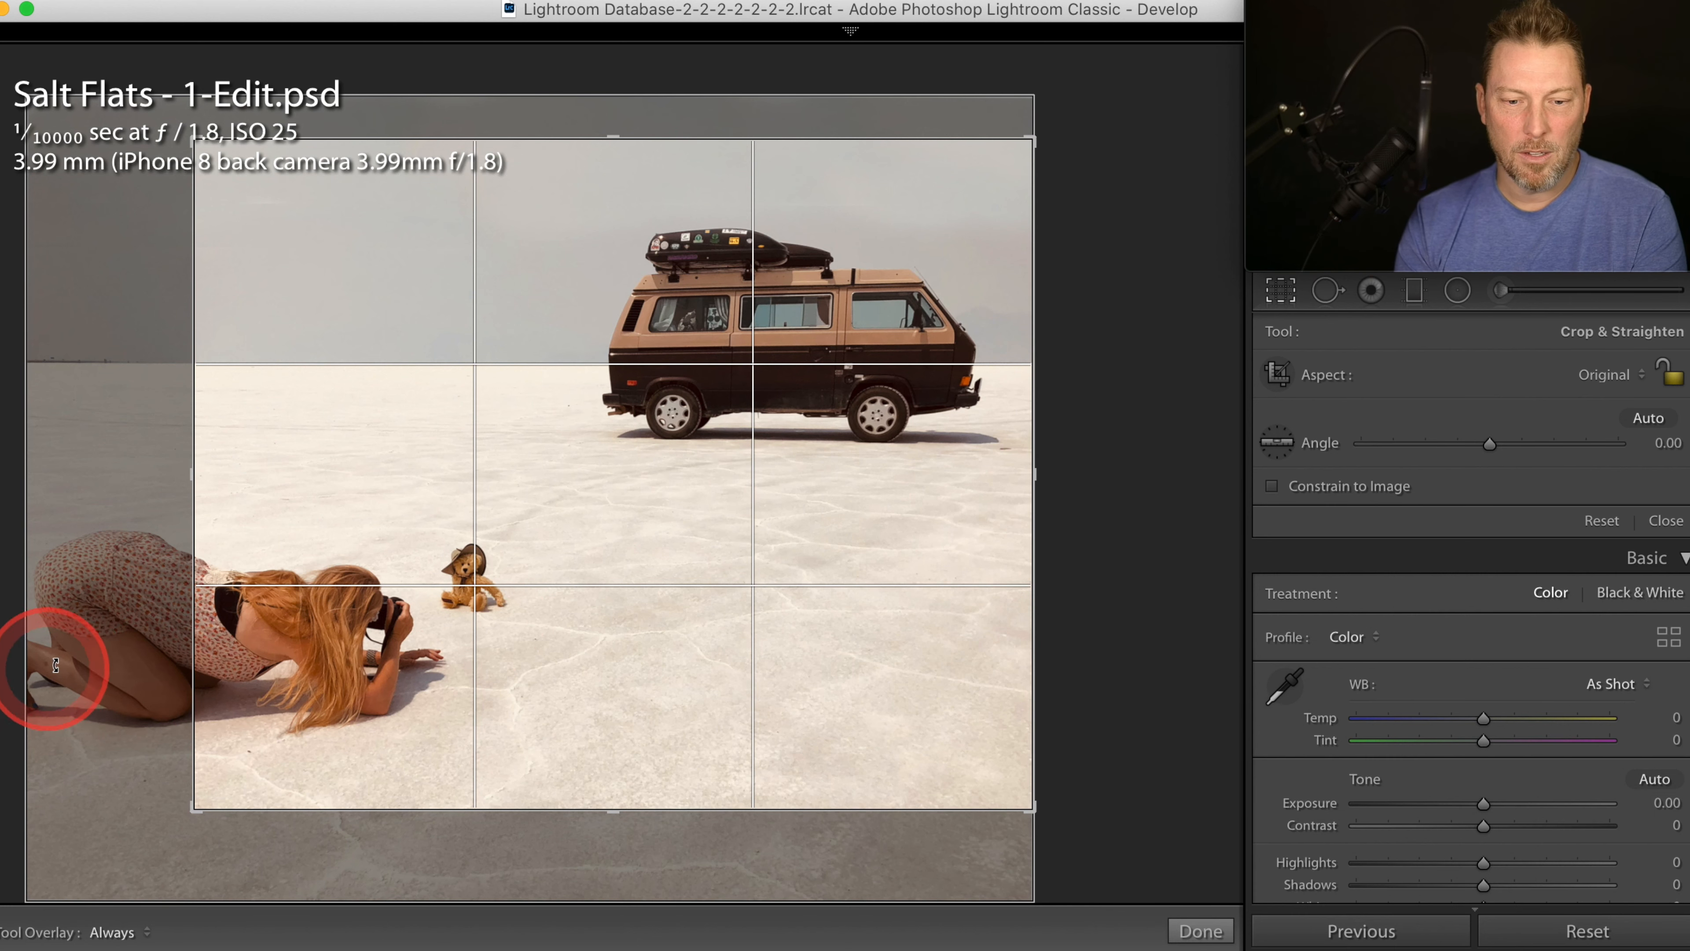
{"action": "left_click", "coordinate": [1281, 290]}
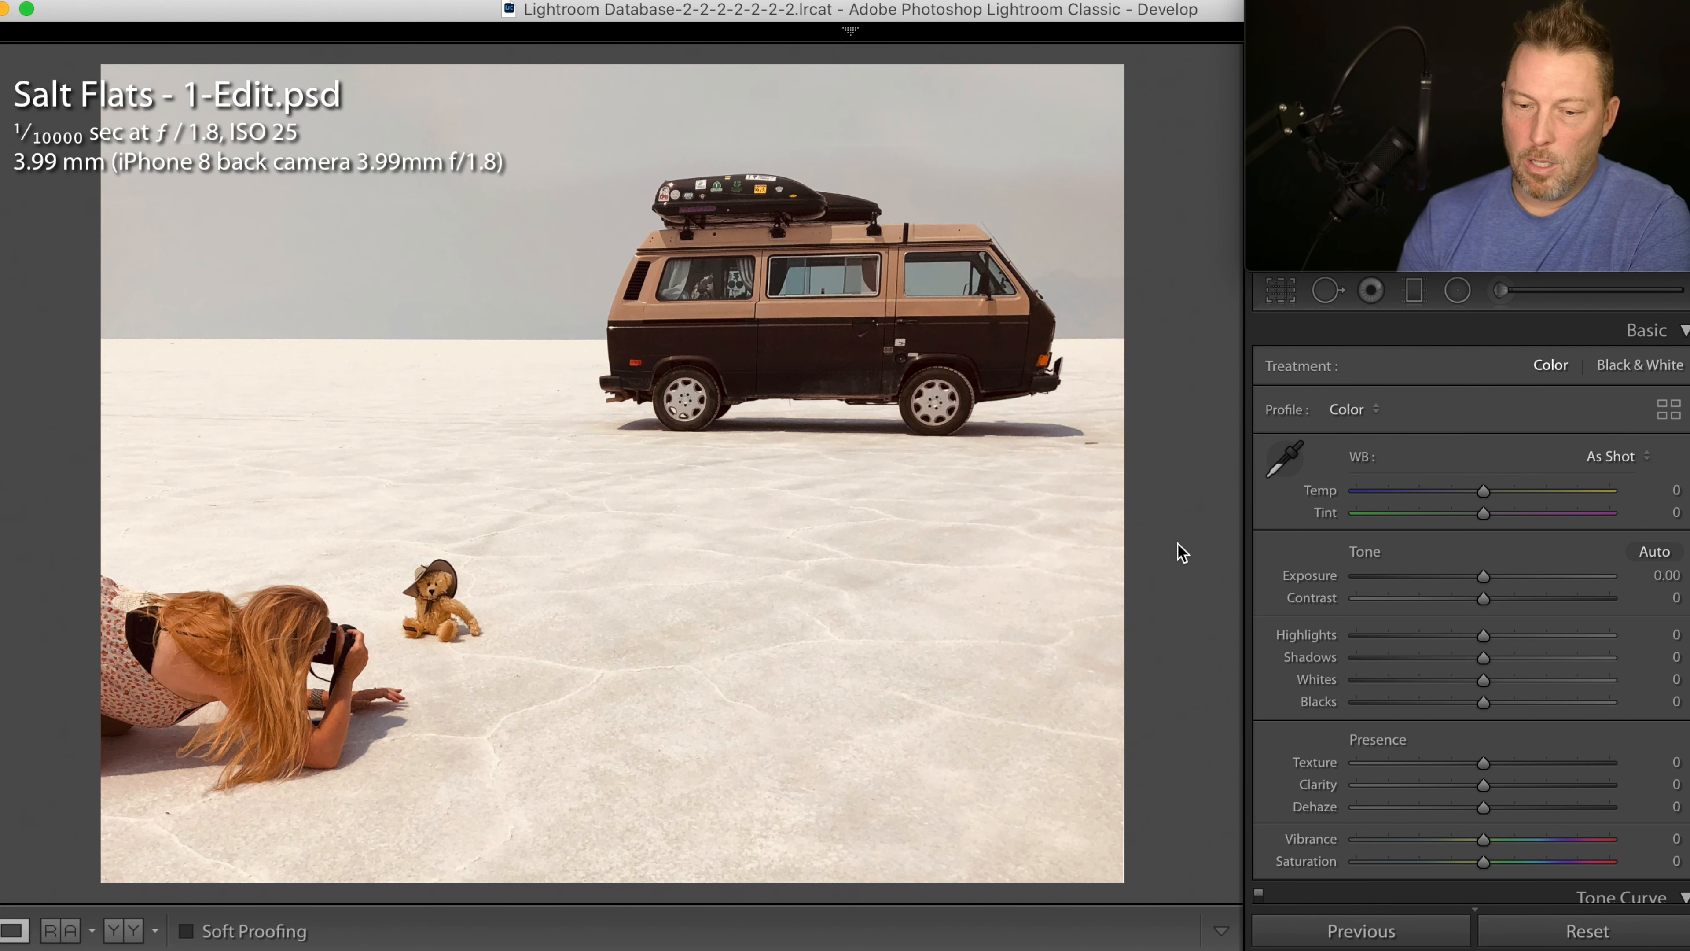
Step: Go to image8.jpeg and examine the painted face and flower headdress up close
{"action": "key", "text": "Right"}
{"action": "key", "text": "Right"}
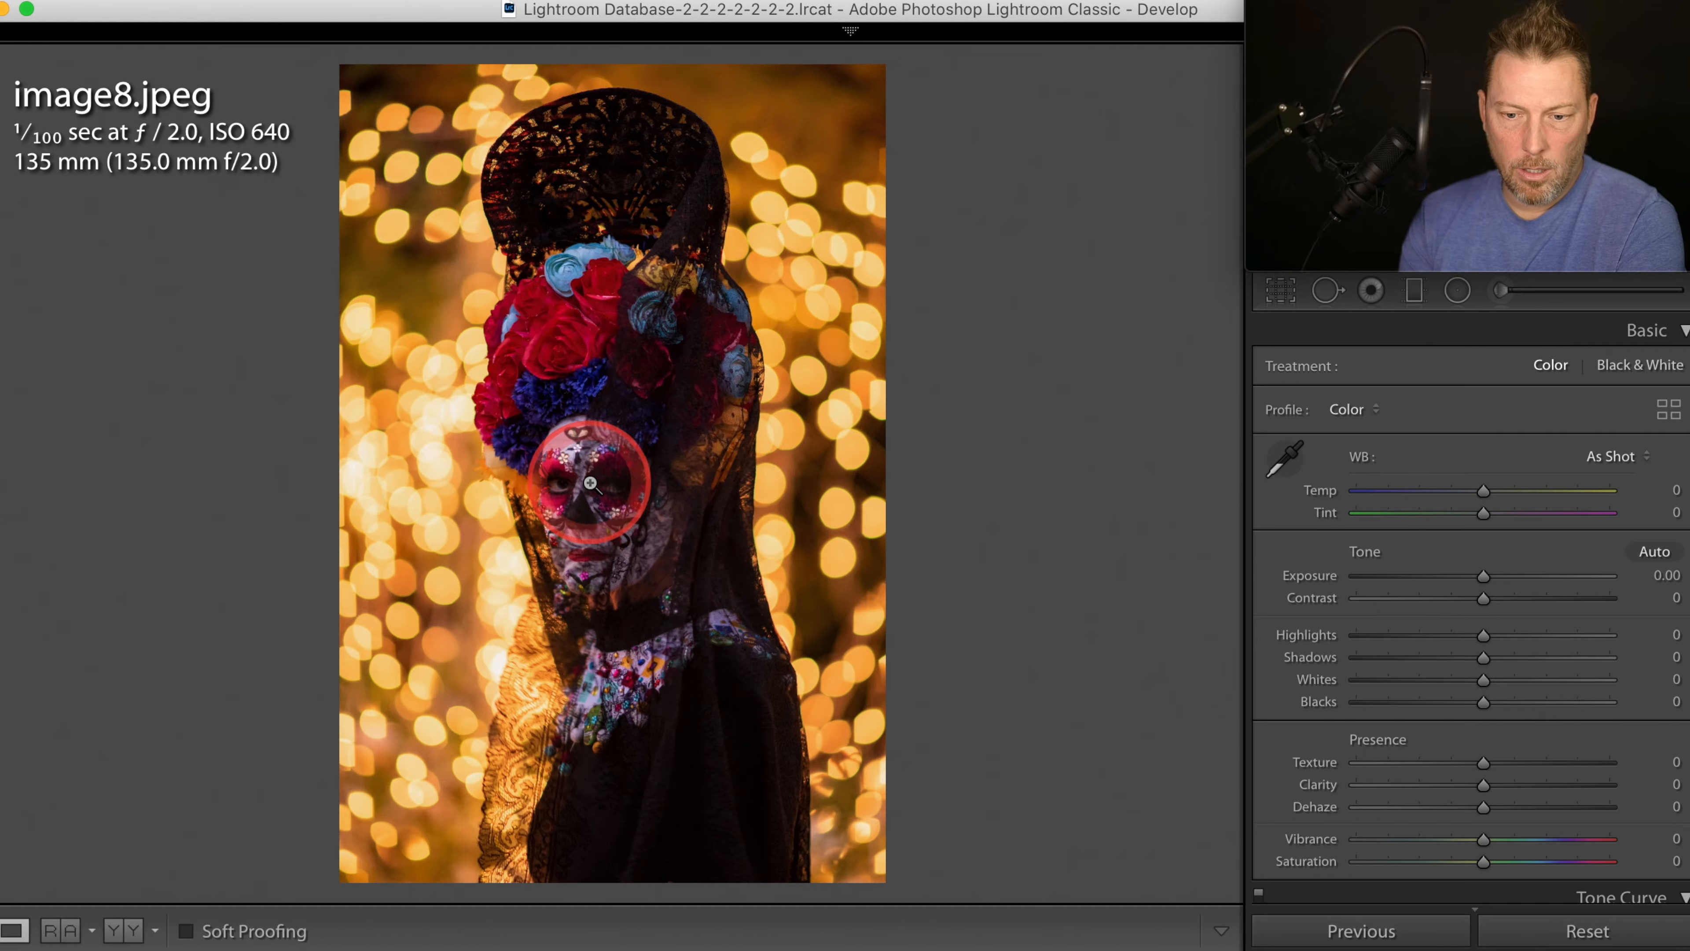
{"action": "left_click", "coordinate": [701, 481]}
{"action": "left_click_drag", "start_coordinate": [985, 604], "coordinate": [944, 396]}
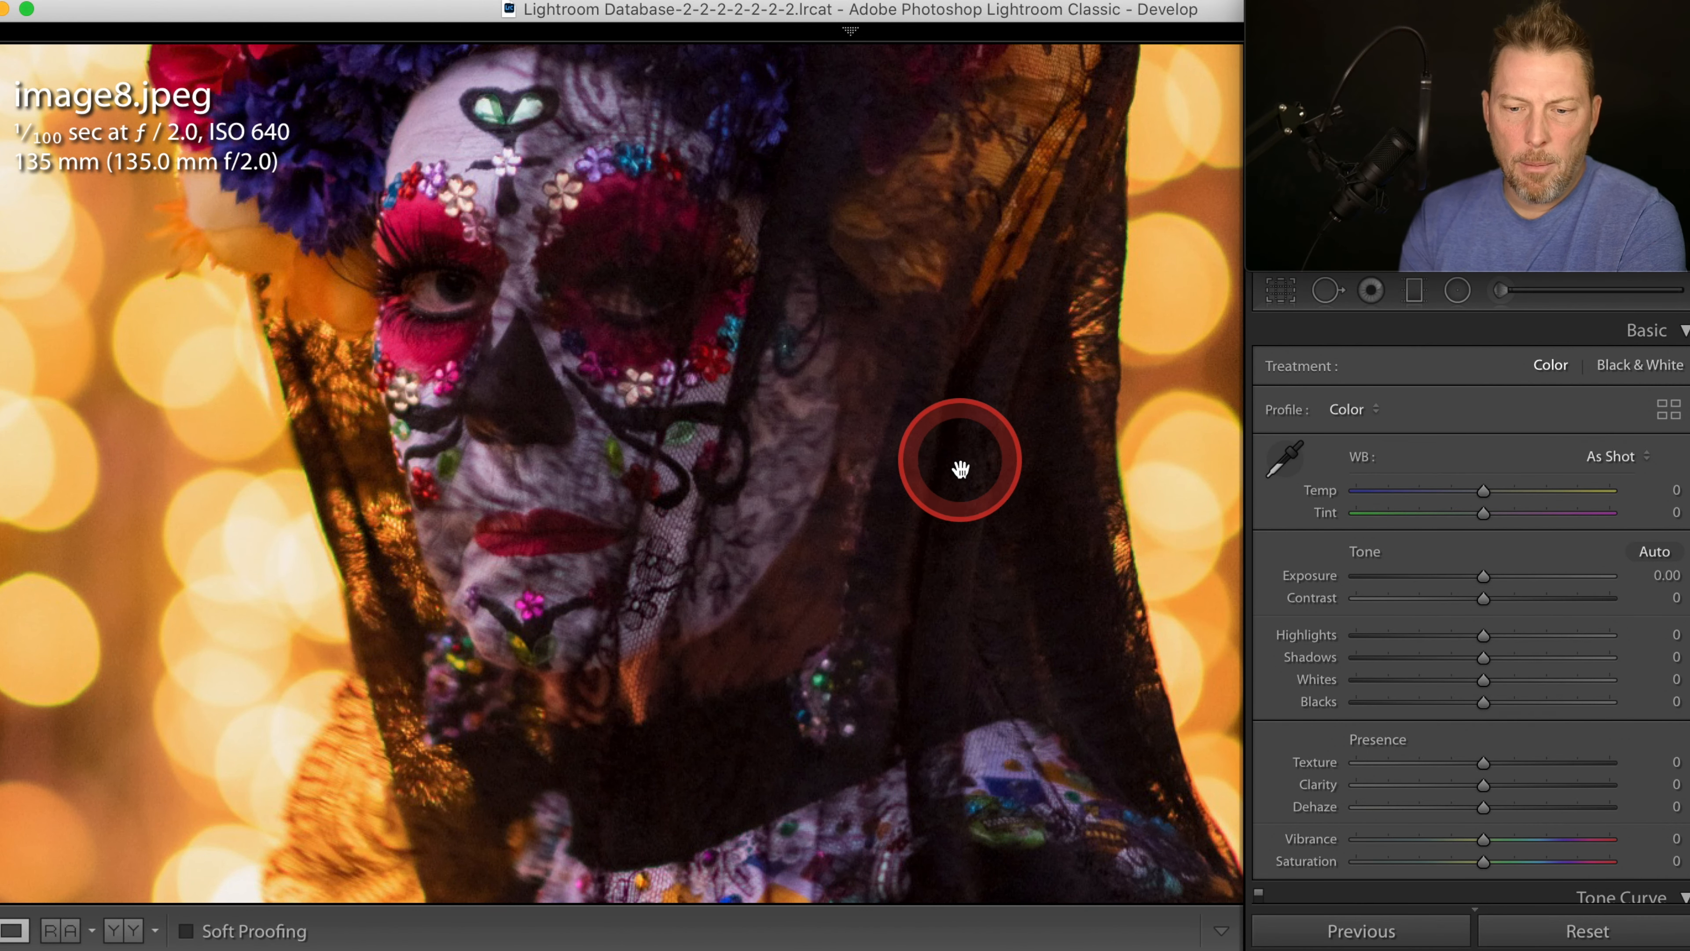
{"action": "left_click", "coordinate": [983, 449]}
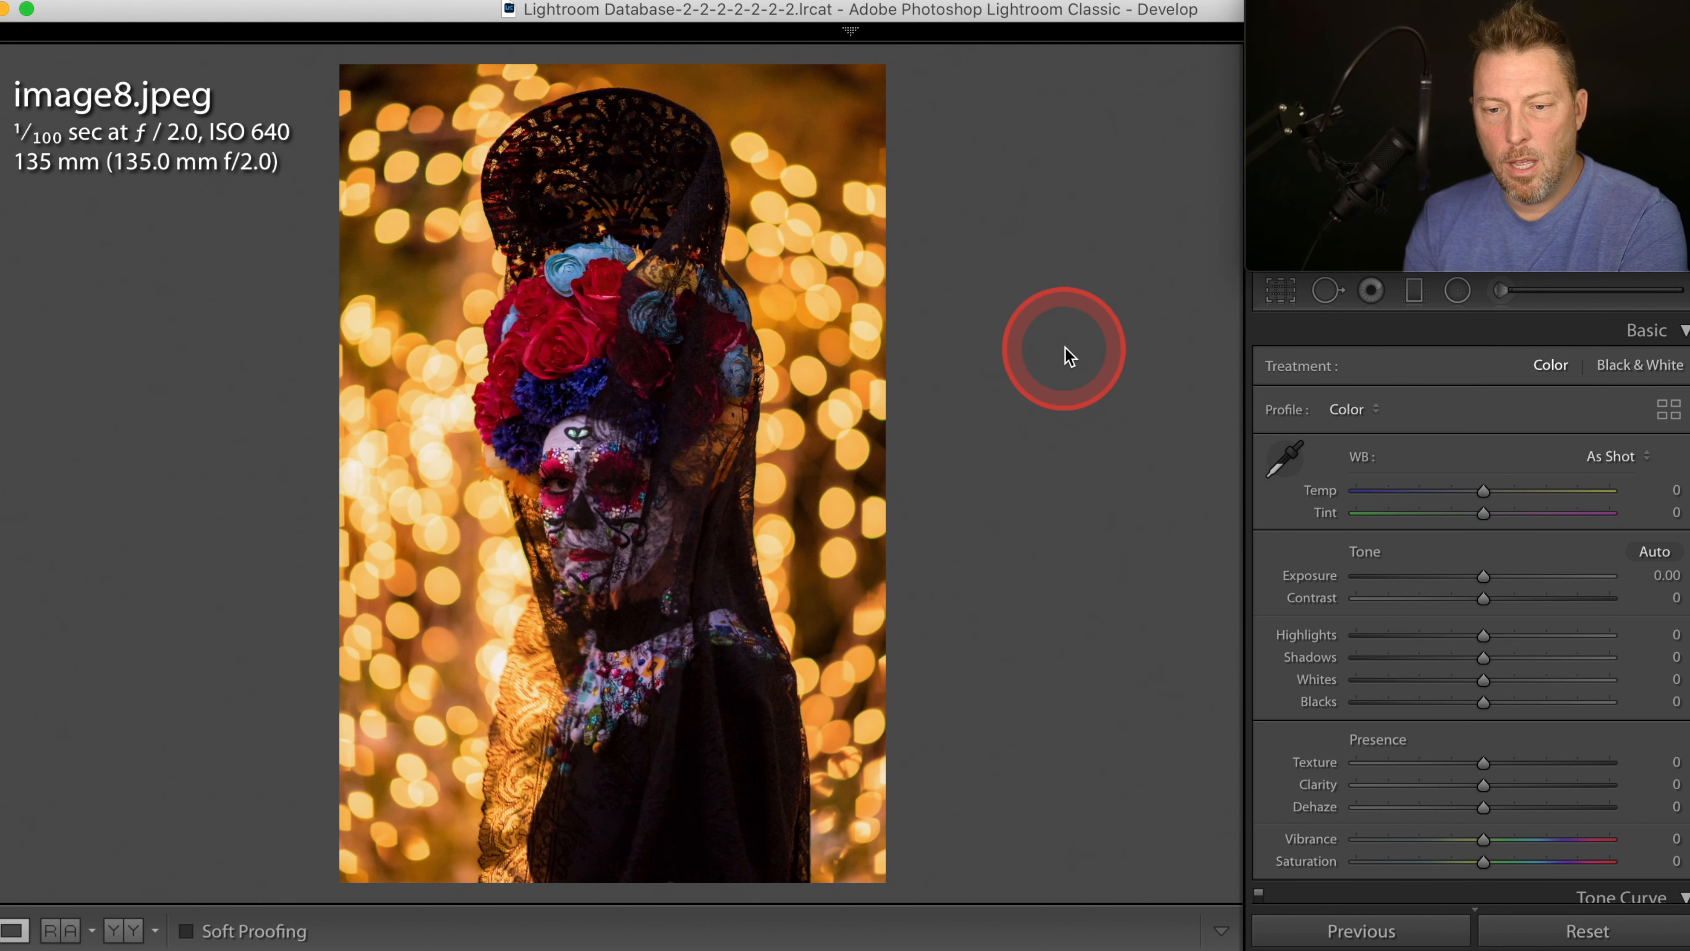
{"action": "left_click", "coordinate": [609, 380]}
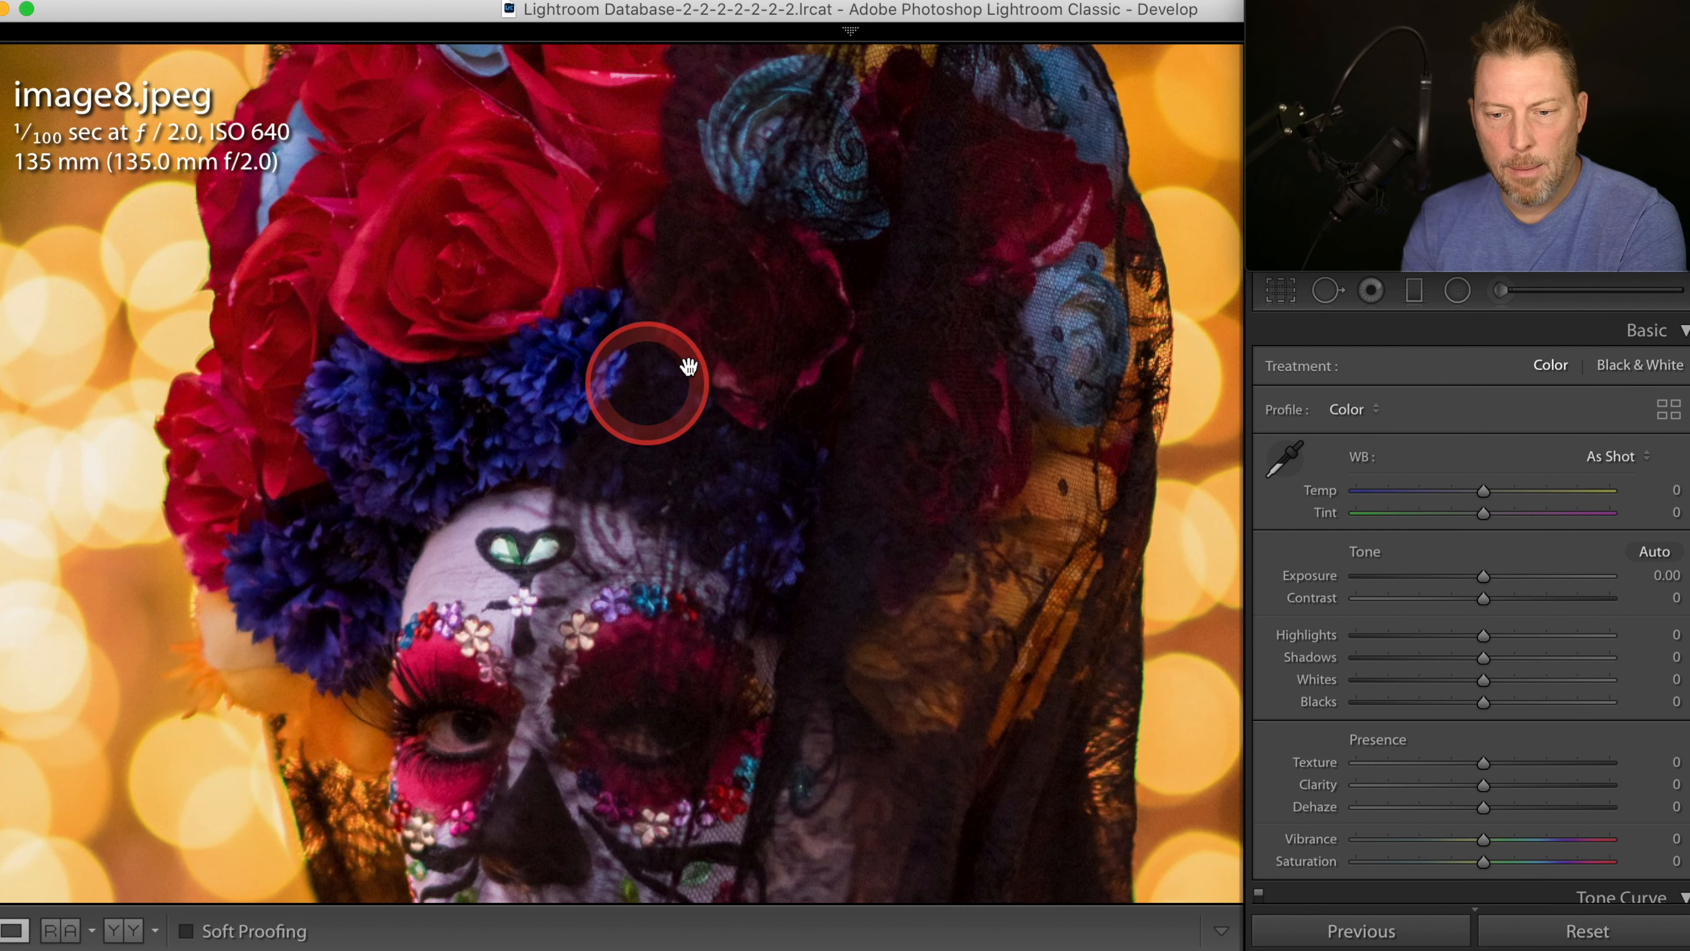
Step: Inspect the enlarged headdress, veil and painted face for focus and color, and return to the full photo view
{"action": "left_click_drag", "start_coordinate": [731, 240], "coordinate": [804, 143]}
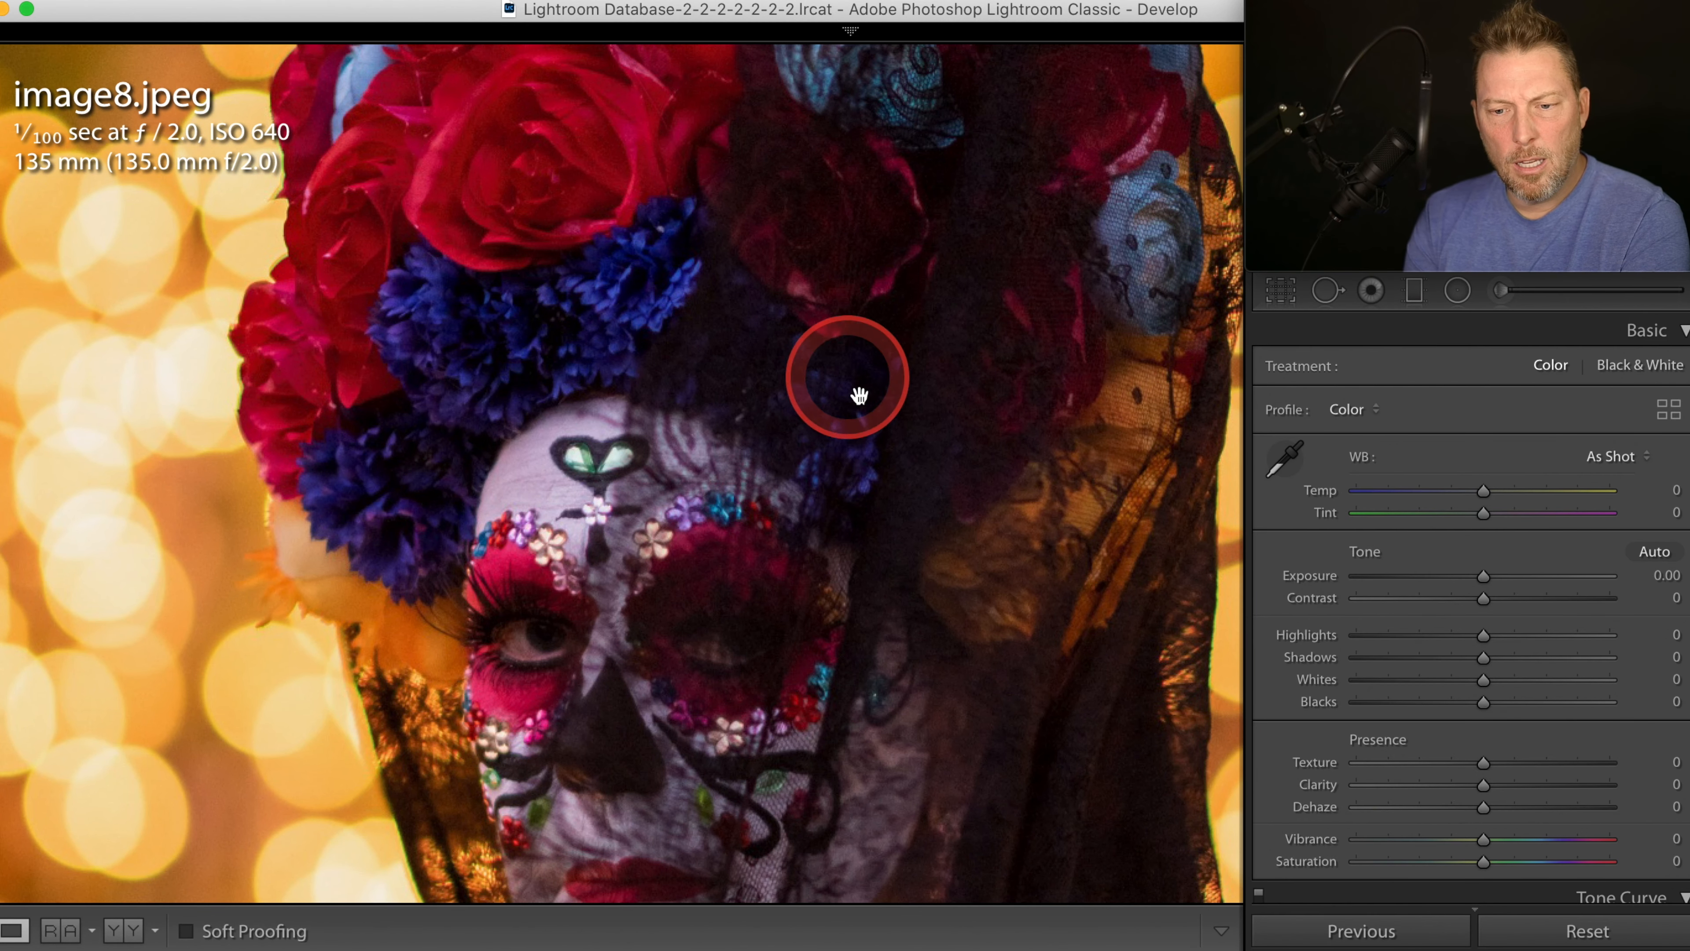
{"action": "left_click_drag", "start_coordinate": [861, 423], "coordinate": [789, 151]}
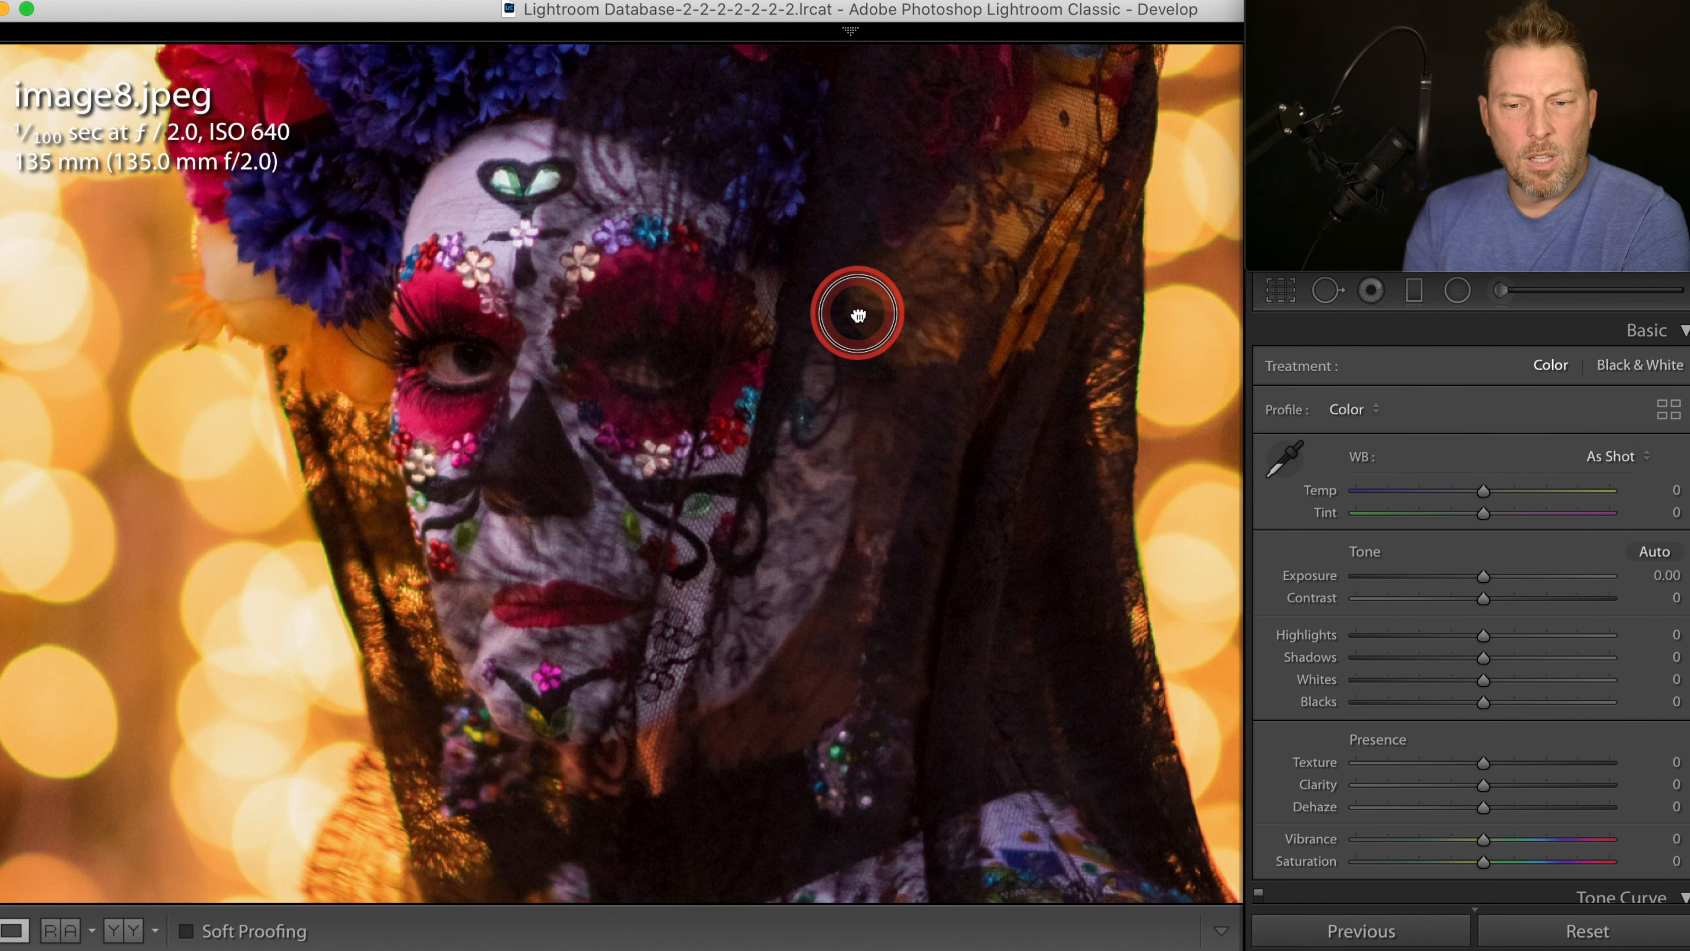
{"action": "left_click_drag", "start_coordinate": [860, 316], "coordinate": [852, 370]}
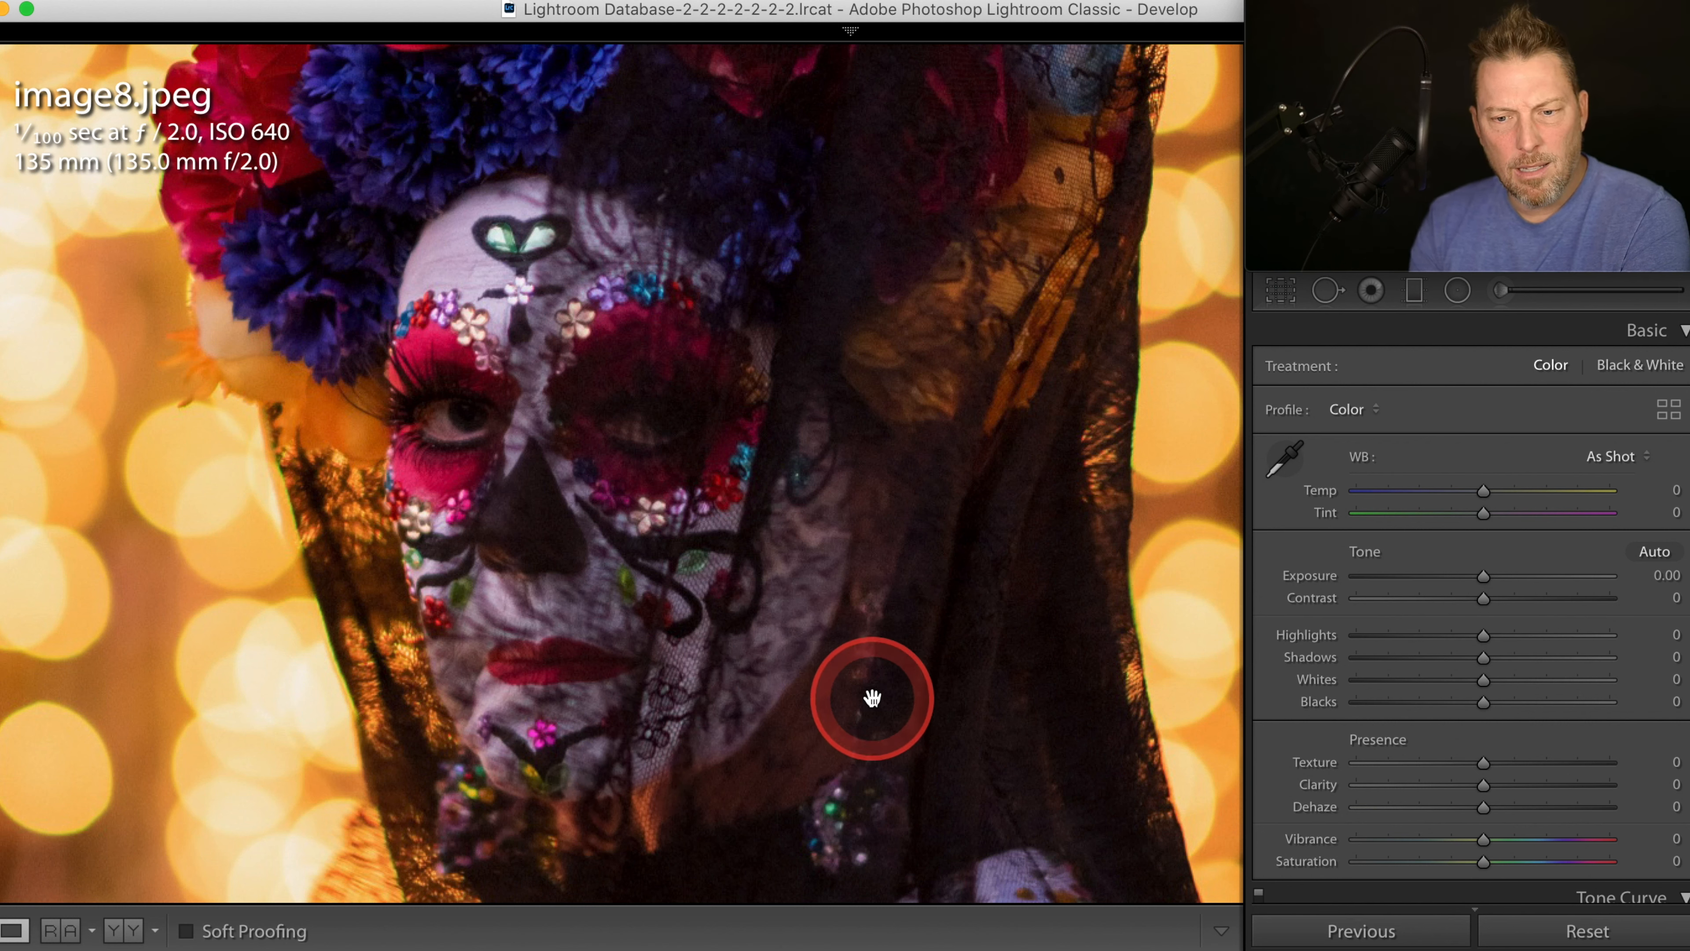
{"action": "left_click", "coordinate": [827, 649]}
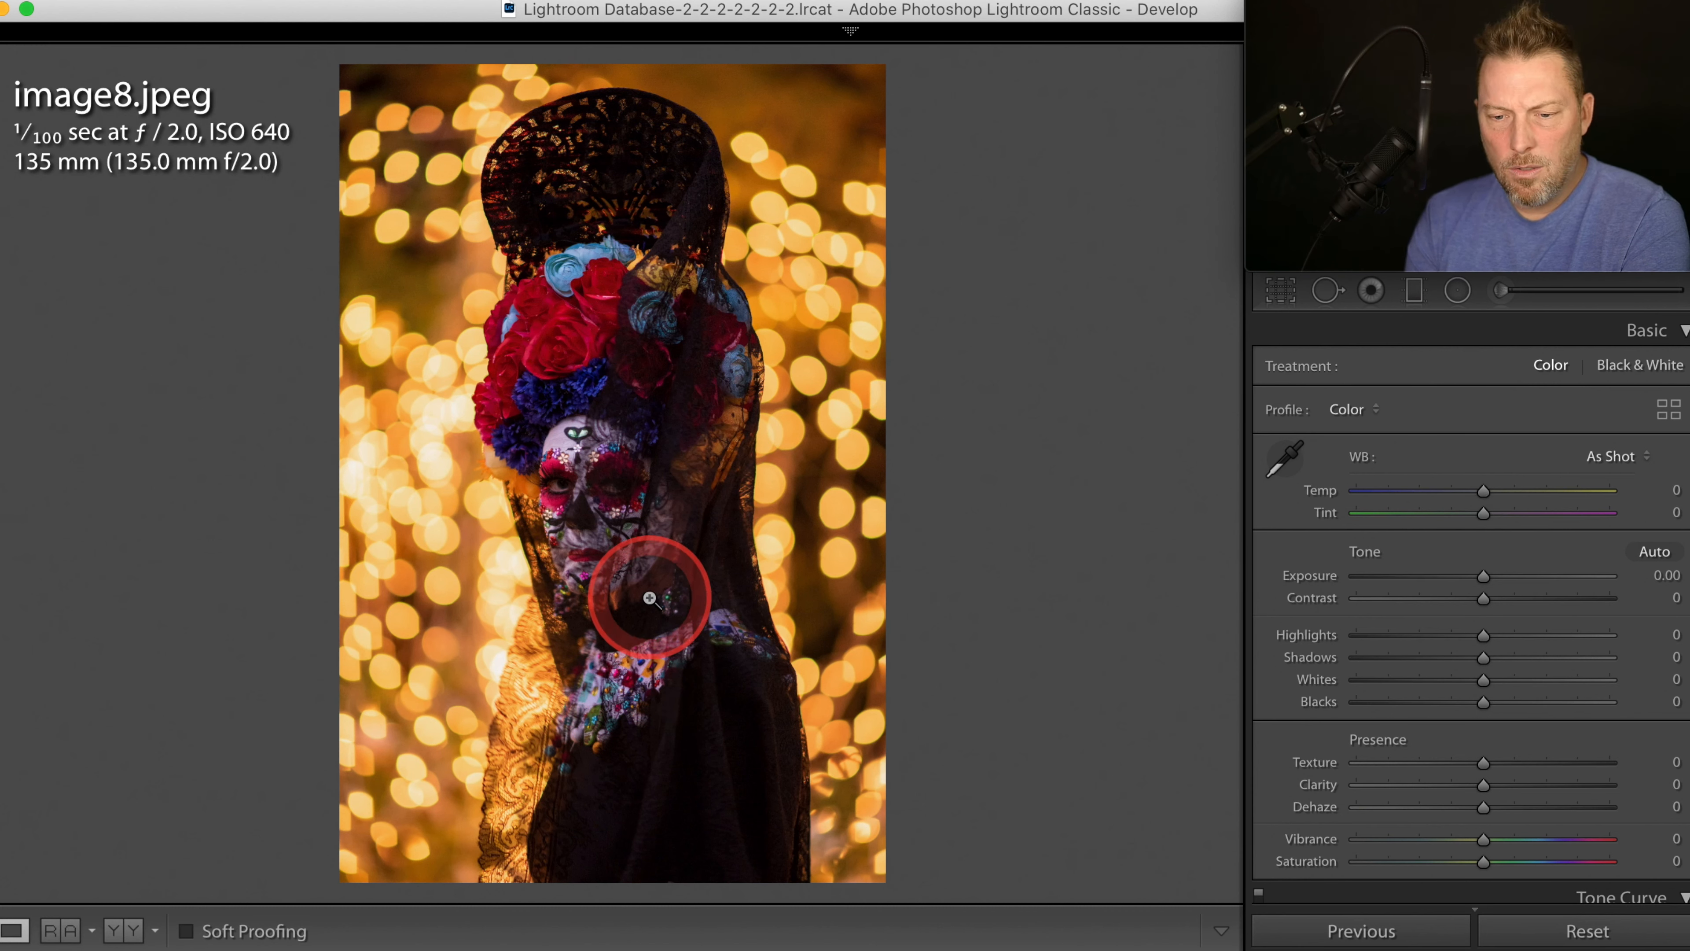
Step: Correct the white balance by sampling a neutral in the embroidered bodice, and refine it to Temp +10 and Tint −12
{"action": "left_click", "coordinate": [1287, 461]}
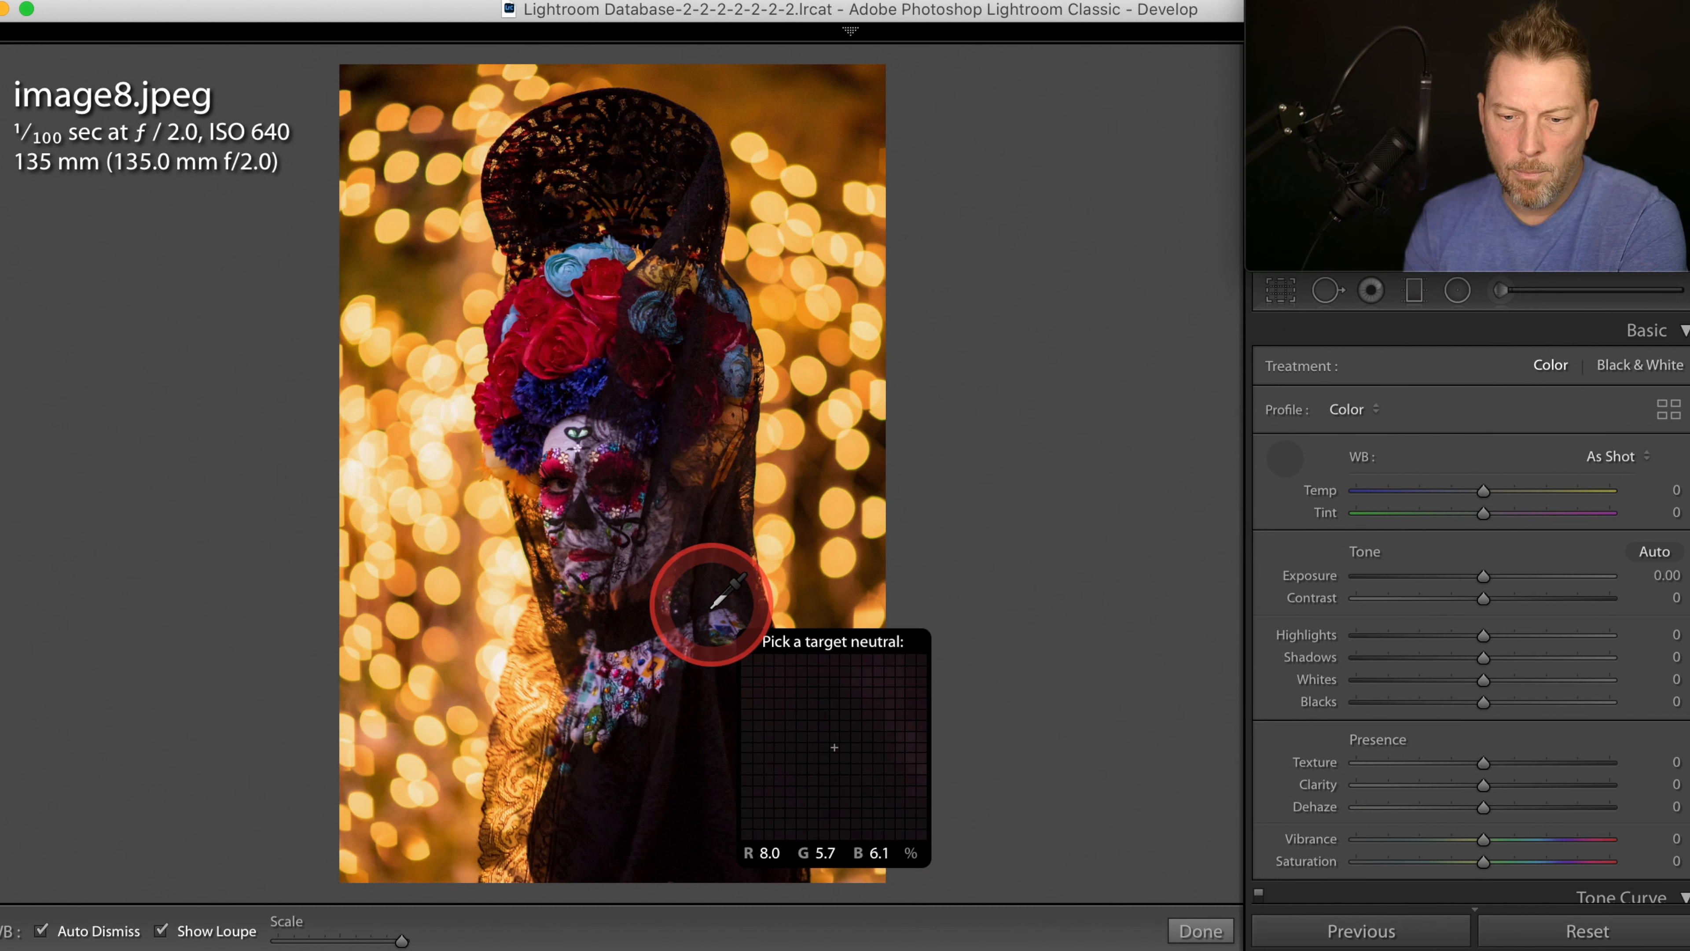
{"action": "left_click", "coordinate": [594, 698]}
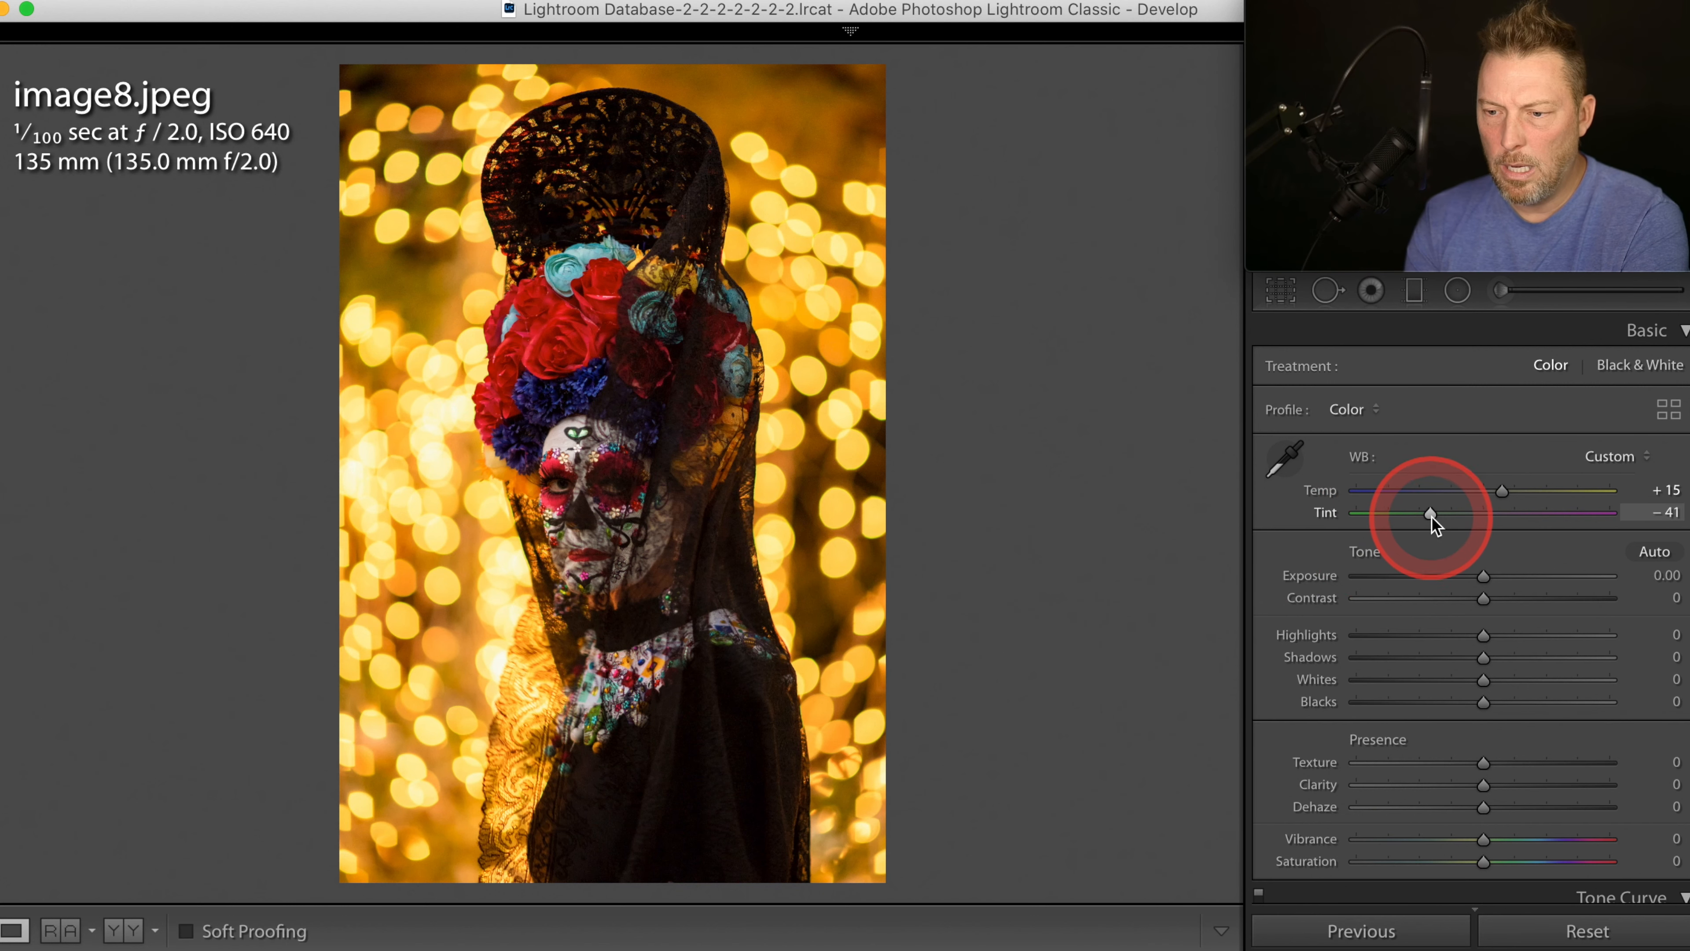
{"action": "left_click_drag", "start_coordinate": [1432, 516], "coordinate": [1497, 492]}
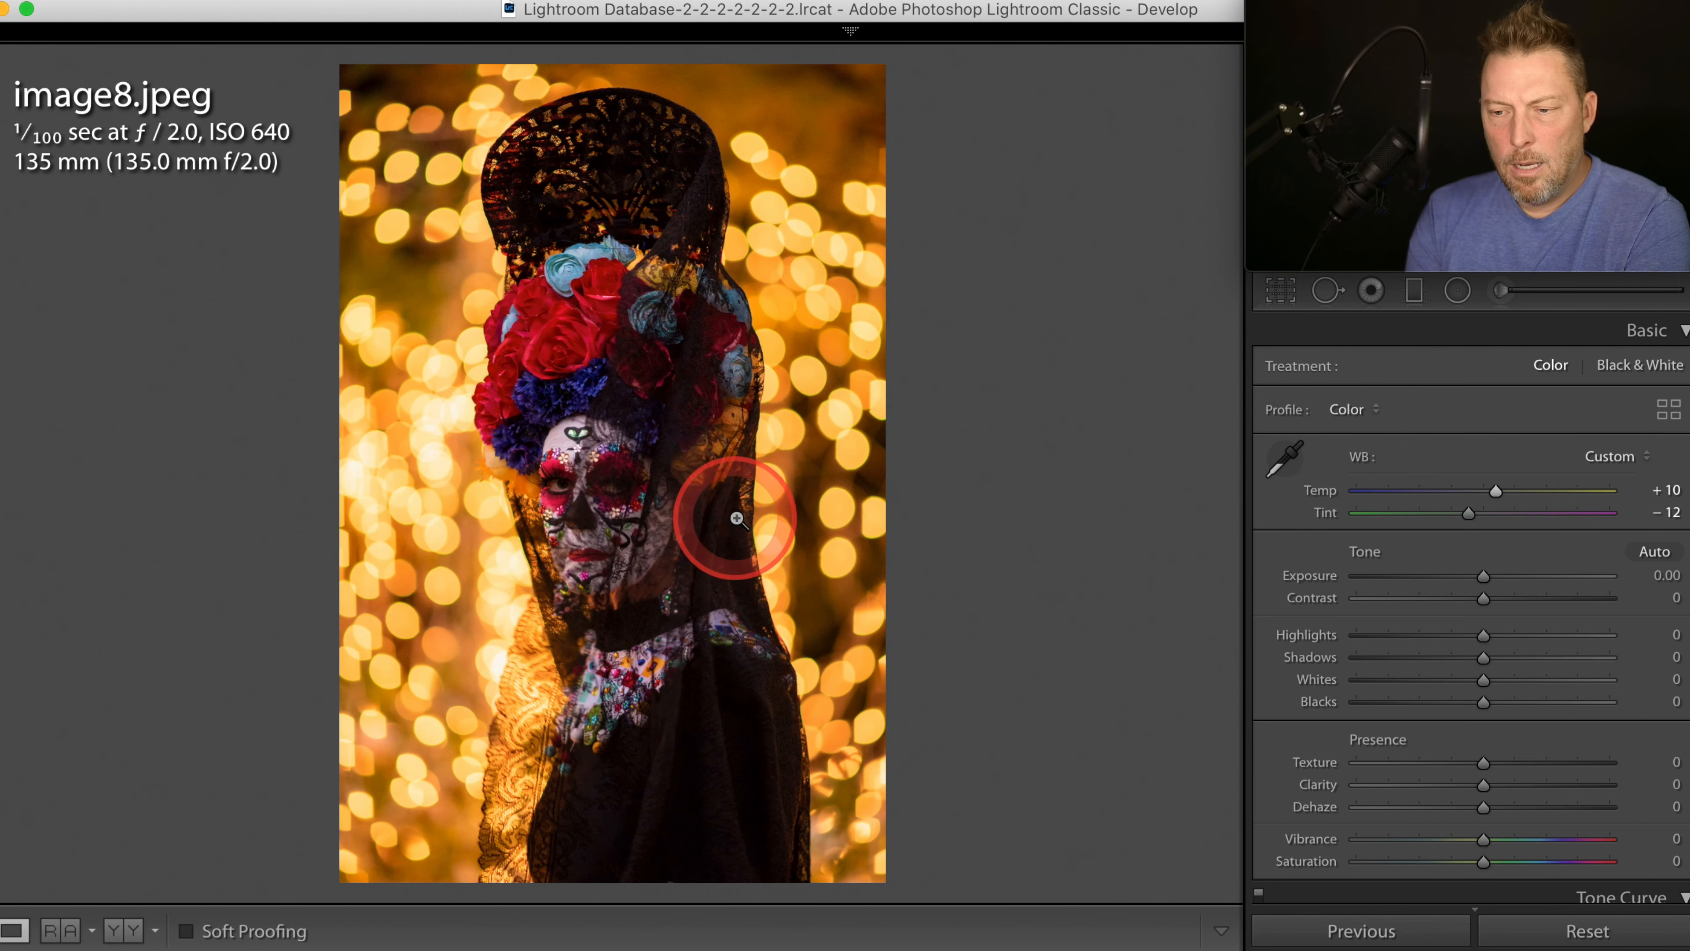
Step: Reduce Vibrance to −10 while checking the face up close, and fine-tune Tint to −10 in the full view
{"action": "left_click", "coordinate": [613, 535]}
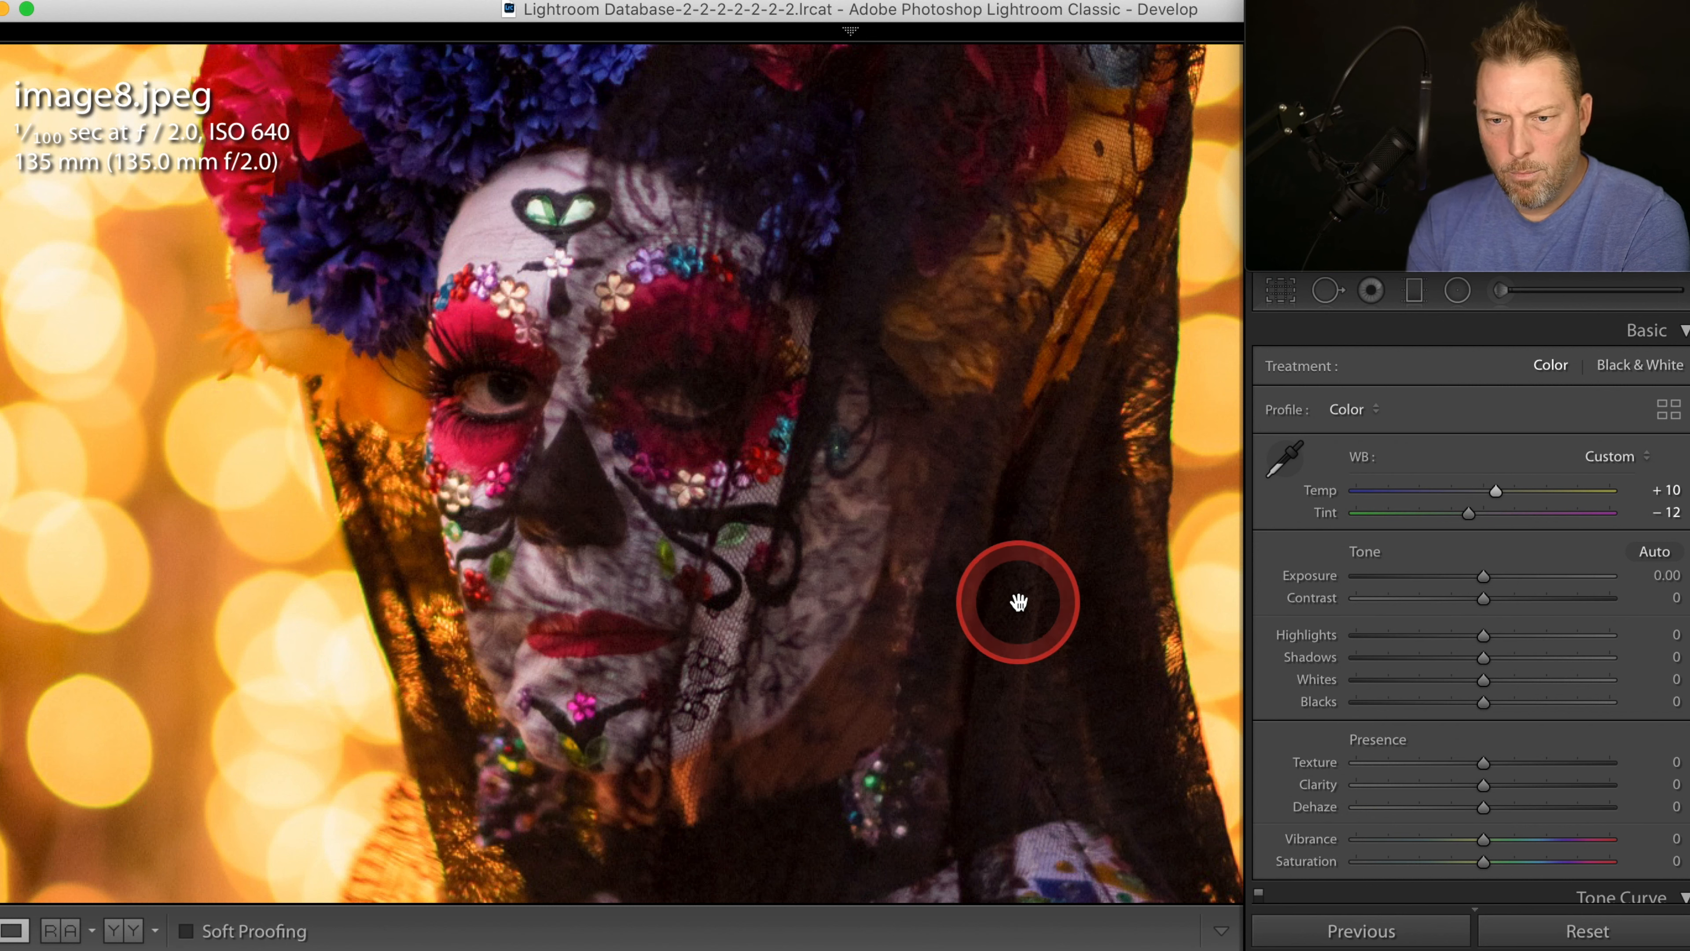
{"action": "left_click", "coordinate": [1483, 841]}
{"action": "left_click_drag", "start_coordinate": [1476, 839], "coordinate": [1466, 838]}
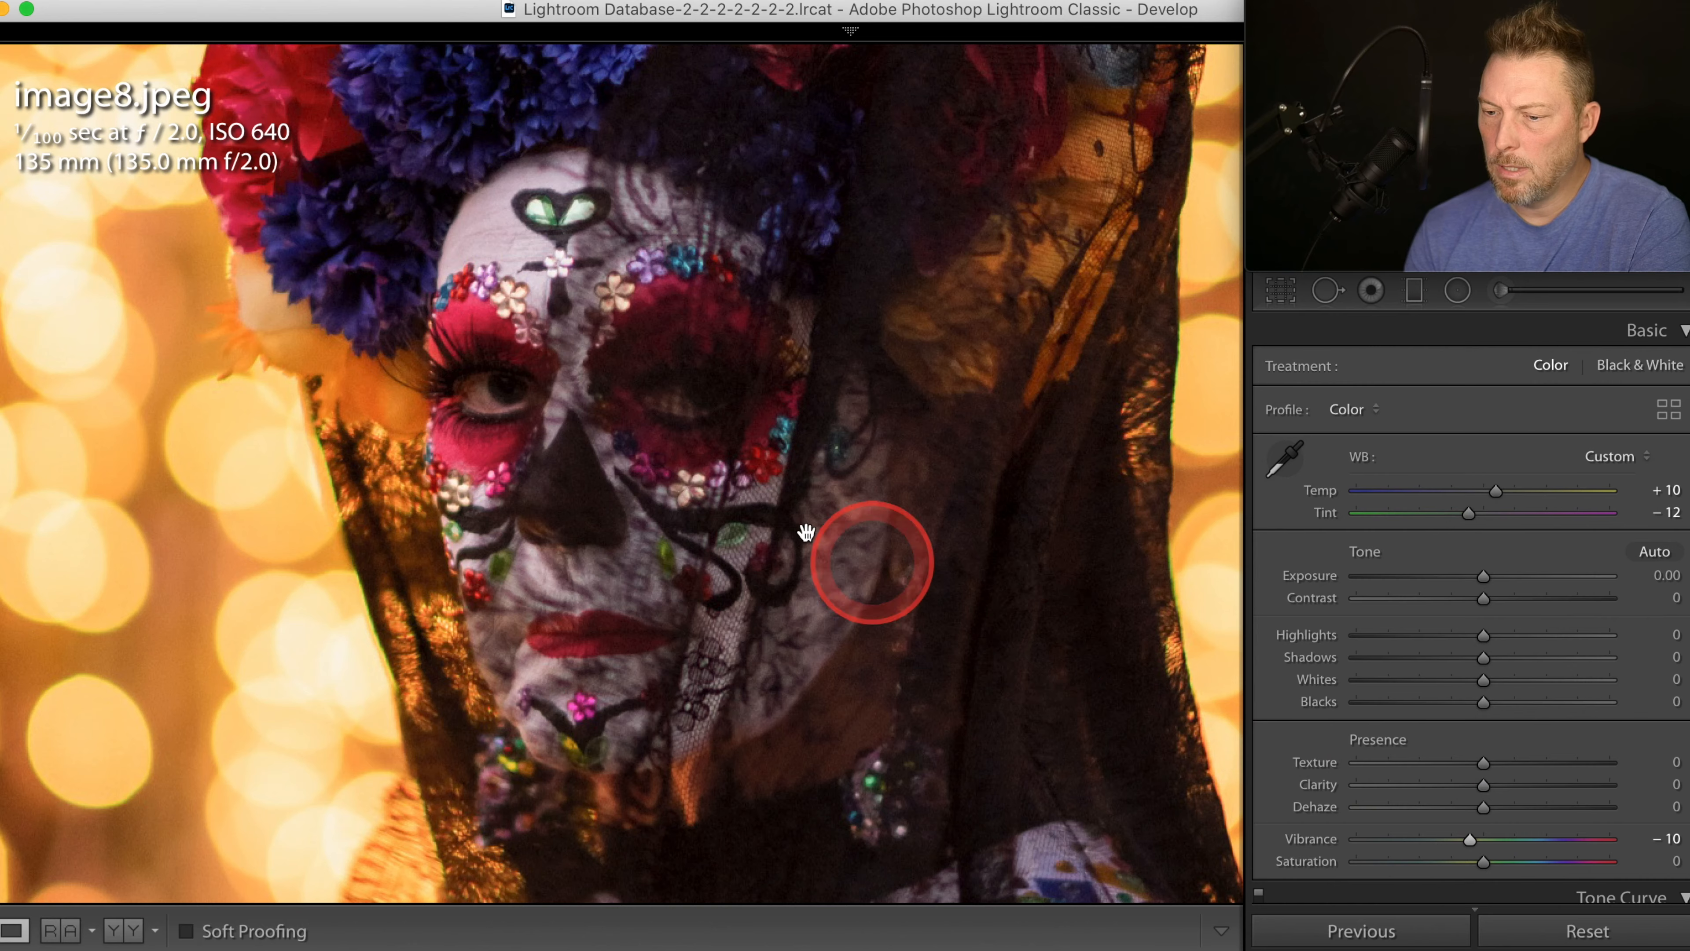
{"action": "left_click", "coordinate": [740, 491]}
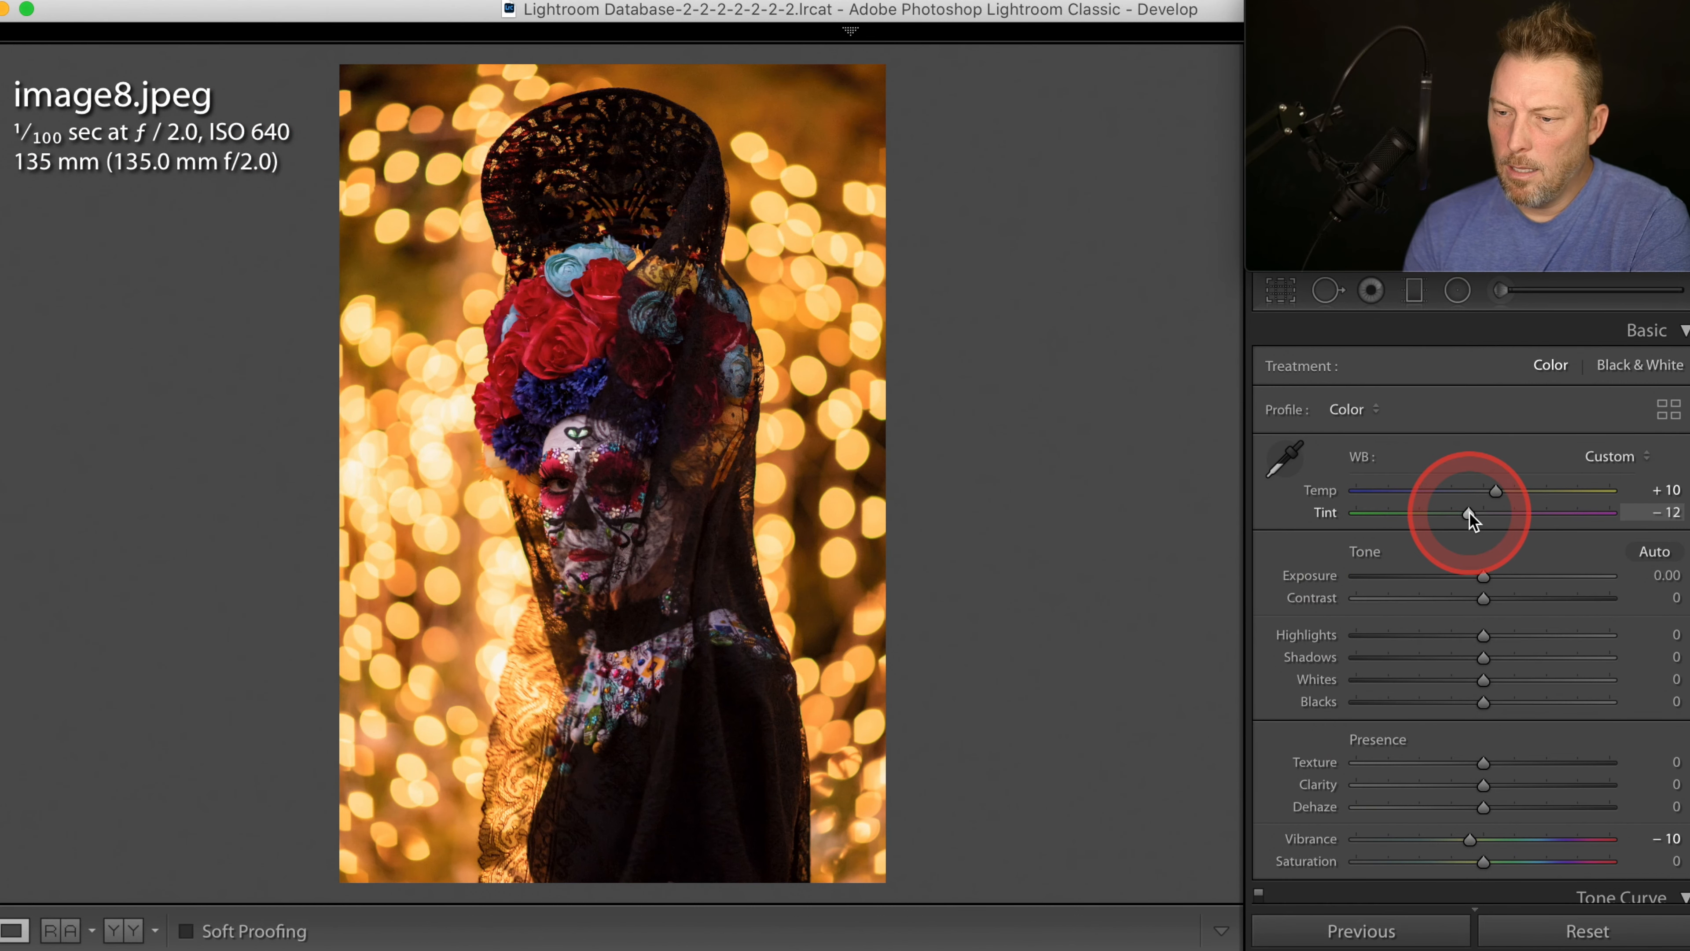
{"action": "left_click_drag", "start_coordinate": [1470, 513], "coordinate": [1472, 513]}
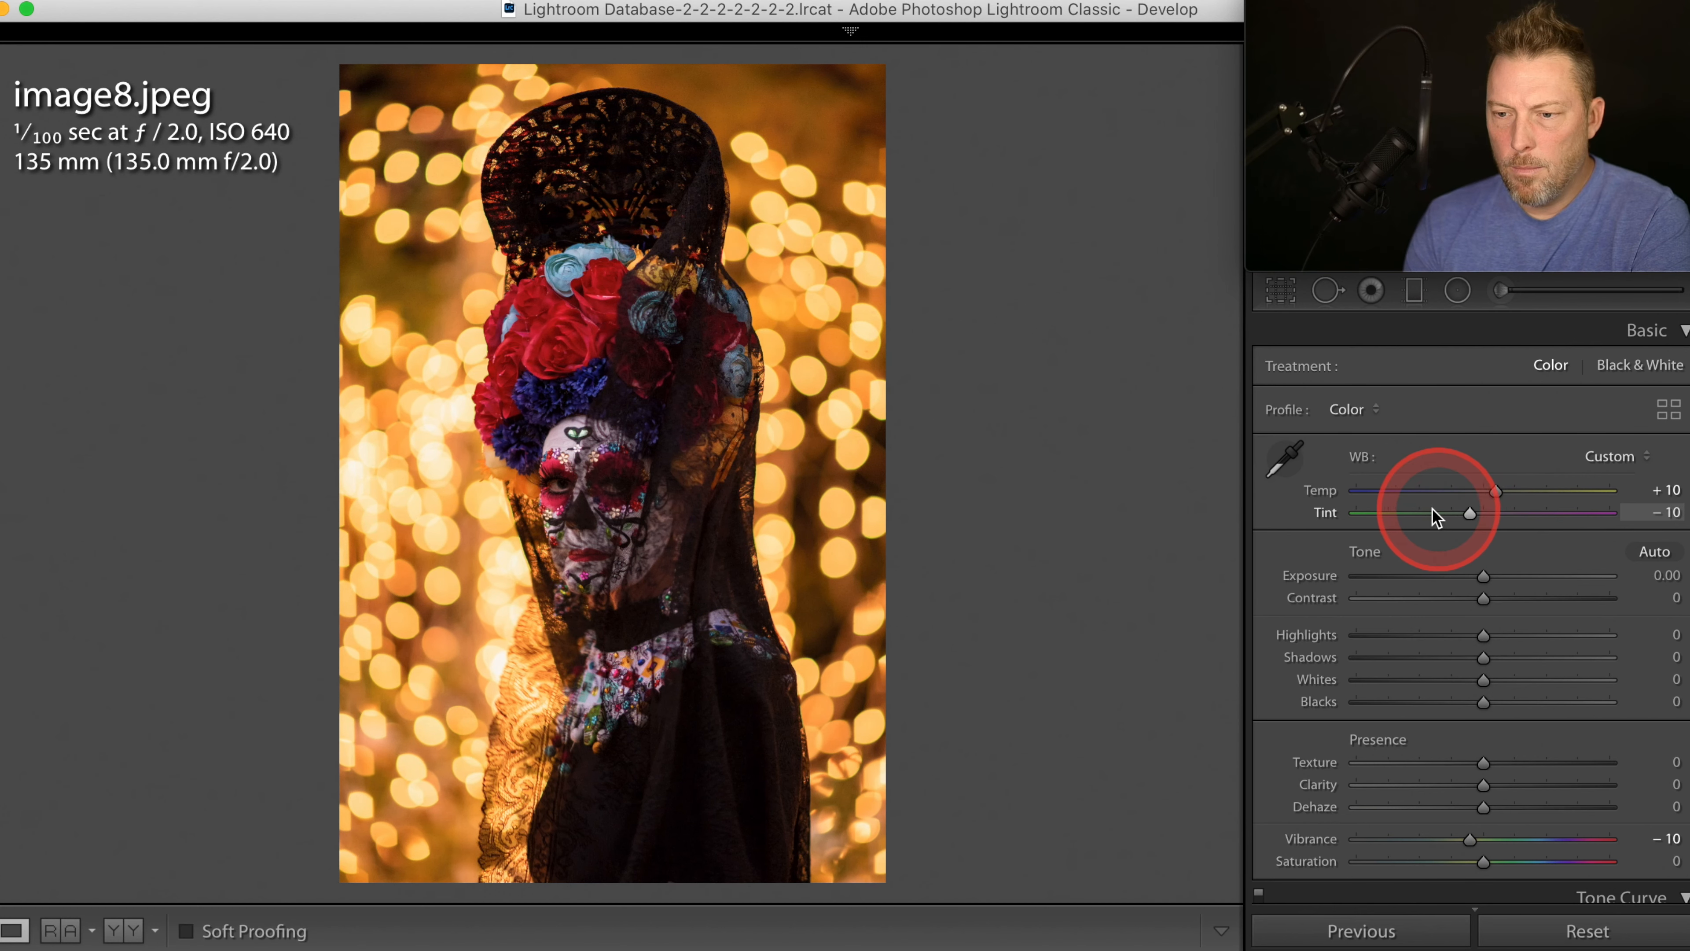
Step: Crop the photo slightly tighter at its original aspect and reposition the woman within the frame
{"action": "left_click", "coordinate": [1282, 292]}
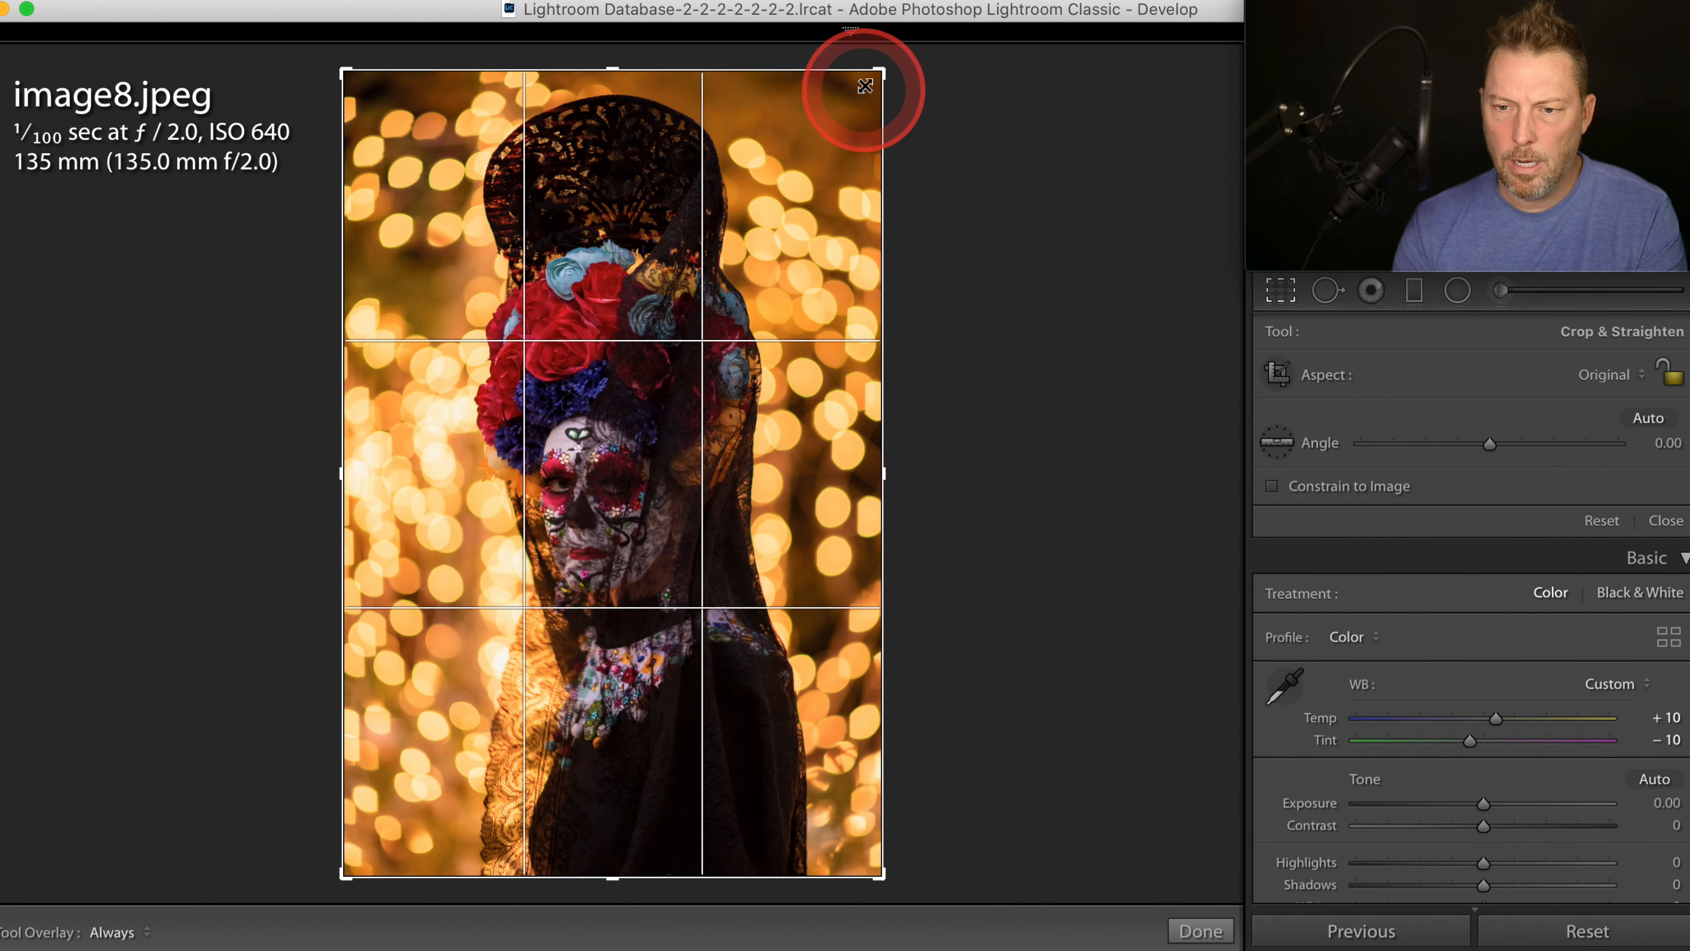
{"action": "left_click_drag", "start_coordinate": [876, 69], "coordinate": [875, 75]}
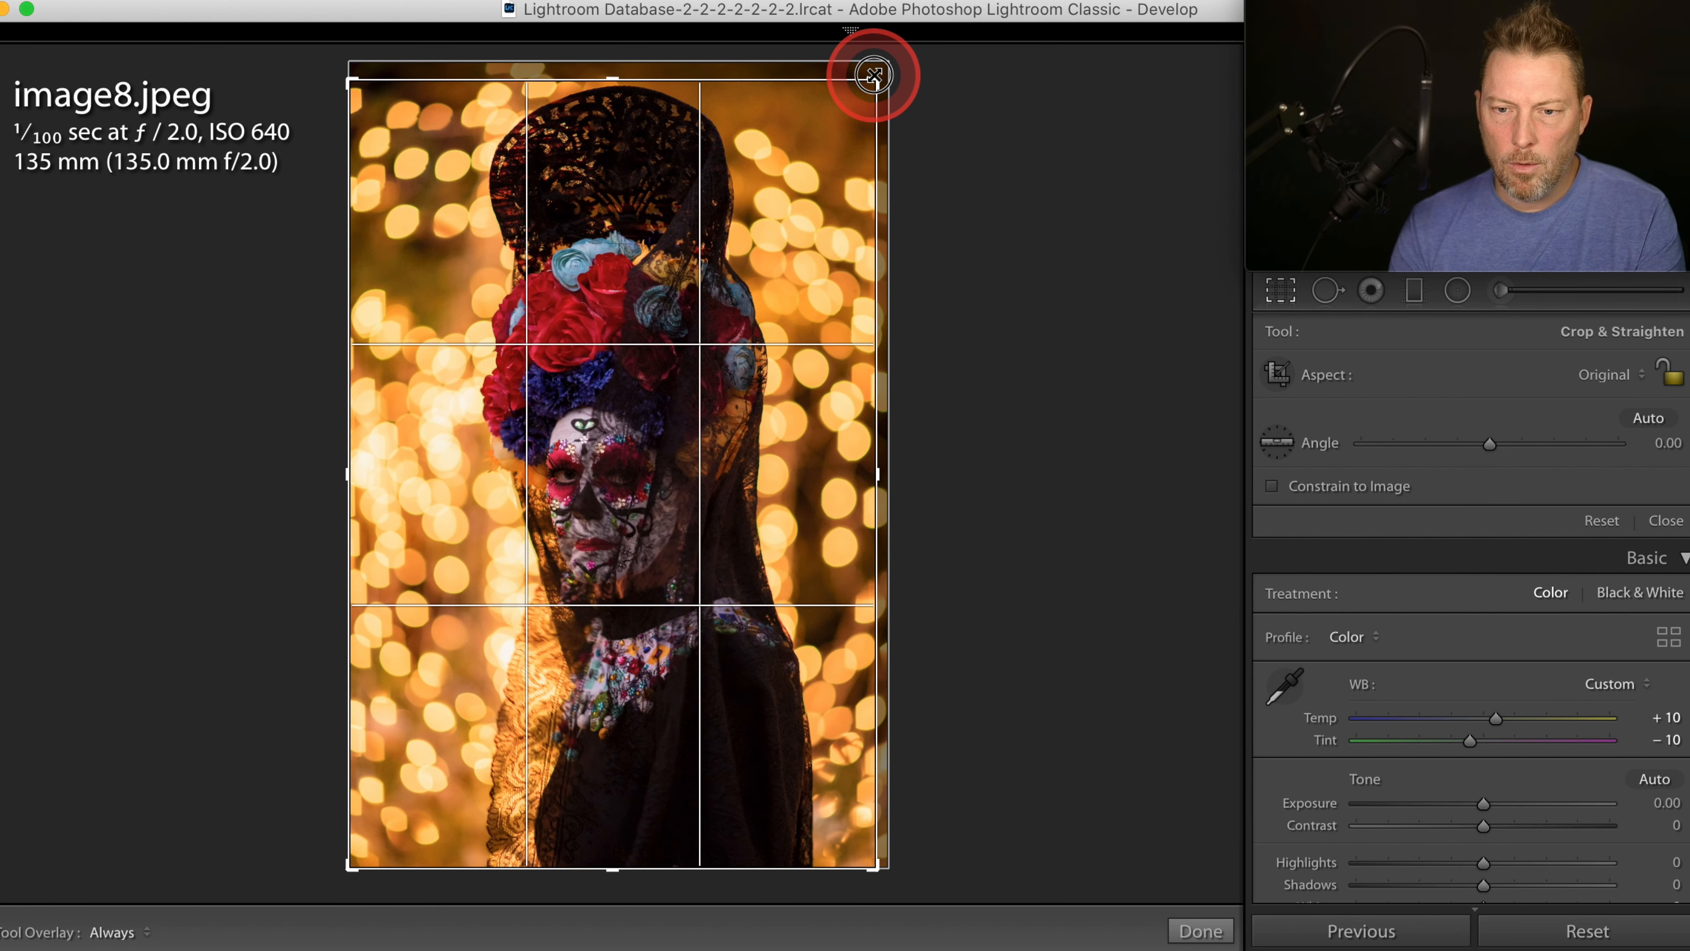
{"action": "left_click_drag", "start_coordinate": [603, 171], "coordinate": [640, 187]}
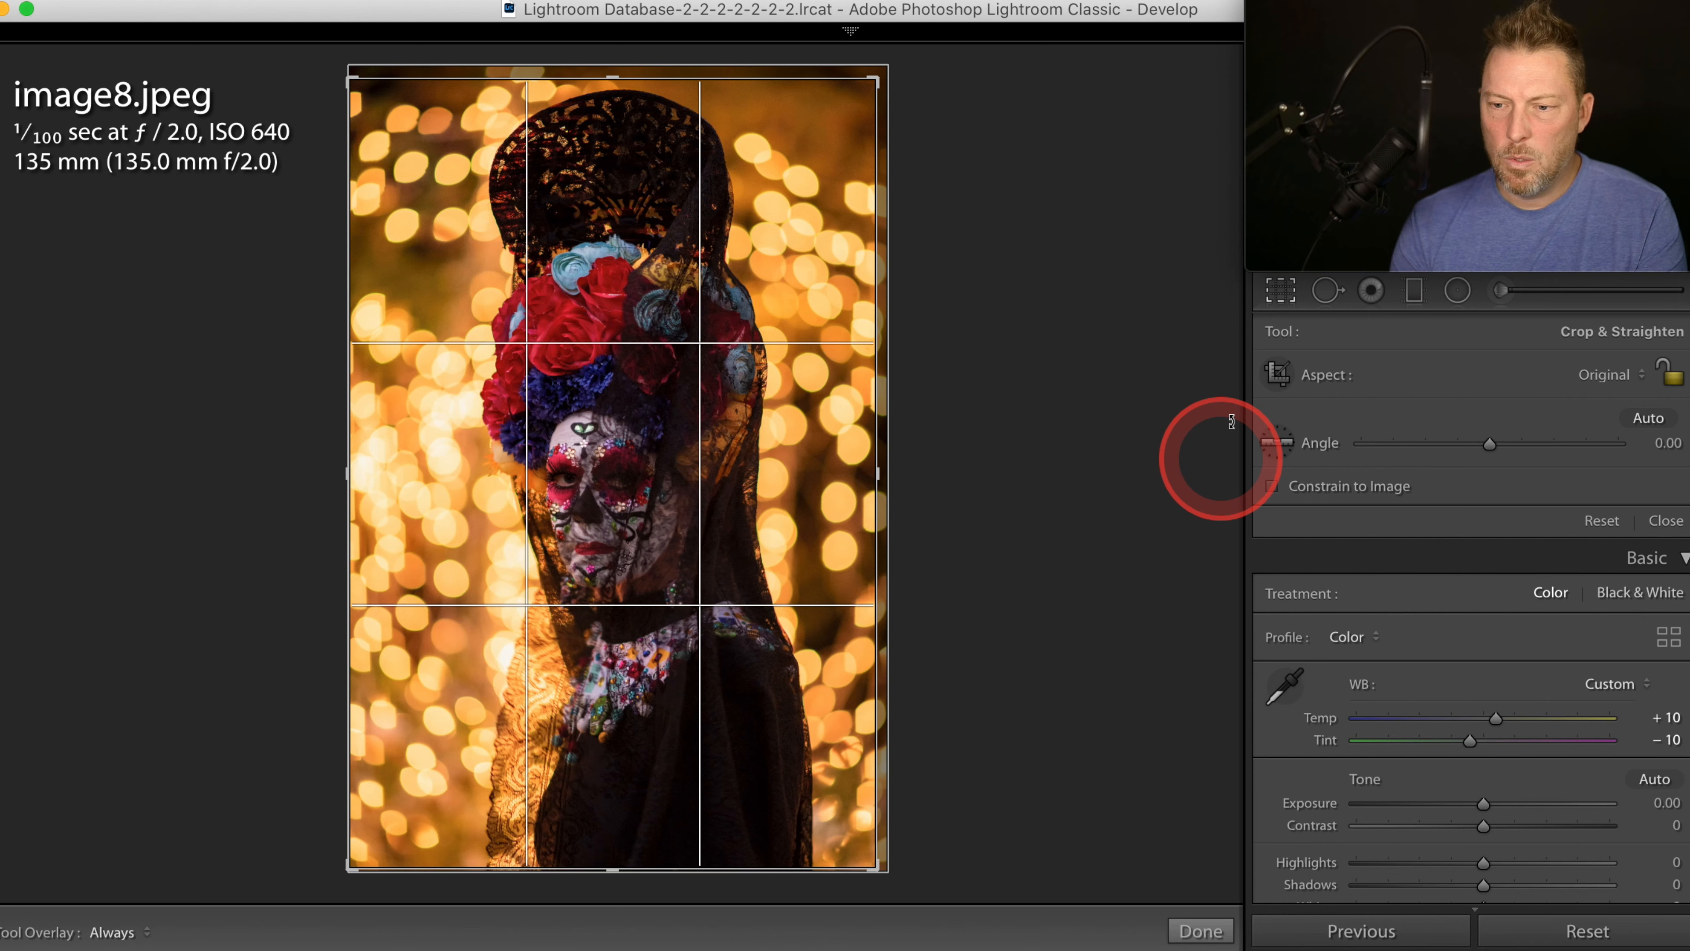
{"action": "left_click", "coordinate": [1291, 293]}
{"action": "left_click", "coordinate": [1131, 409]}
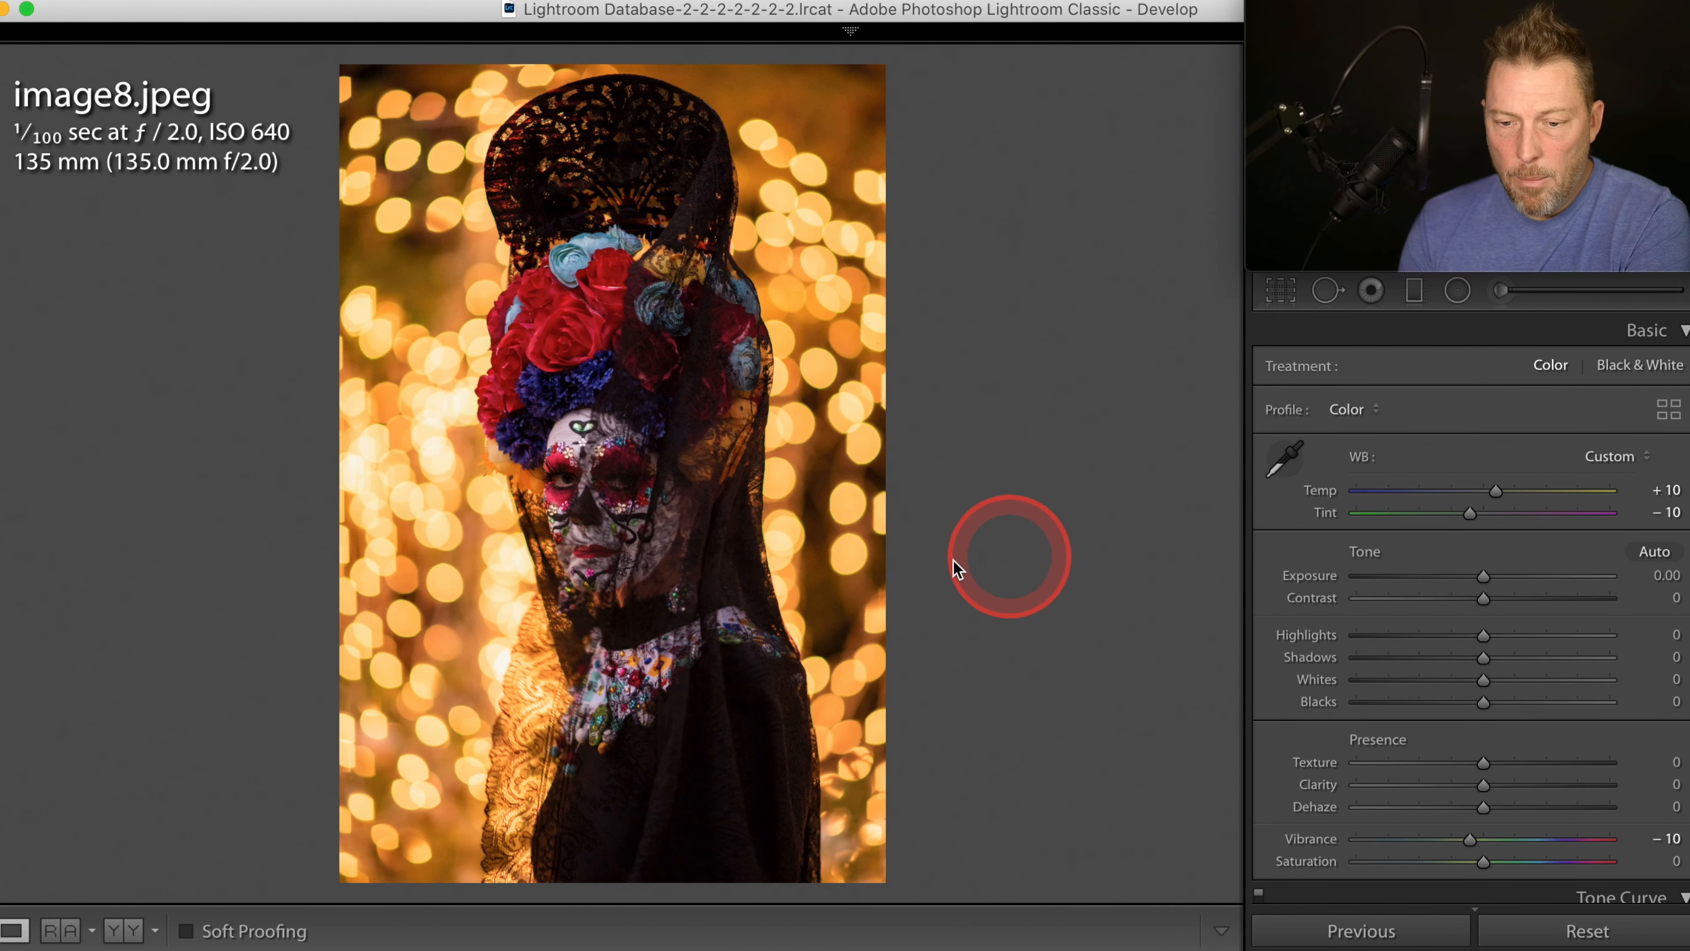
Step: Soften the painted face by lowering Texture to −23 while viewing it up close
{"action": "left_click", "coordinate": [632, 574]}
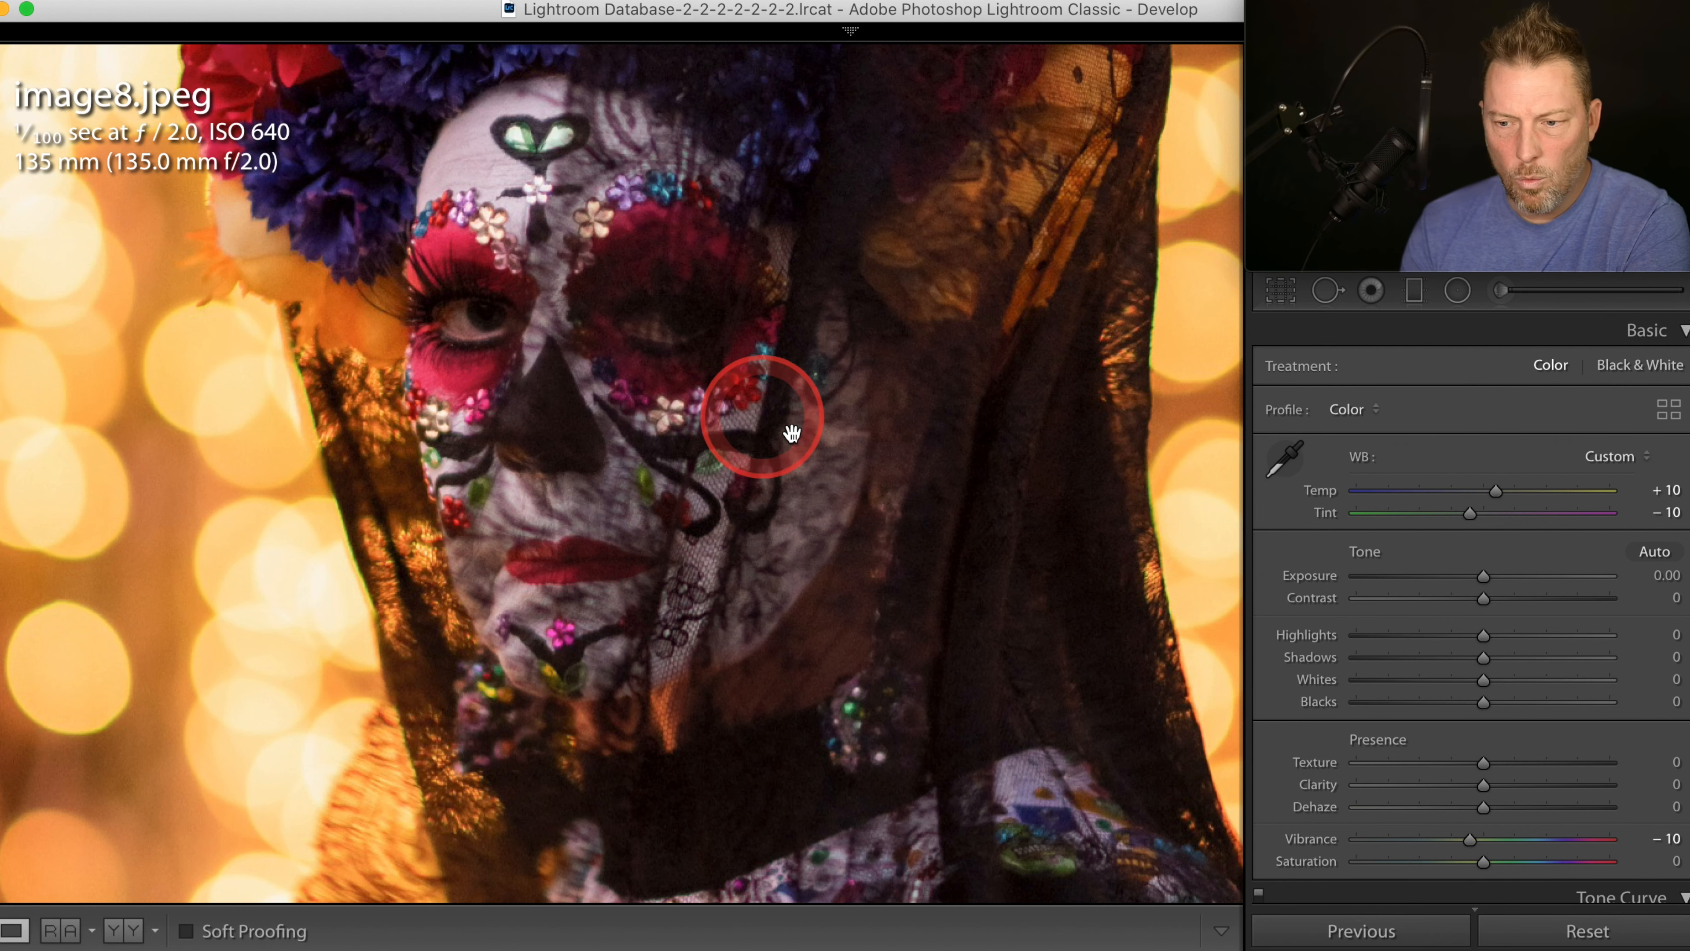
{"action": "scroll", "coordinate": [1498, 655], "scroll_direction": "down", "scroll_amount": 8}
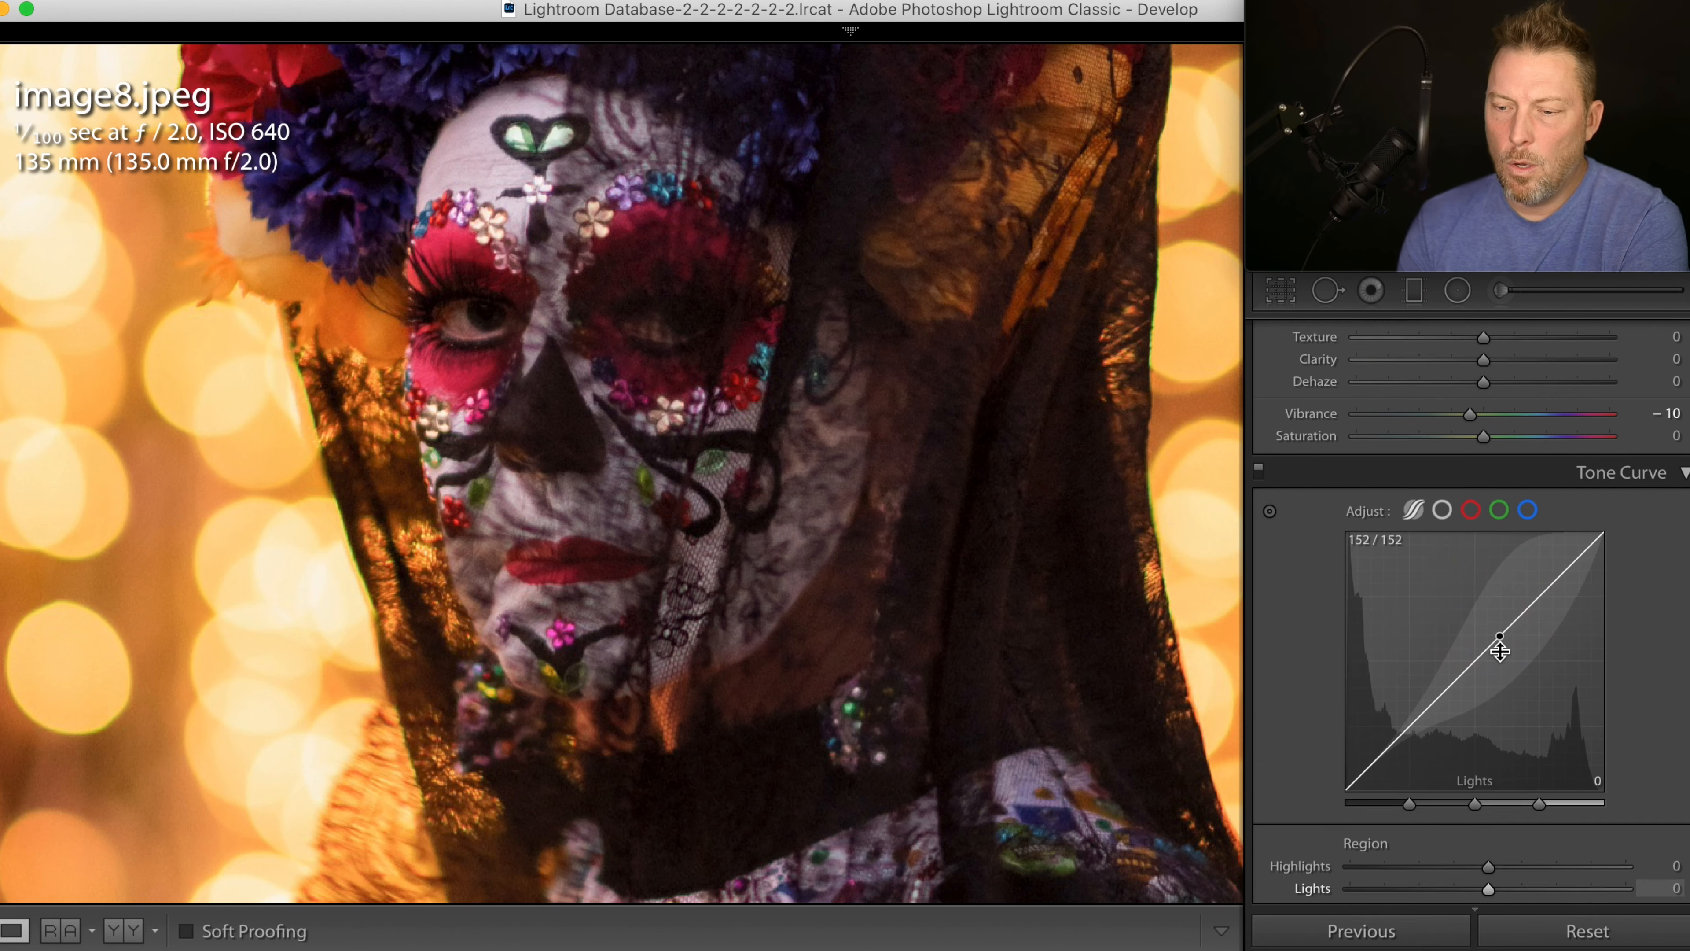
{"action": "scroll", "coordinate": [1500, 651], "scroll_direction": "down", "scroll_amount": 4}
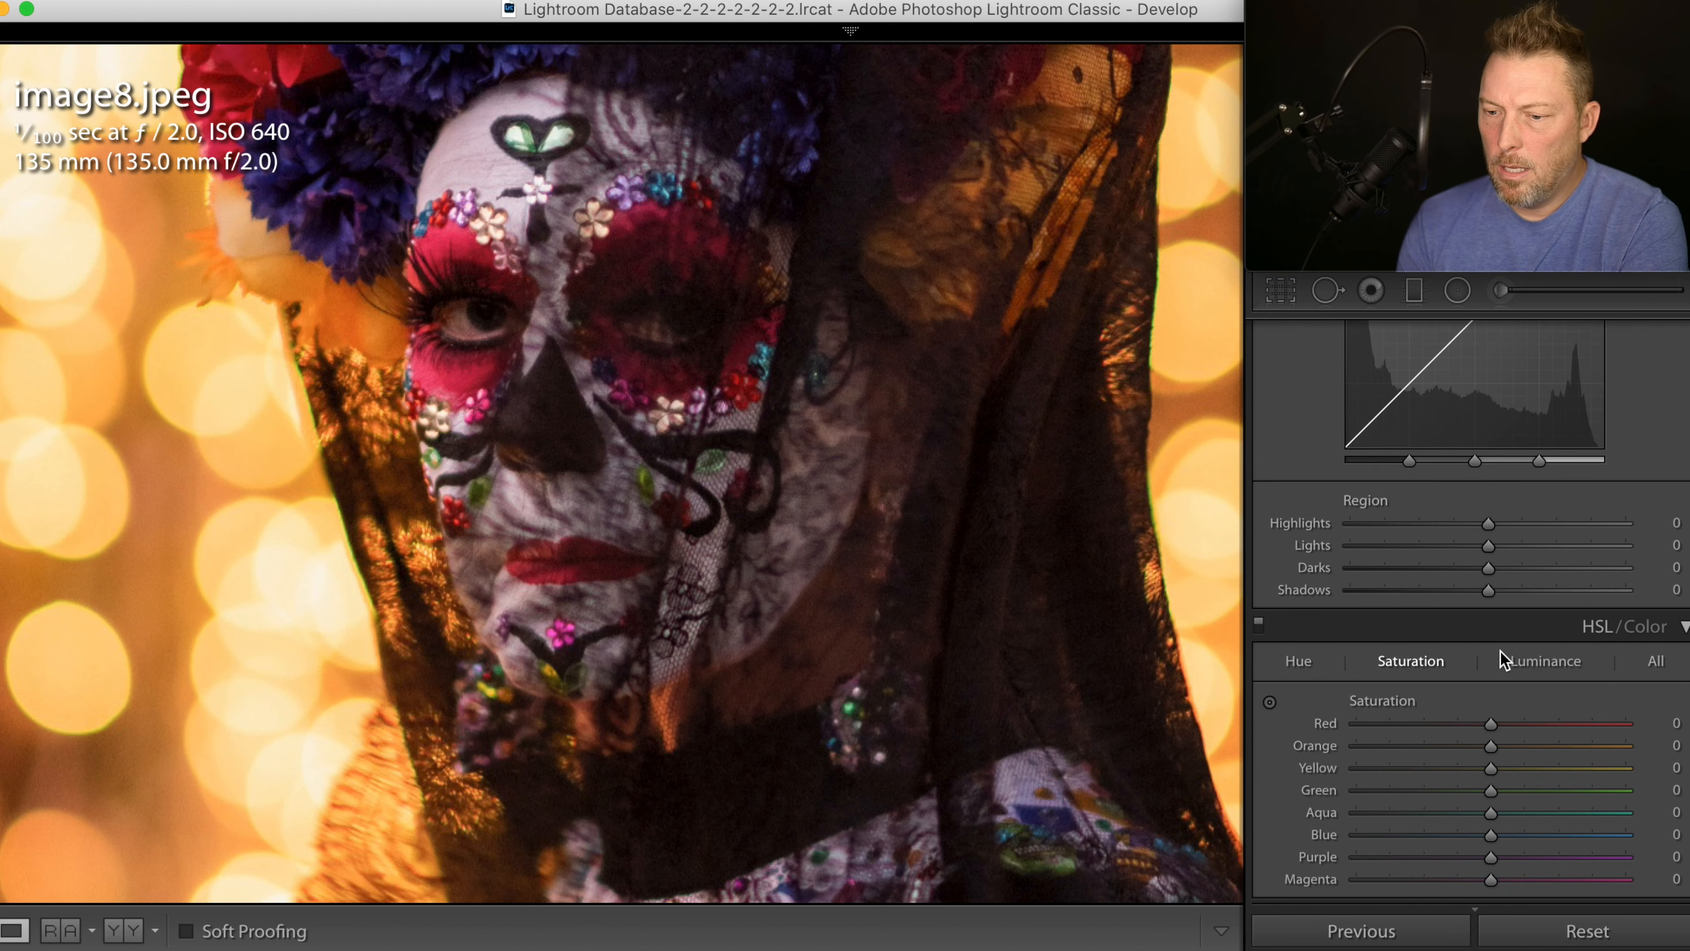
{"action": "scroll", "coordinate": [1500, 651], "scroll_direction": "up", "scroll_amount": 10}
{"action": "left_click_drag", "start_coordinate": [1462, 521], "coordinate": [1454, 509]}
Step: Sharpen the photo with an Amount of 37 and reduce noise with Luminance 42 and Detail 84, checking the face up close
{"action": "scroll", "coordinate": [1460, 615], "scroll_direction": "down", "scroll_amount": 10}
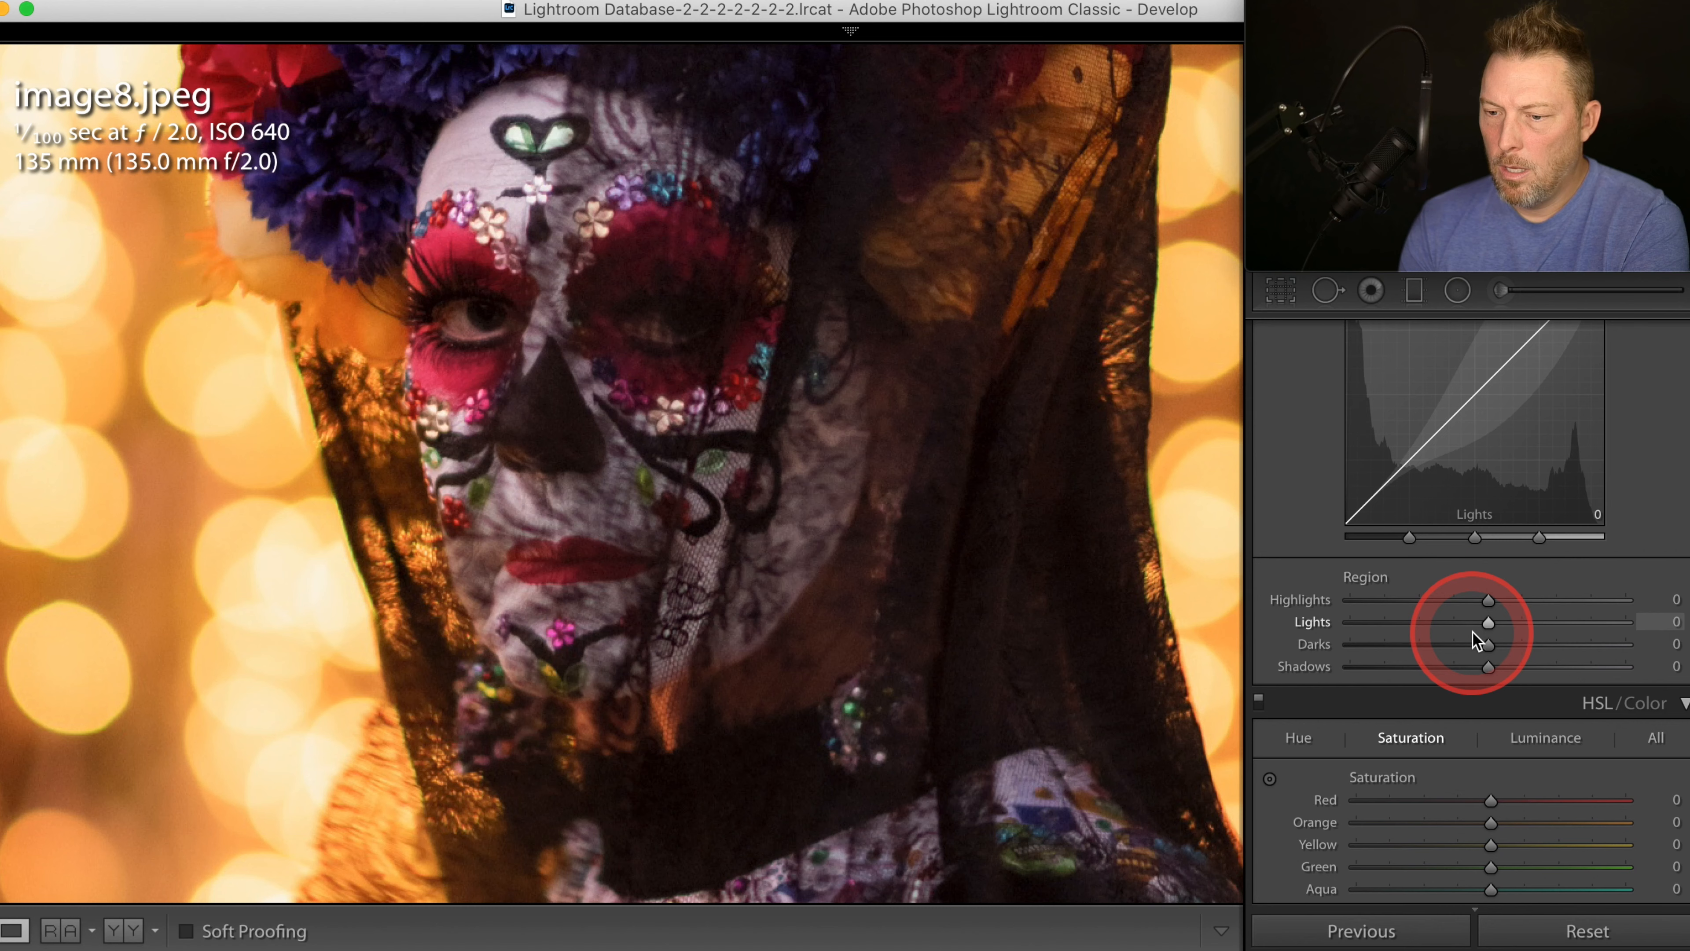
{"action": "scroll", "coordinate": [1473, 632], "scroll_direction": "down", "scroll_amount": 12}
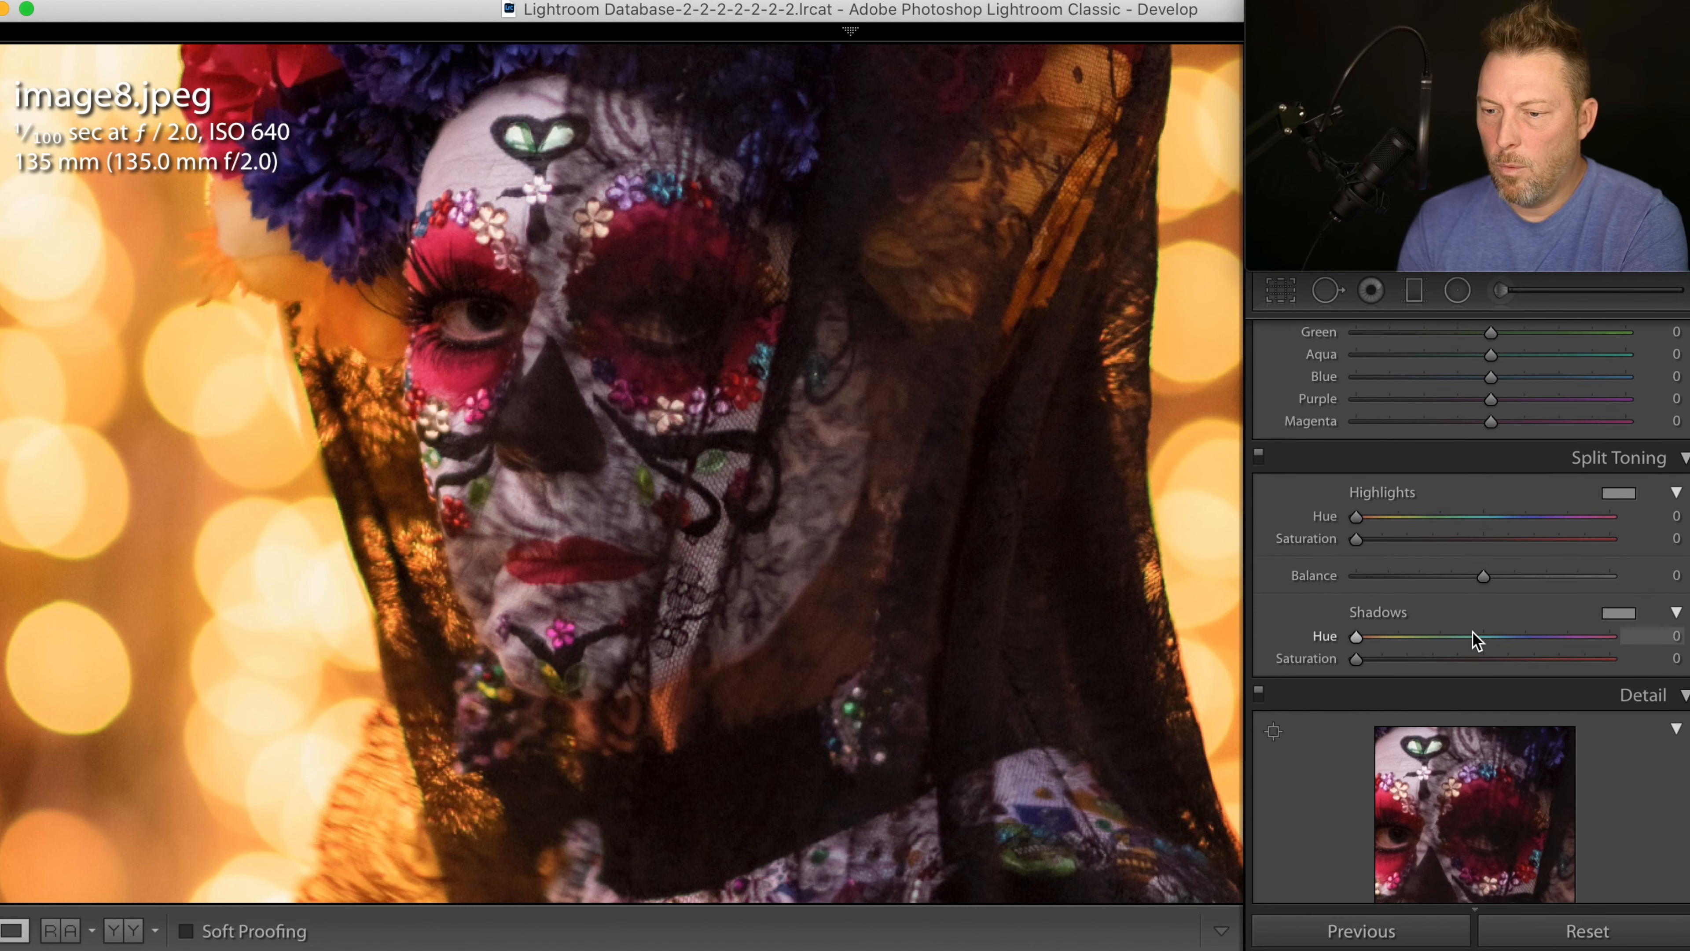
{"action": "scroll", "coordinate": [1473, 632], "scroll_direction": "down", "scroll_amount": 3}
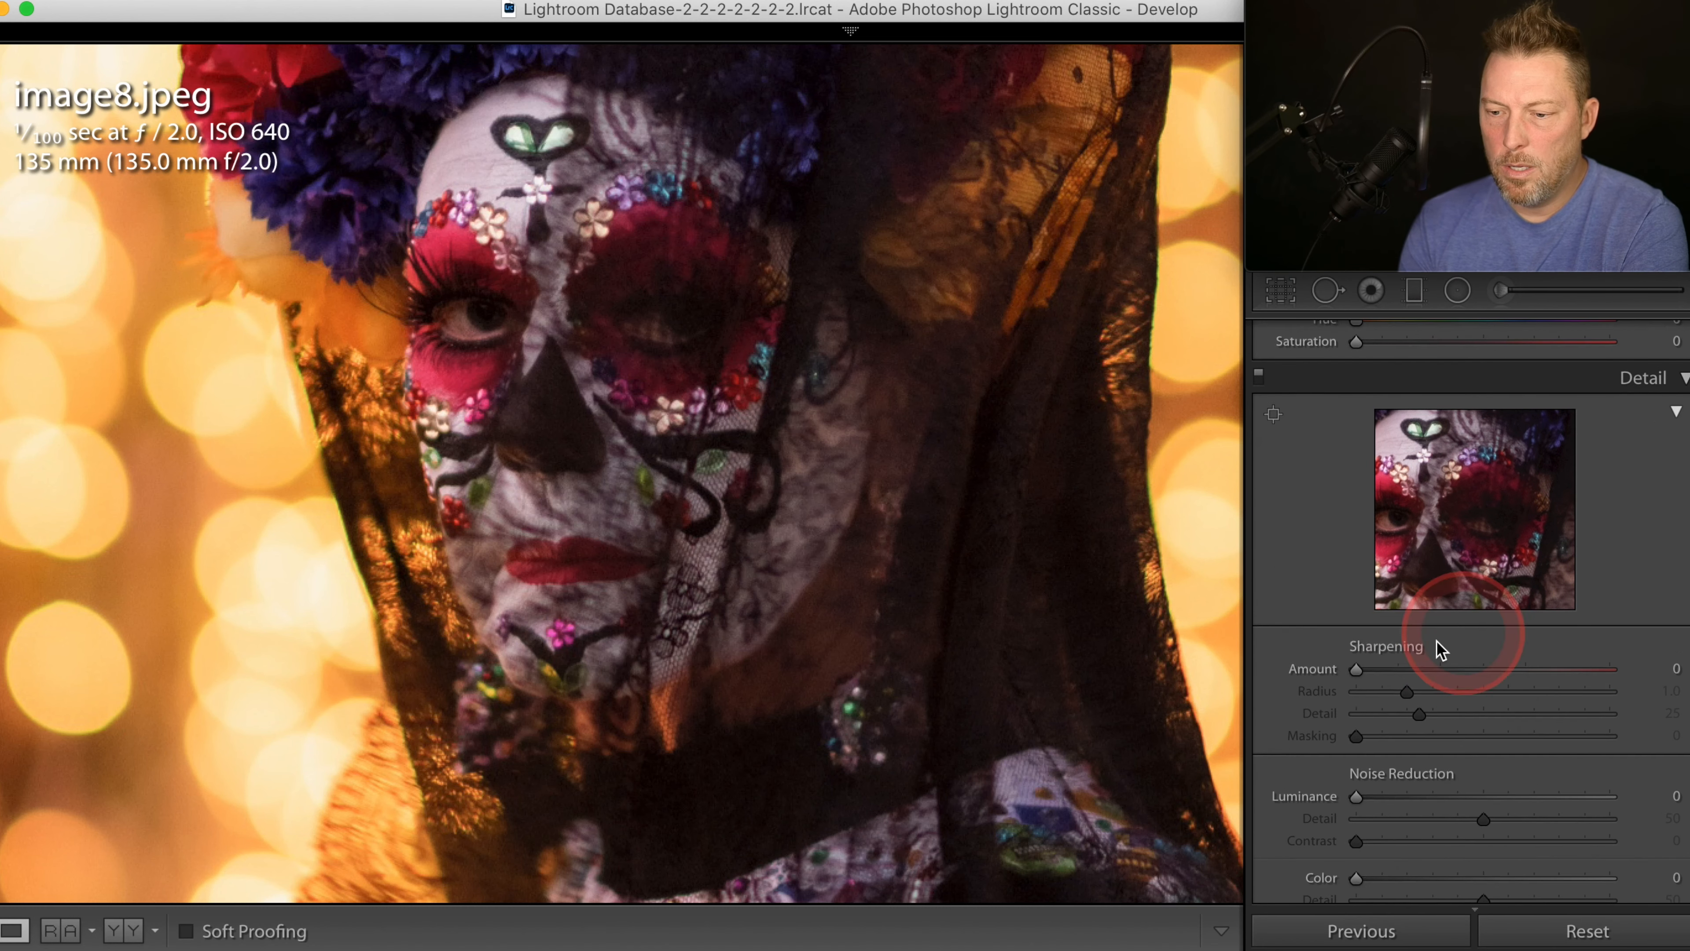
{"action": "left_click", "coordinate": [1419, 669]}
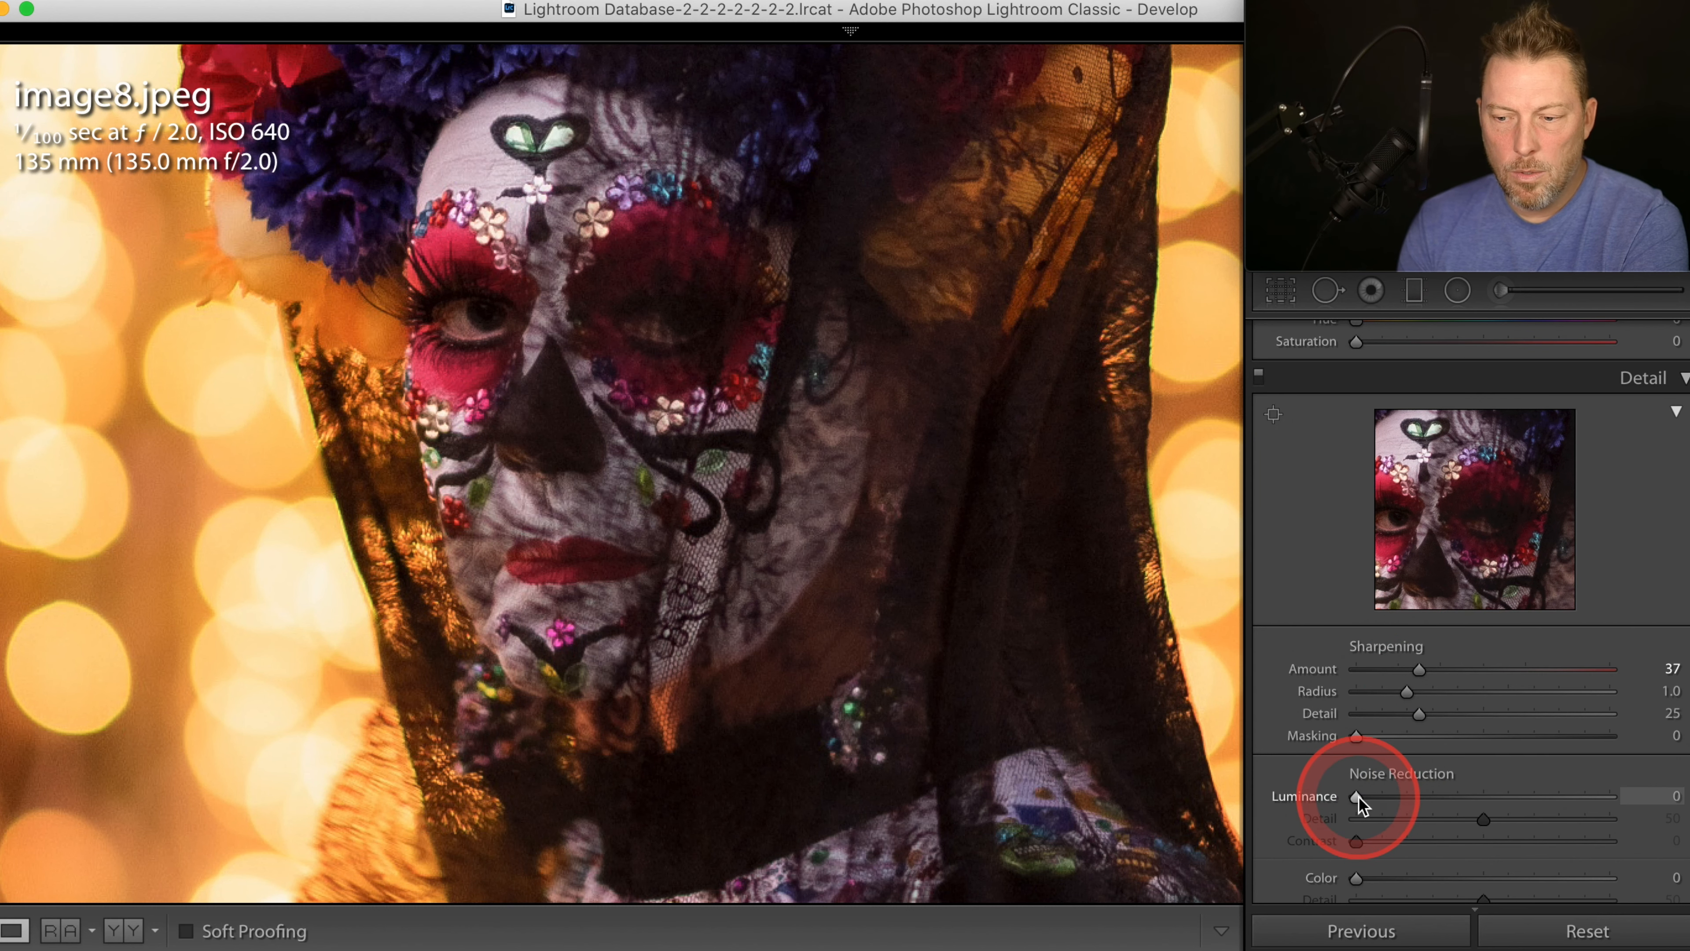
{"action": "left_click", "coordinate": [1438, 796]}
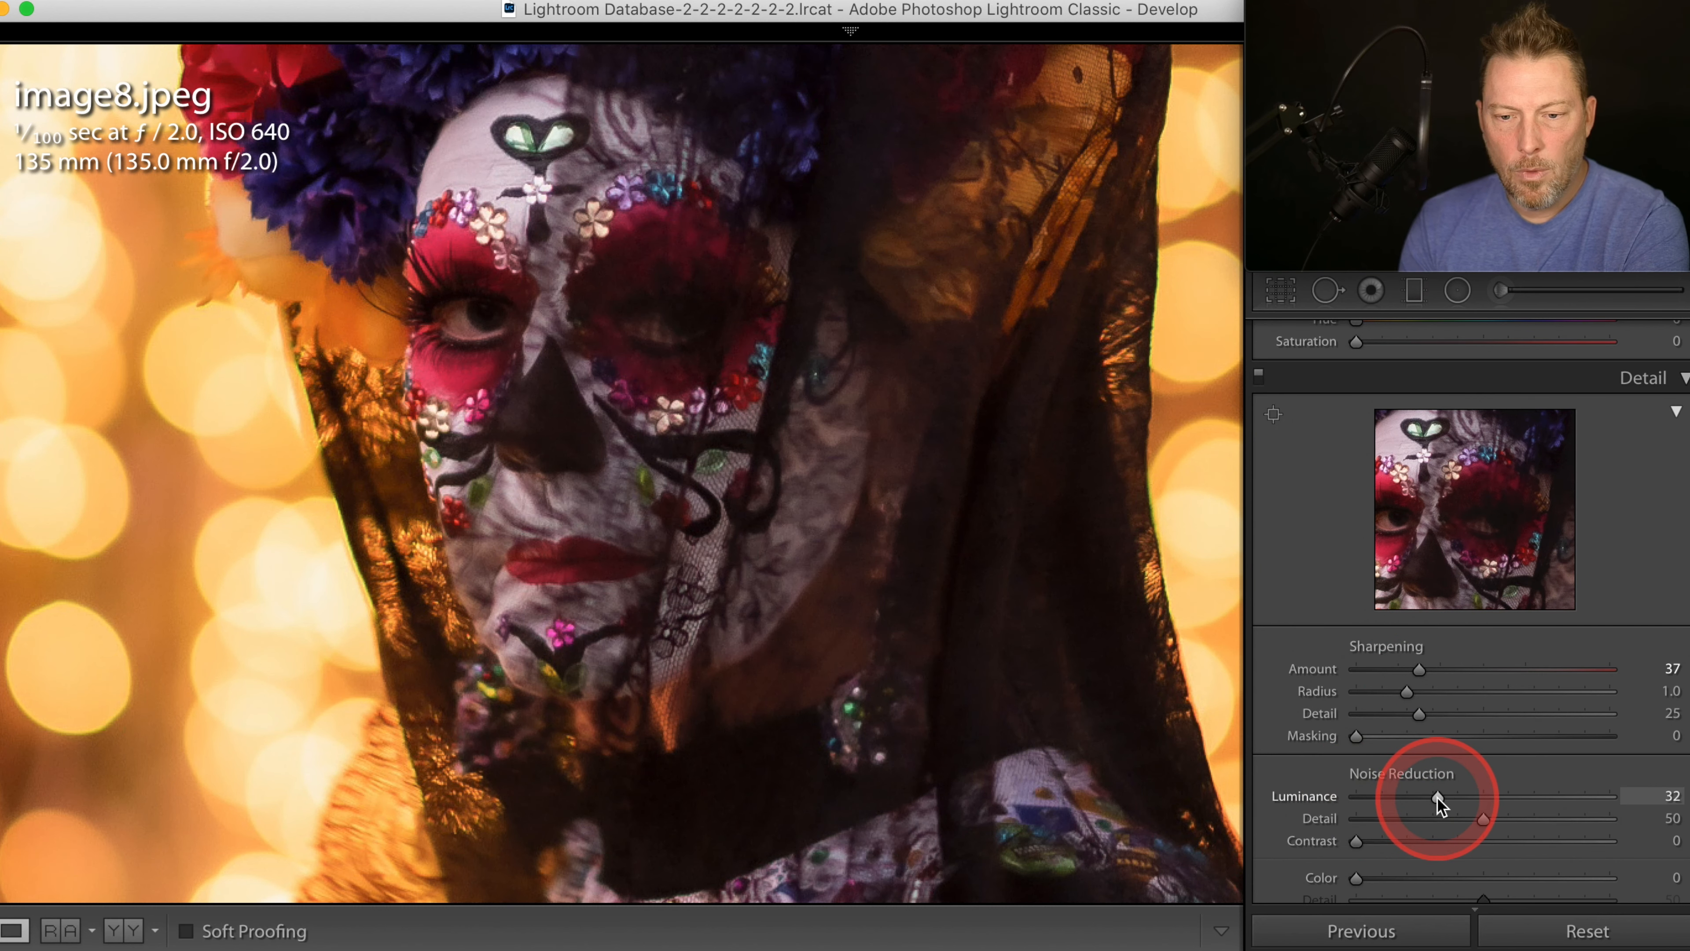
{"action": "left_click", "coordinate": [1483, 822]}
{"action": "left_click_drag", "start_coordinate": [1505, 822], "coordinate": [1569, 822]}
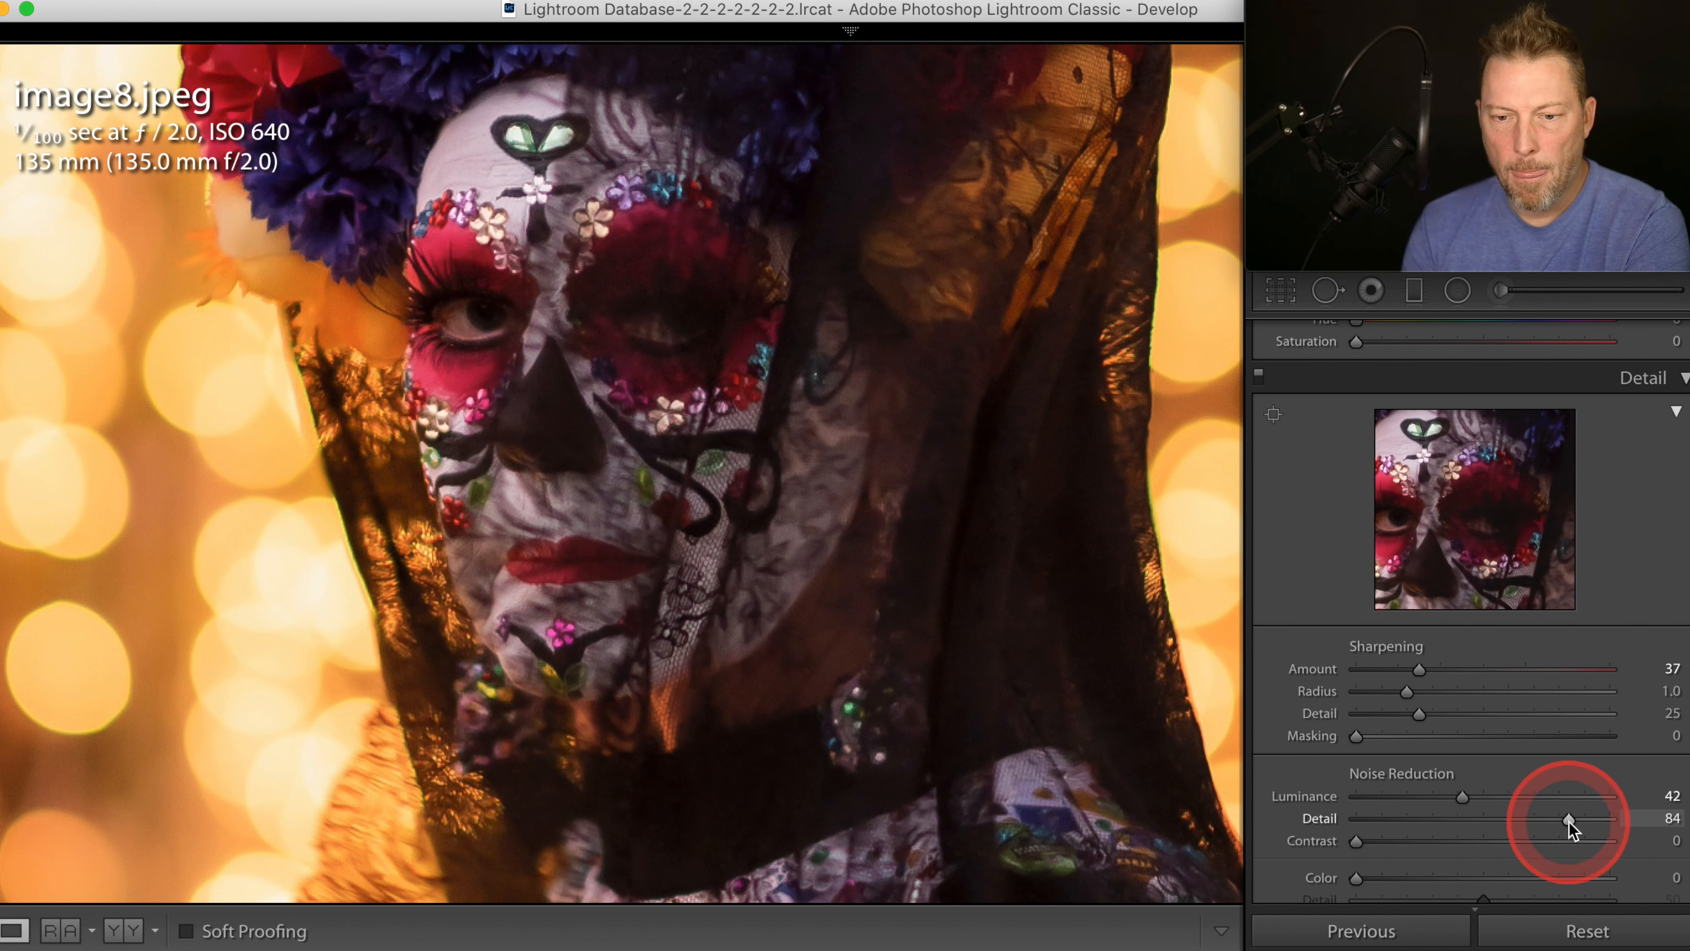
{"action": "left_click", "coordinate": [772, 464]}
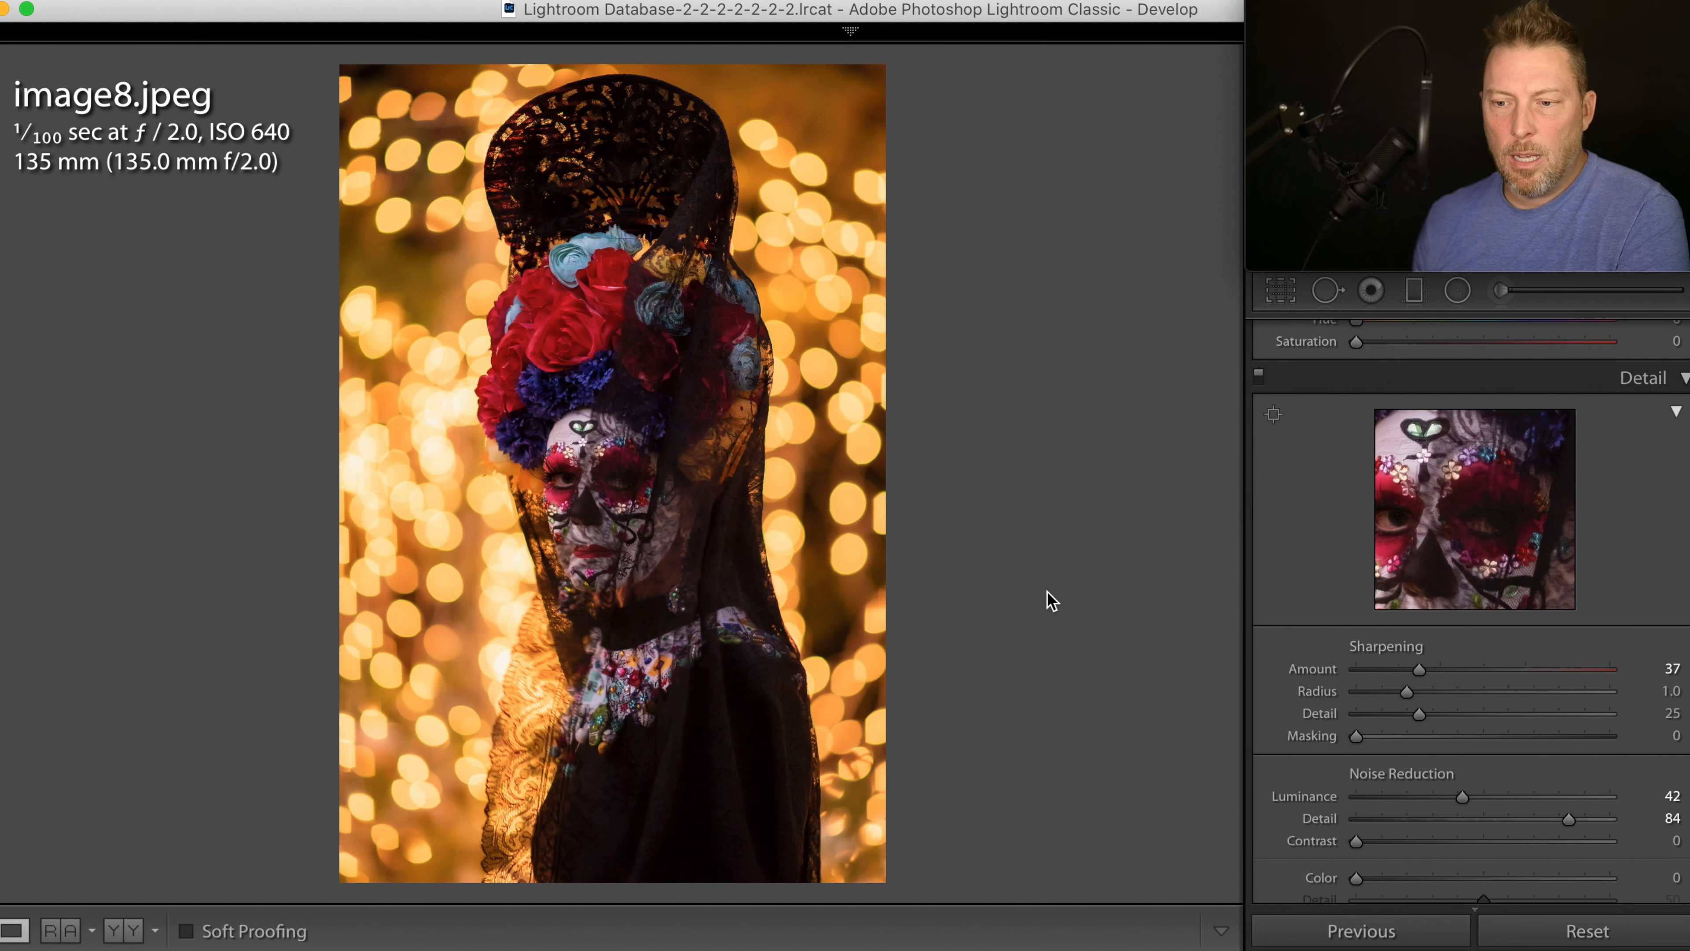
Step: Try the Matte color preset on the photo and undo it
{"action": "mouse_move", "coordinate": [2, 496]}
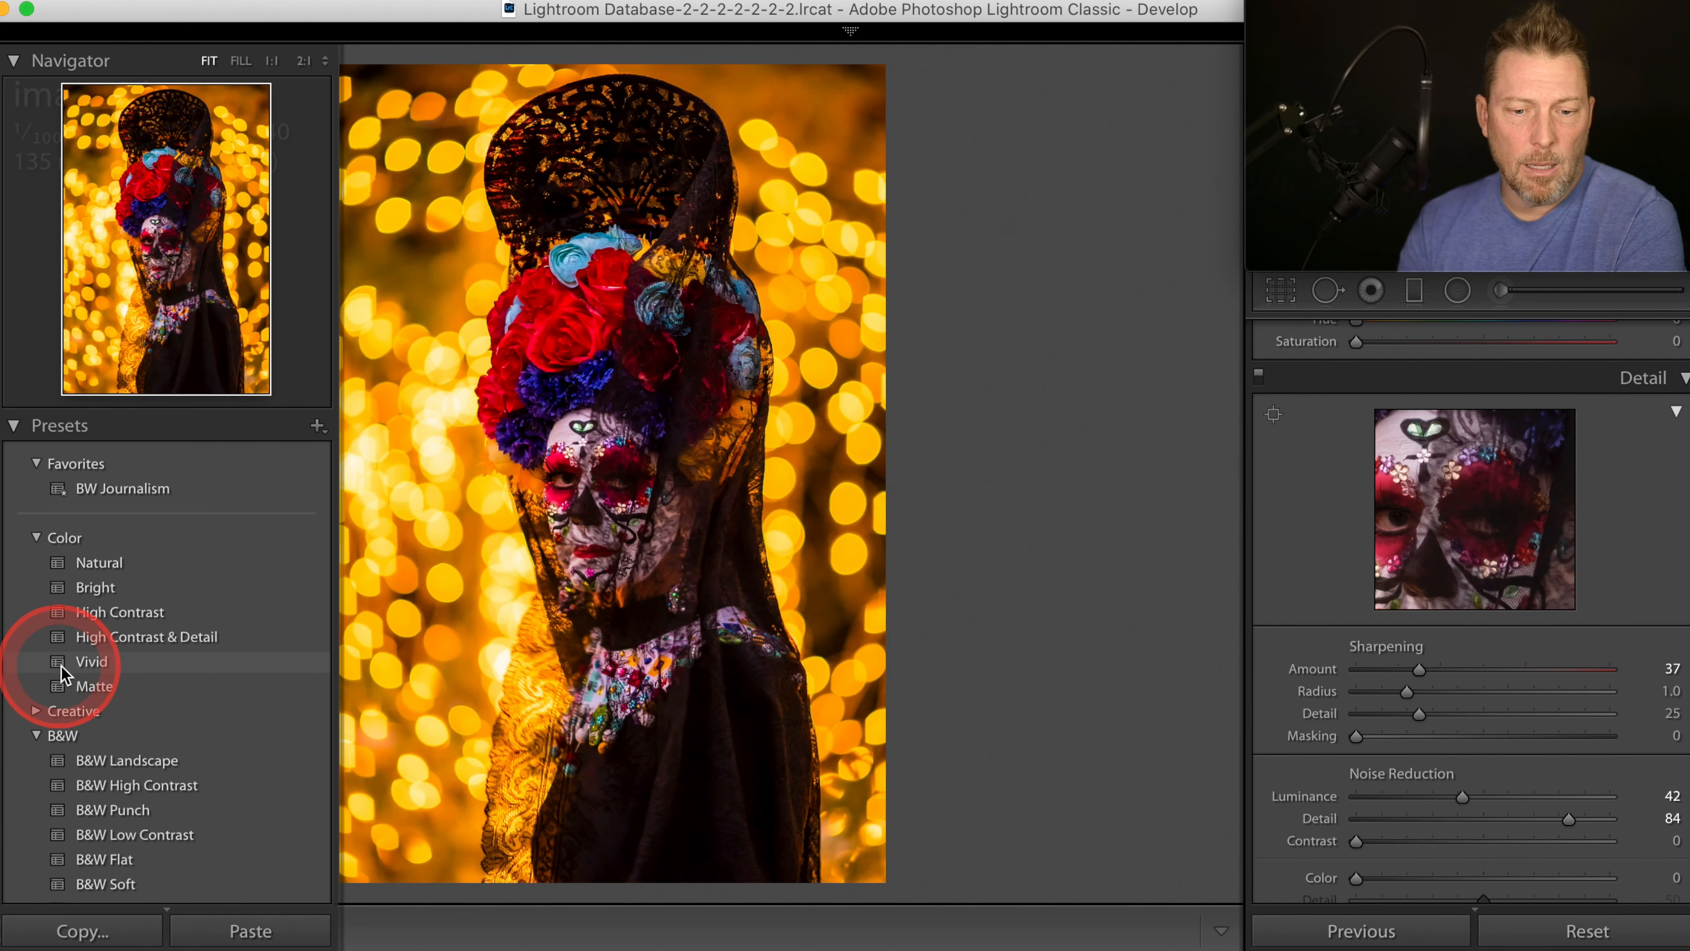
{"action": "left_click", "coordinate": [98, 687]}
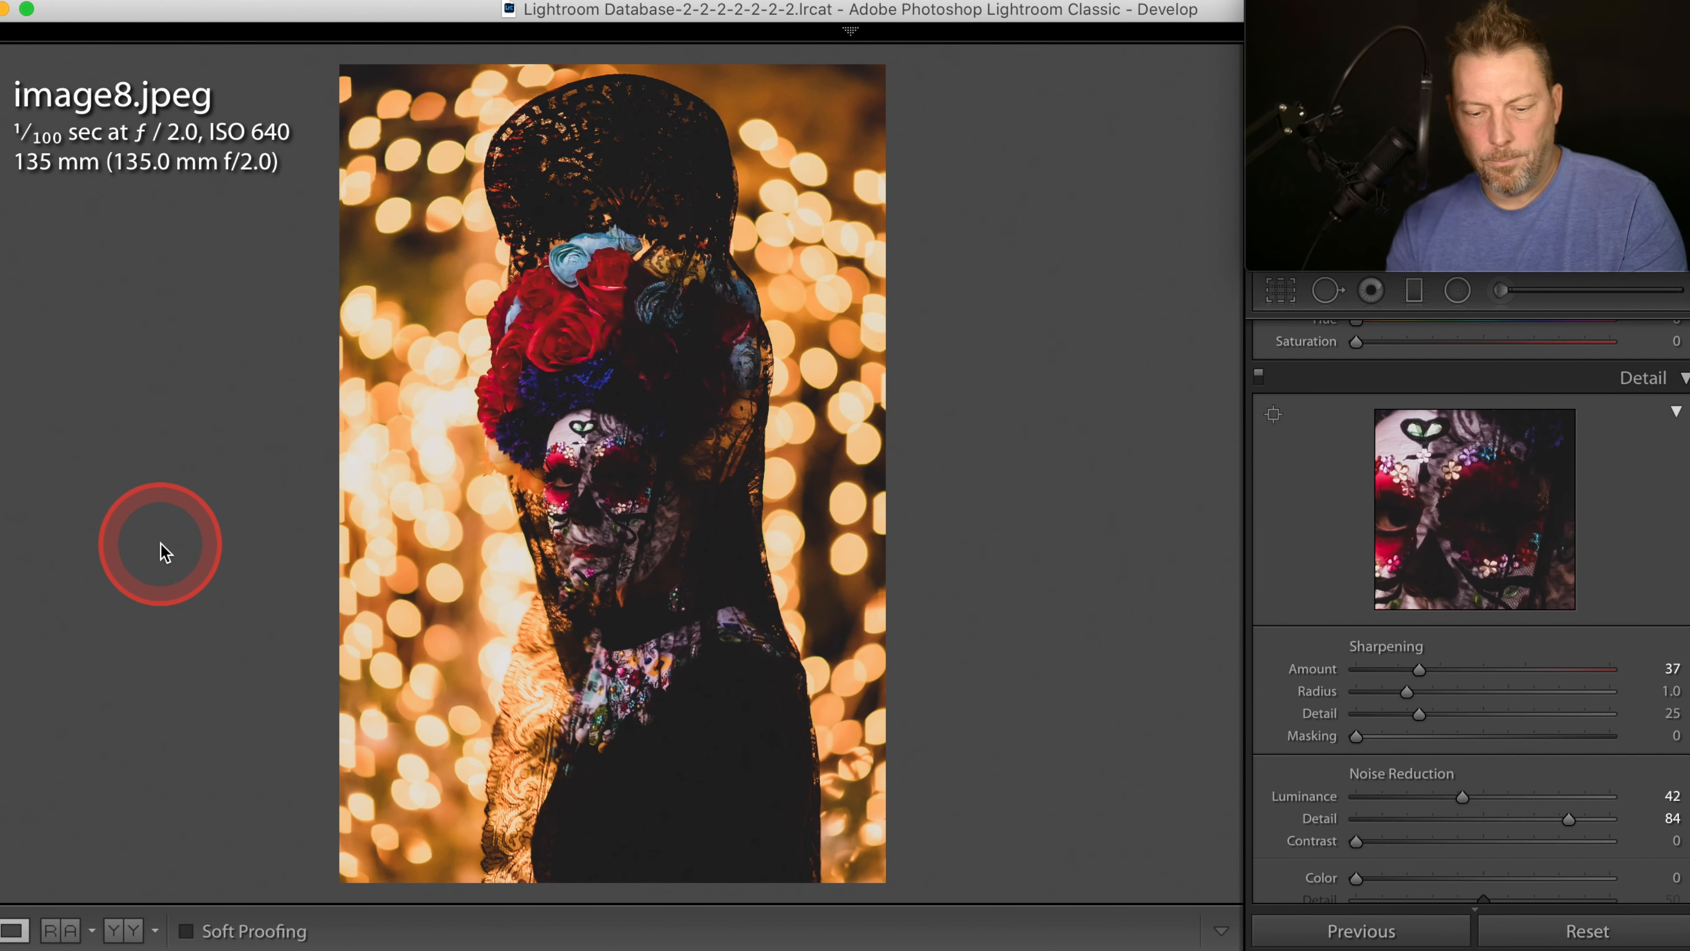
{"action": "key", "text": "super+z"}
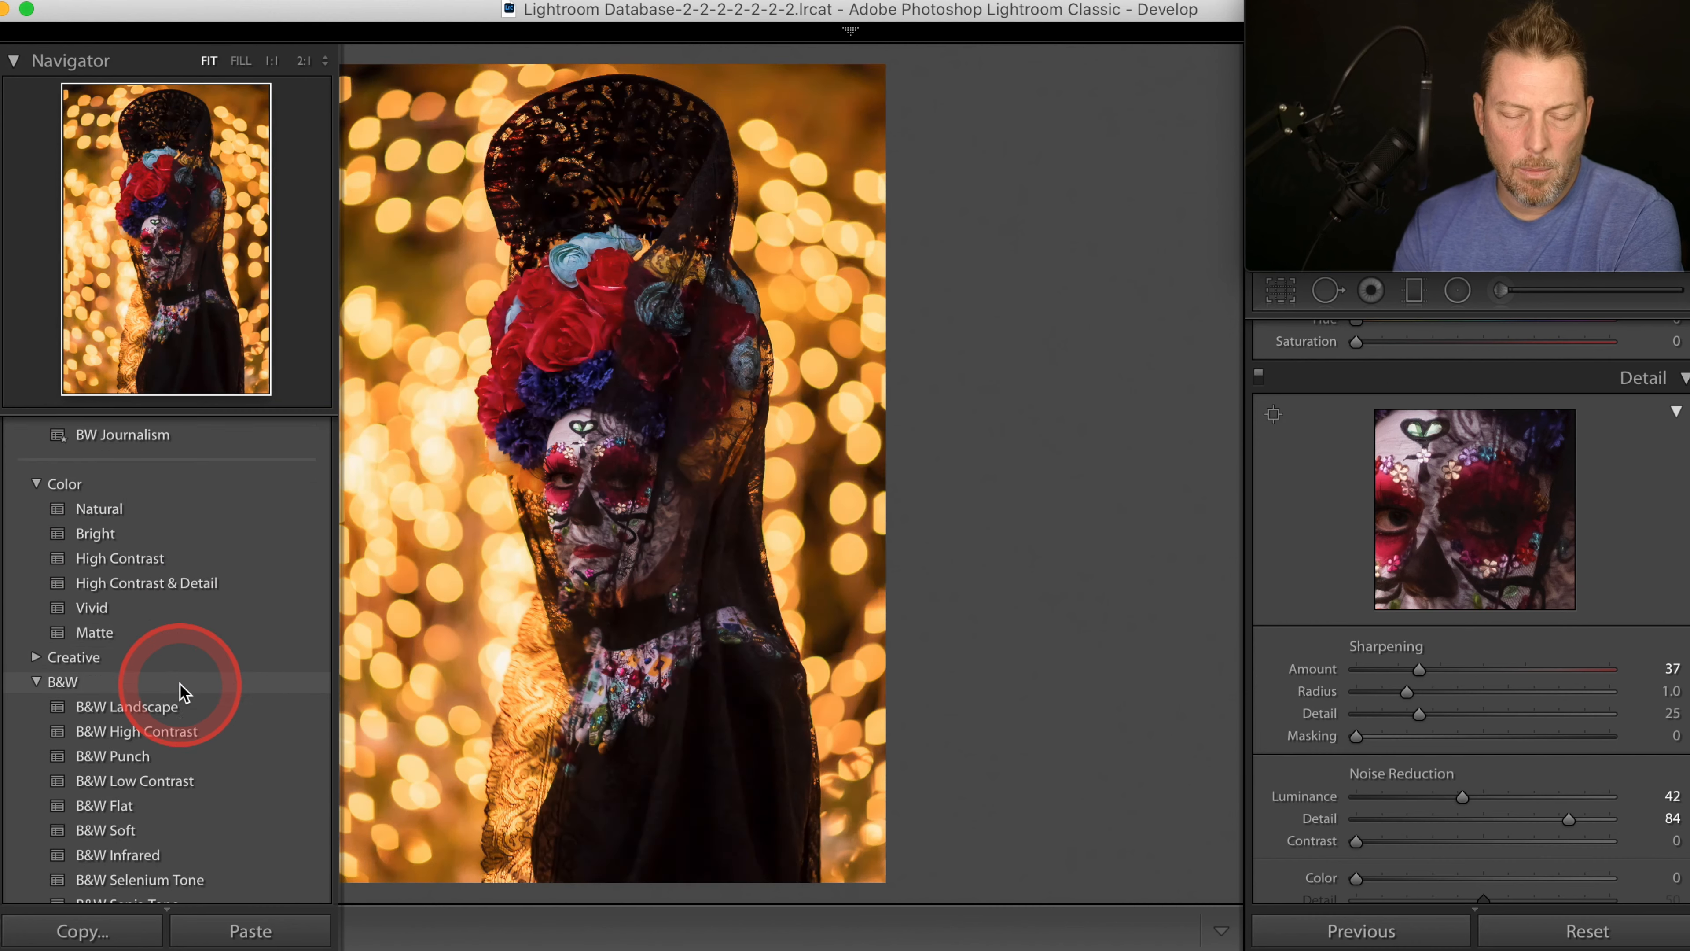
Step: Apply the B&W Split Tone preset, and rebalance its tones with Highlights −100 and Shadows +24
{"action": "scroll", "coordinate": [199, 687], "scroll_direction": "down", "scroll_amount": 3}
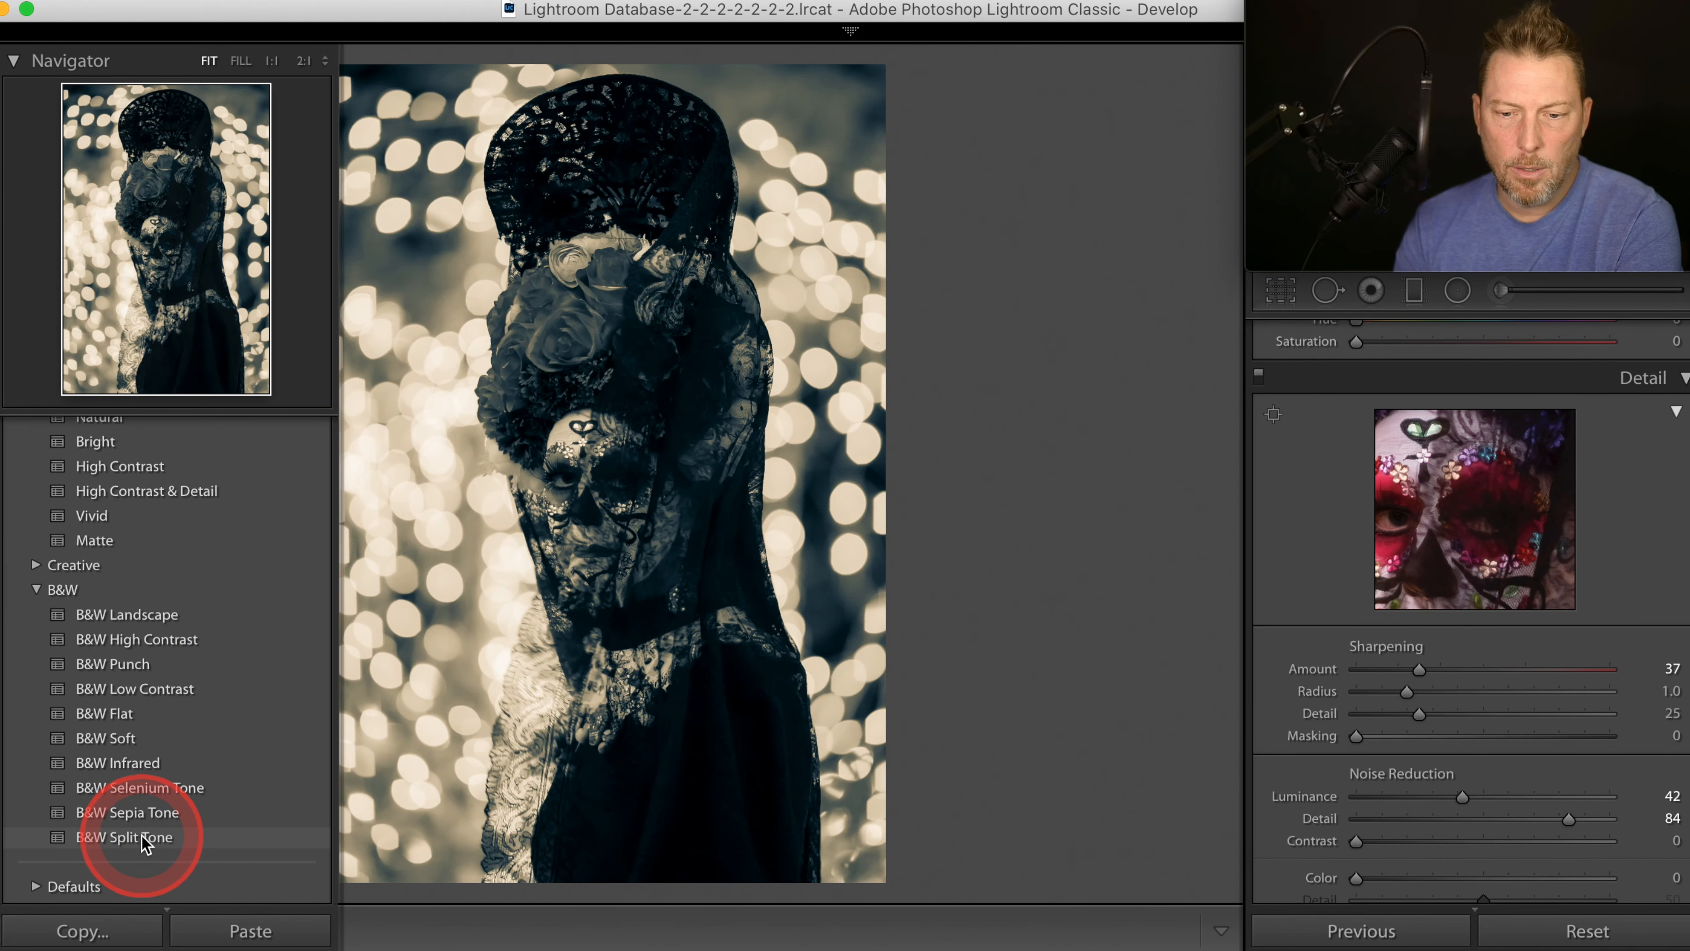
{"action": "left_click", "coordinate": [145, 840]}
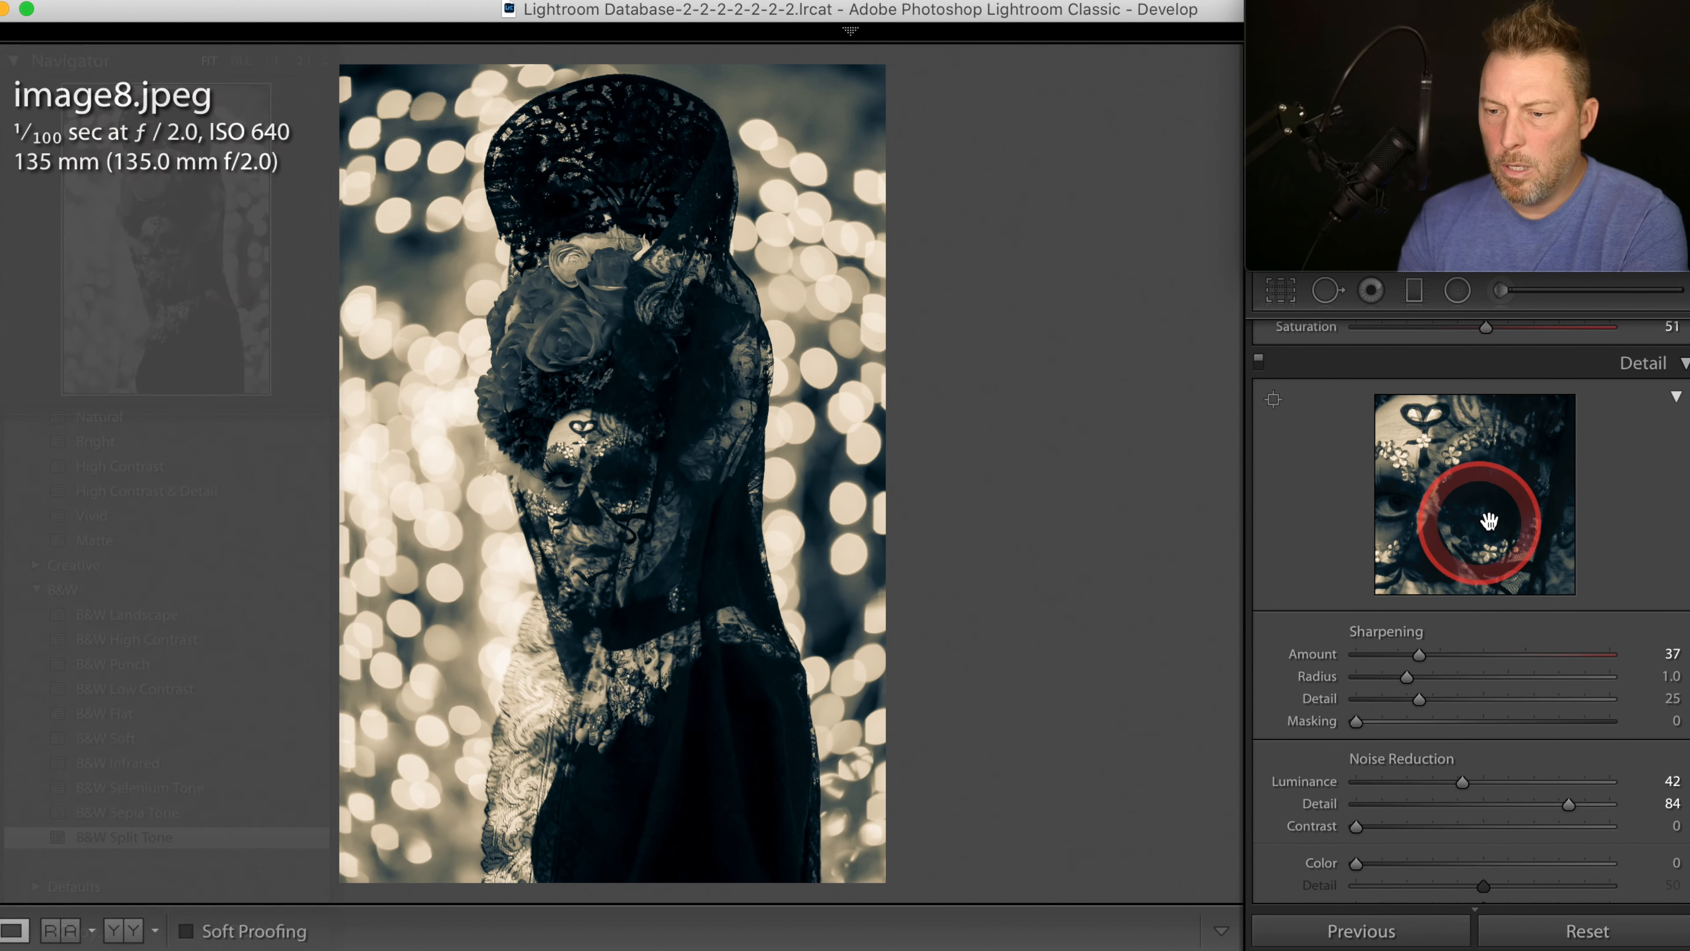
{"action": "scroll", "coordinate": [1489, 520], "scroll_direction": "up", "scroll_amount": 10}
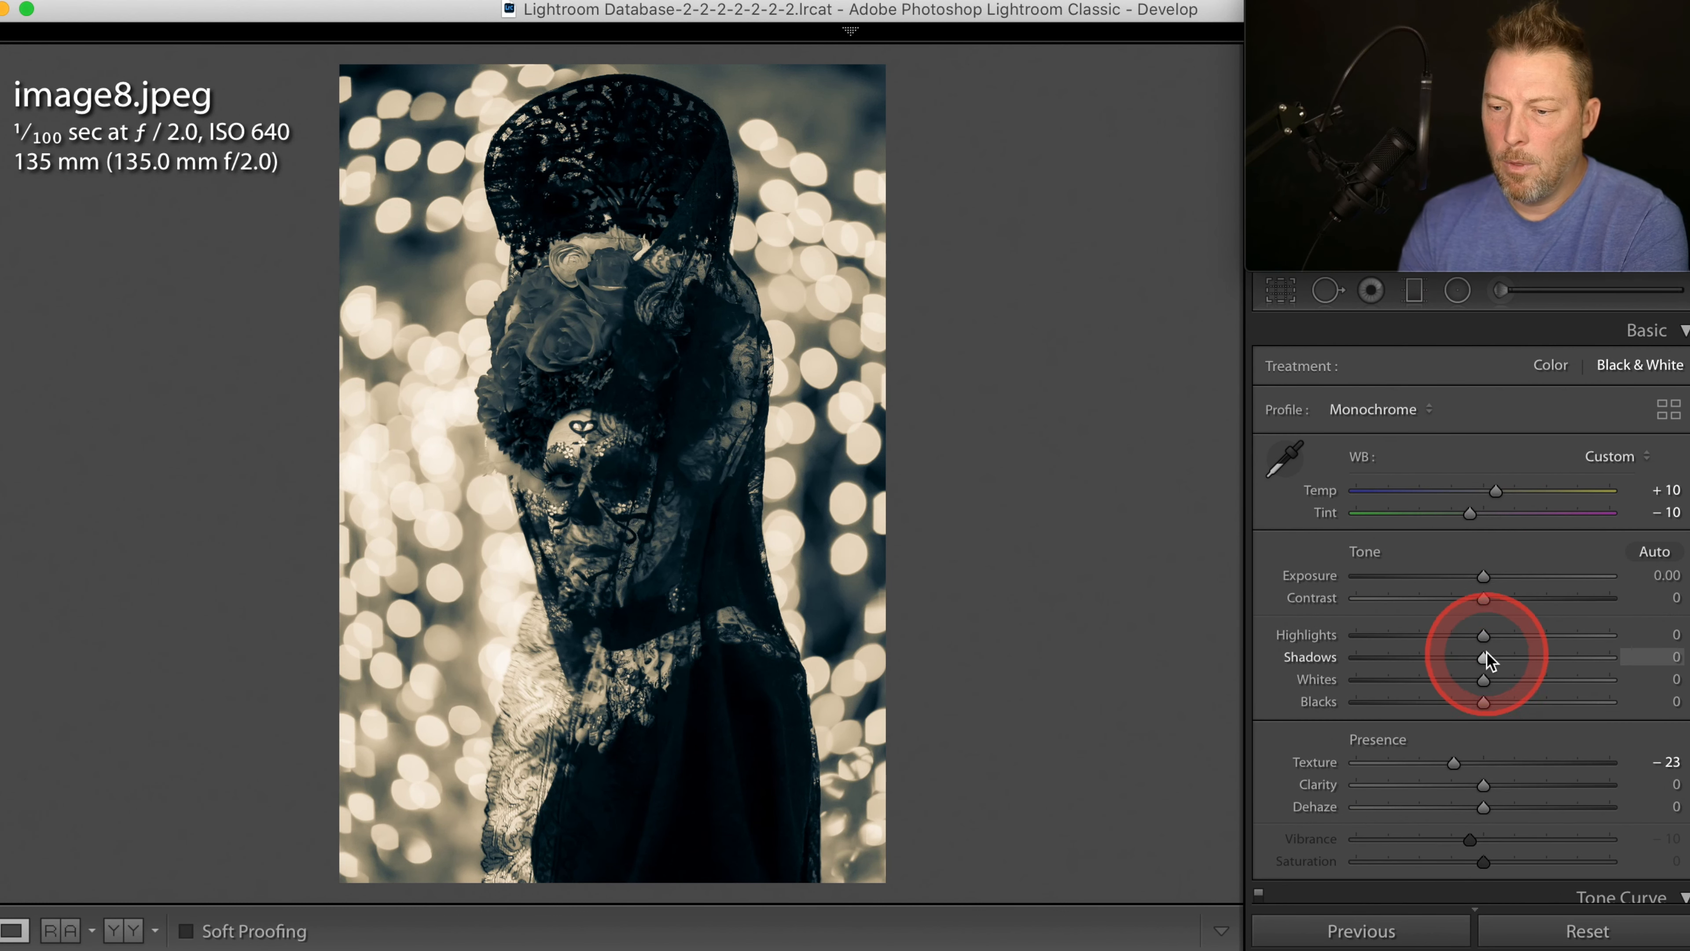
{"action": "left_click_drag", "start_coordinate": [1483, 635], "coordinate": [1317, 642]}
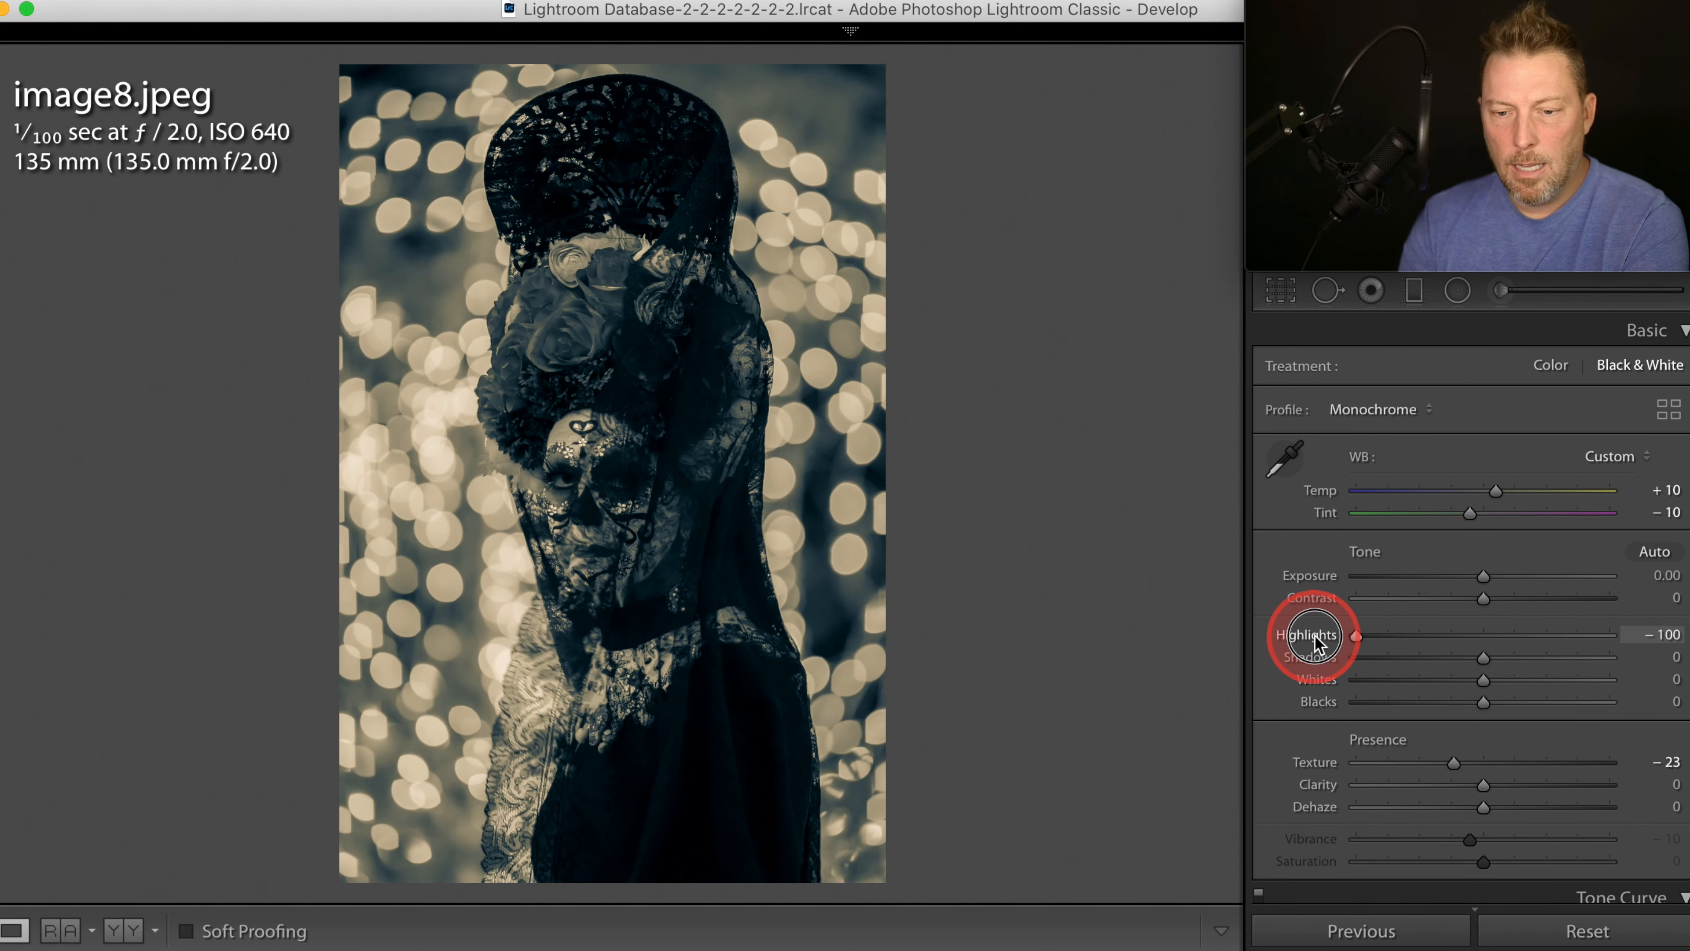
{"action": "left_click_drag", "start_coordinate": [1484, 657], "coordinate": [1514, 659]}
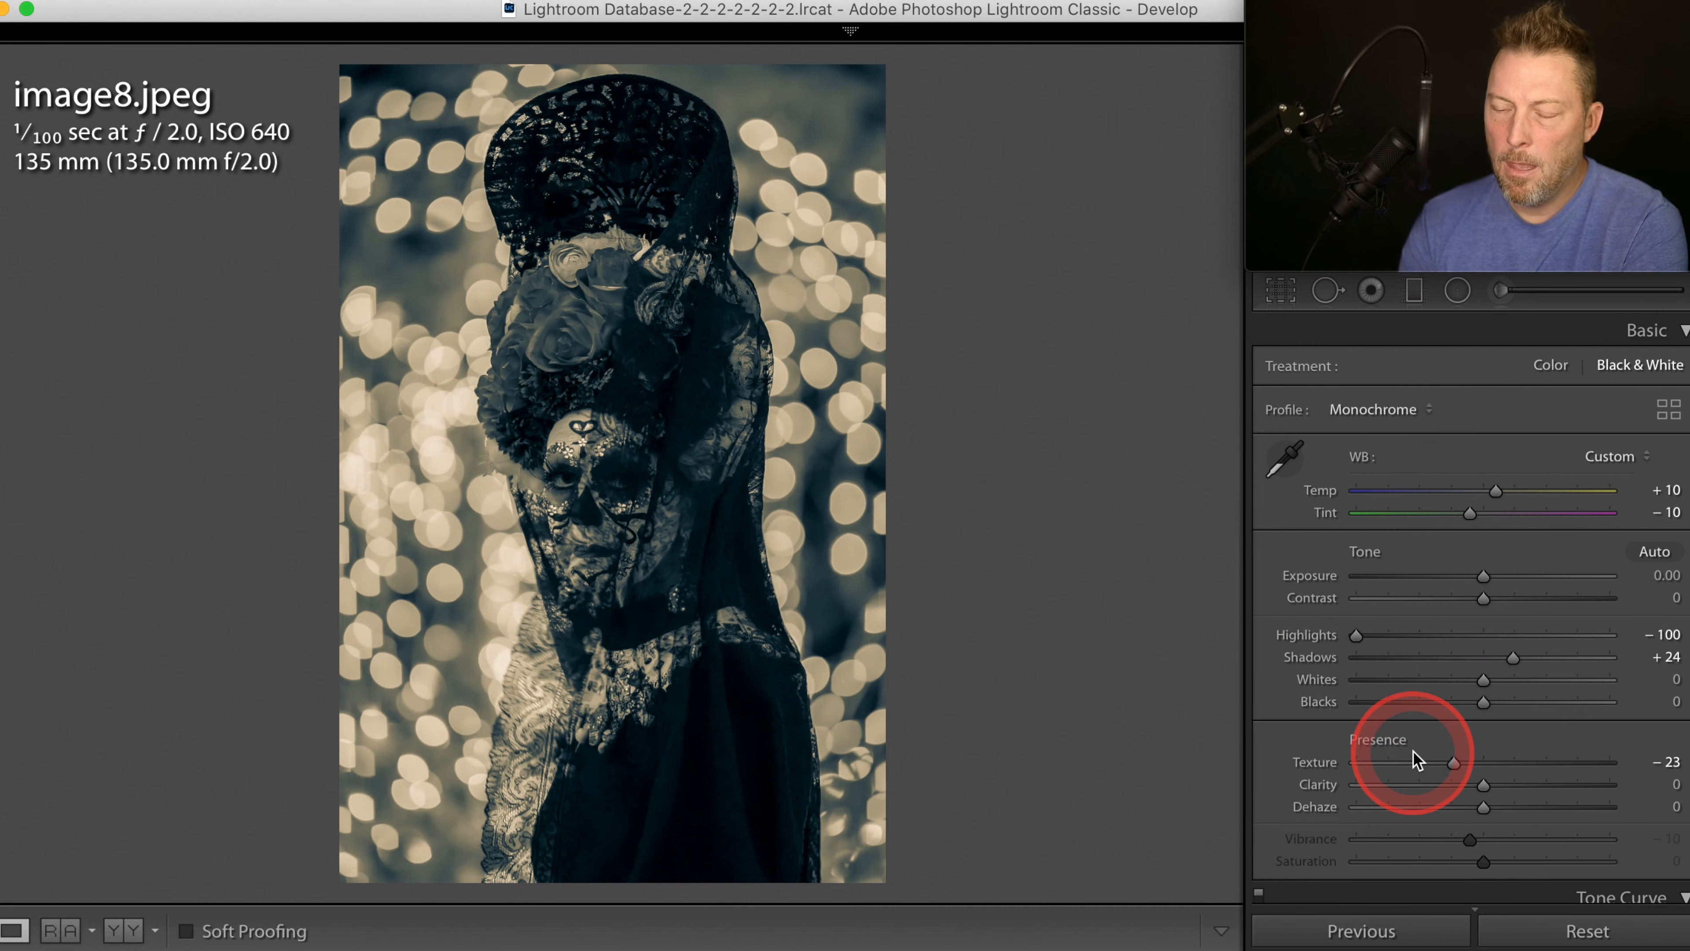
Step: Refine the split toning with Highlights Hue 46 and Saturation 61, and Shadows Hue 229 and Saturation 54
{"action": "scroll", "coordinate": [1416, 759], "scroll_direction": "down", "scroll_amount": 15}
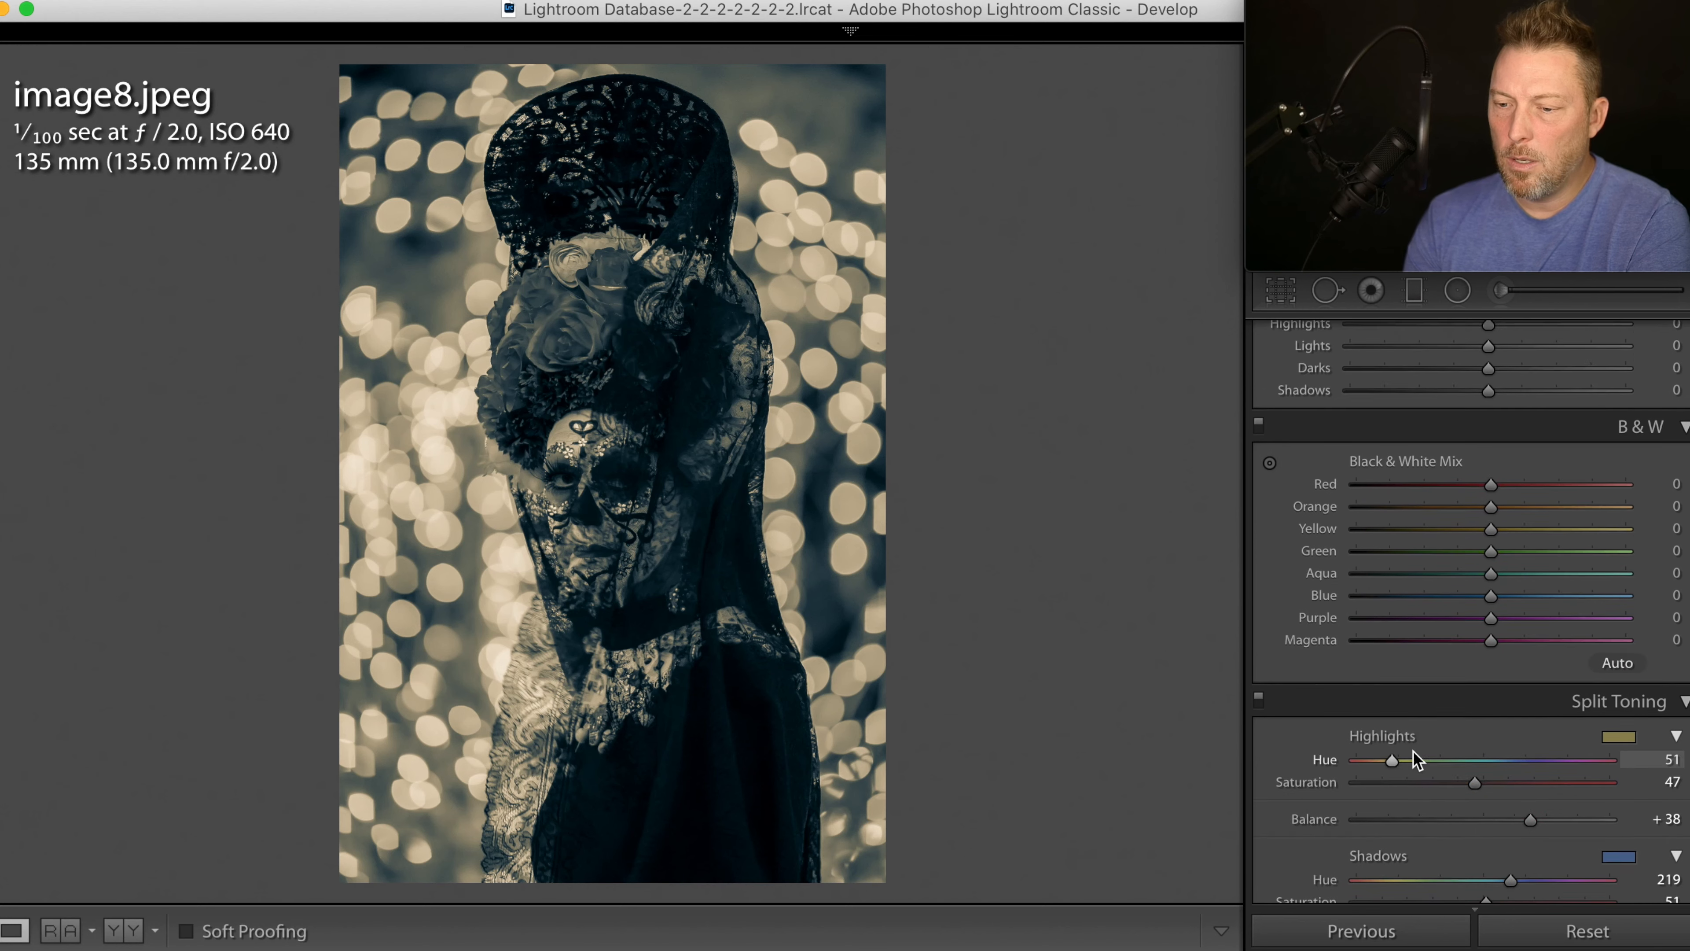
{"action": "scroll", "coordinate": [1416, 759], "scroll_direction": "down", "scroll_amount": 5}
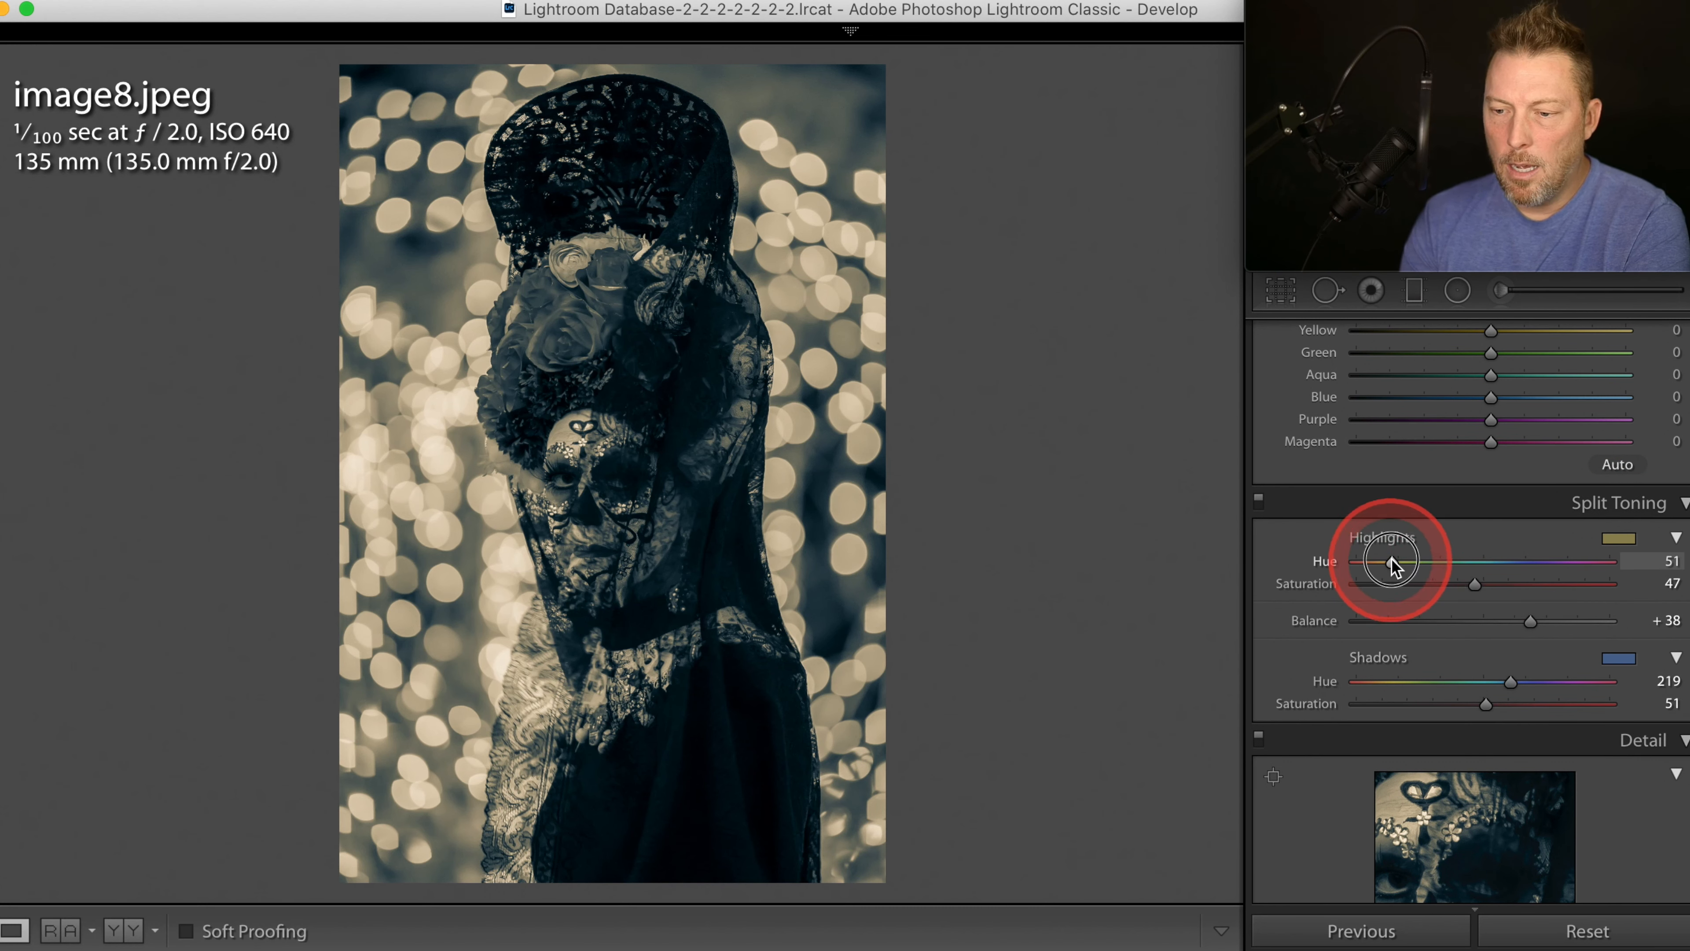
{"action": "left_click_drag", "start_coordinate": [1391, 560], "coordinate": [1391, 560]}
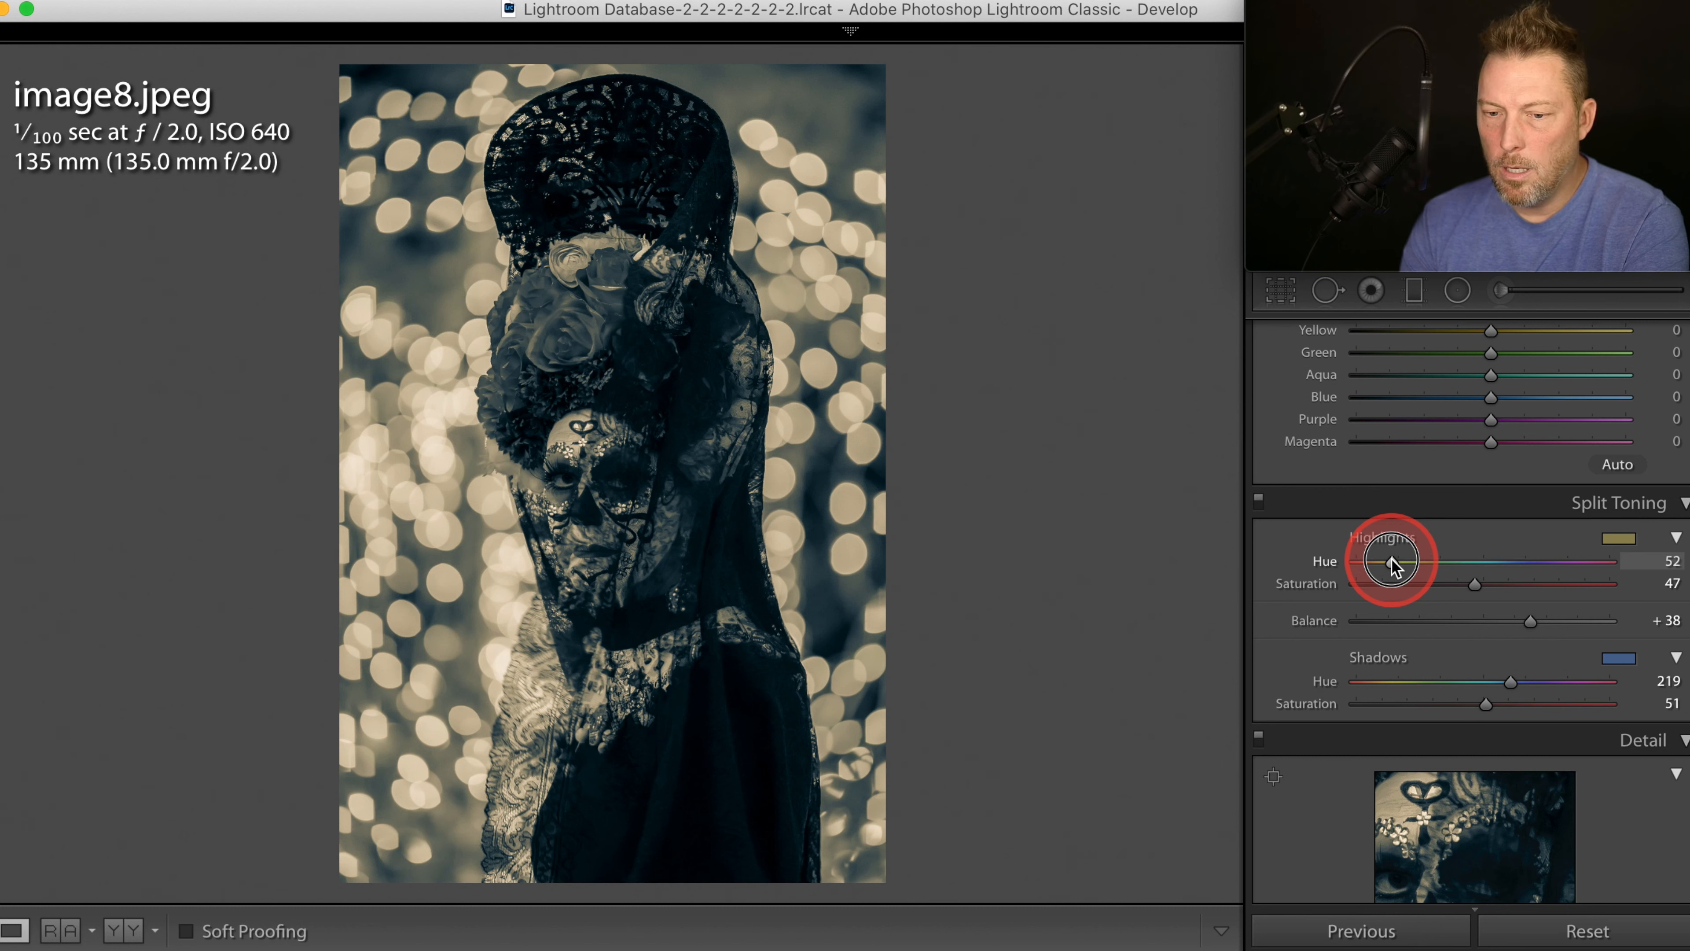
{"action": "left_click_drag", "start_coordinate": [1391, 562], "coordinate": [1508, 591]}
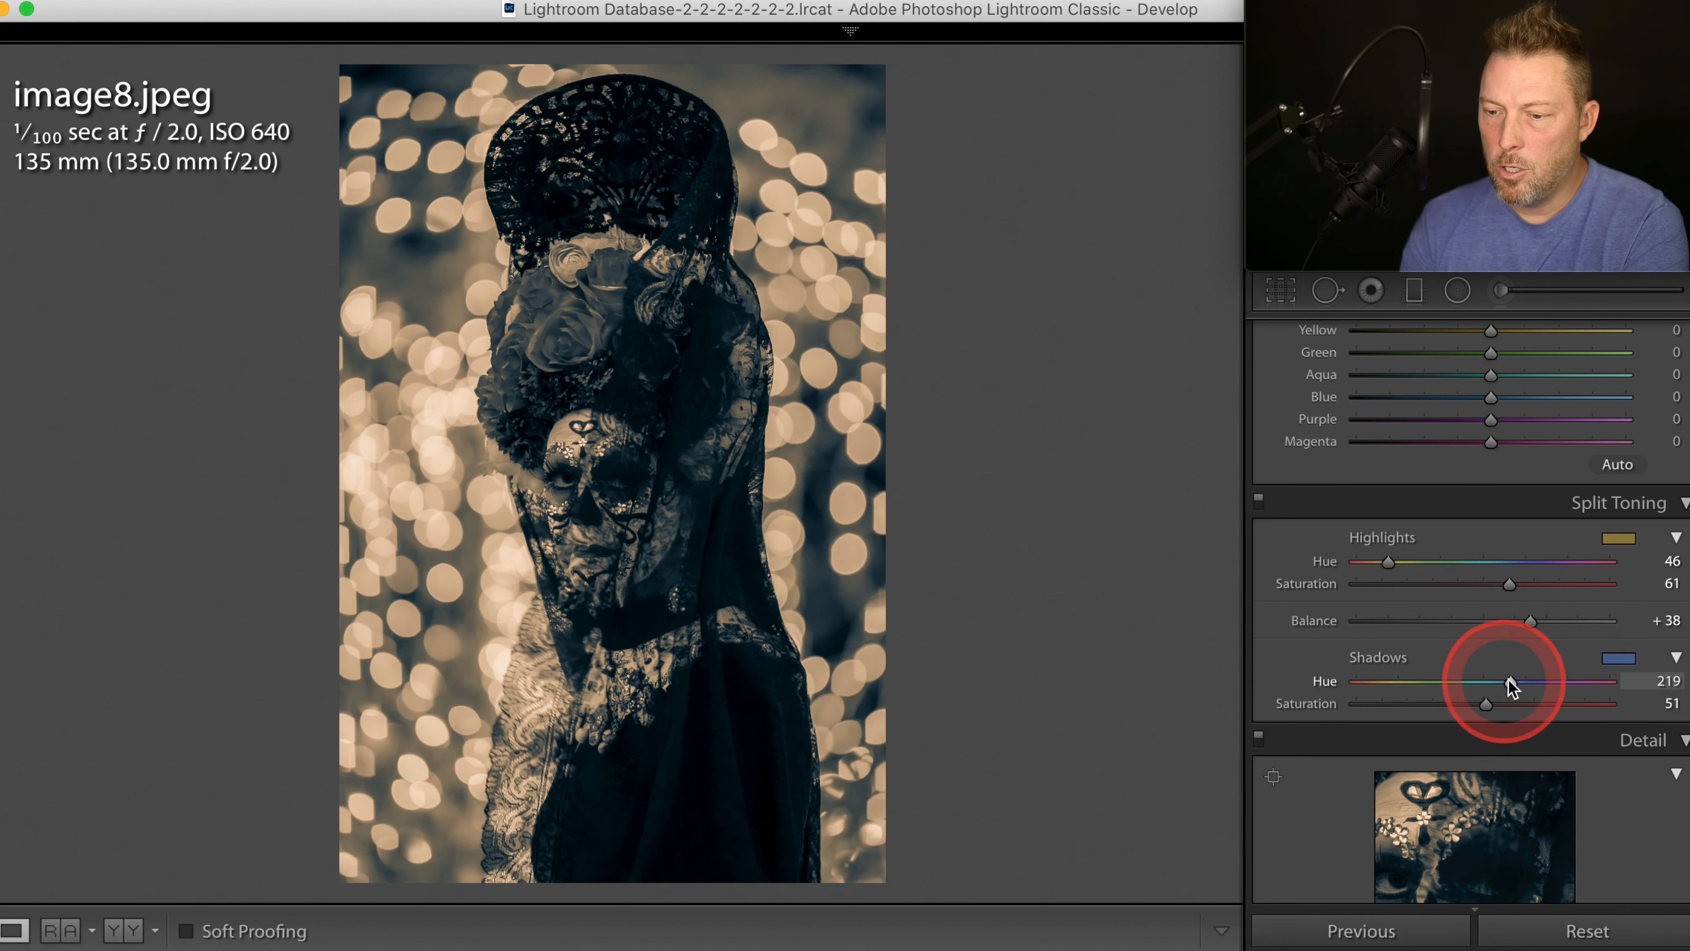
{"action": "left_click_drag", "start_coordinate": [1511, 682], "coordinate": [1511, 682]}
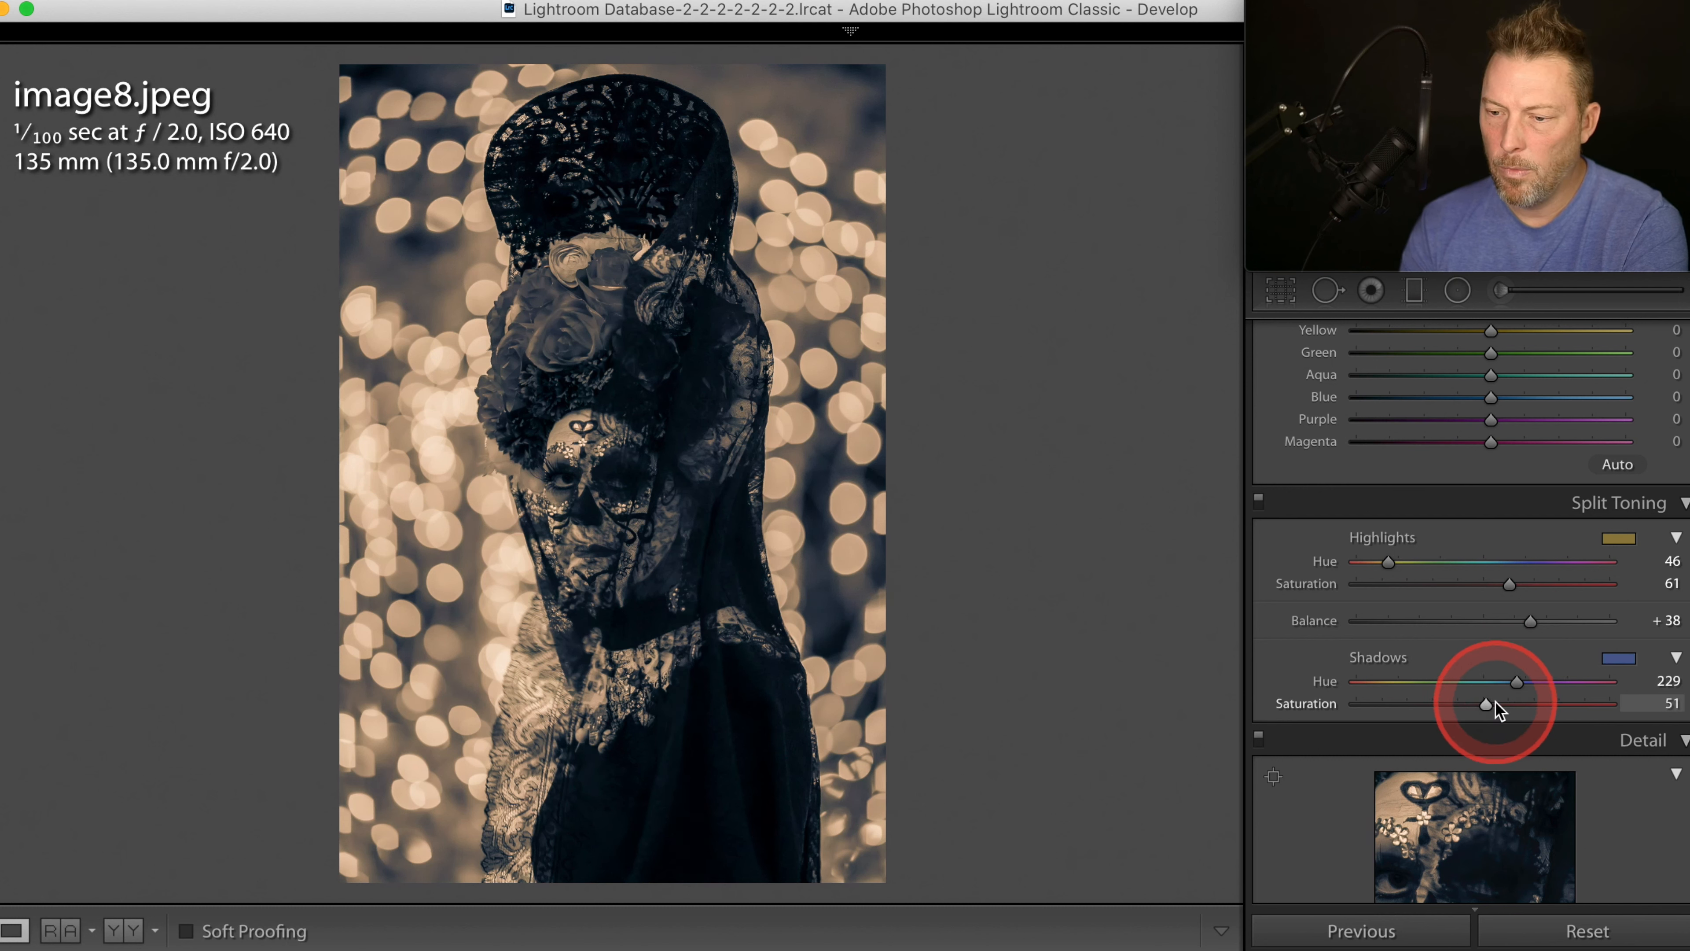
{"action": "left_click_drag", "start_coordinate": [1486, 705], "coordinate": [1491, 708]}
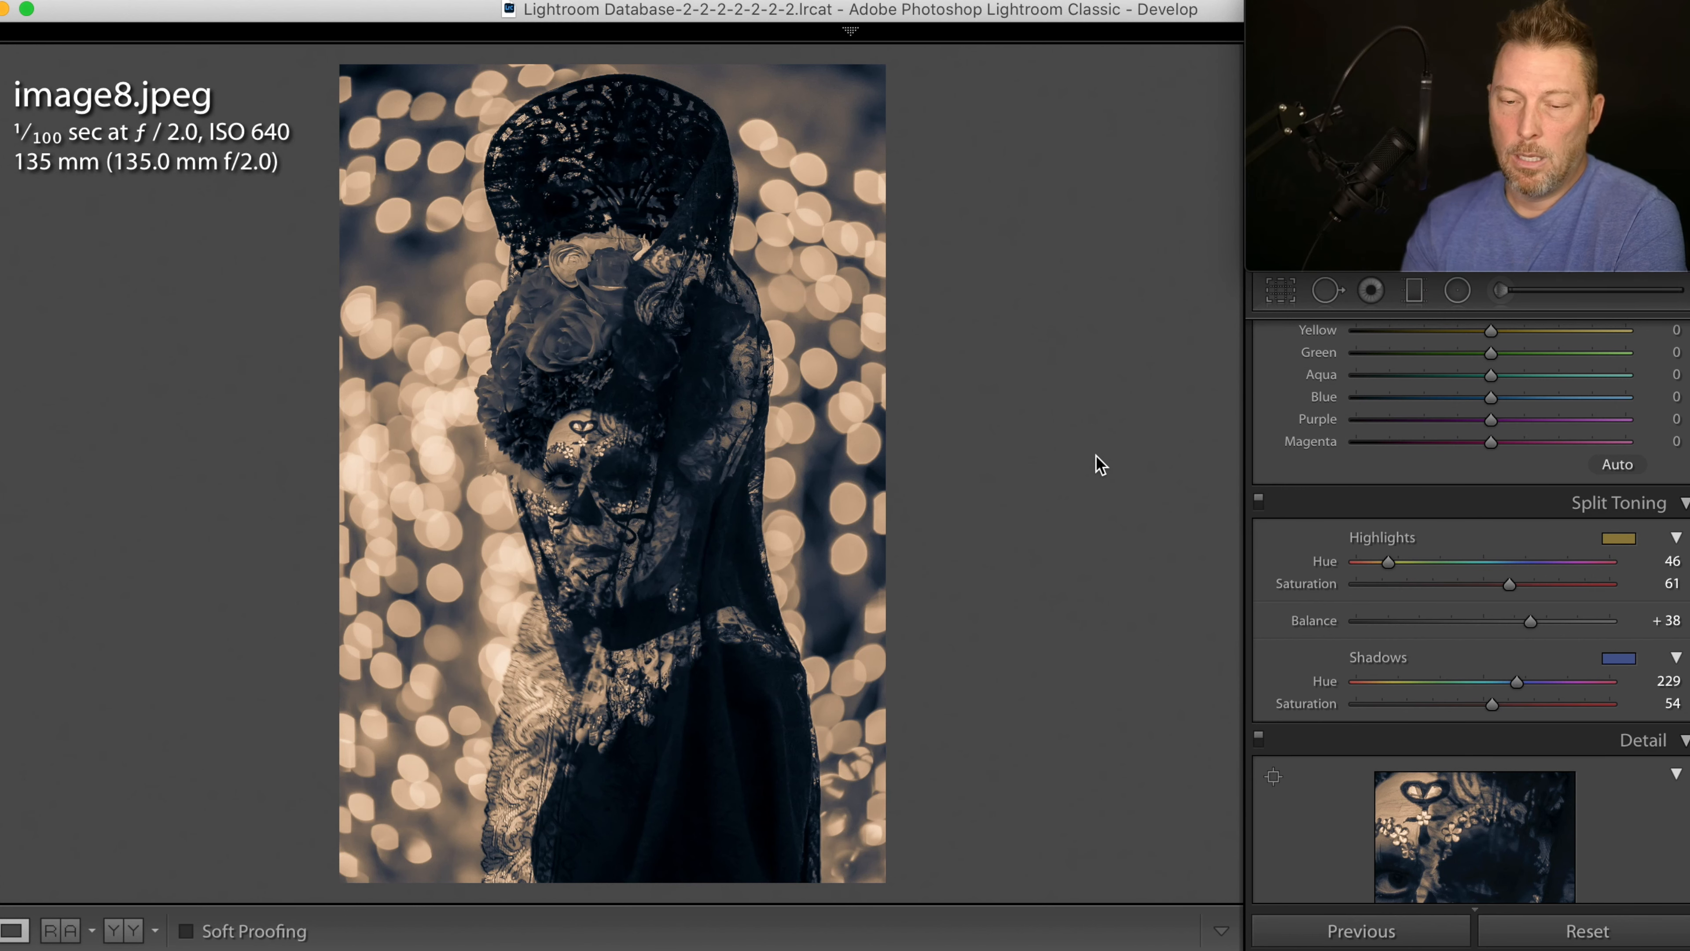
Step: Go to the next photo, swanlakes_LR_only-118.jpg, and straighten its perspective with the Auto Upright correction
{"action": "key", "text": "Right"}
{"action": "mouse_move", "coordinate": [1121, 474]}
{"action": "left_mouse_down"}
{"action": "mouse_move", "coordinate": [1118, 493]}
{"action": "mouse_move", "coordinate": [1069, 384]}
{"action": "left_mouse_up"}
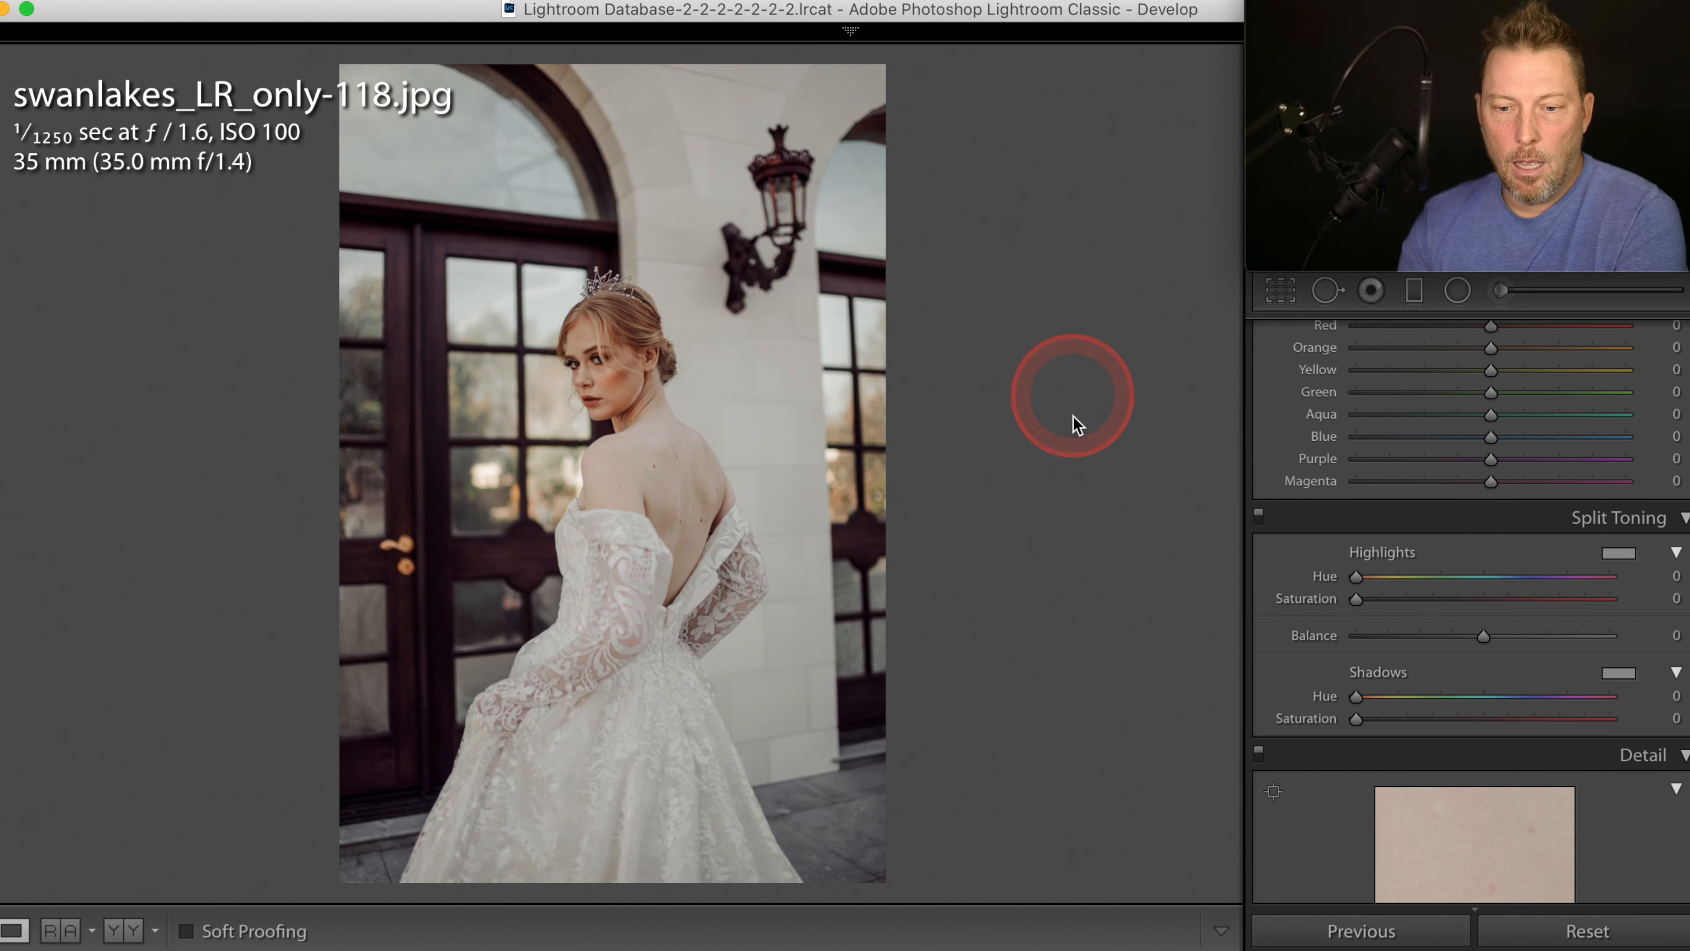
{"action": "left_click_drag", "start_coordinate": [1076, 424], "coordinate": [1043, 498]}
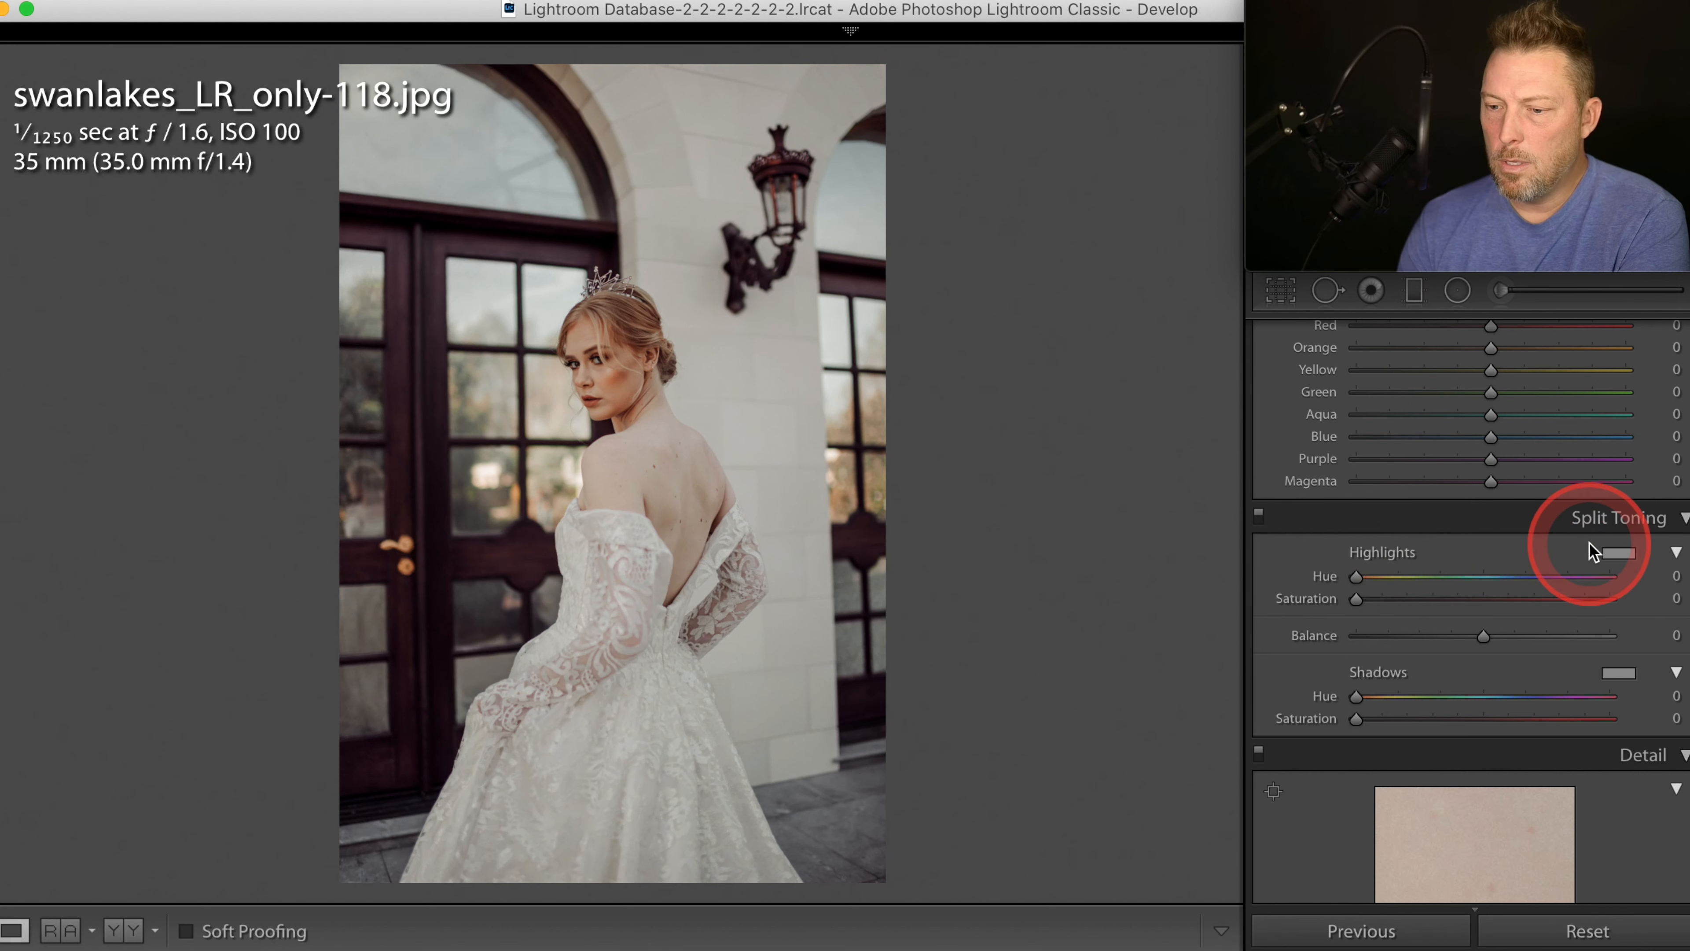
{"action": "scroll", "coordinate": [1589, 551], "scroll_direction": "down", "scroll_amount": 7}
{"action": "scroll", "coordinate": [1591, 551], "scroll_direction": "down", "scroll_amount": 10}
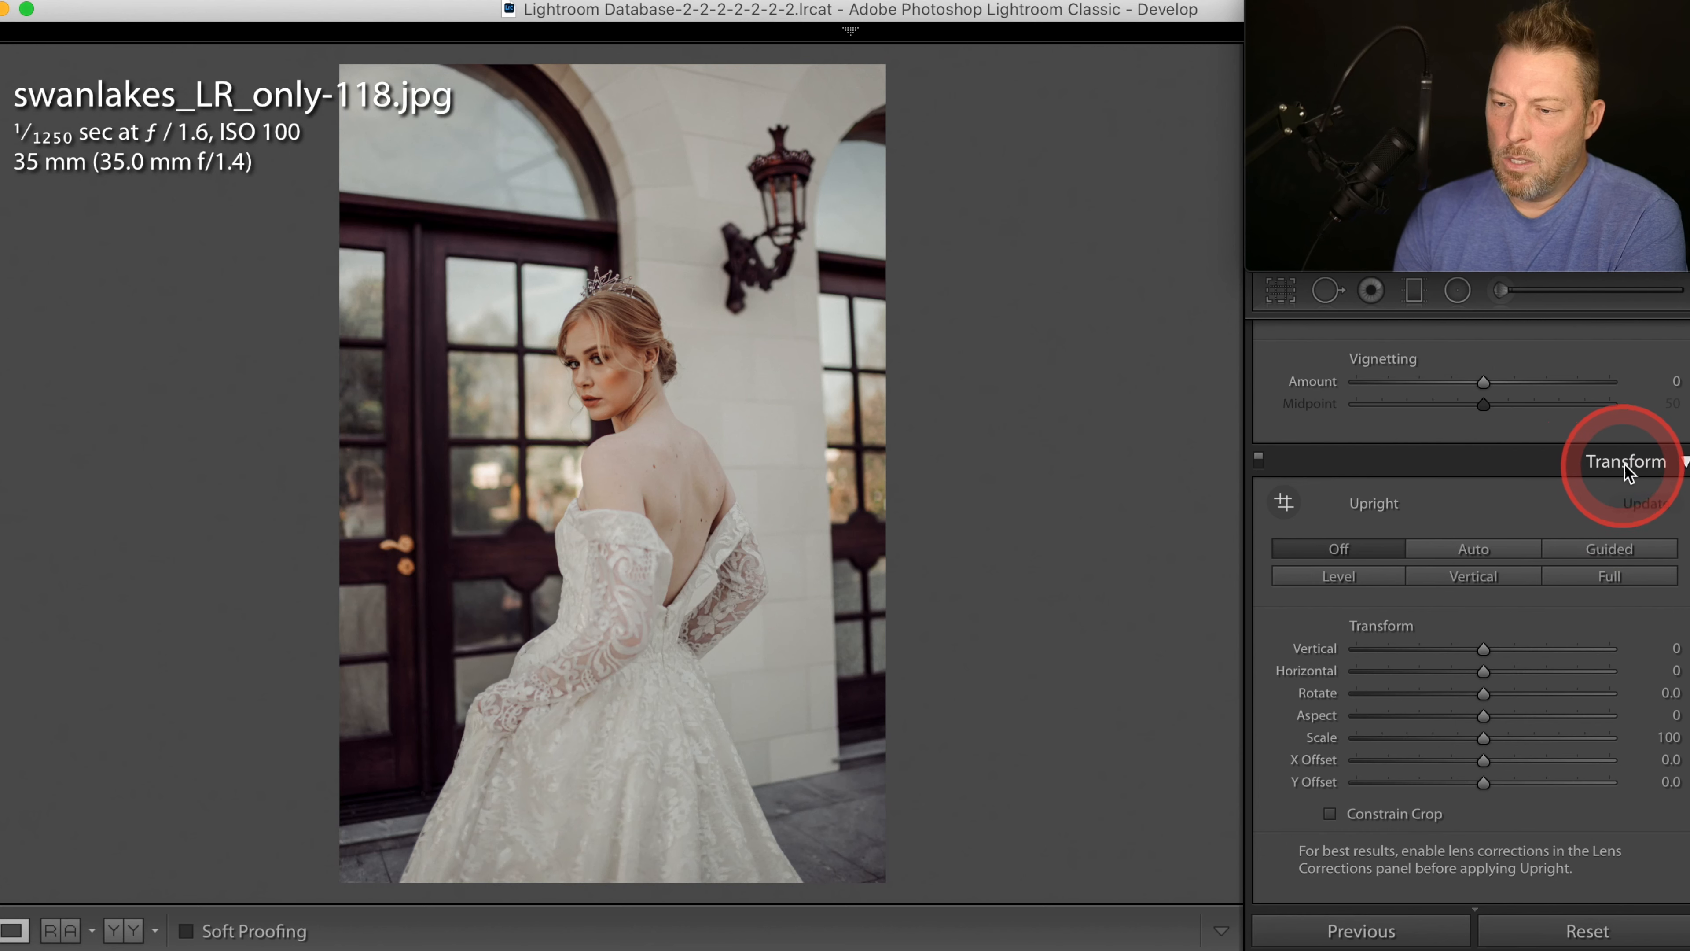
{"action": "left_click", "coordinate": [1477, 548]}
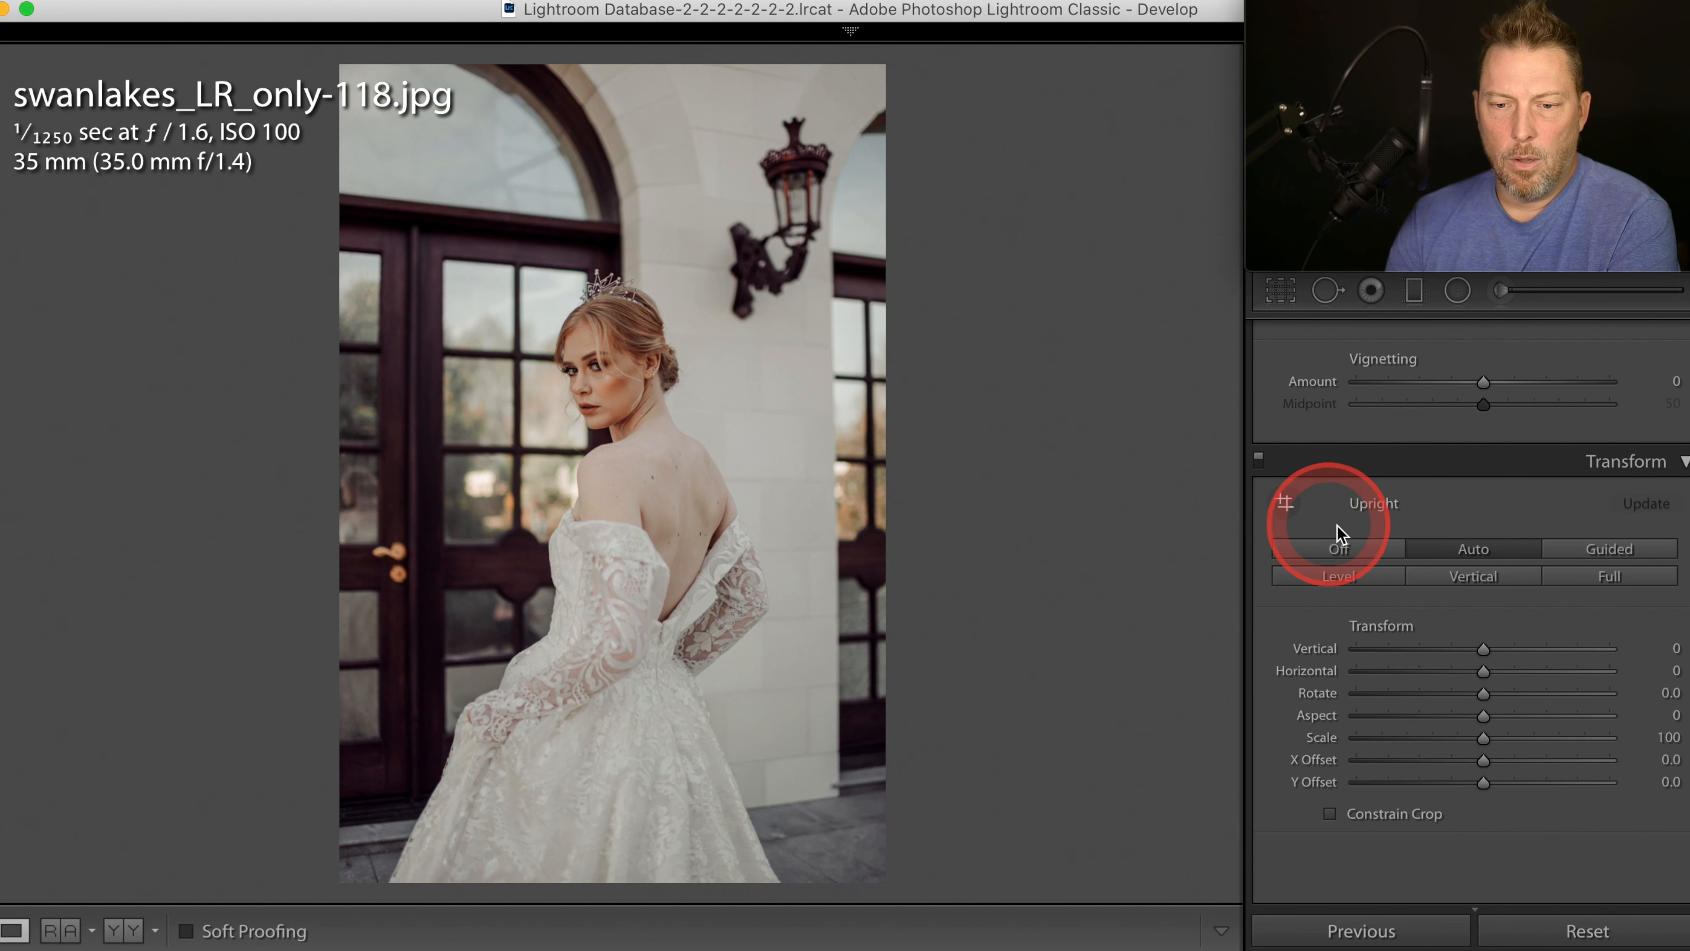
Step: Correct the photo's lens distortion manually with a Distortion Amount of +8
{"action": "scroll", "coordinate": [1469, 498], "scroll_direction": "up", "scroll_amount": 5}
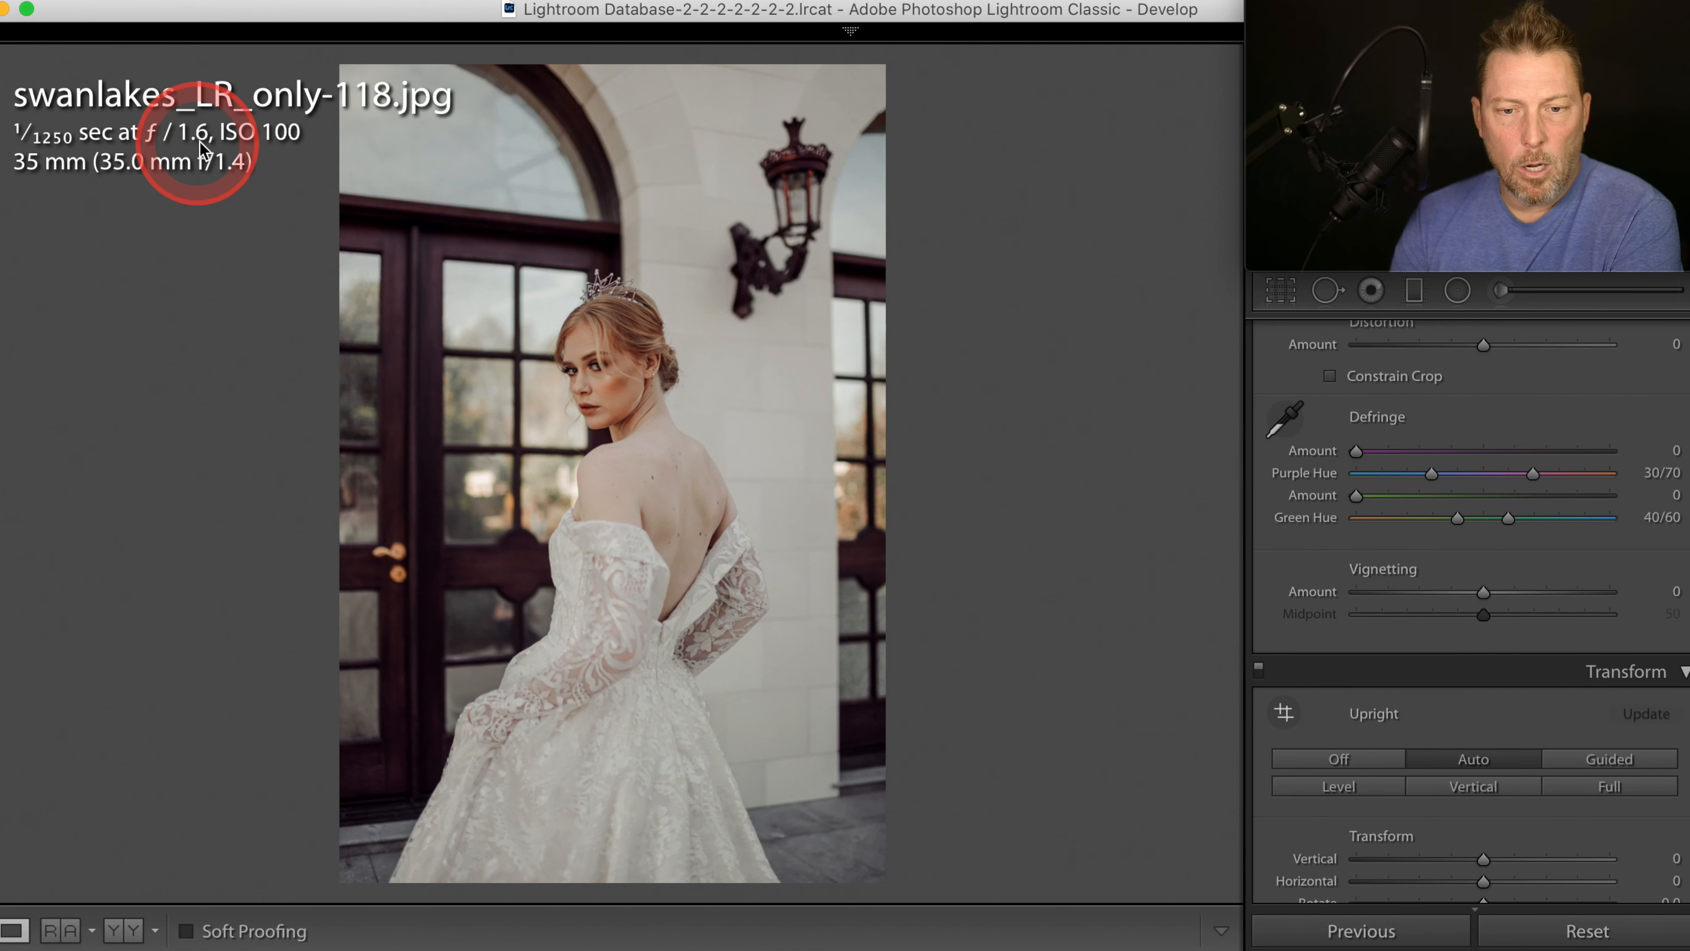
{"action": "scroll", "coordinate": [1507, 499], "scroll_direction": "up", "scroll_amount": 4}
{"action": "scroll", "coordinate": [1505, 499], "scroll_direction": "up", "scroll_amount": 2}
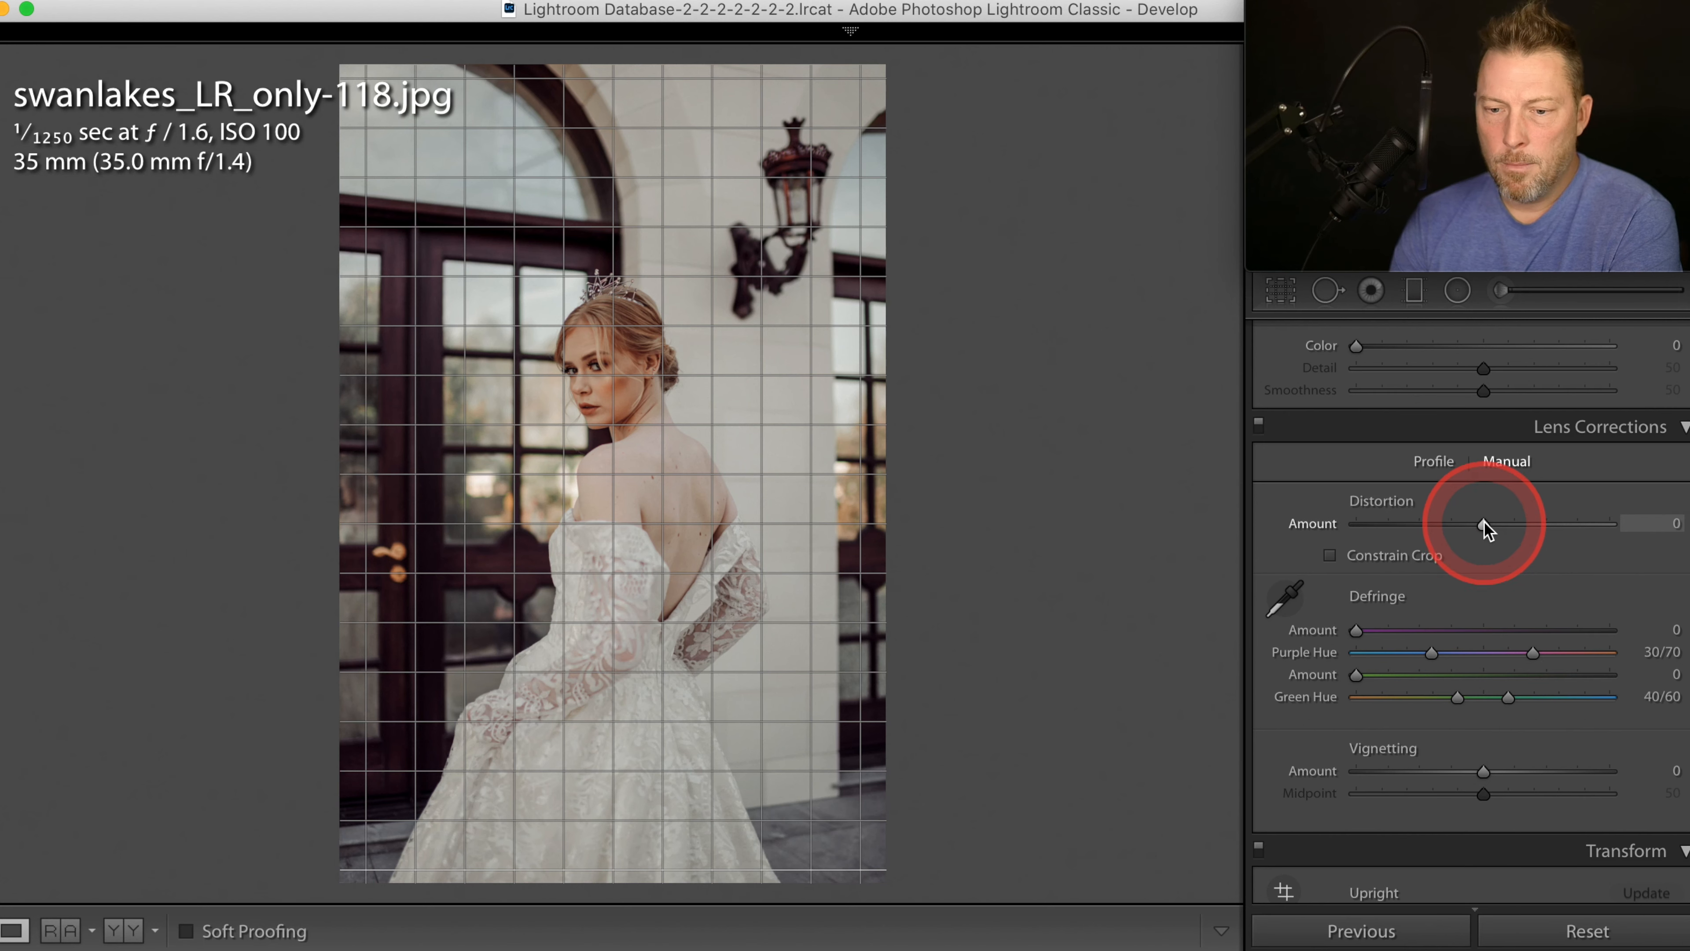
{"action": "left_click_drag", "start_coordinate": [1484, 523], "coordinate": [1494, 523]}
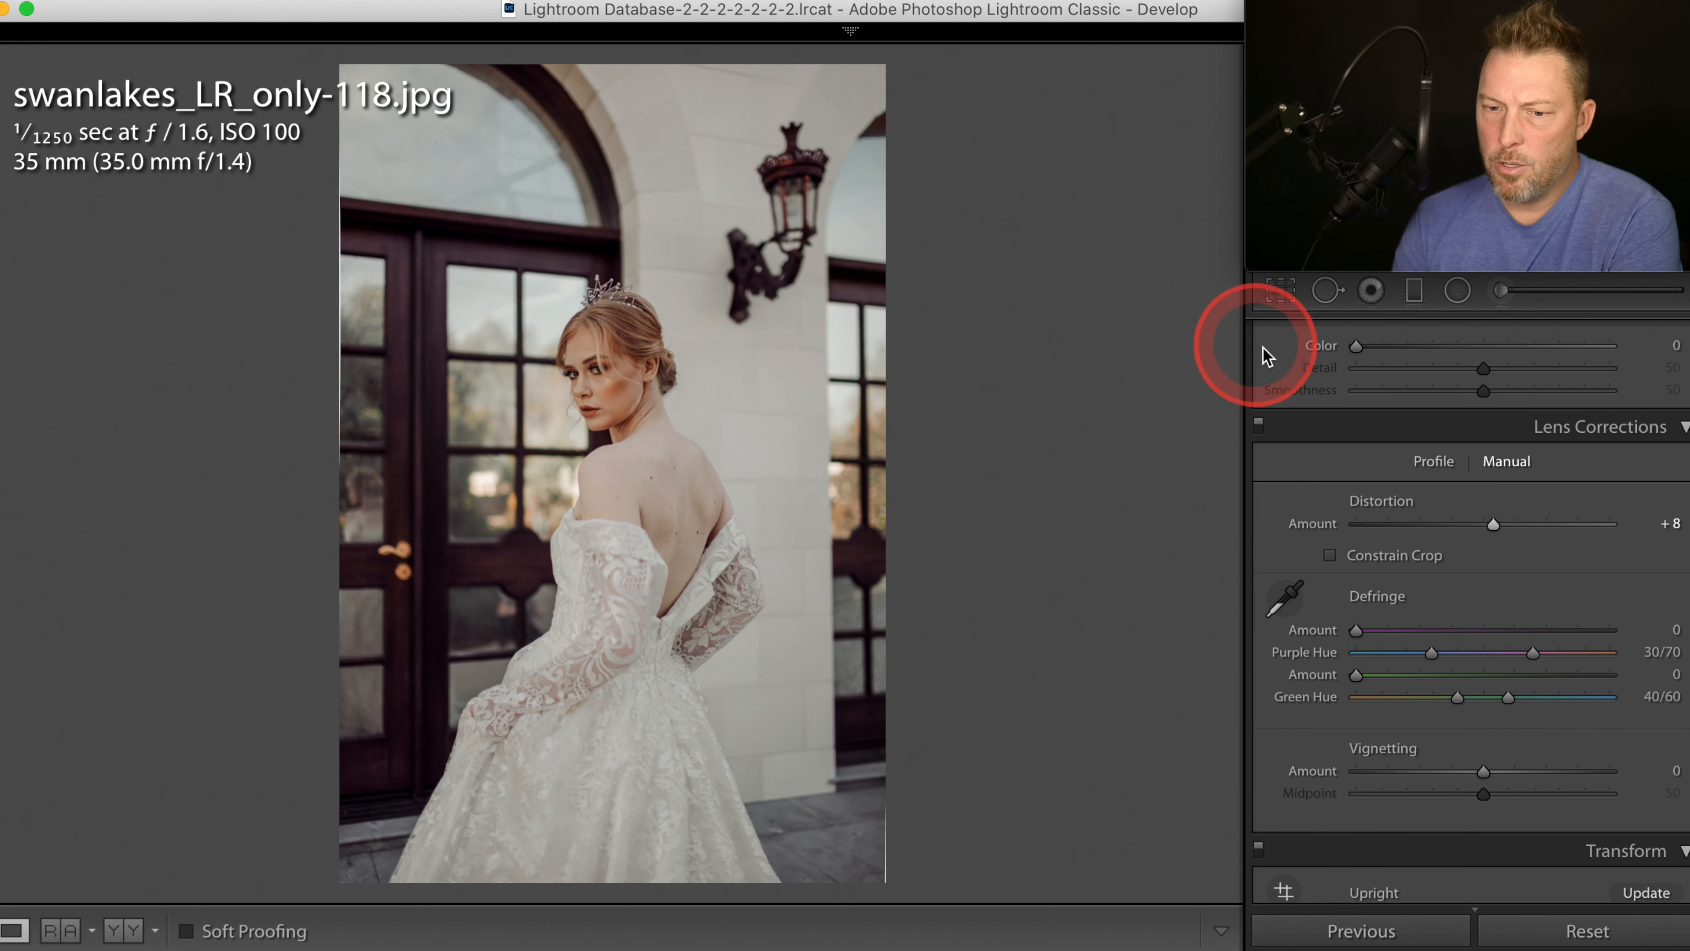
Step: Crop the bride photo slightly tighter at its original aspect, placing her face near the upper-left thirds intersection
{"action": "left_click", "coordinate": [1288, 296]}
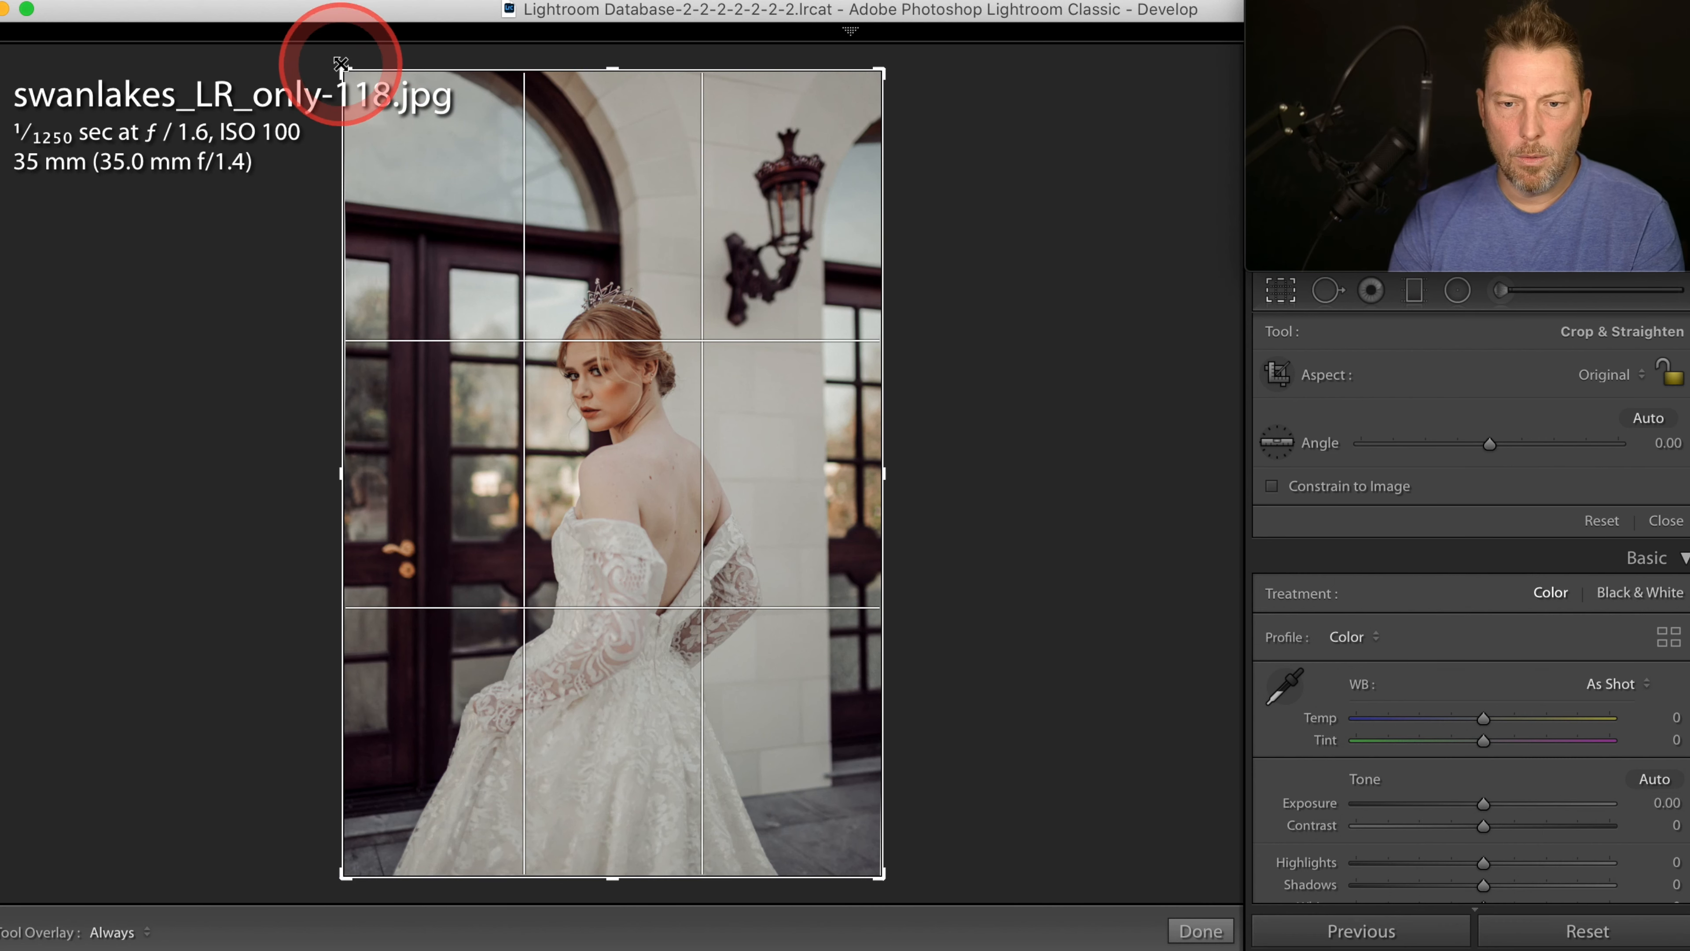
{"action": "left_click_drag", "start_coordinate": [345, 71], "coordinate": [364, 83]}
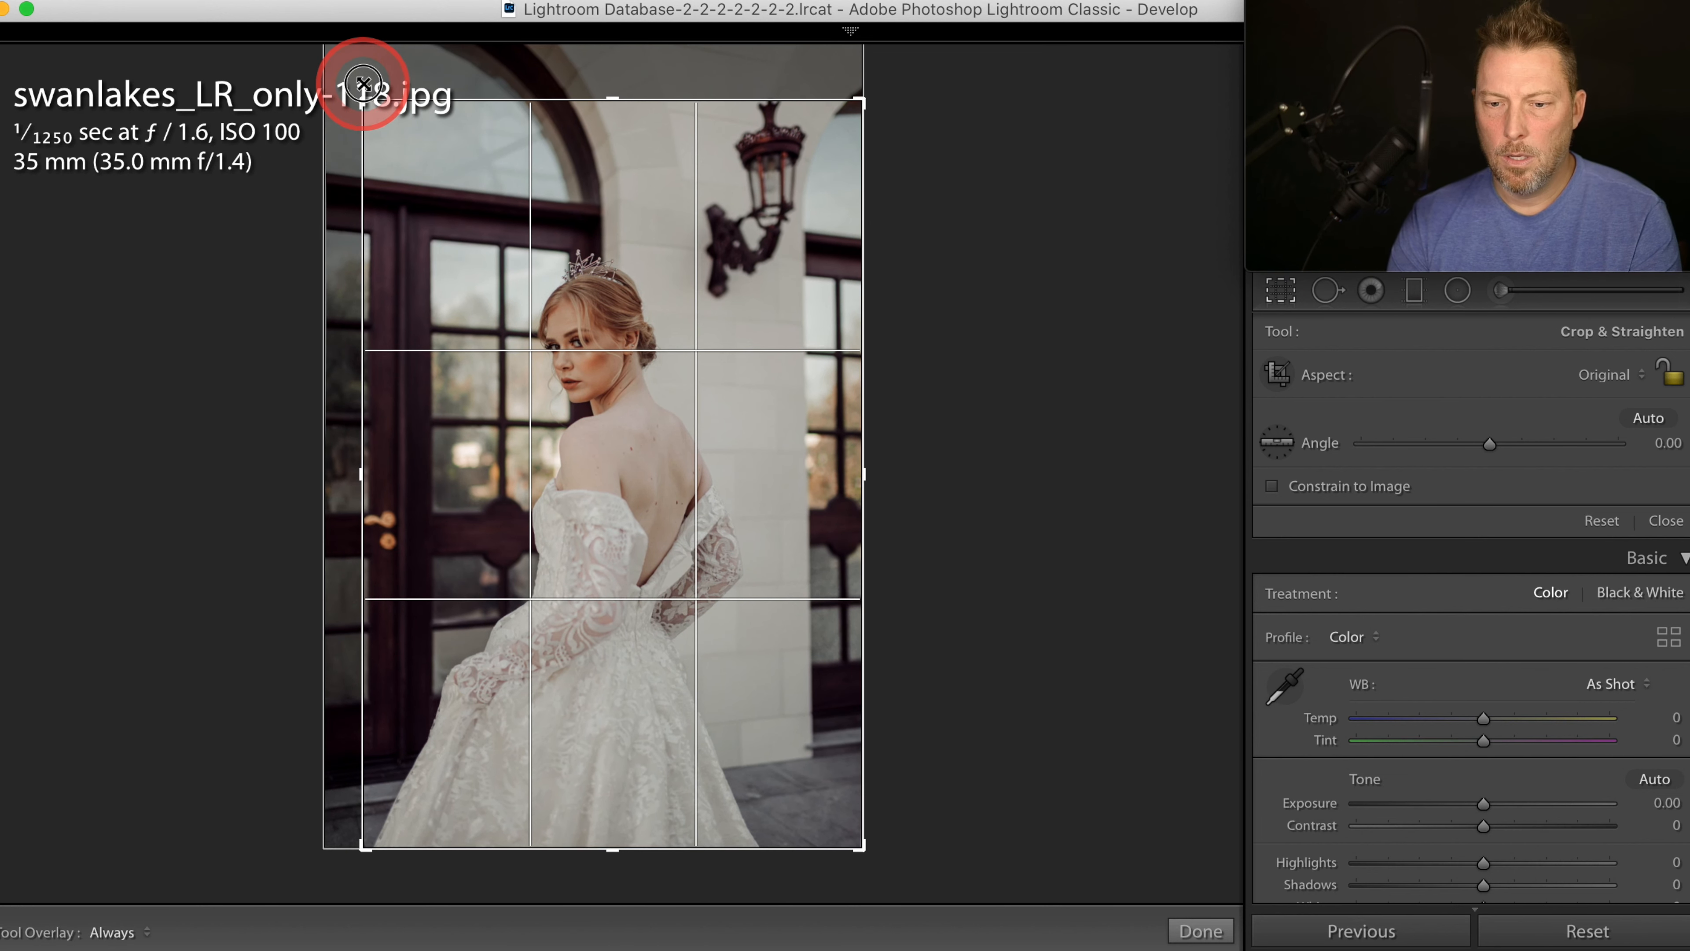
{"action": "left_click_drag", "start_coordinate": [363, 83], "coordinate": [363, 84]}
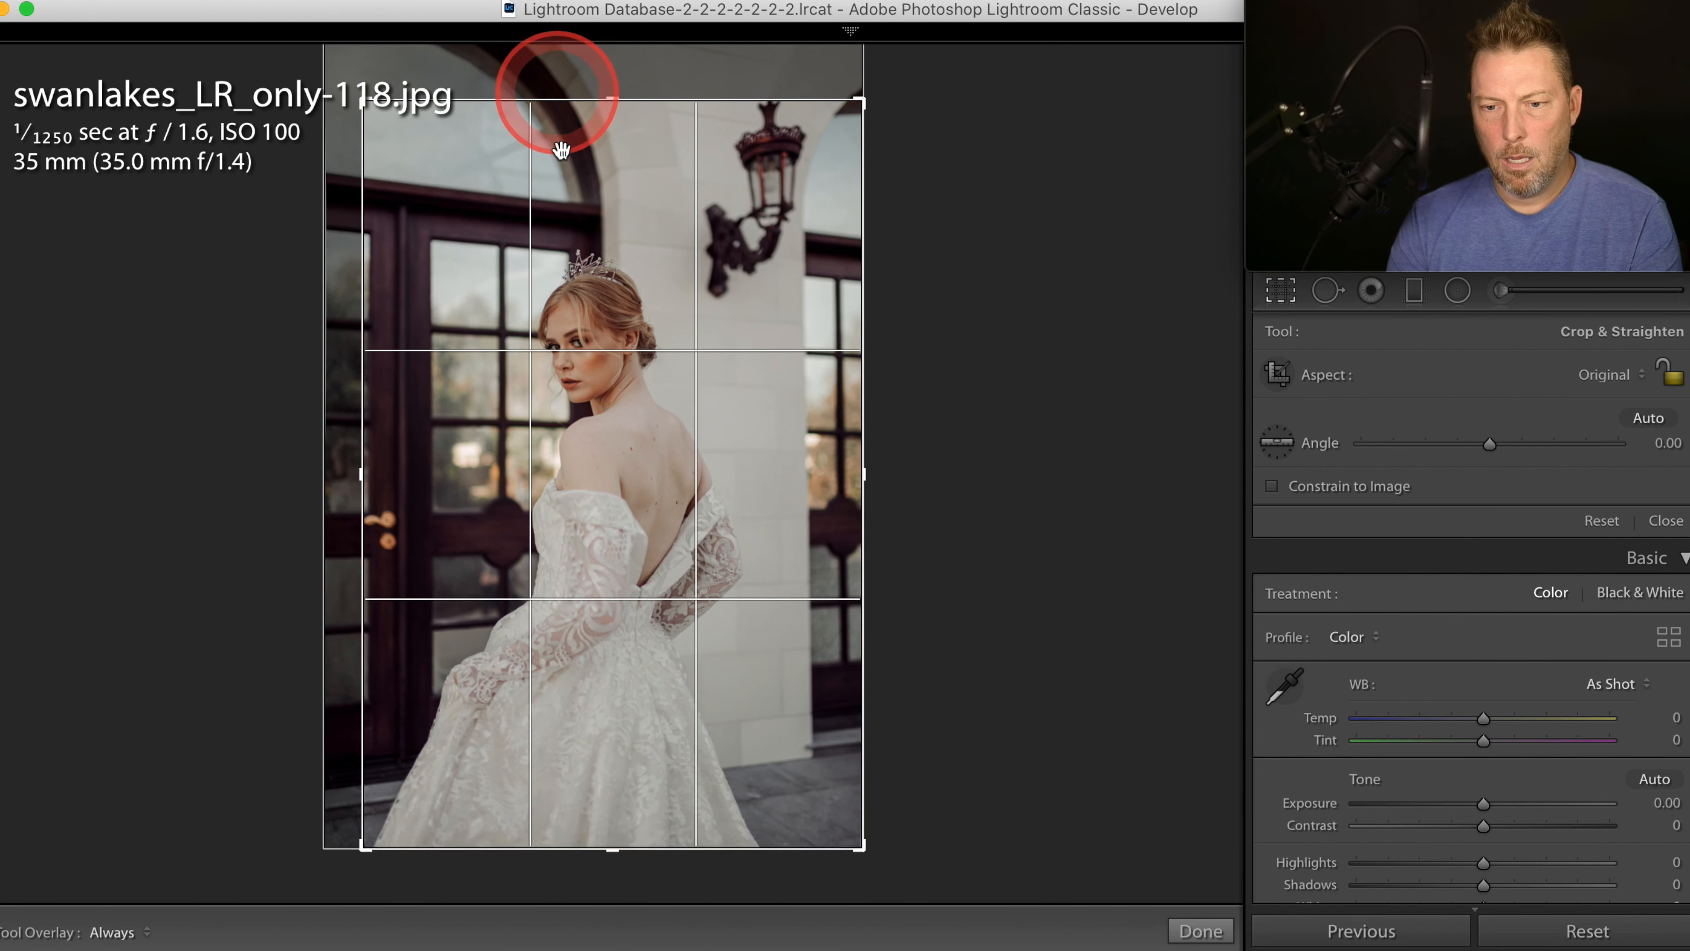
{"action": "left_click_drag", "start_coordinate": [582, 199], "coordinate": [583, 215]}
{"action": "mouse_move", "coordinate": [859, 846]}
{"action": "left_mouse_down"}
{"action": "mouse_move", "coordinate": [828, 804]}
{"action": "mouse_move", "coordinate": [861, 843]}
{"action": "left_mouse_up"}
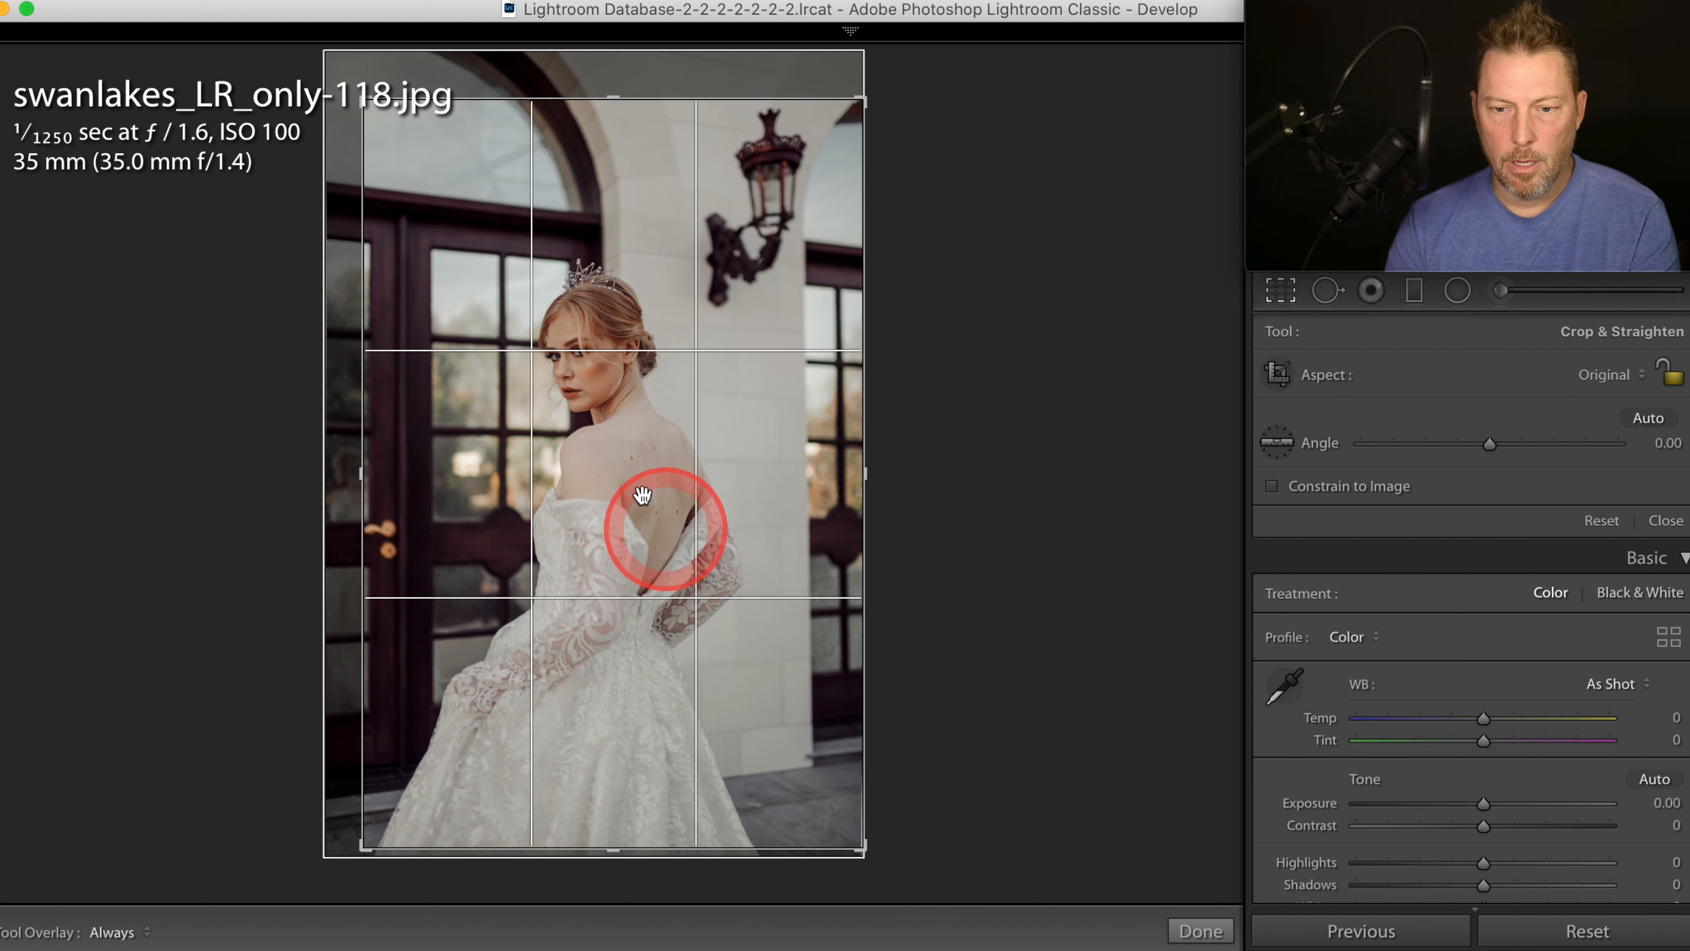
{"action": "left_click_drag", "start_coordinate": [630, 491], "coordinate": [604, 491]}
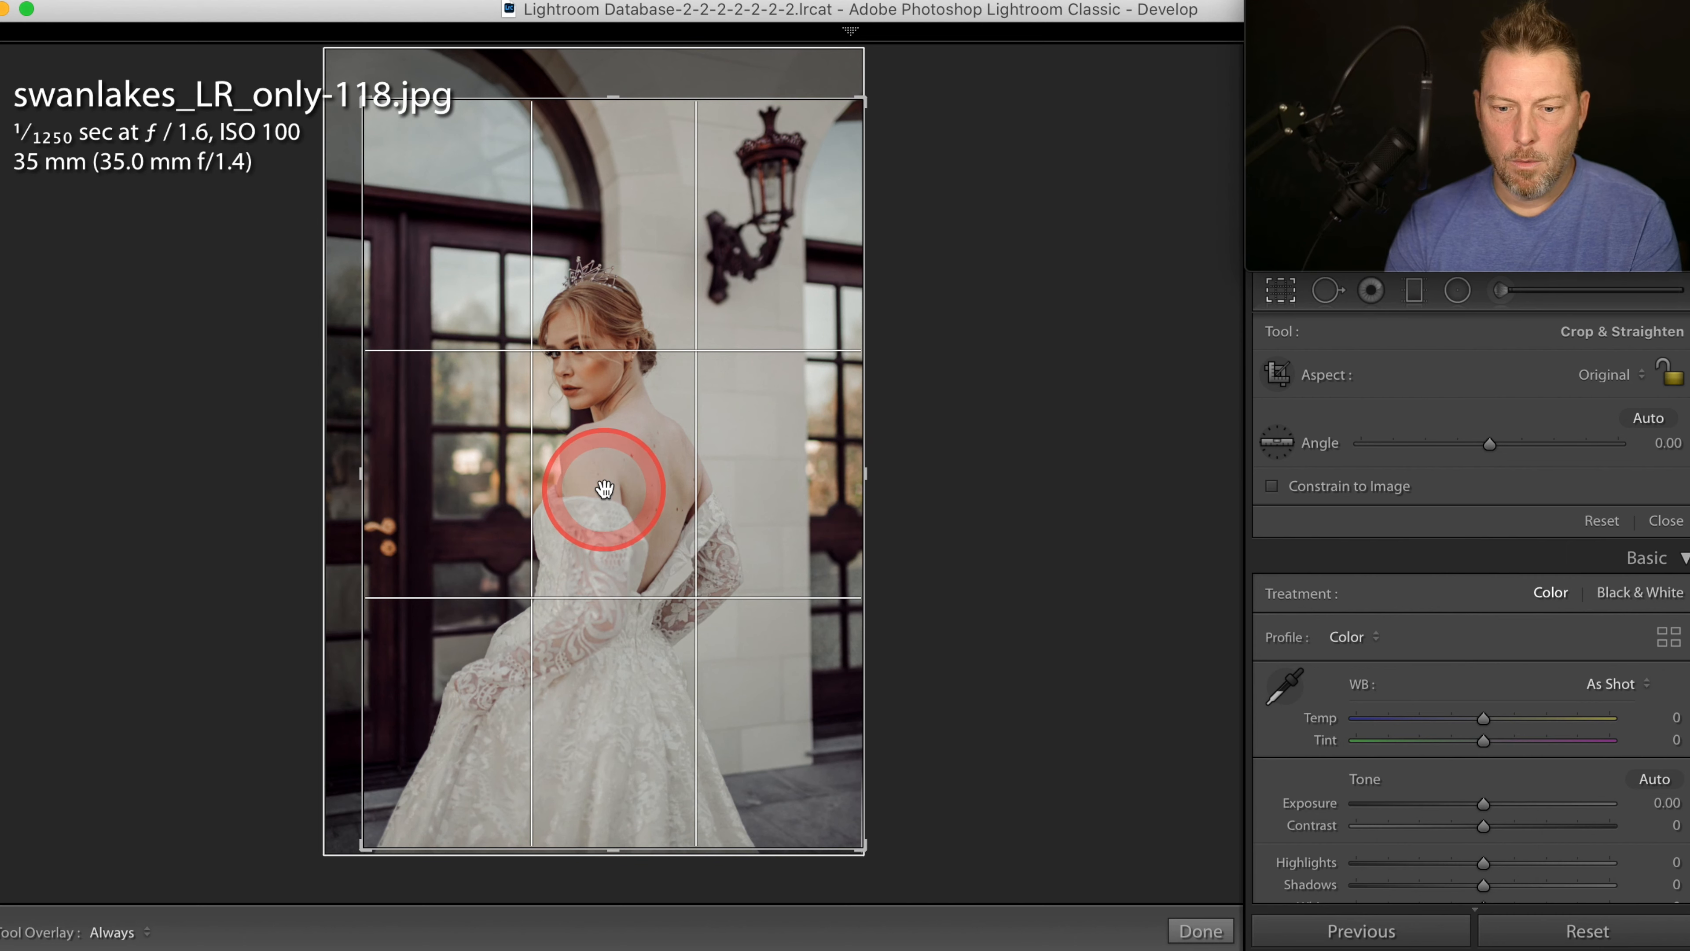
{"action": "left_click", "coordinate": [1280, 291]}
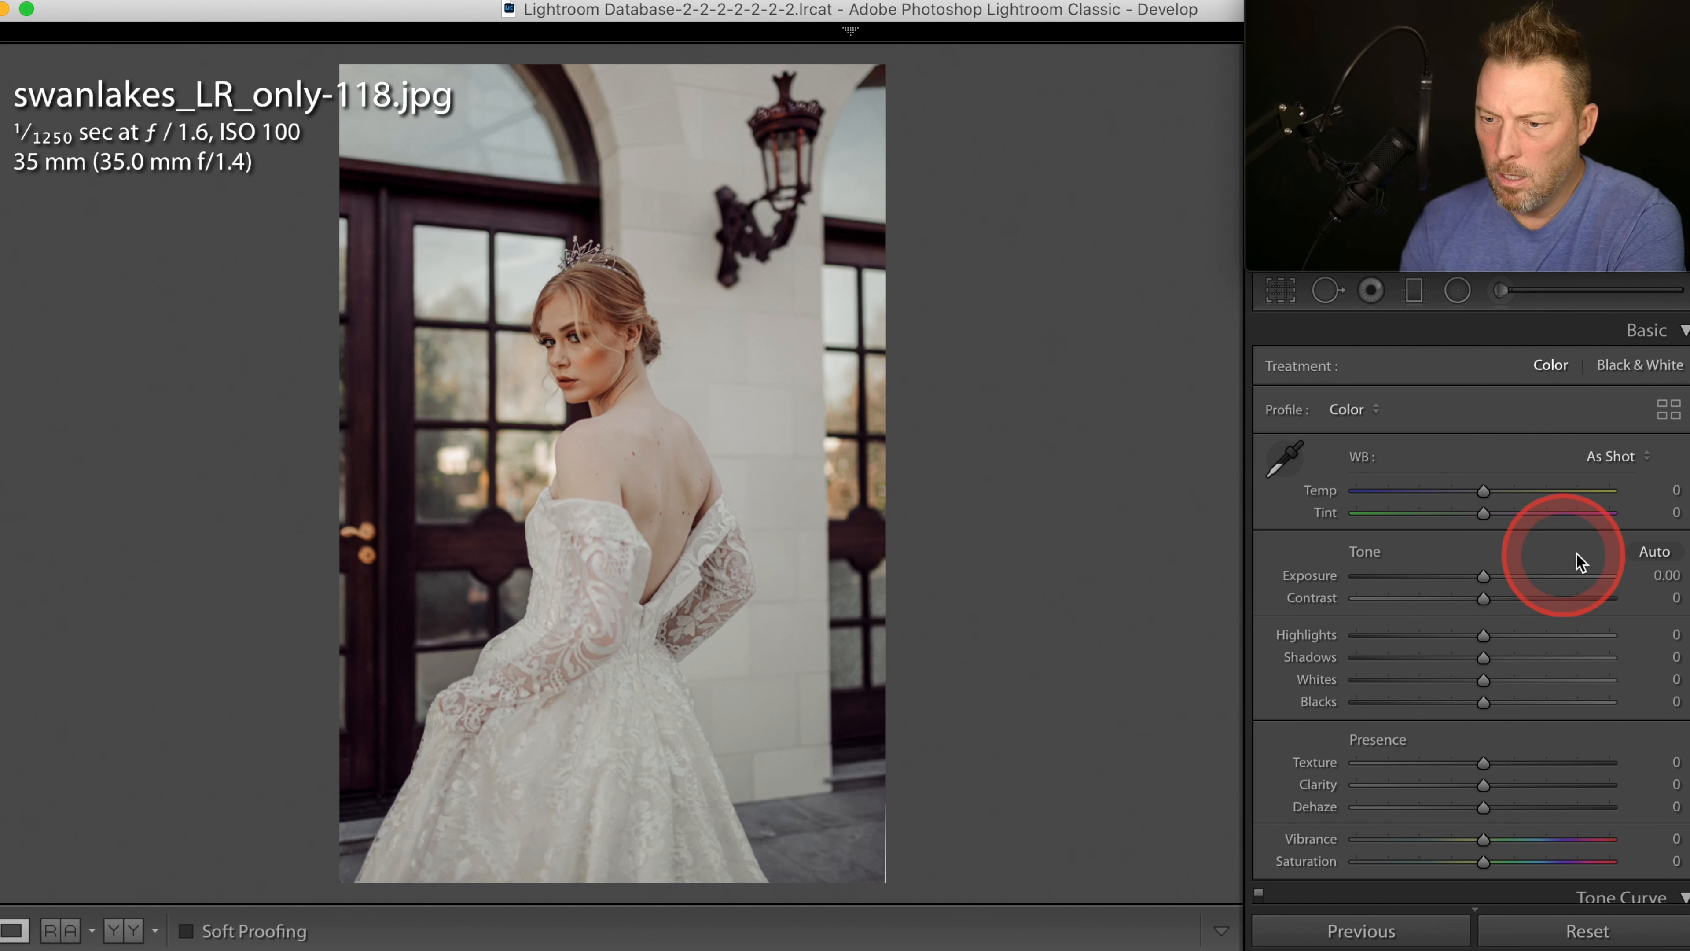
Step: Brush the bride's bare shoulders and back with Temp 17, Tint 11, Exposure −0.09, Highlights −52 and Texture −25
{"action": "left_click", "coordinate": [1556, 292]}
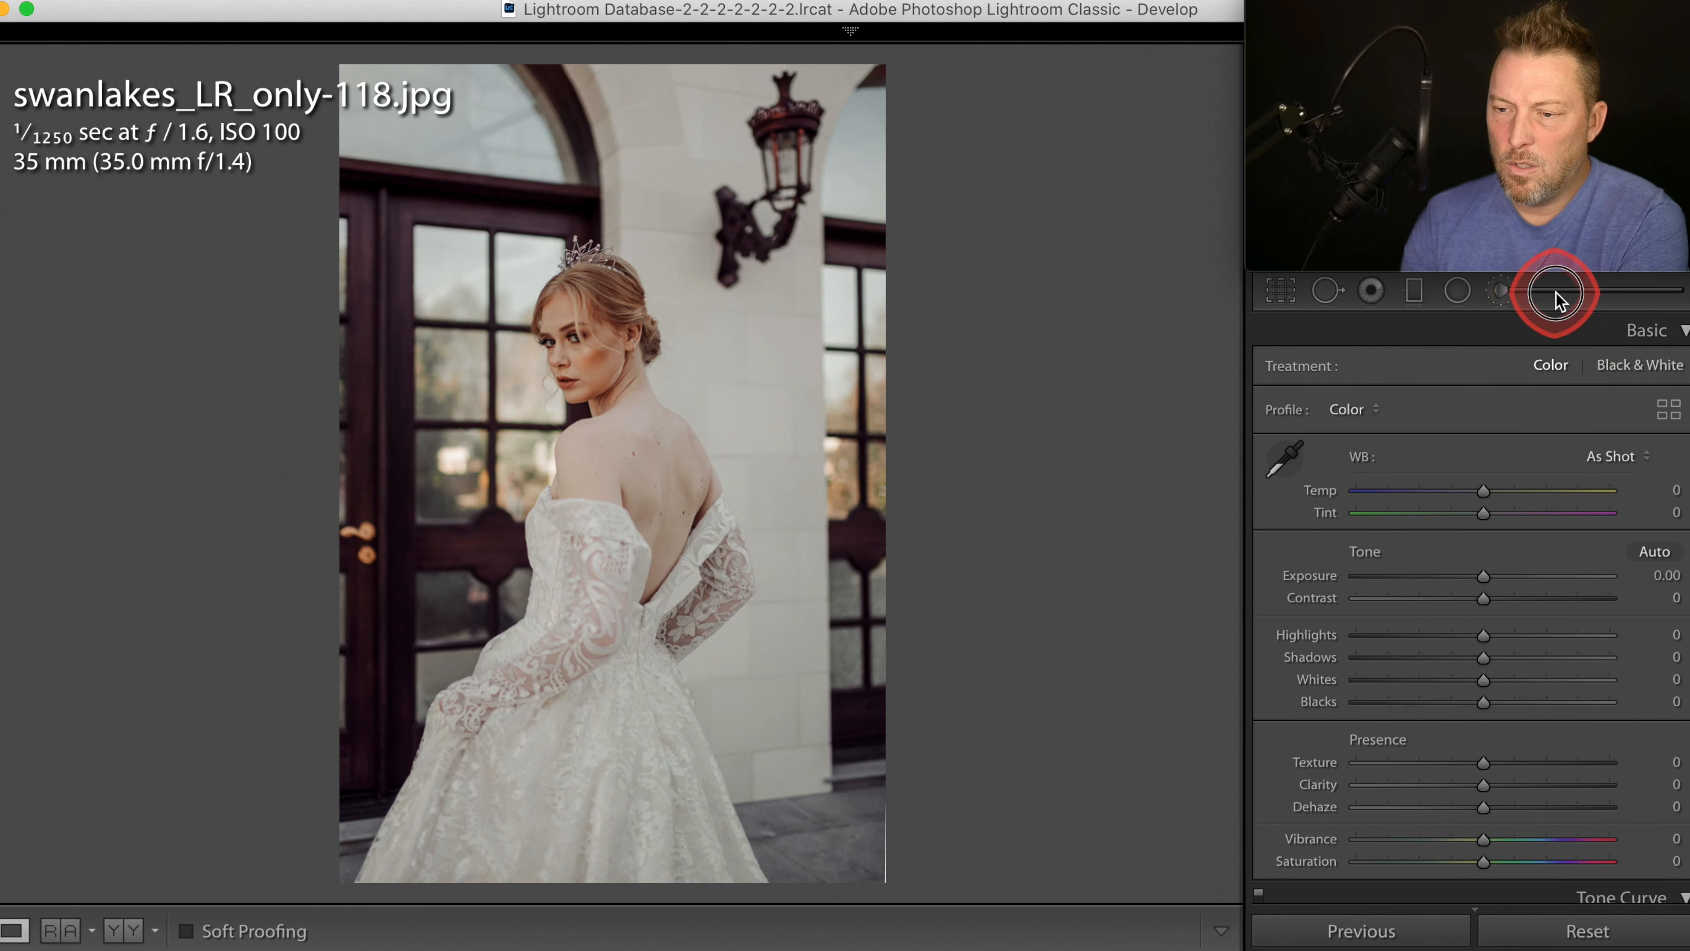
{"action": "mouse_move", "coordinate": [1498, 403]}
{"action": "left_mouse_down"}
{"action": "mouse_move", "coordinate": [1518, 404]}
{"action": "mouse_move", "coordinate": [1500, 420]}
{"action": "left_mouse_up"}
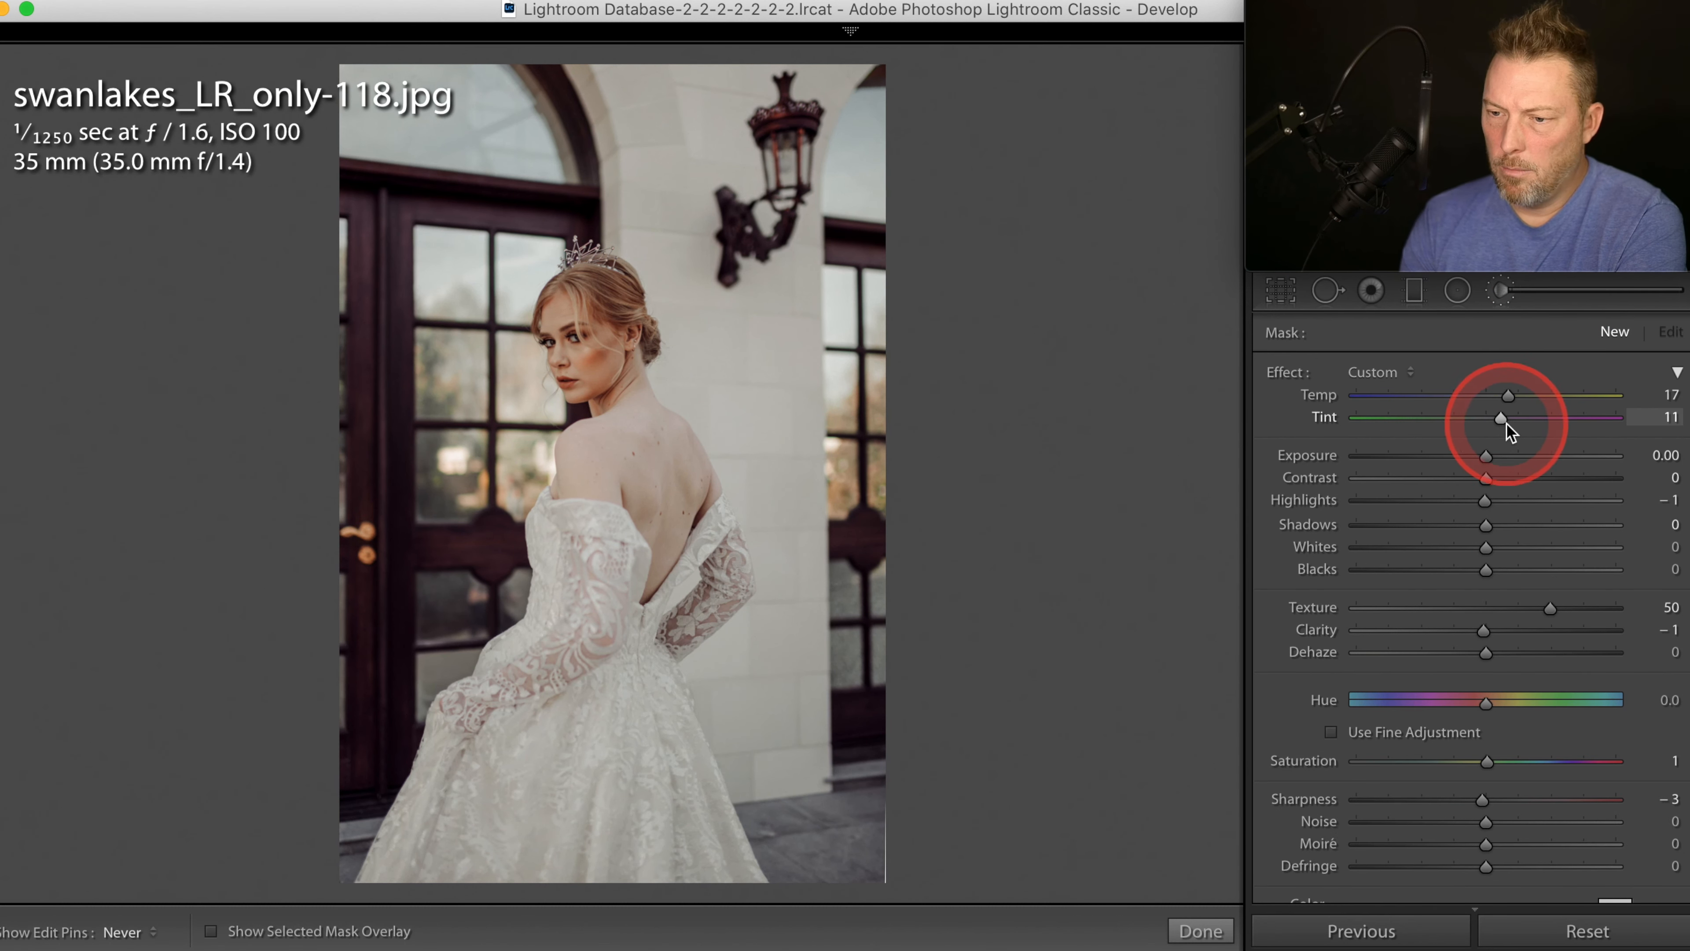
{"action": "left_click_drag", "start_coordinate": [1431, 506], "coordinate": [1418, 501]}
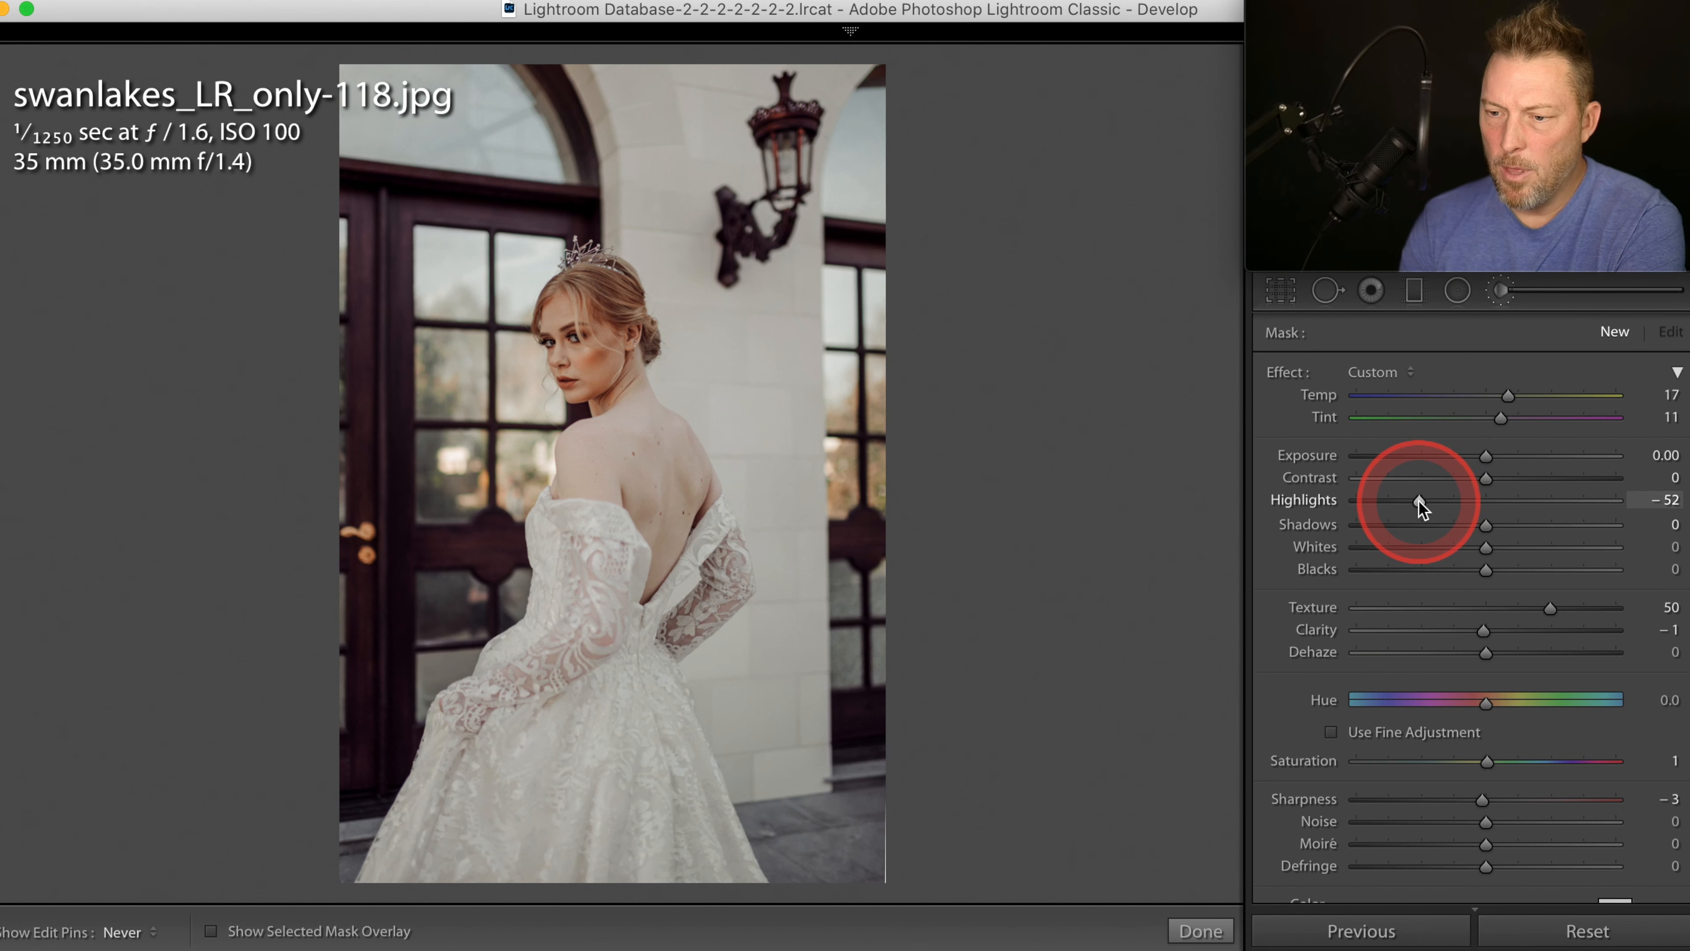
{"action": "left_click", "coordinate": [1455, 609]}
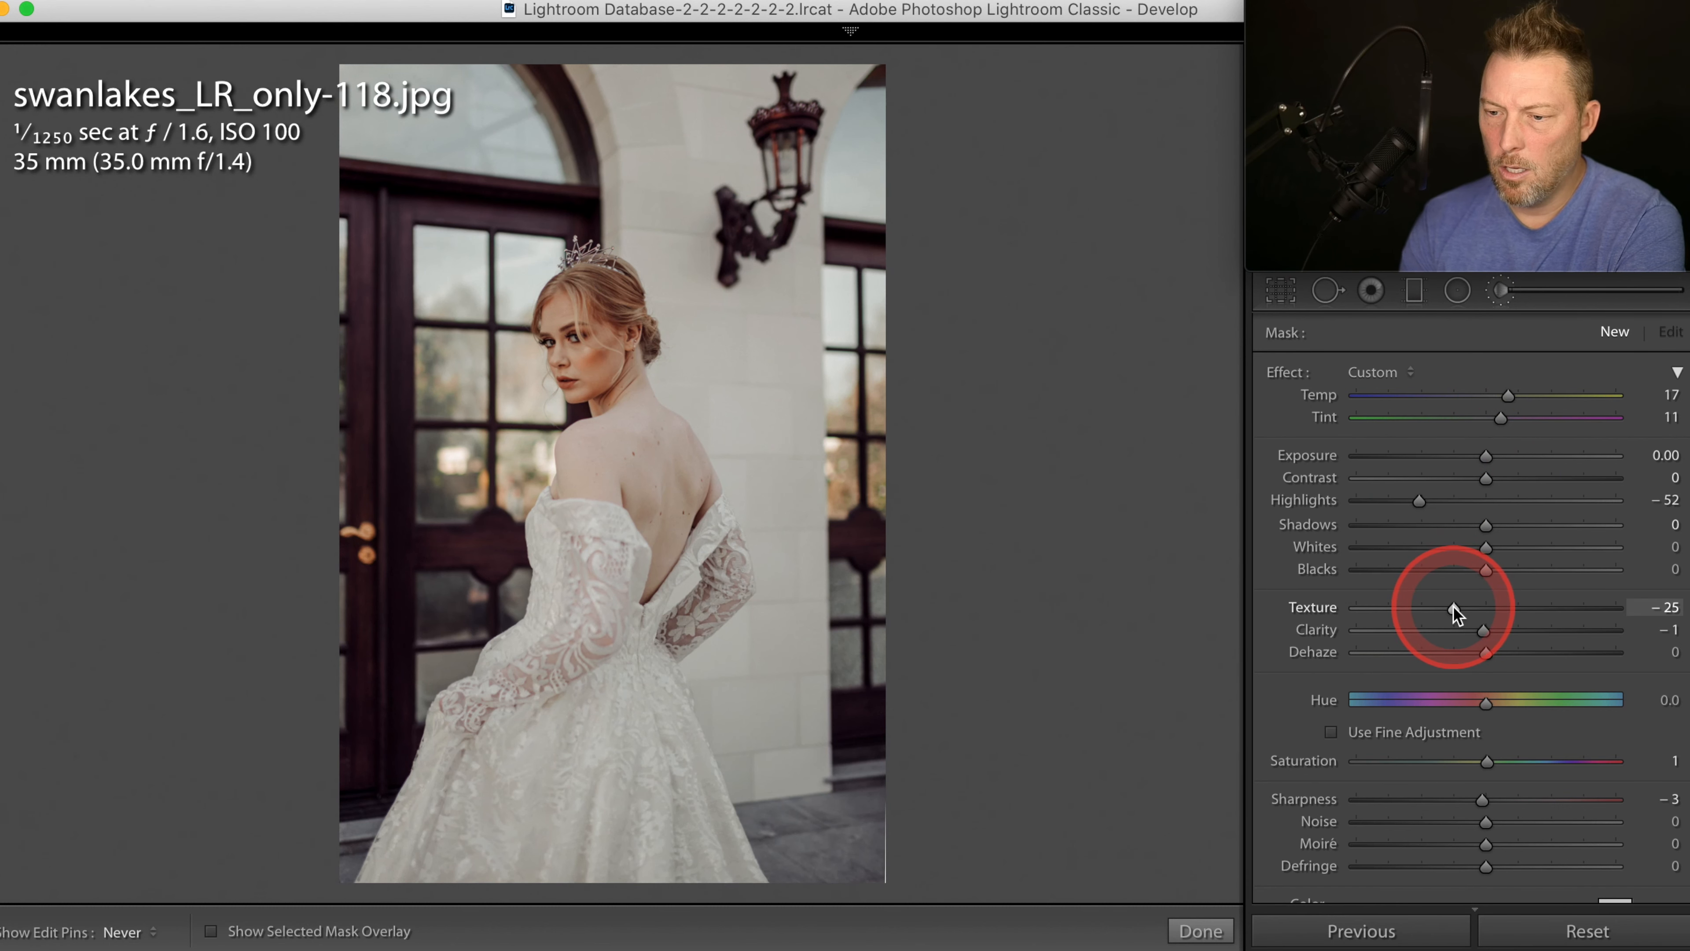
{"action": "left_click_drag", "start_coordinate": [1488, 459], "coordinate": [1481, 456]}
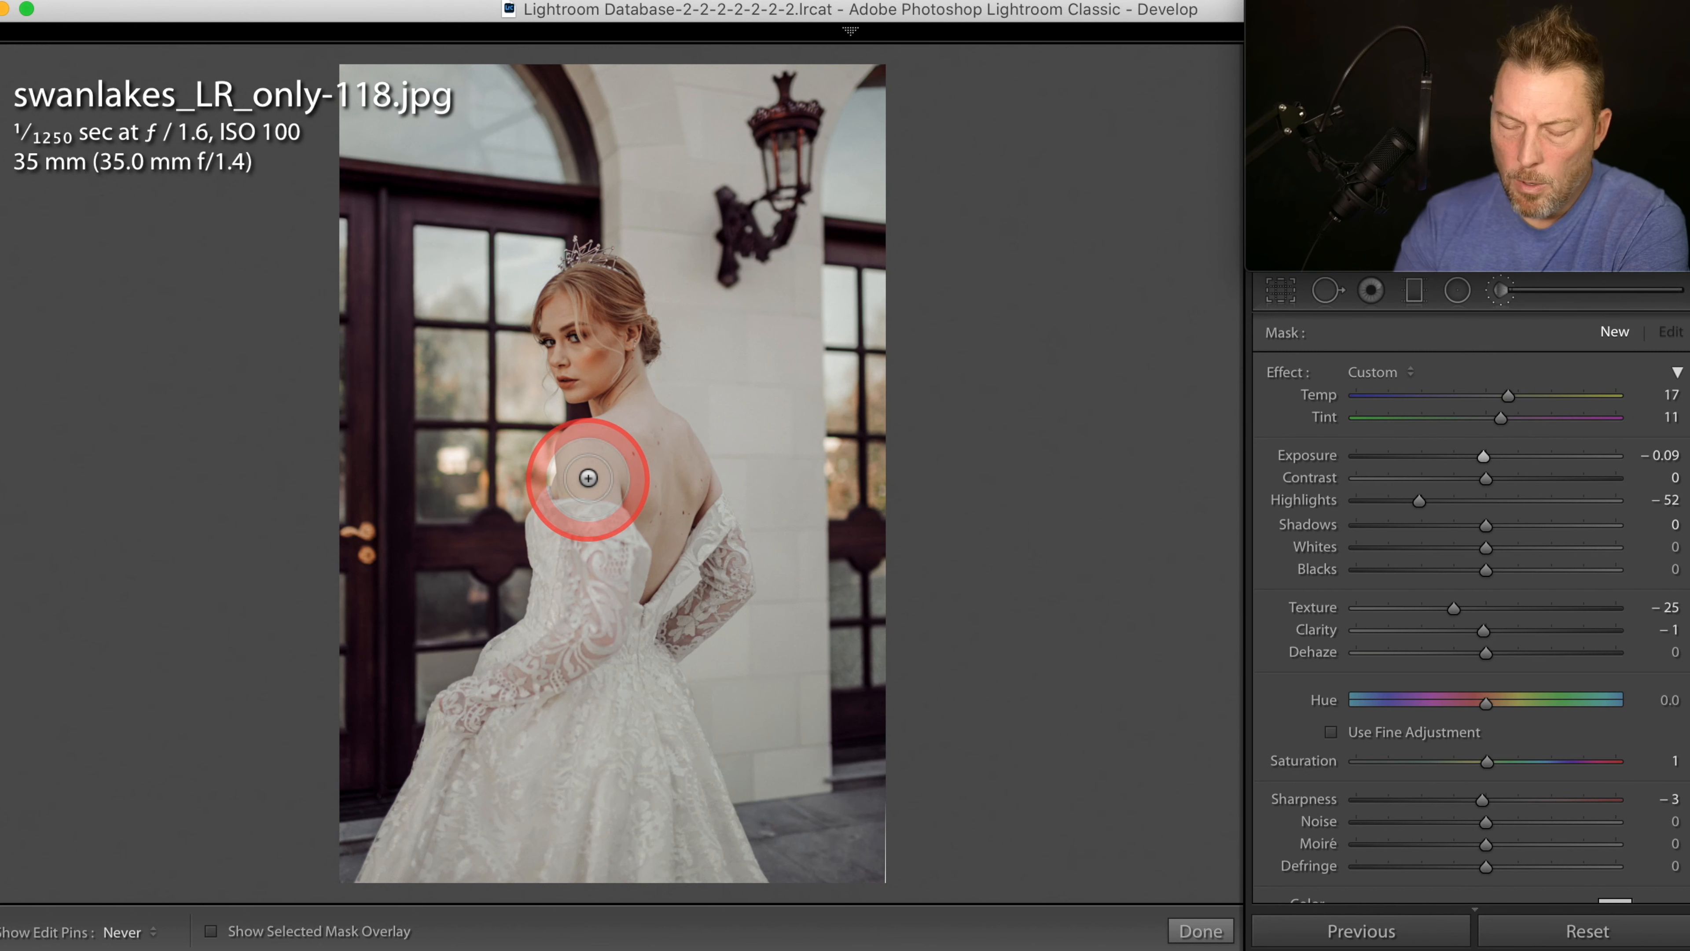
{"action": "mouse_move", "coordinate": [592, 477]}
{"action": "left_mouse_down"}
{"action": "mouse_move", "coordinate": [572, 480]}
{"action": "mouse_move", "coordinate": [582, 440]}
{"action": "mouse_move", "coordinate": [602, 453]}
{"action": "mouse_move", "coordinate": [642, 410]}
{"action": "mouse_move", "coordinate": [687, 461]}
{"action": "mouse_move", "coordinate": [661, 574]}
{"action": "mouse_move", "coordinate": [610, 471]}
{"action": "mouse_move", "coordinate": [667, 470]}
{"action": "left_mouse_up"}
Step: Refine the skin brush adjustment to Temp 30, Tint 14, Exposure −0.04 and Highlights −23, and close the brush
{"action": "left_click", "coordinate": [1534, 500]}
{"action": "left_click_drag", "start_coordinate": [1426, 500], "coordinate": [1461, 505]}
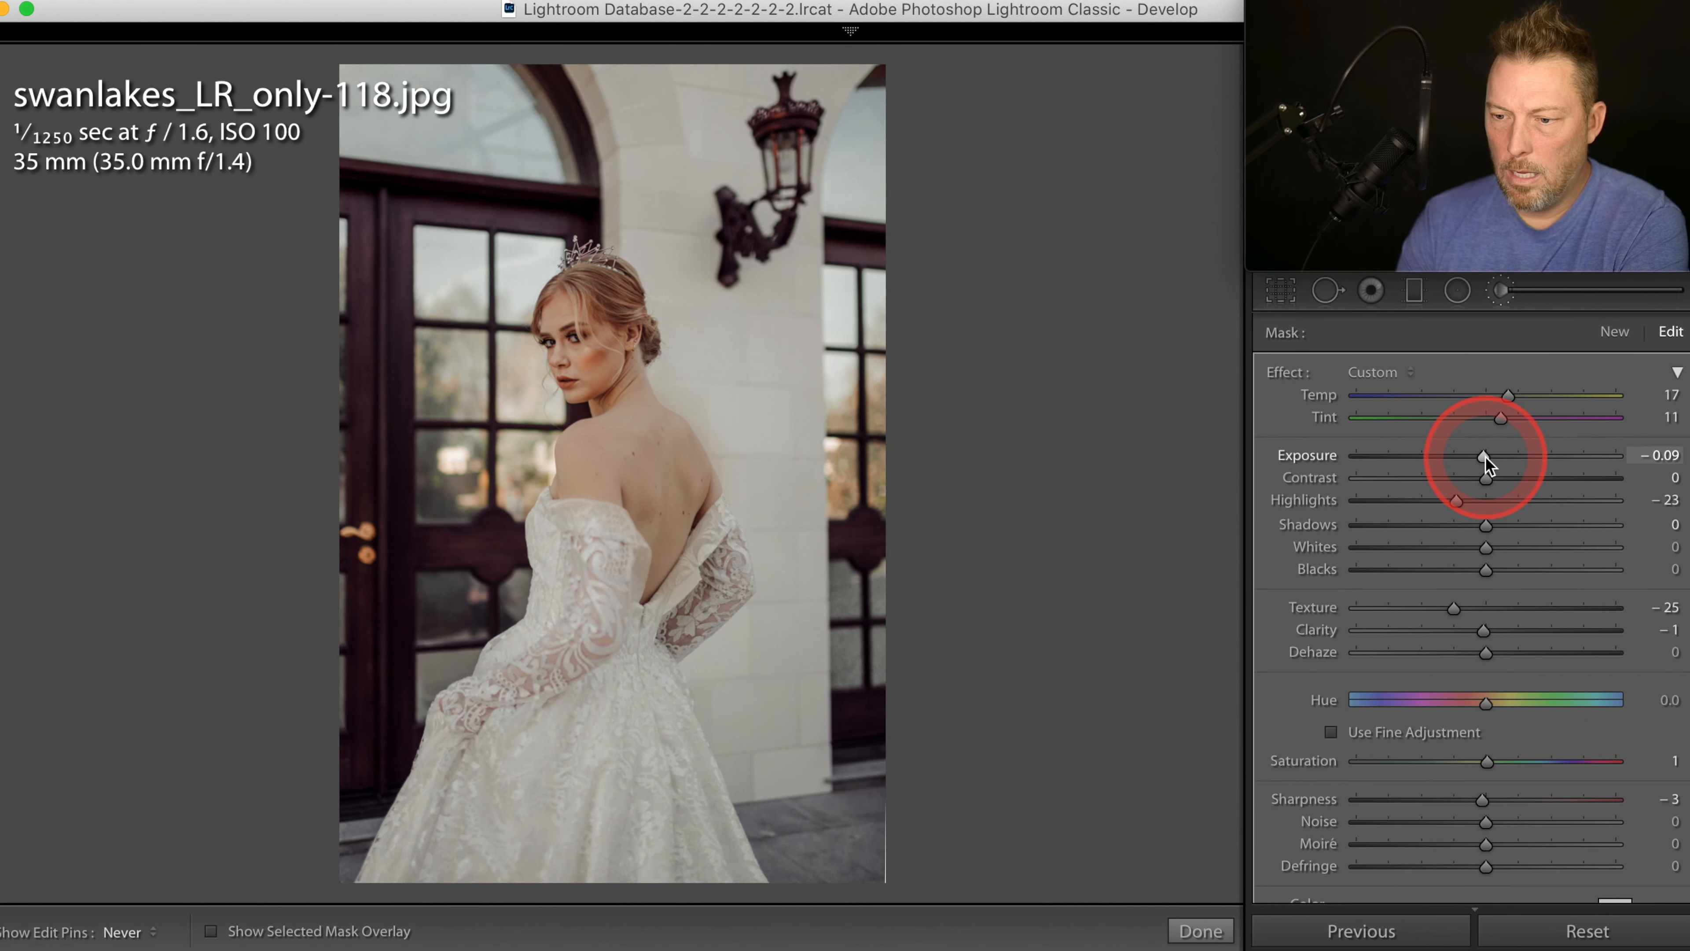
{"action": "left_click_drag", "start_coordinate": [1485, 456], "coordinate": [1487, 456]}
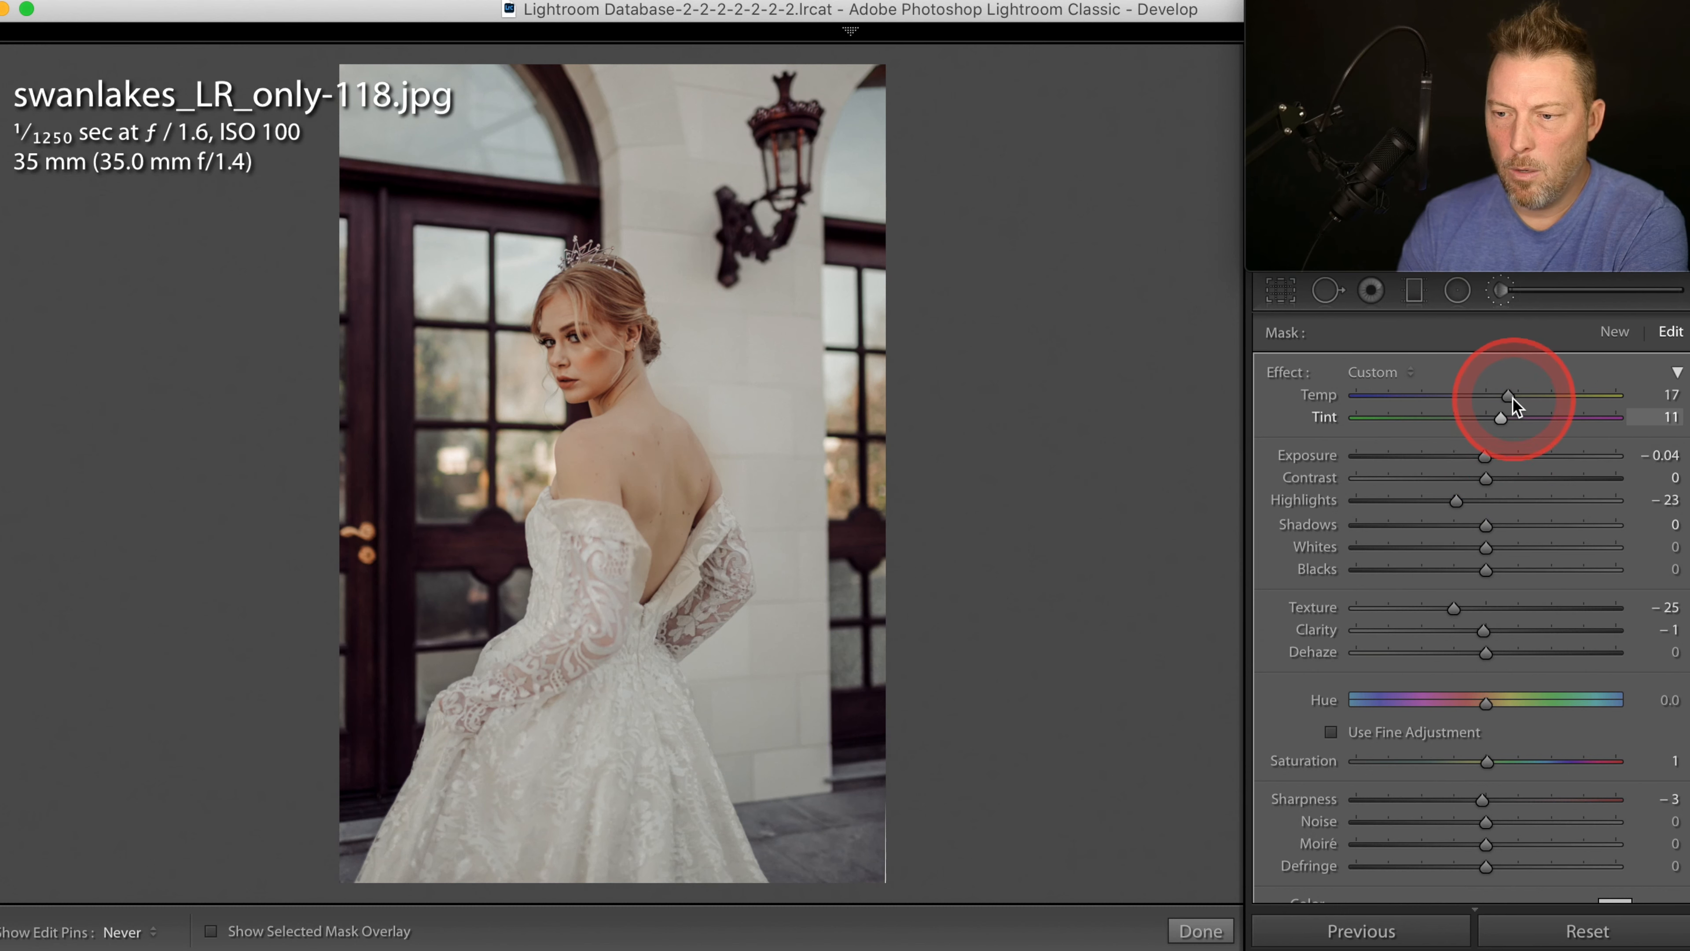
{"action": "mouse_move", "coordinate": [1510, 394]}
{"action": "left_mouse_down"}
{"action": "mouse_move", "coordinate": [1539, 396]}
{"action": "mouse_move", "coordinate": [1502, 419]}
{"action": "left_mouse_up"}
{"action": "left_click", "coordinate": [1055, 525]}
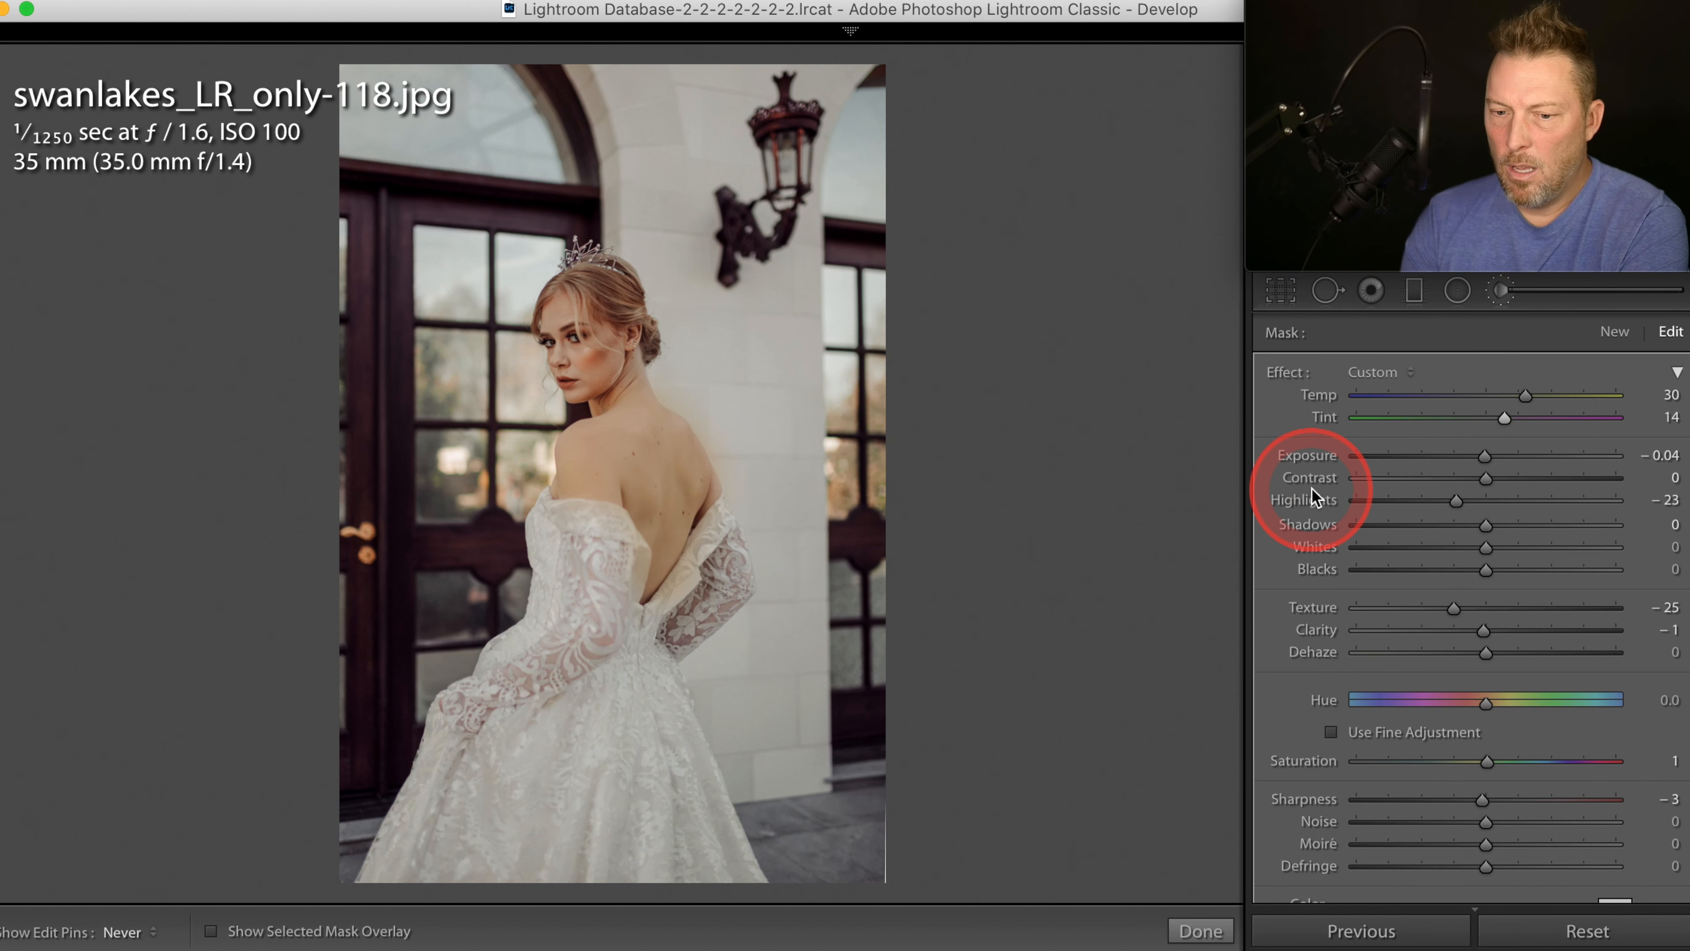
{"action": "left_click", "coordinate": [1541, 301]}
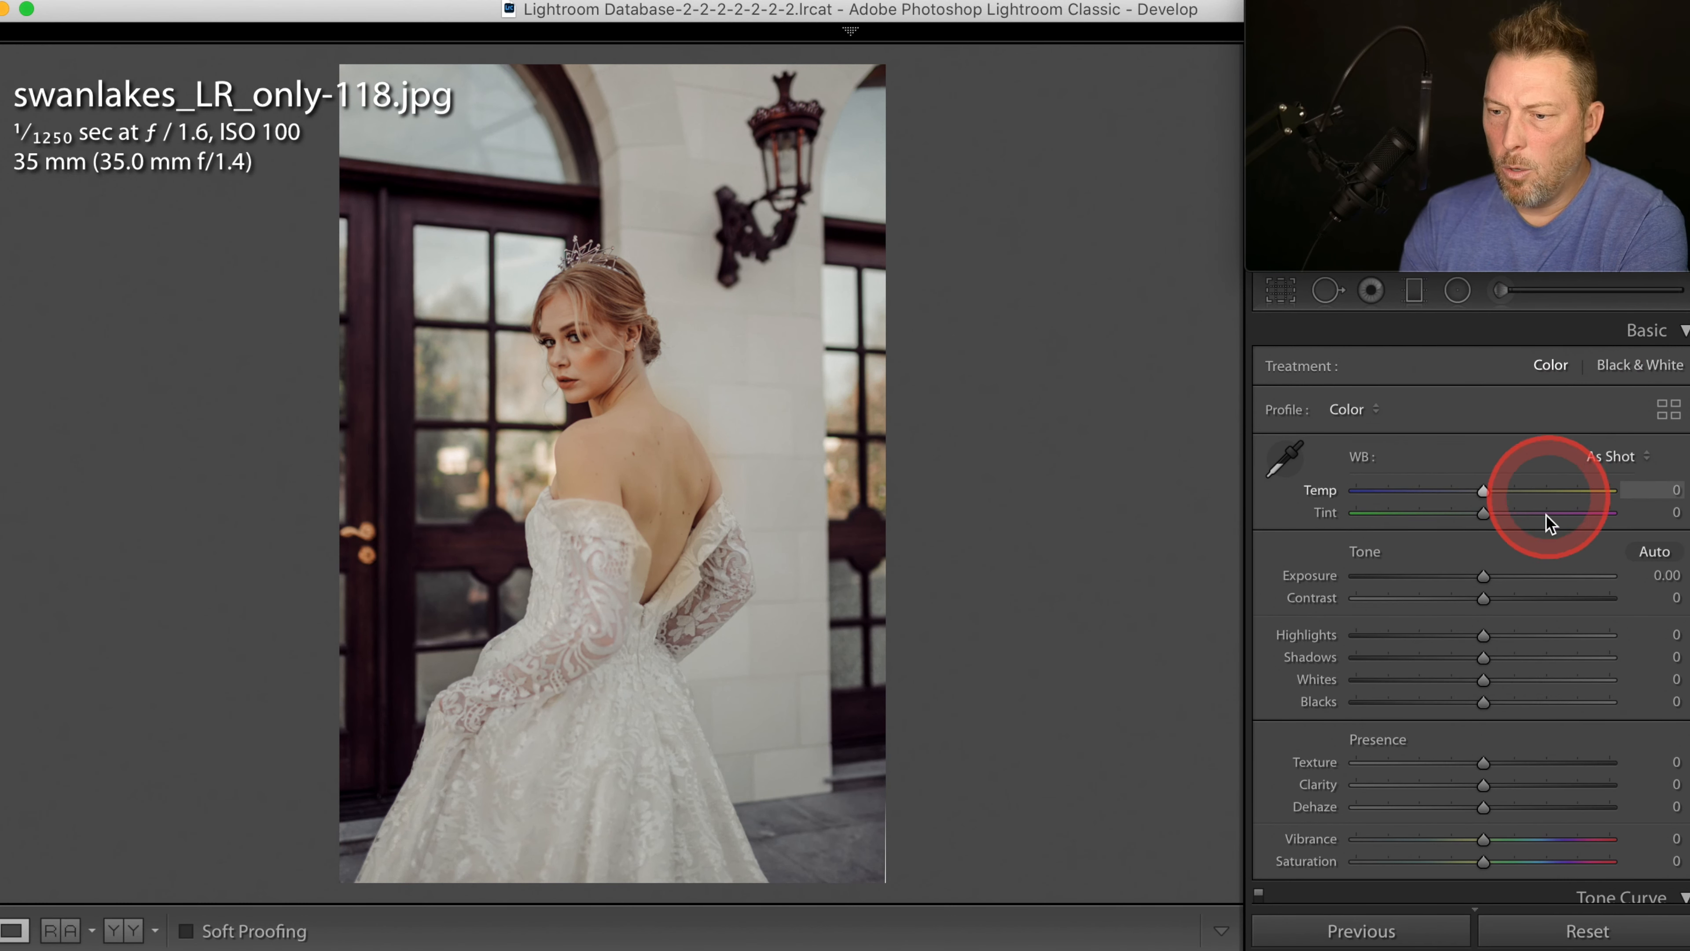
Step: Brighten the whole bride photo with Exposure +0.35 and Contrast +19
{"action": "left_click_drag", "start_coordinate": [1482, 576], "coordinate": [1508, 597]}
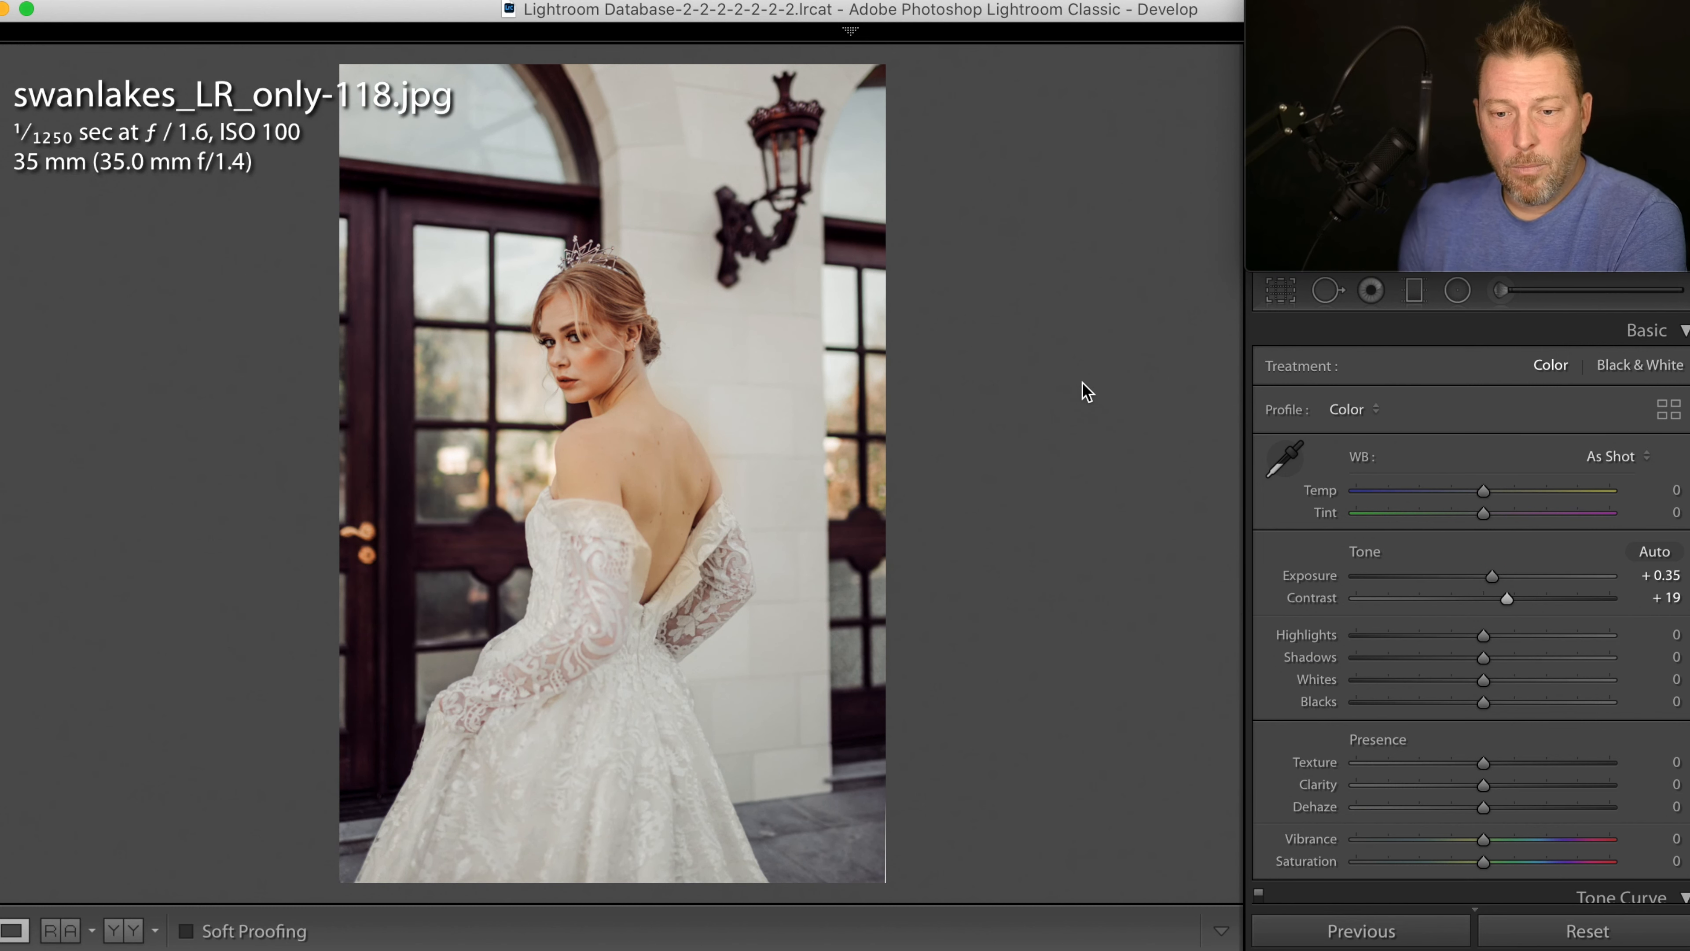
{"action": "left_click_drag", "start_coordinate": [1059, 416], "coordinate": [983, 494]}
Step: Go to the next photo, swanlakes_LR_only-226.jpg, and straighten its perspective with the Vertical Upright correction
{"action": "key", "text": "Right"}
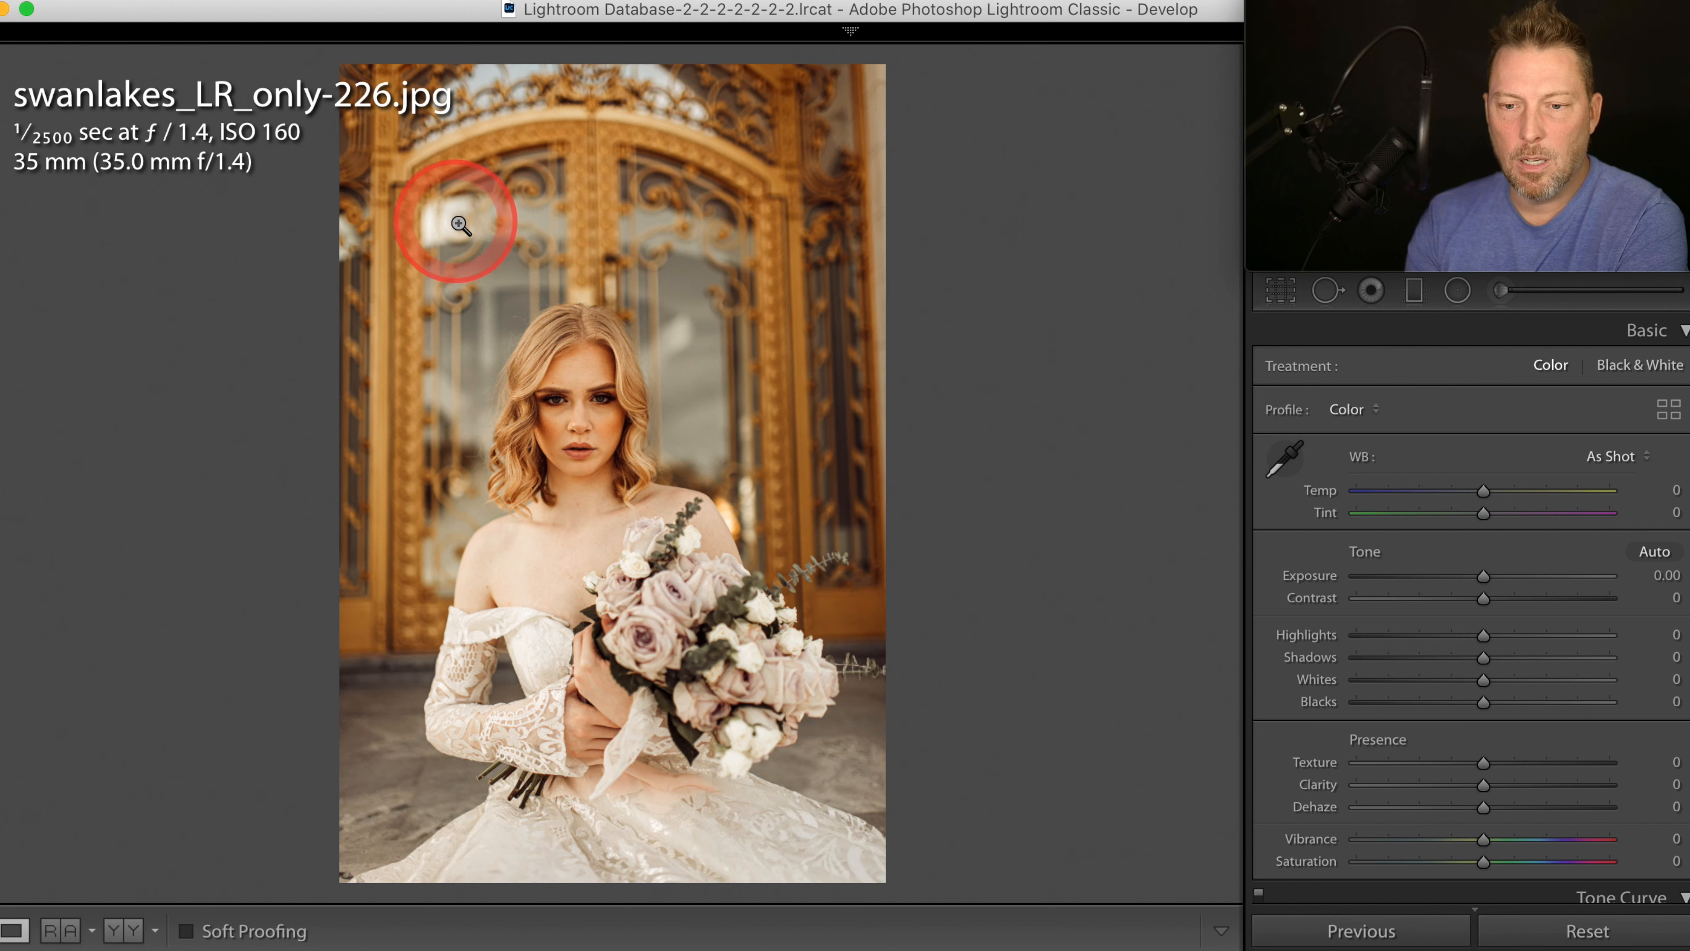
{"action": "scroll", "coordinate": [1490, 657], "scroll_direction": "down", "scroll_amount": 10}
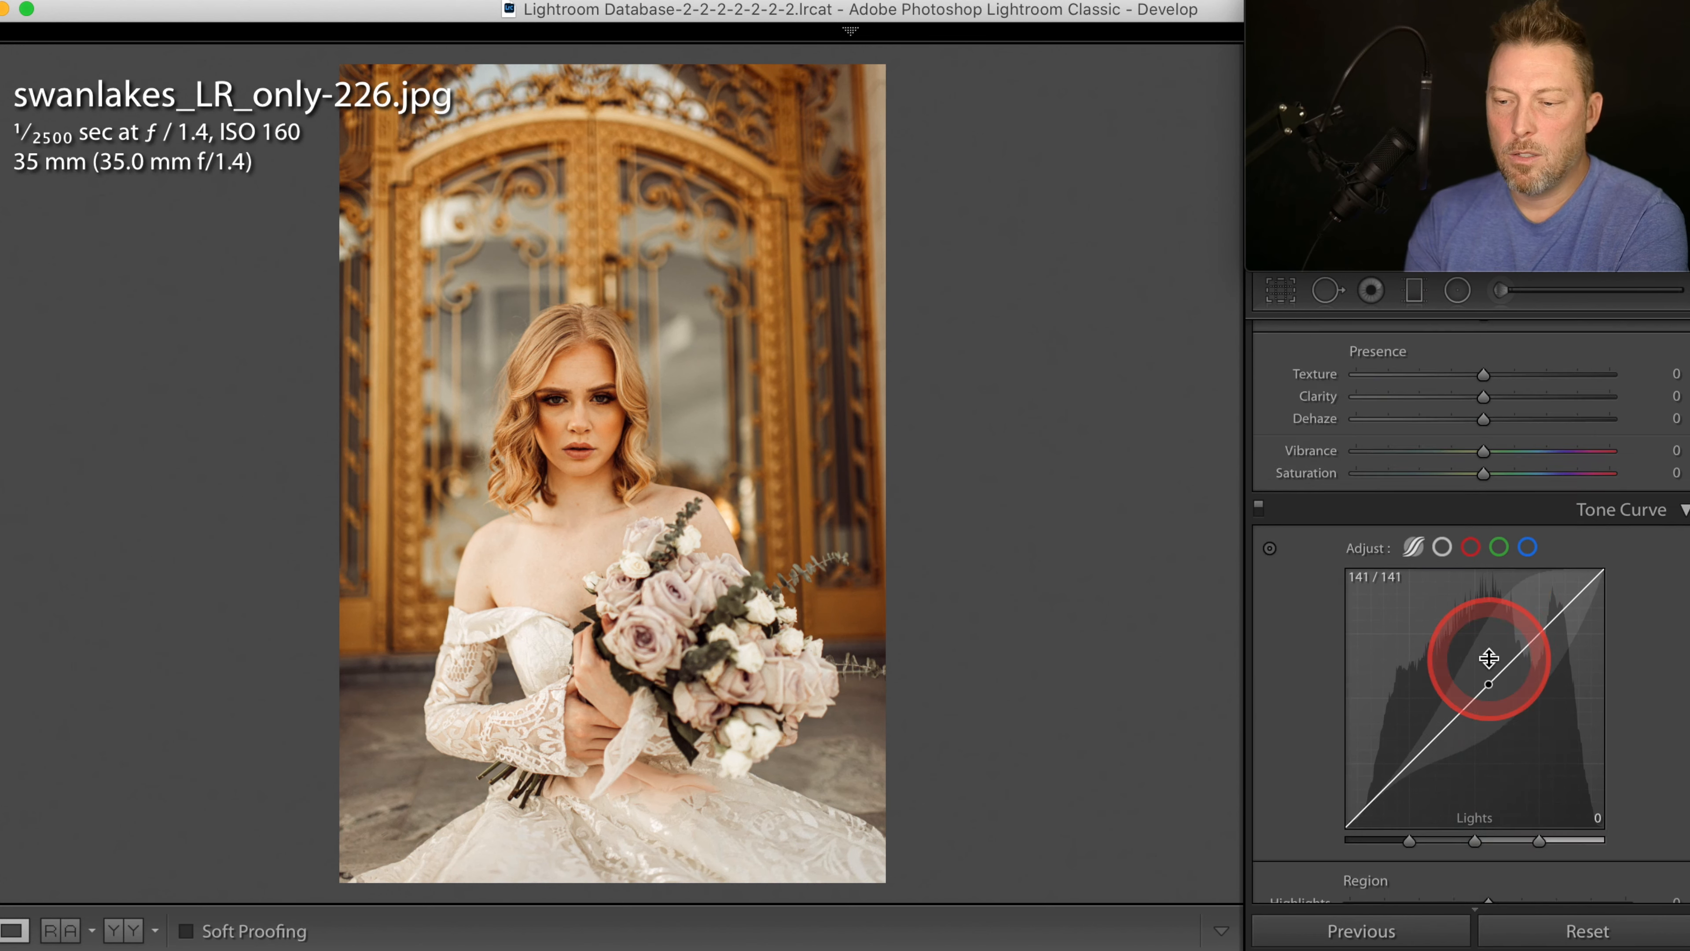
{"action": "scroll", "coordinate": [1489, 656], "scroll_direction": "down", "scroll_amount": 15}
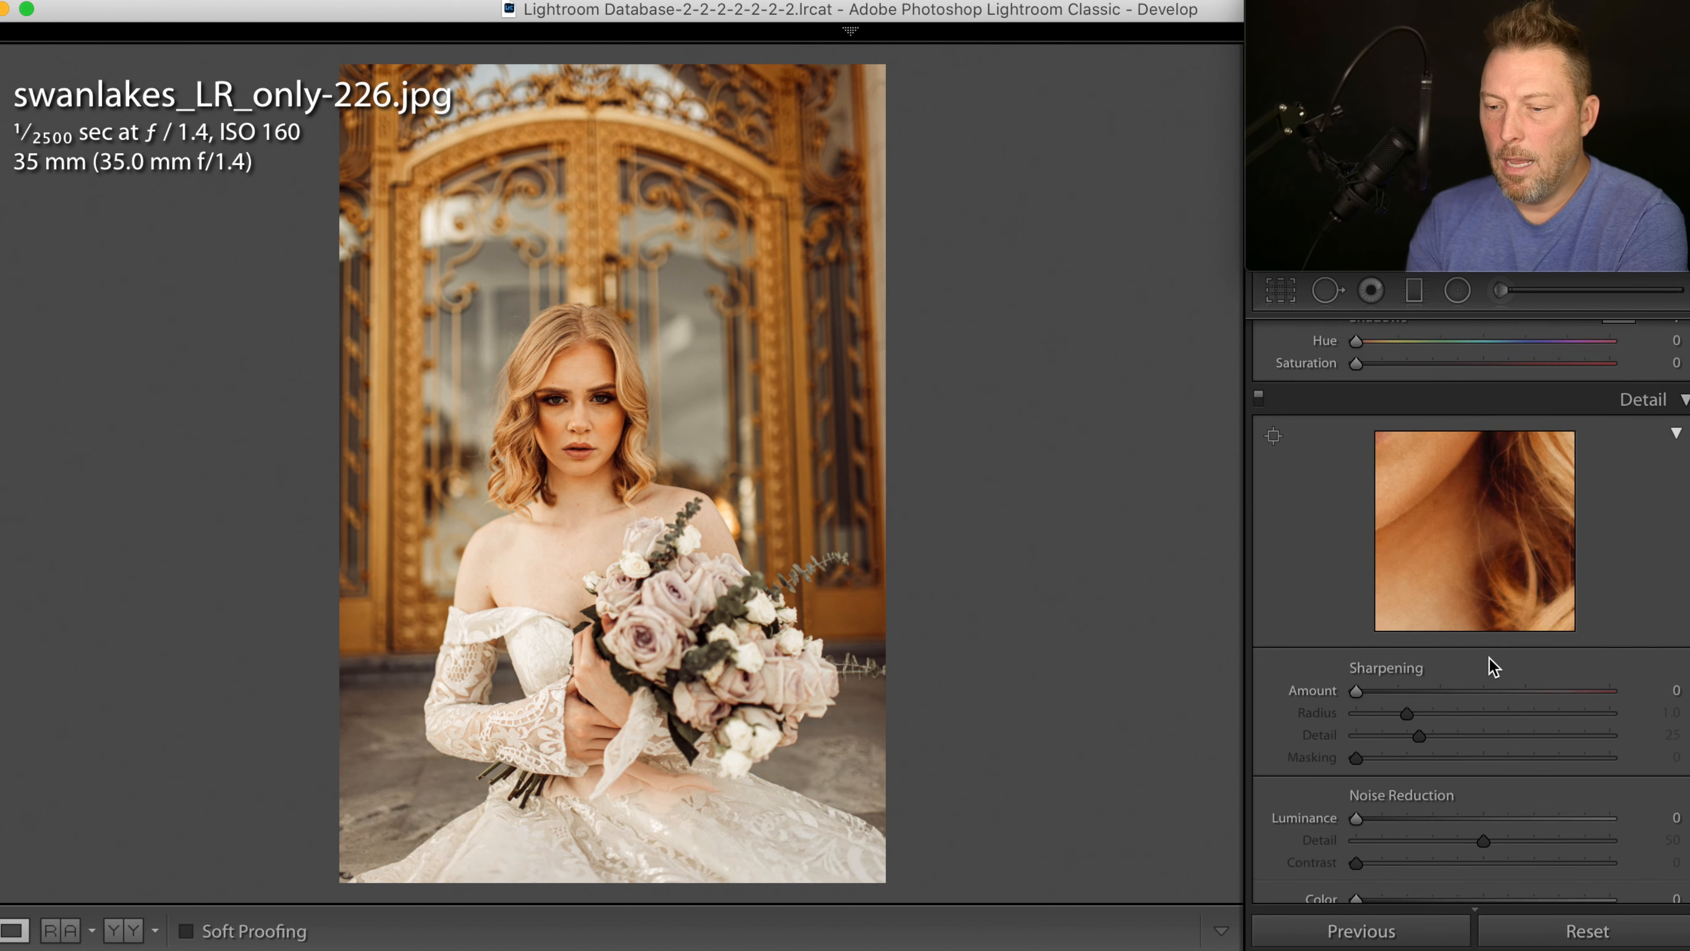
{"action": "scroll", "coordinate": [1489, 656], "scroll_direction": "down", "scroll_amount": 10}
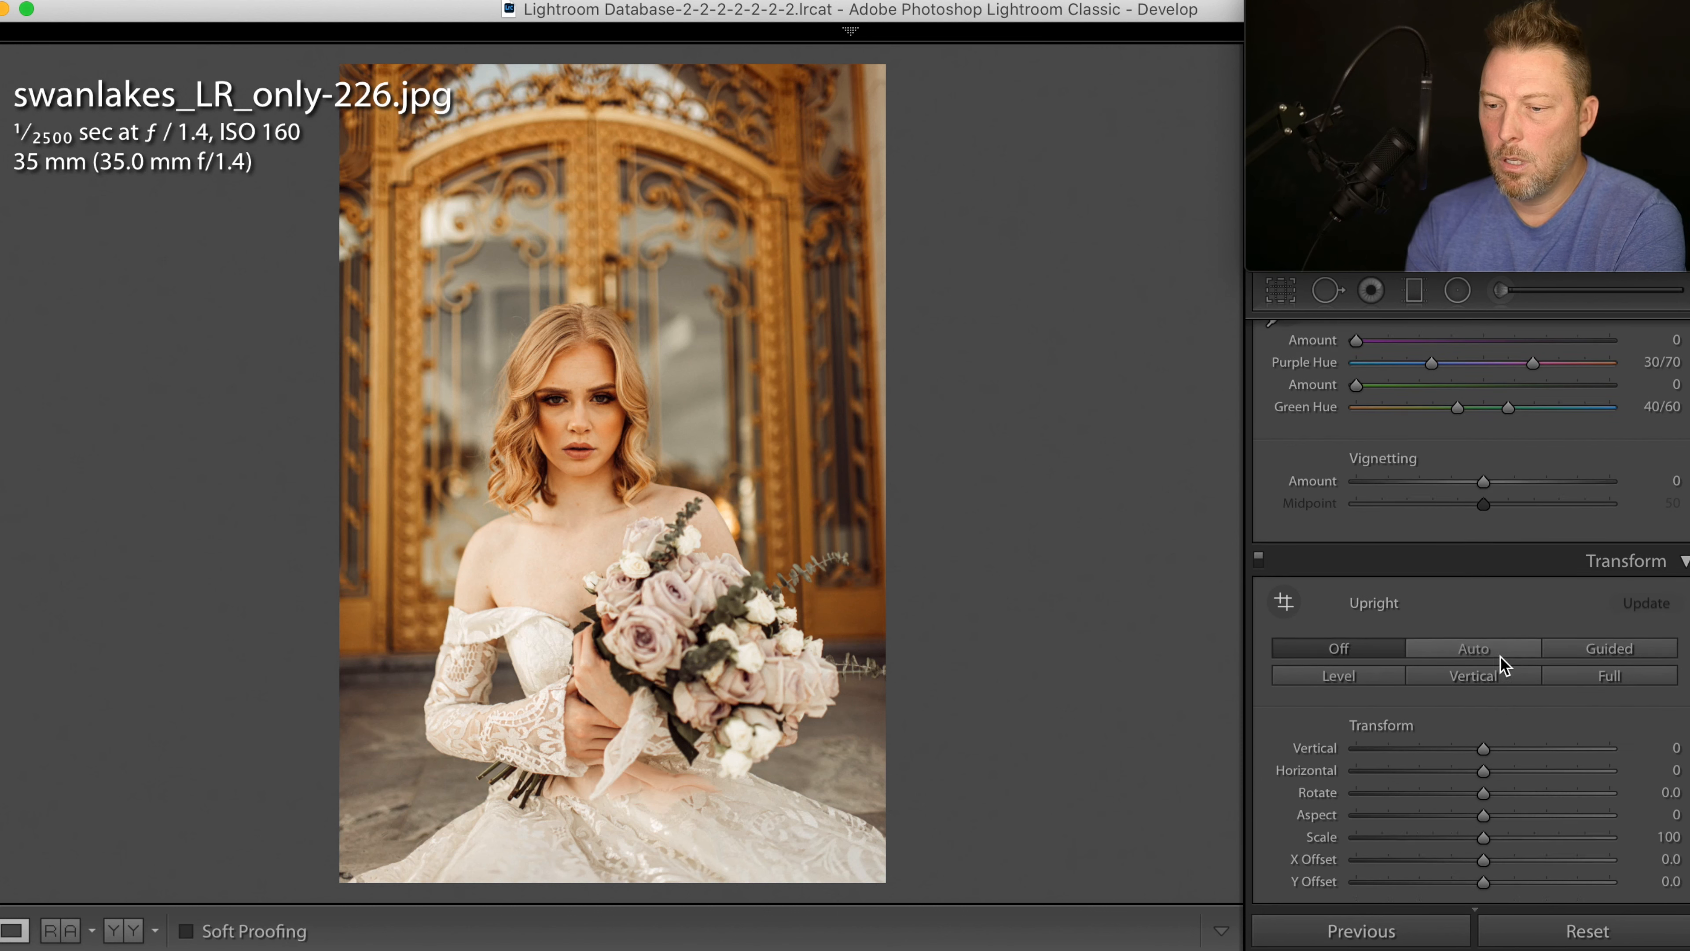
{"action": "left_click", "coordinate": [1655, 569]}
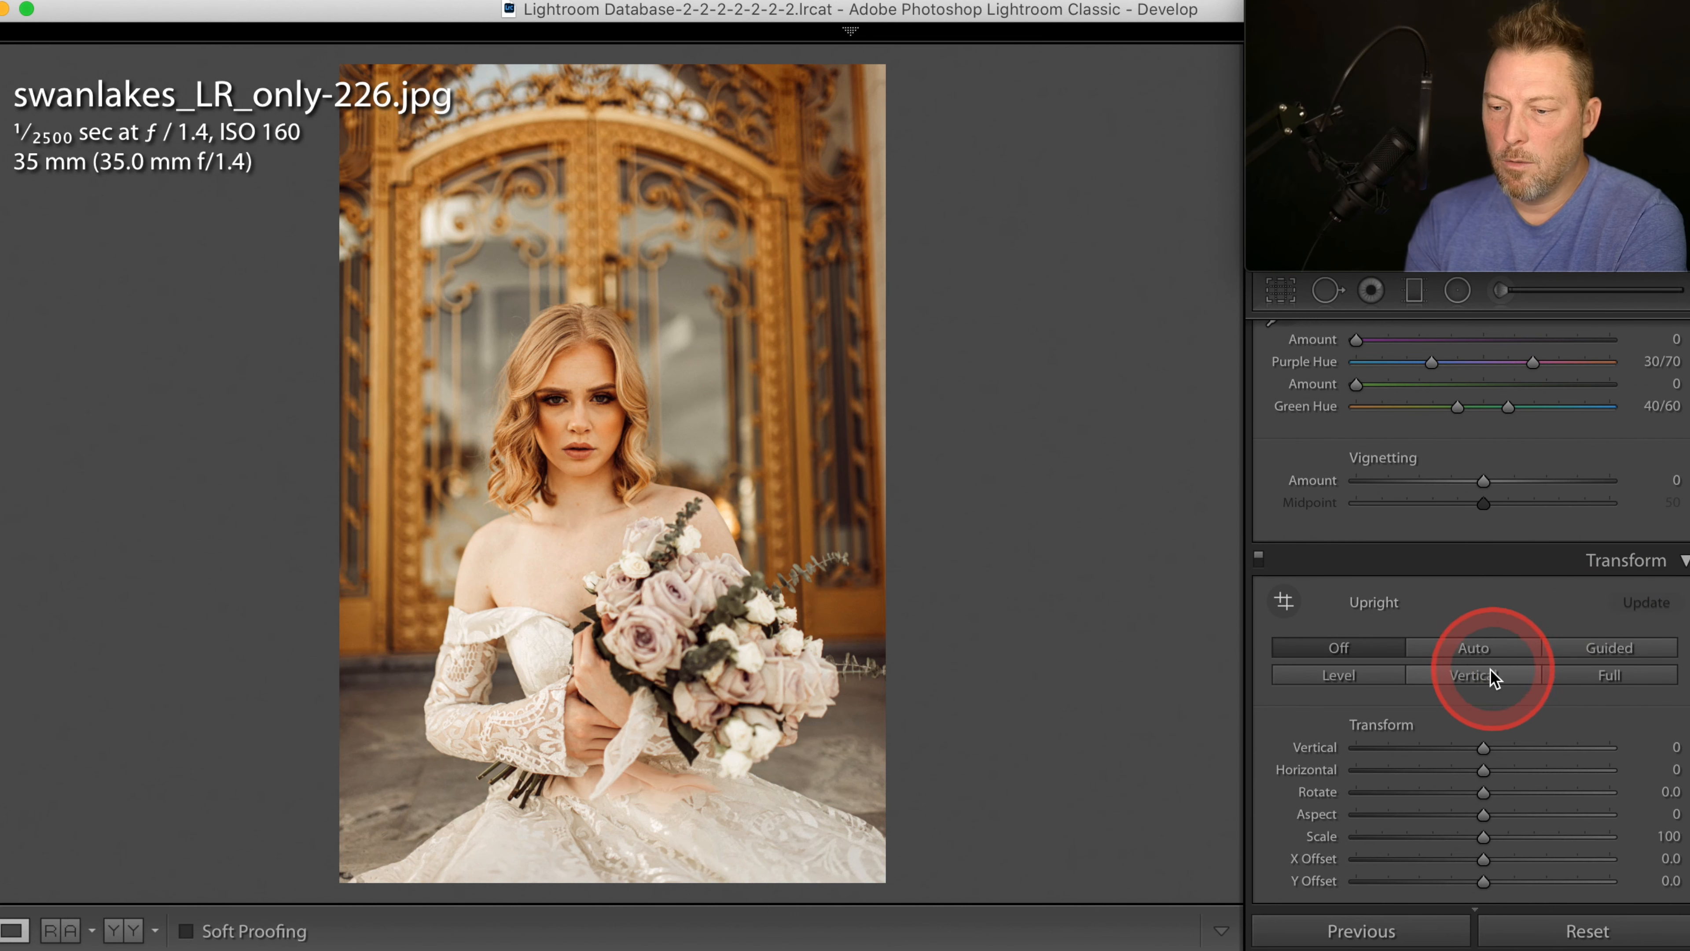
{"action": "left_click", "coordinate": [1475, 677]}
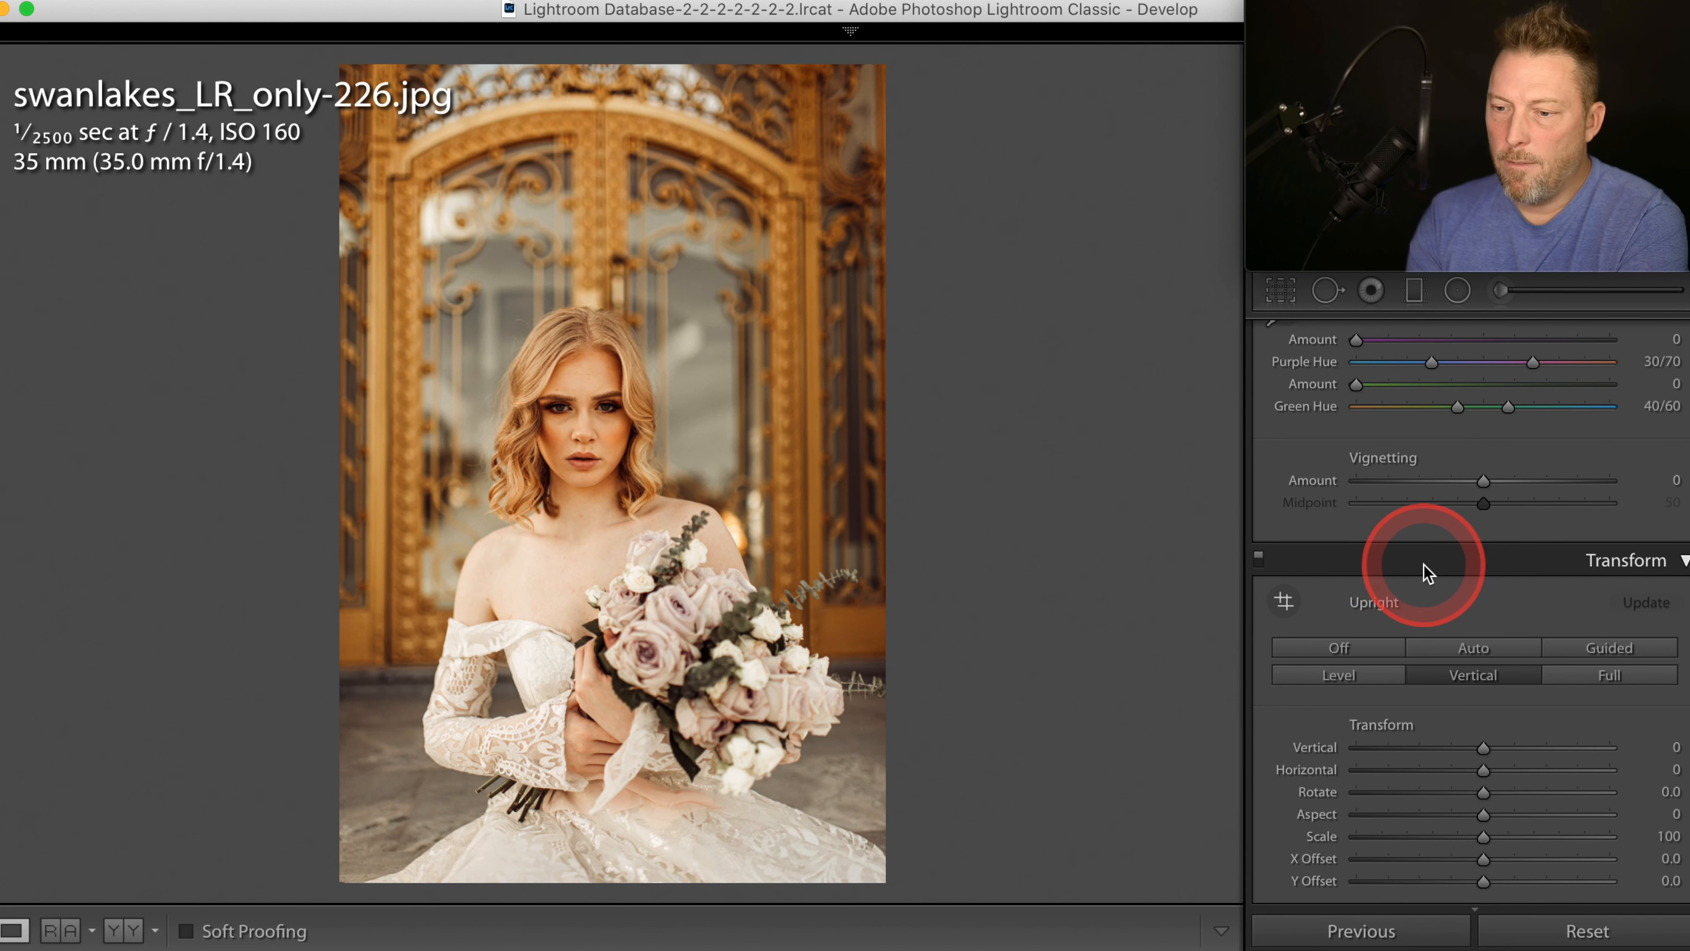
Step: Brush the bride's bare chest and shoulders with Temp 24, Tint 11, Exposure −0.27, Highlights −100 and Texture −31
{"action": "scroll", "coordinate": [1527, 543], "scroll_direction": "up", "scroll_amount": 20}
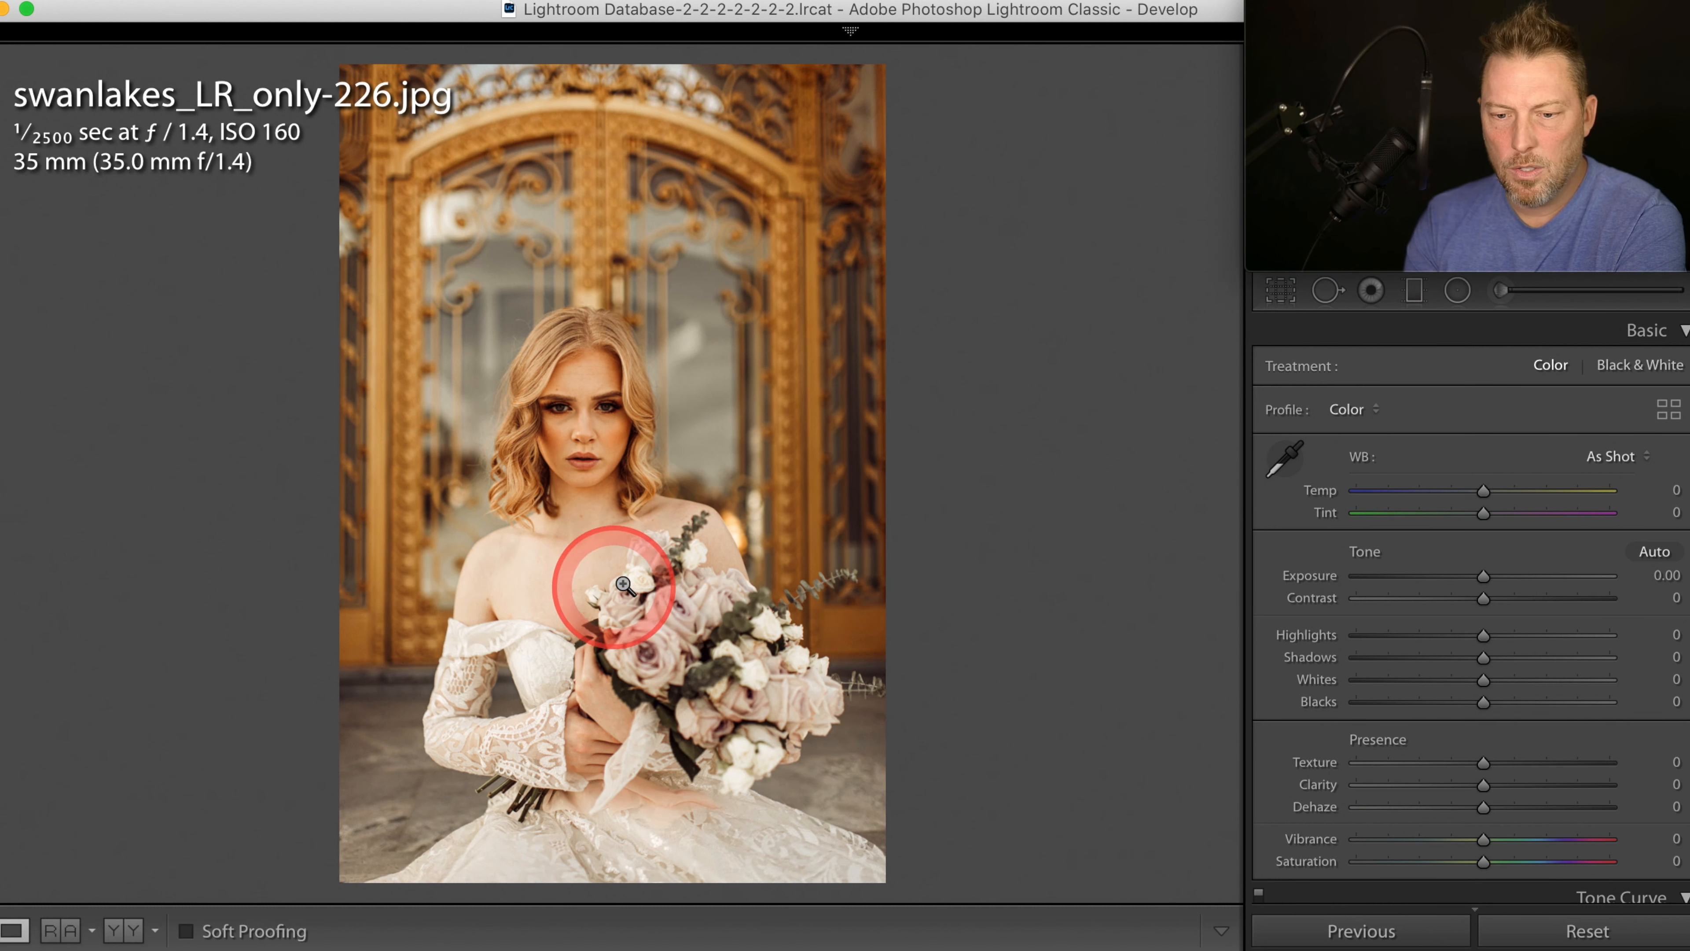
{"action": "left_click", "coordinate": [1584, 299]}
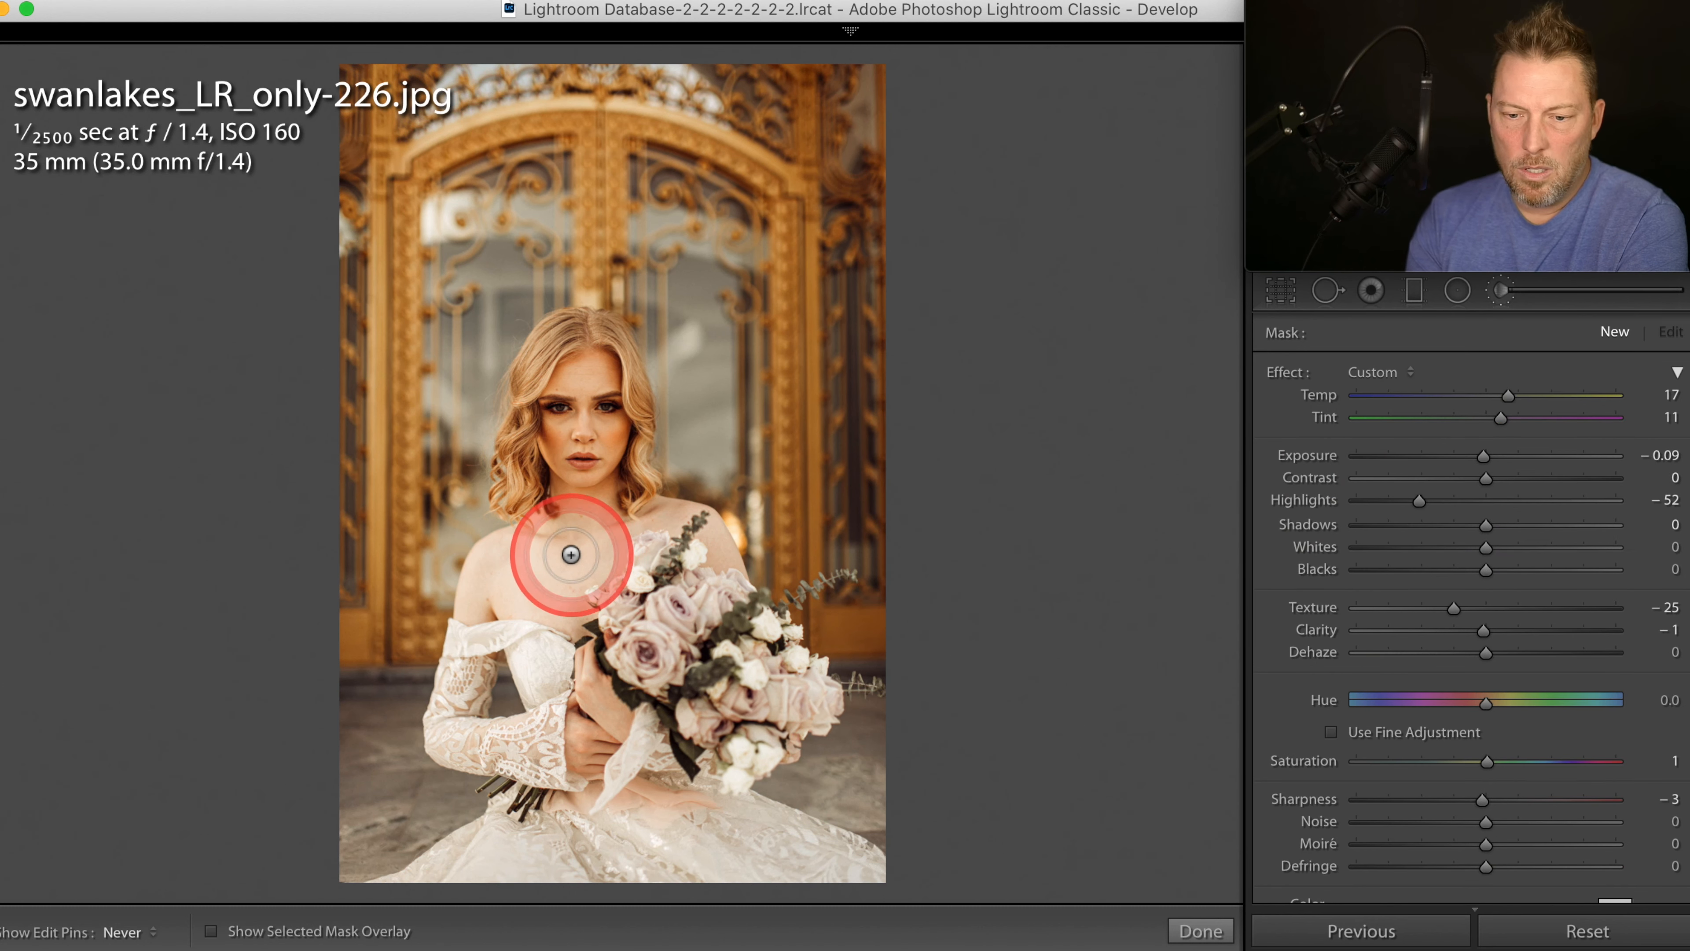
{"action": "mouse_move", "coordinate": [535, 588]}
{"action": "left_mouse_down"}
{"action": "mouse_move", "coordinate": [476, 607]}
{"action": "mouse_move", "coordinate": [496, 556]}
{"action": "mouse_move", "coordinate": [526, 542]}
{"action": "mouse_move", "coordinate": [661, 522]}
{"action": "mouse_move", "coordinate": [604, 565]}
{"action": "mouse_move", "coordinate": [508, 565]}
{"action": "mouse_move", "coordinate": [508, 596]}
{"action": "mouse_move", "coordinate": [558, 604]}
{"action": "left_mouse_up"}
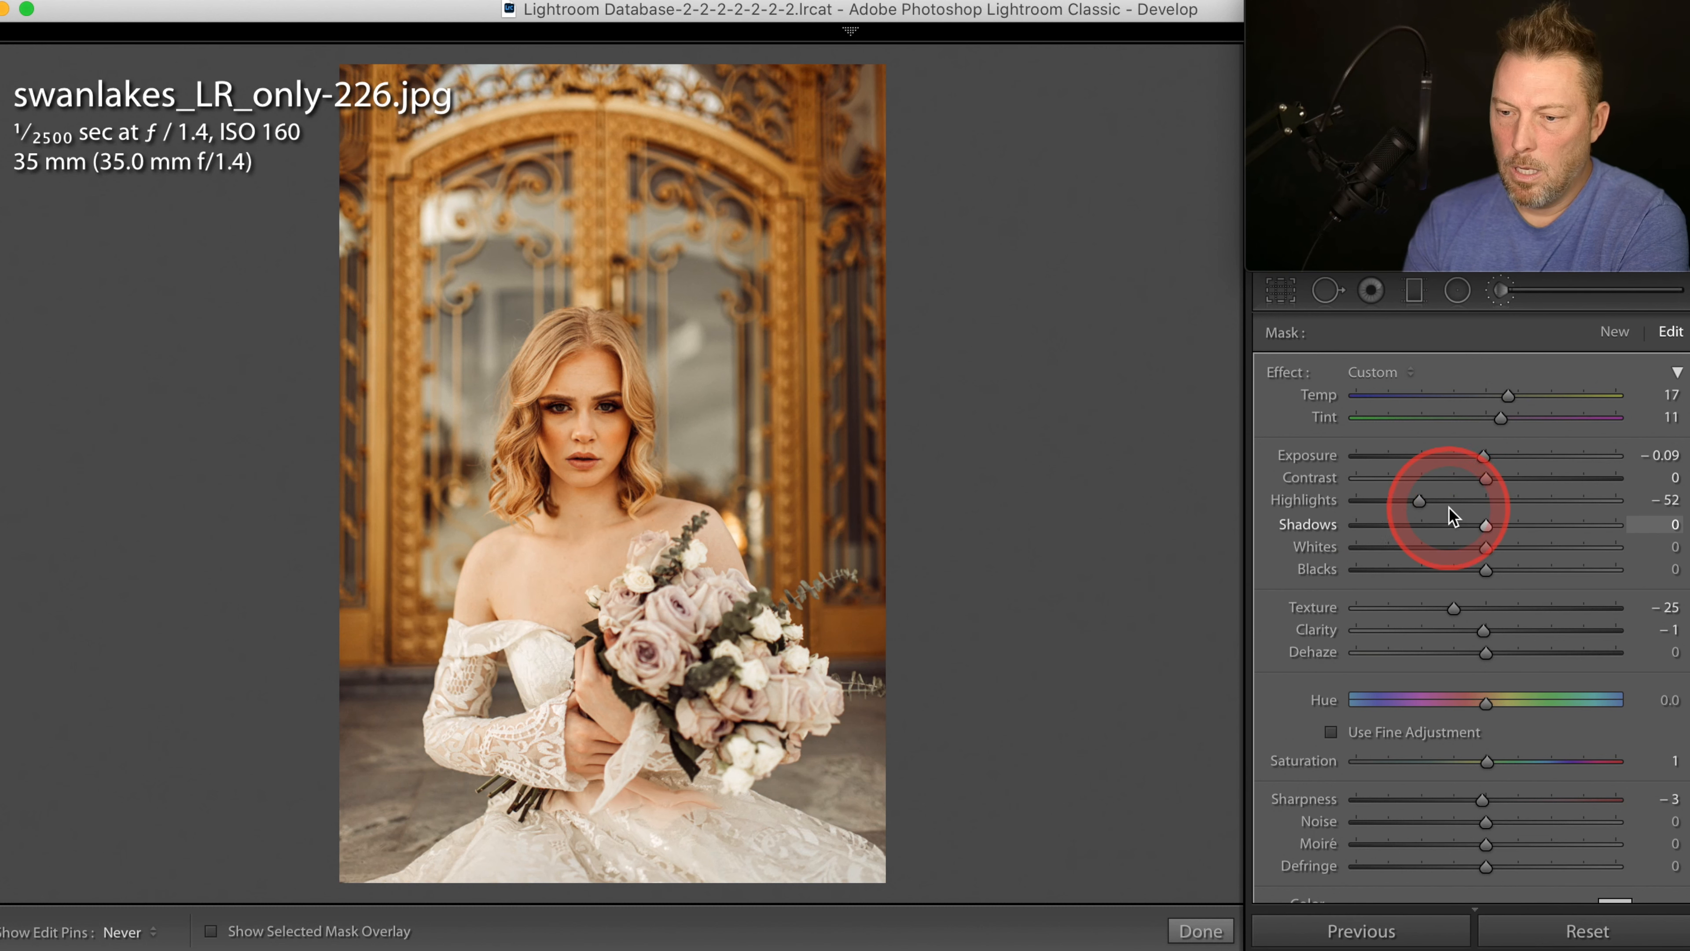
{"action": "left_click_drag", "start_coordinate": [1421, 504], "coordinate": [1382, 507]}
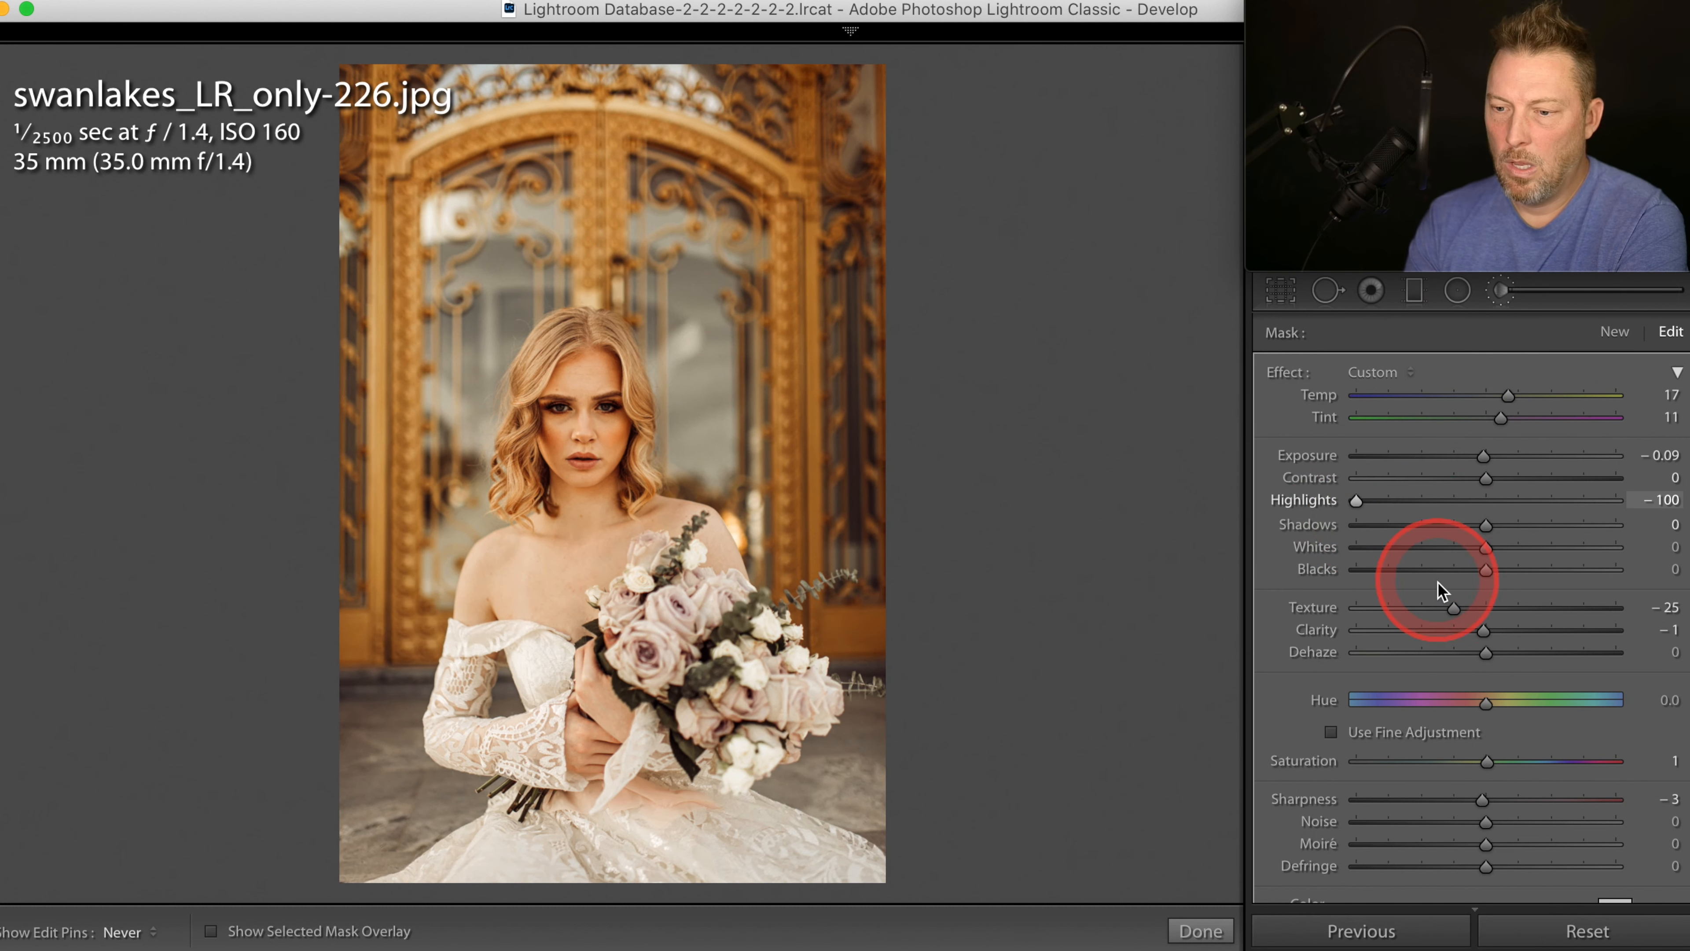
{"action": "left_click_drag", "start_coordinate": [1454, 608], "coordinate": [1446, 608]}
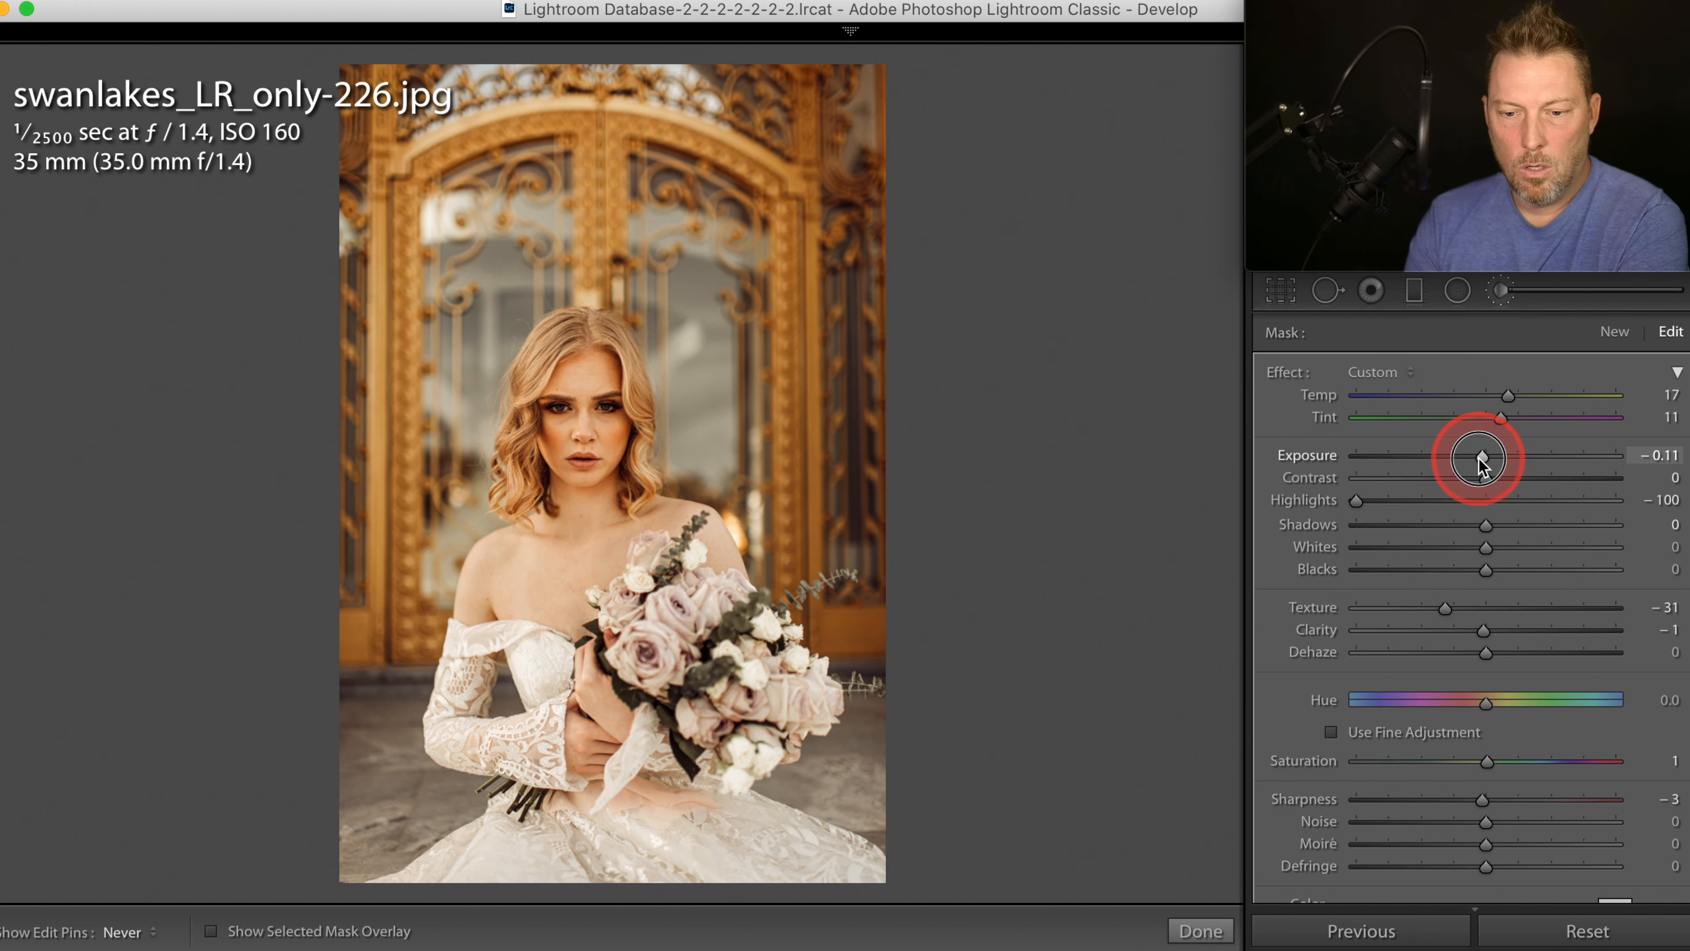
{"action": "left_click_drag", "start_coordinate": [1474, 459], "coordinate": [1477, 458]}
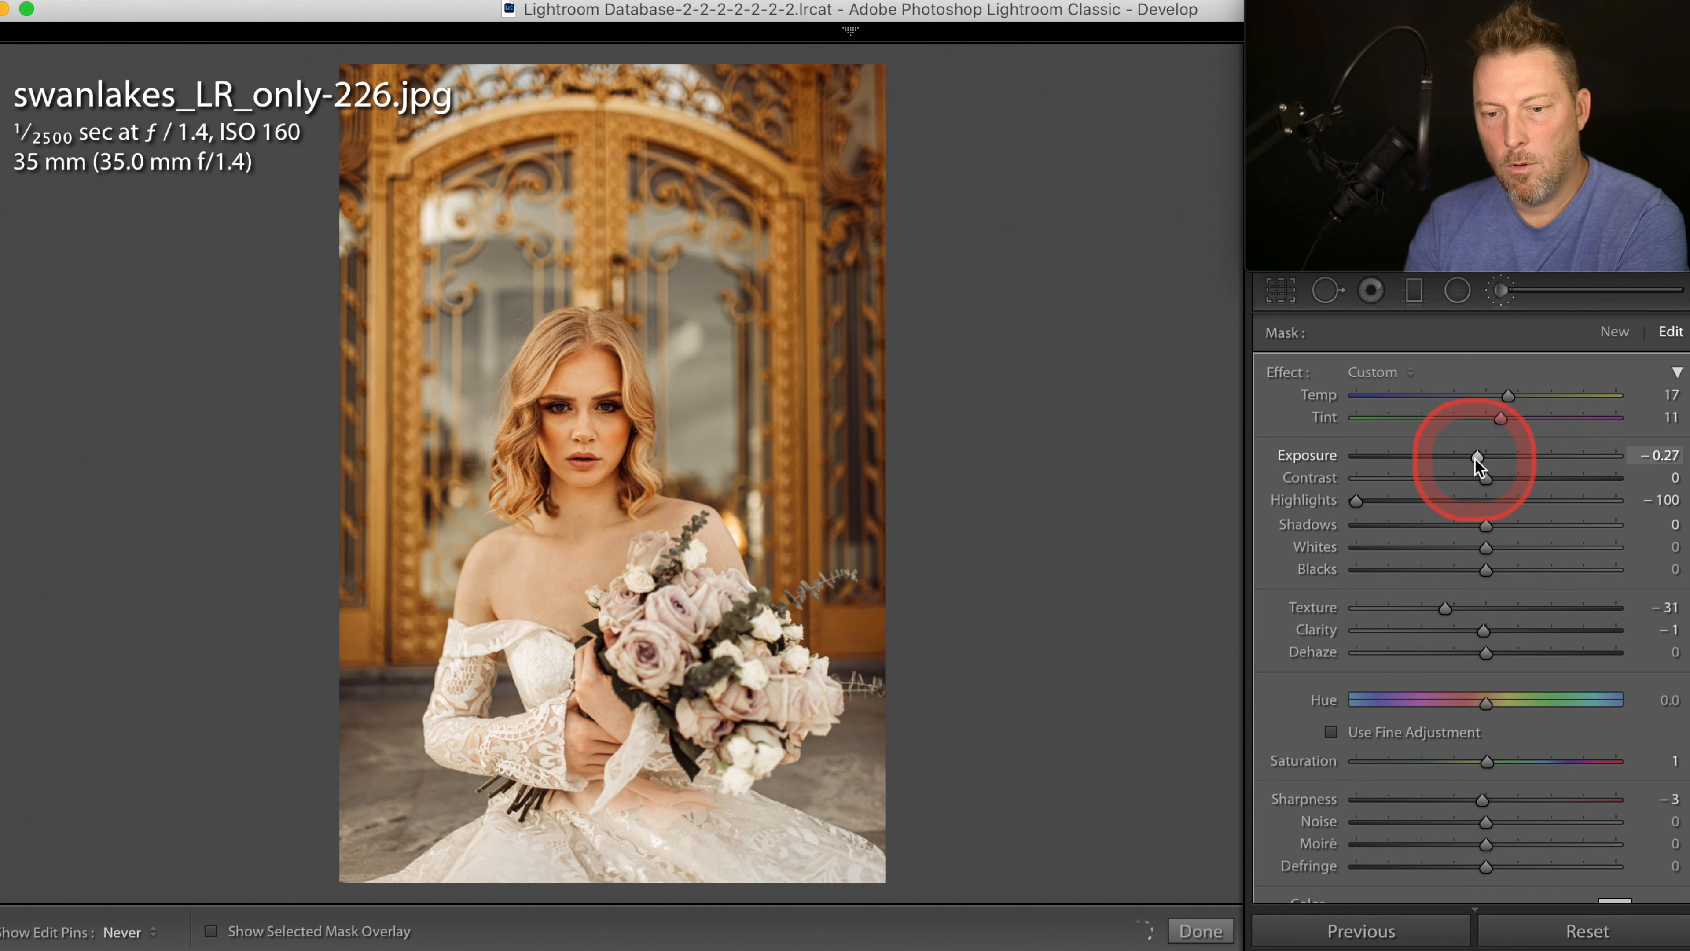
{"action": "left_click_drag", "start_coordinate": [1508, 396], "coordinate": [1516, 399]}
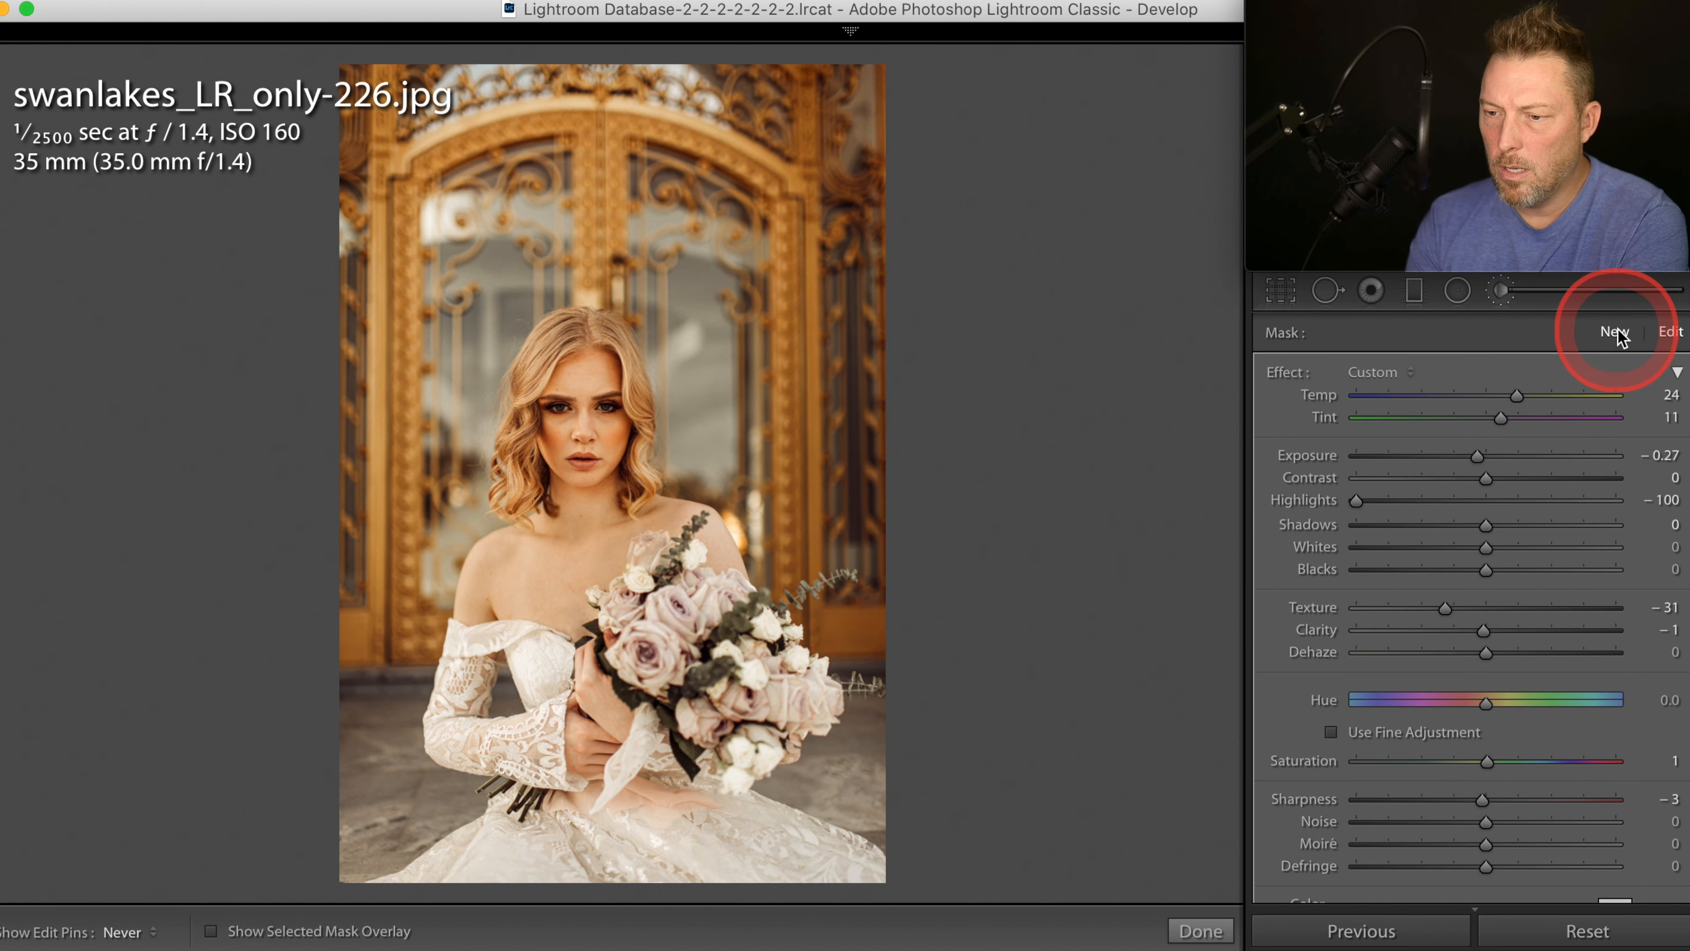
Step: Brush the bride's face with a new mask at Temp 0, Tint 2, Highlights −1, Shadows 35 and Texture 0, and compare against the pre-brush history state
{"action": "left_click", "coordinate": [1616, 333]}
{"action": "left_click", "coordinate": [1510, 397]}
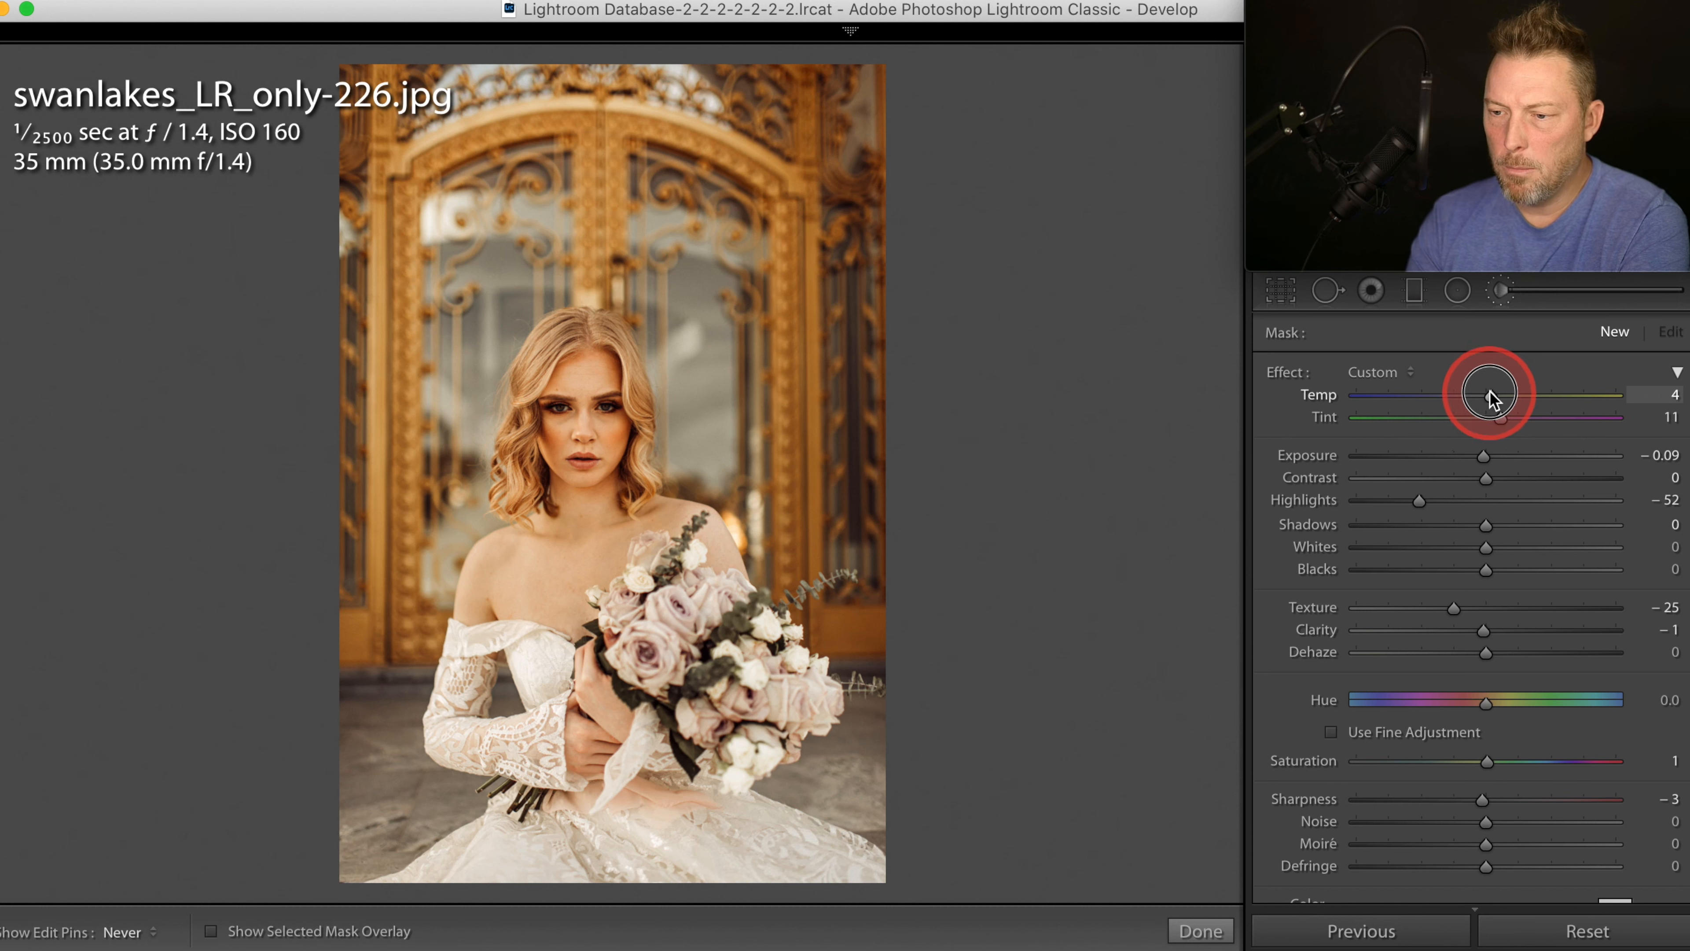
{"action": "left_click_drag", "start_coordinate": [1487, 396], "coordinate": [1492, 421]}
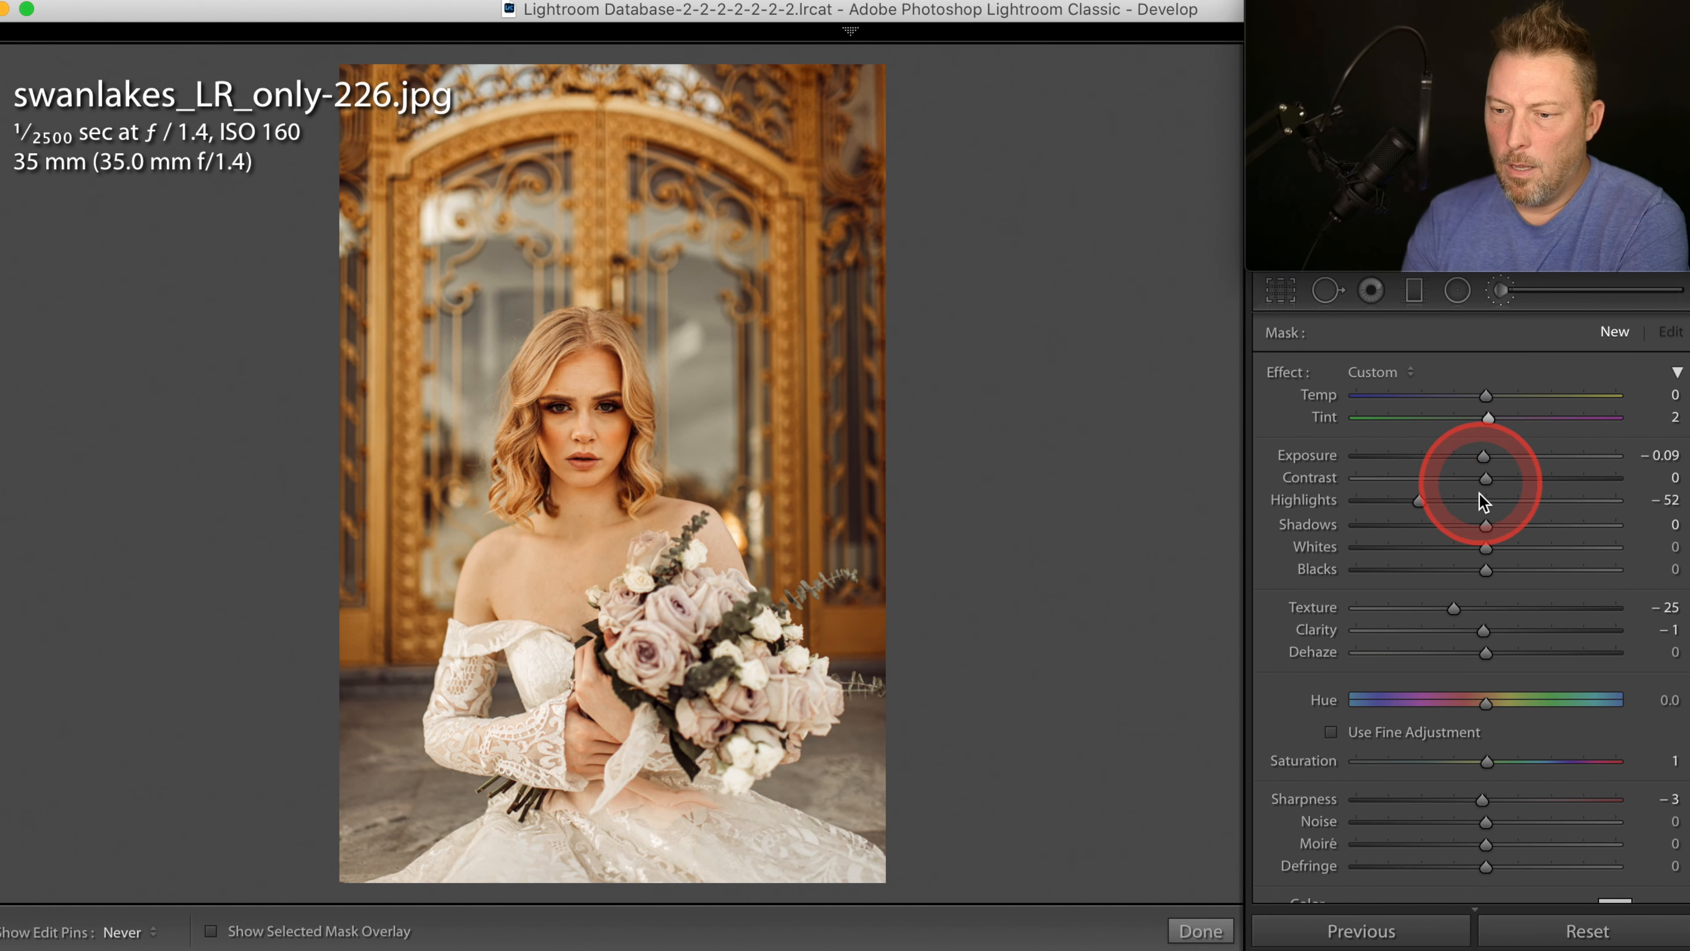
{"action": "left_click_drag", "start_coordinate": [1486, 525], "coordinate": [1532, 526]}
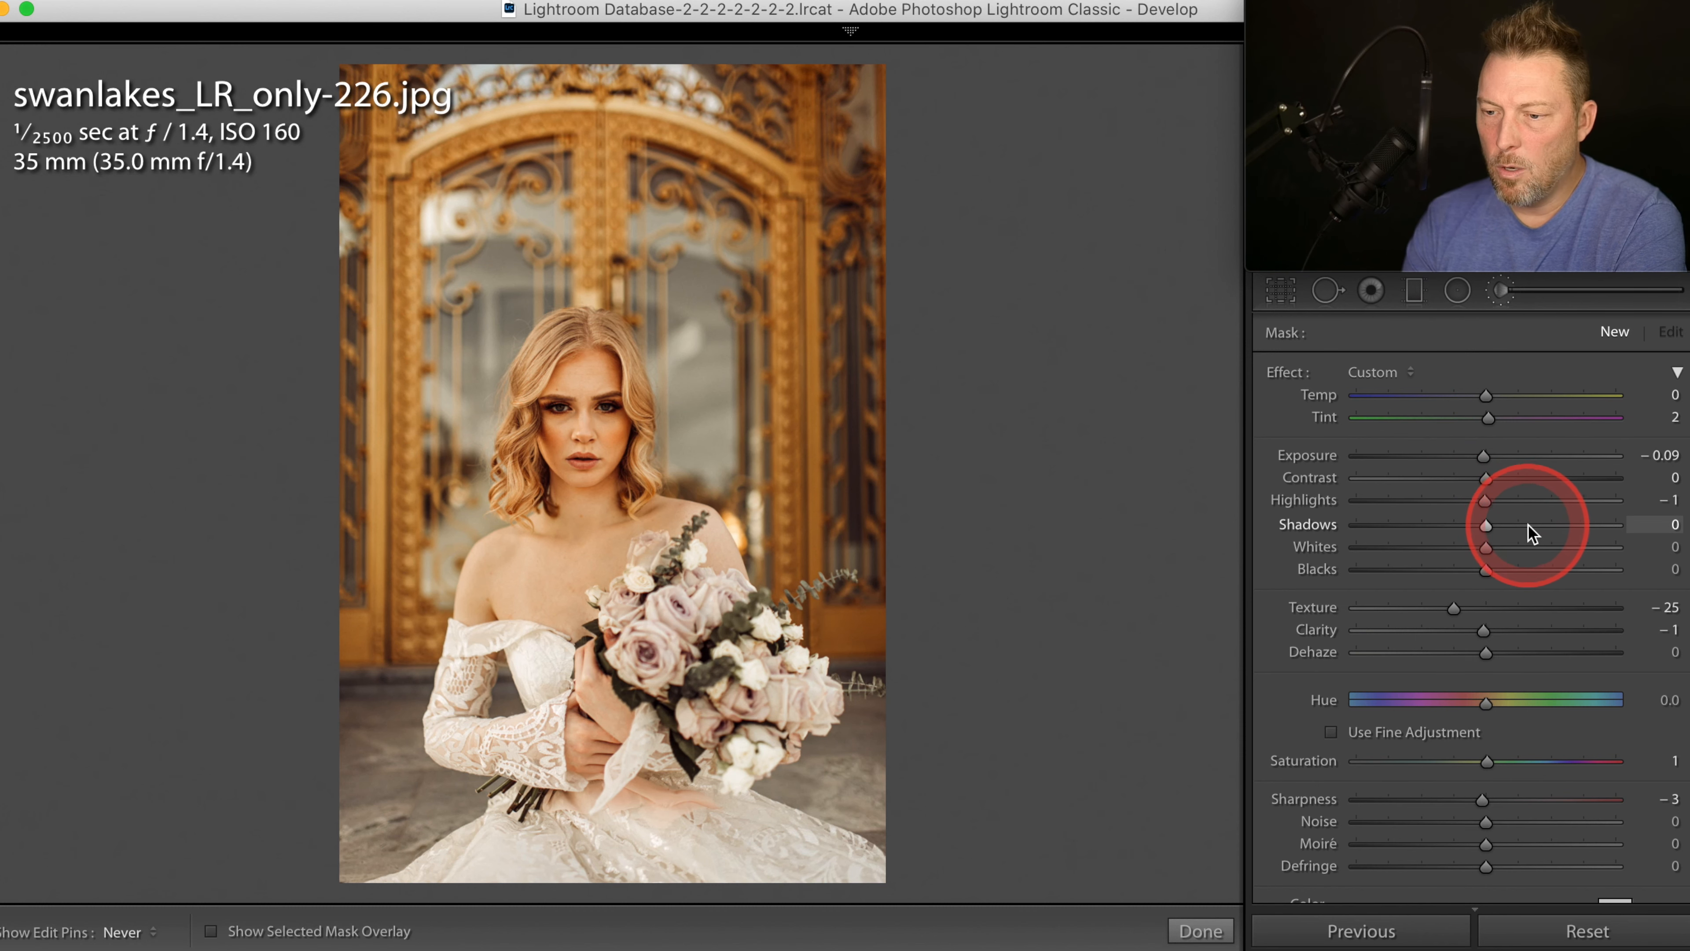
{"action": "double_click", "coordinate": [1485, 606]}
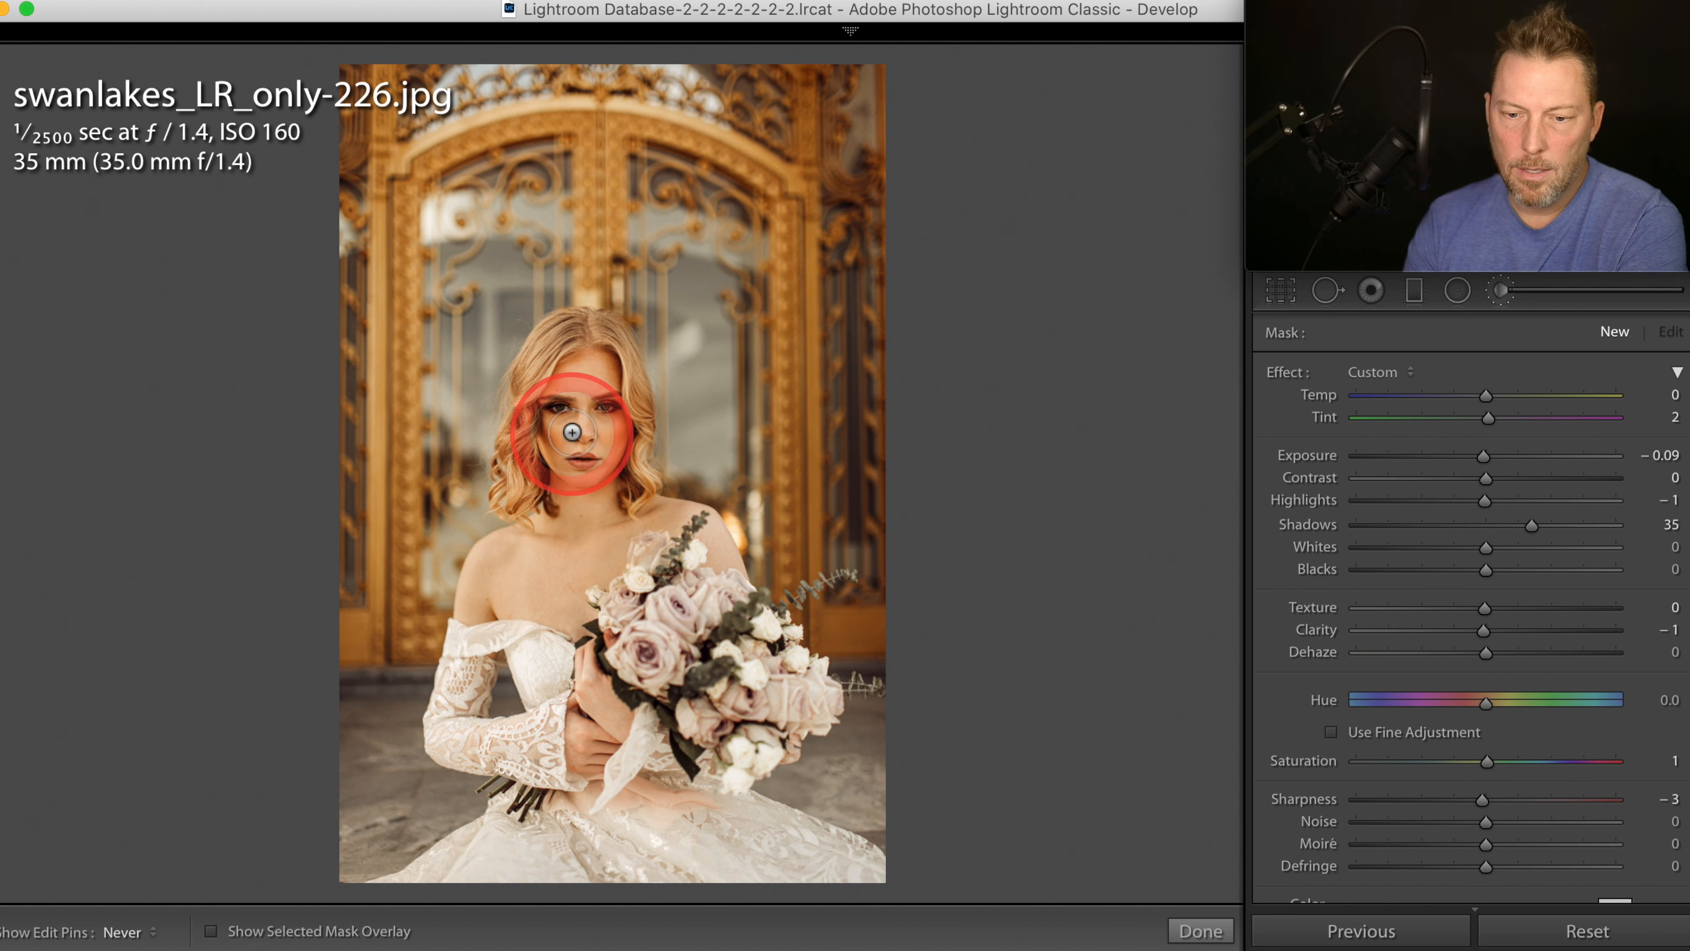
{"action": "mouse_move", "coordinate": [559, 414]}
{"action": "left_mouse_down"}
{"action": "mouse_move", "coordinate": [567, 436]}
{"action": "mouse_move", "coordinate": [612, 424]}
{"action": "mouse_move", "coordinate": [574, 385]}
{"action": "mouse_move", "coordinate": [605, 442]}
{"action": "mouse_move", "coordinate": [574, 475]}
{"action": "left_mouse_up"}
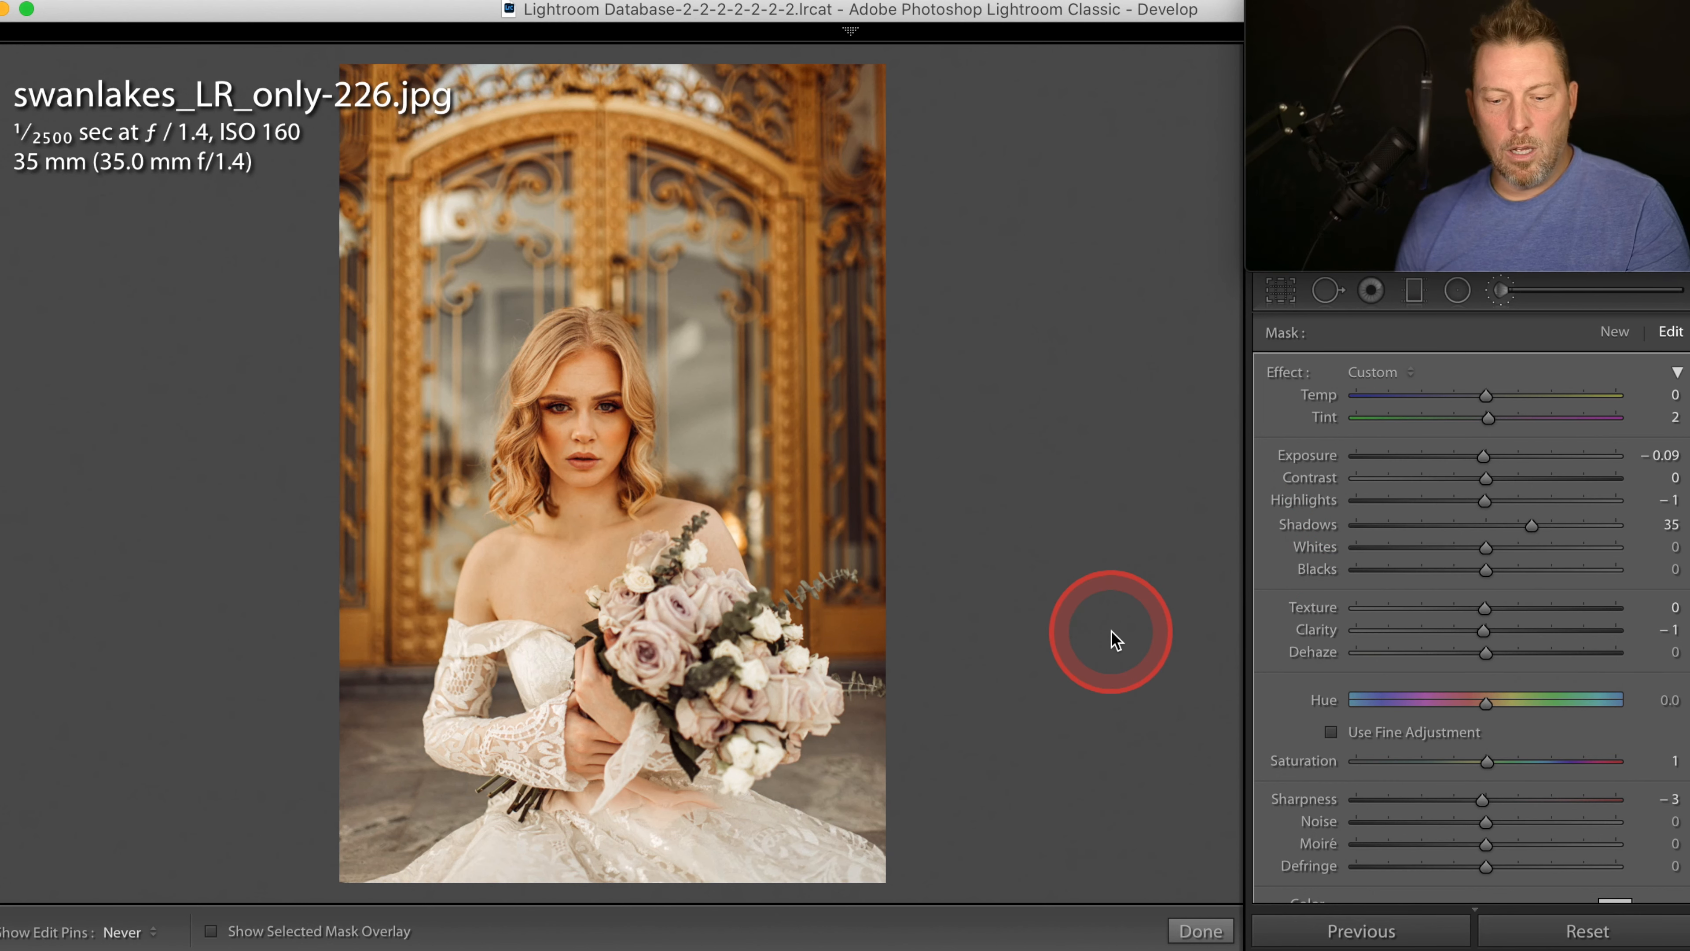
{"action": "left_click", "coordinate": [112, 580]}
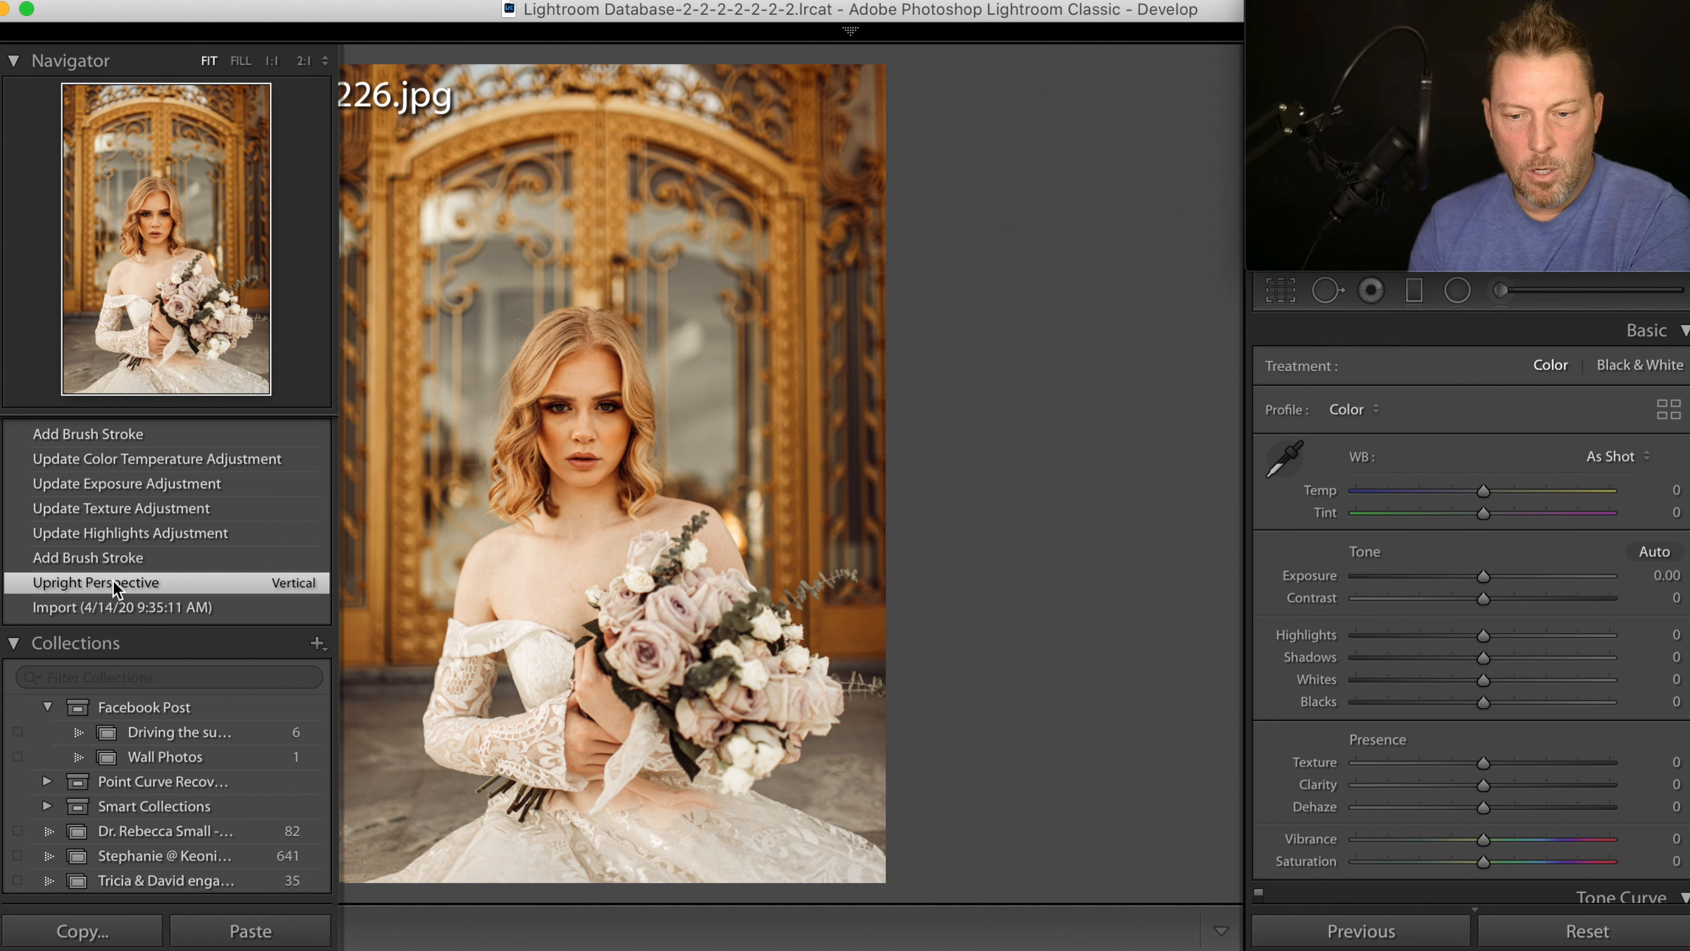
{"action": "left_click", "coordinate": [99, 437]}
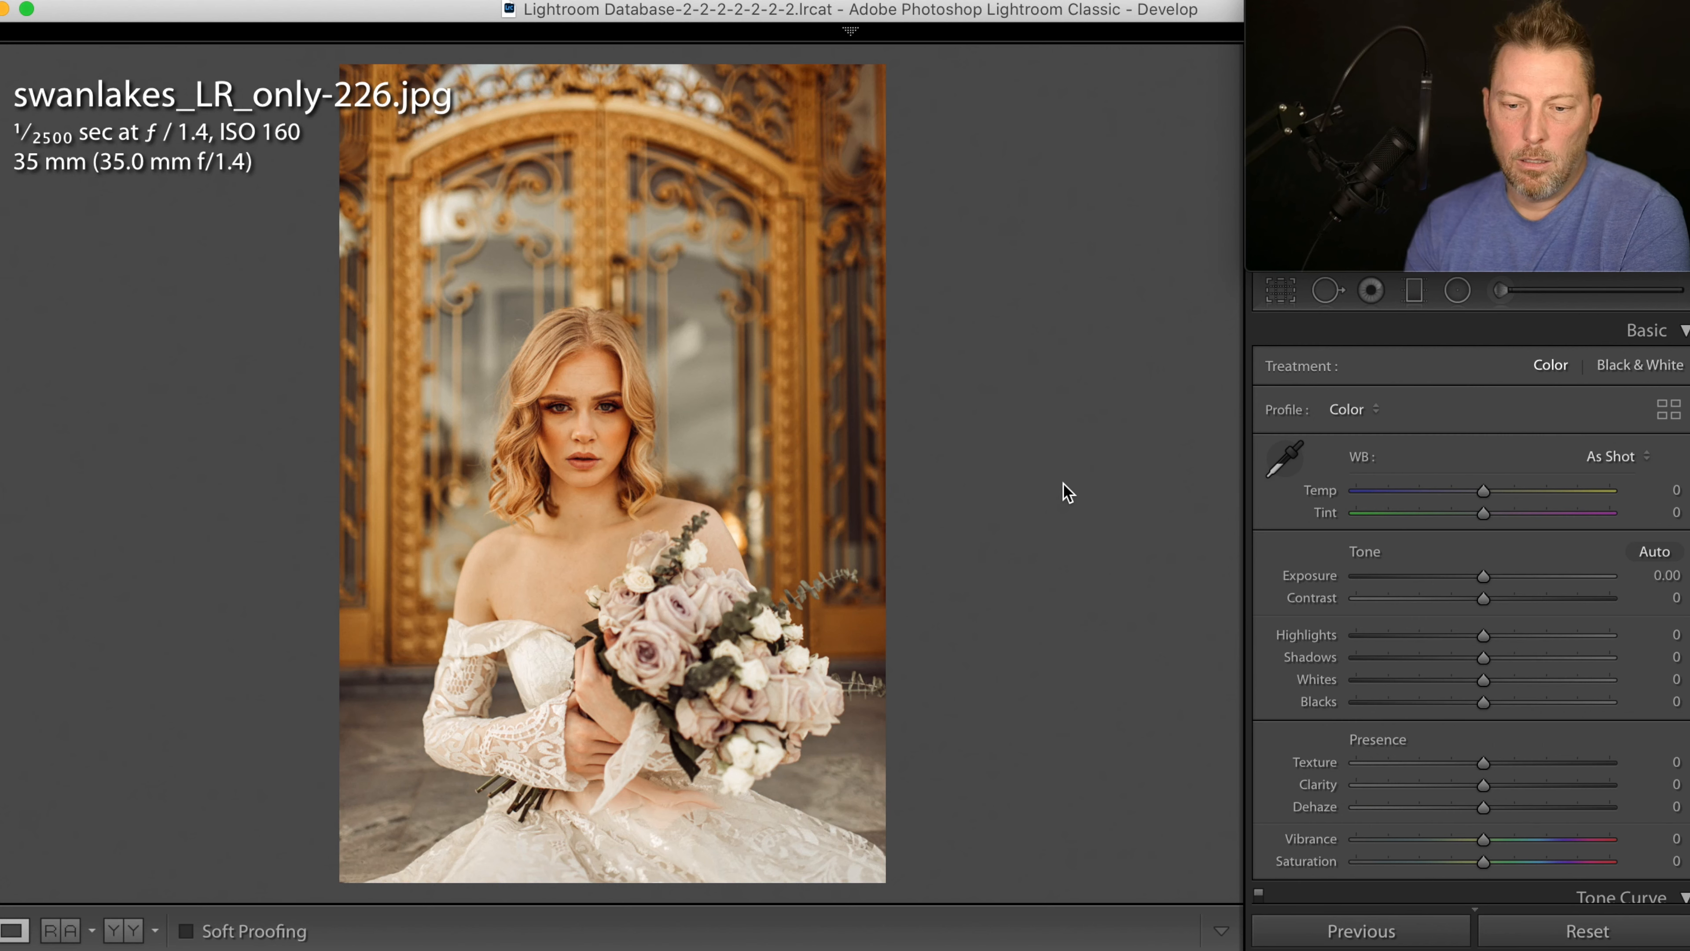
Step: Go to the next photo, tgs_collective_ps.jpg, crop it tighter around the woman and rotate it to an angle of −2.05
{"action": "key", "text": "Right"}
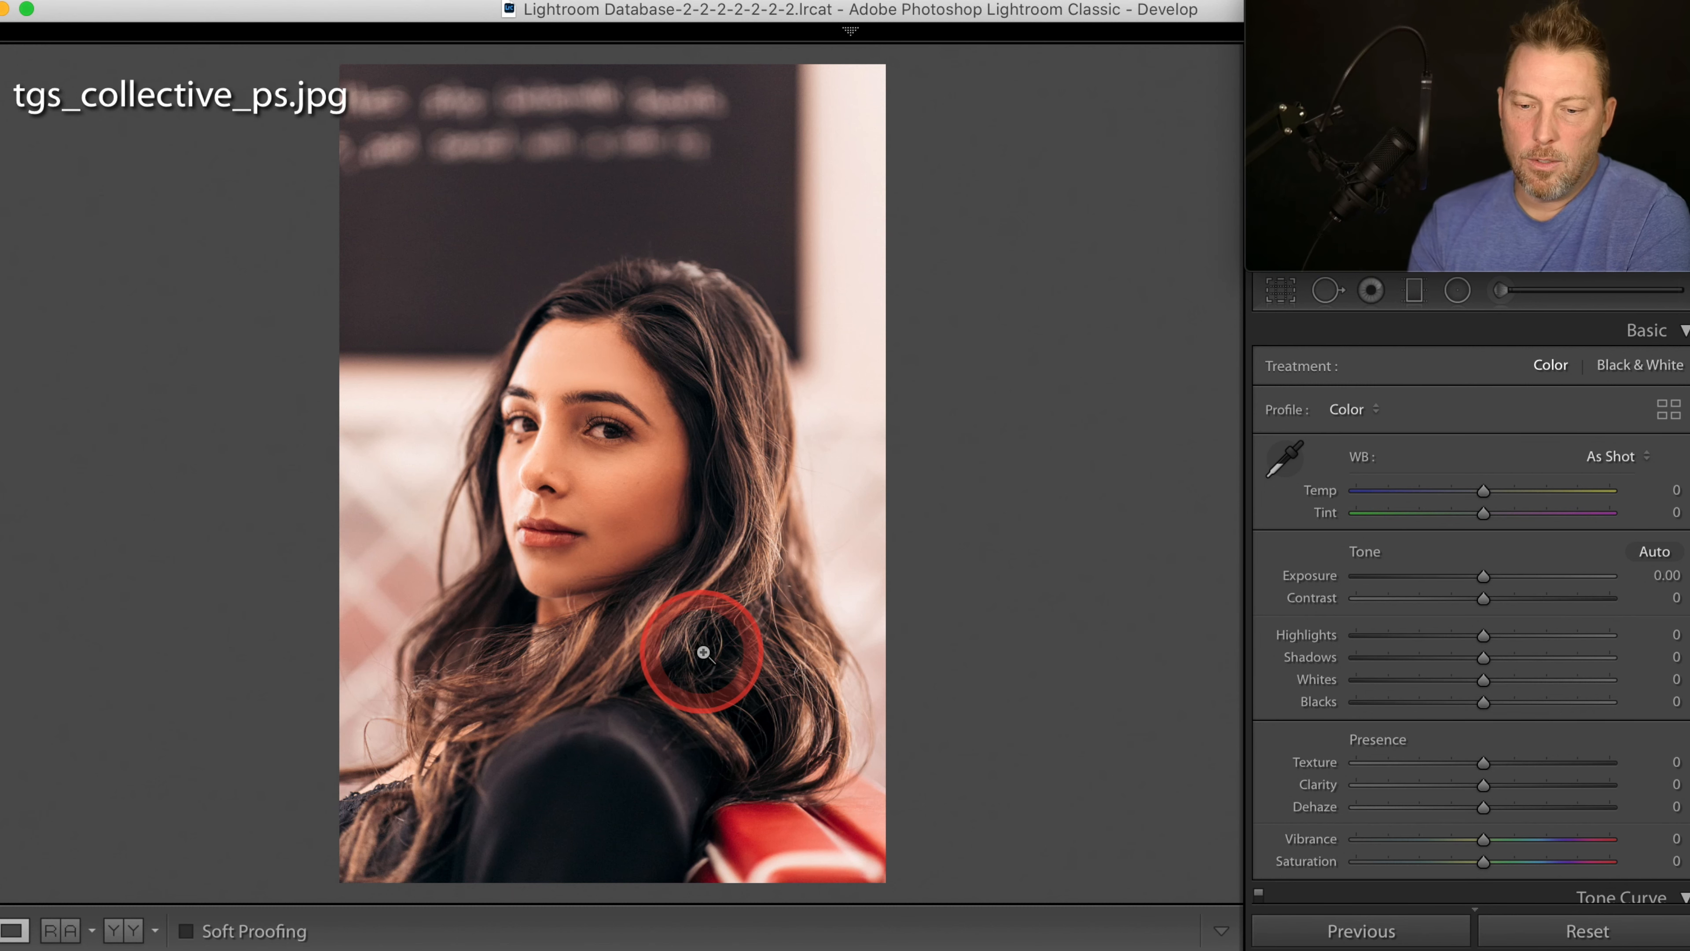
{"action": "left_click", "coordinate": [1281, 292]}
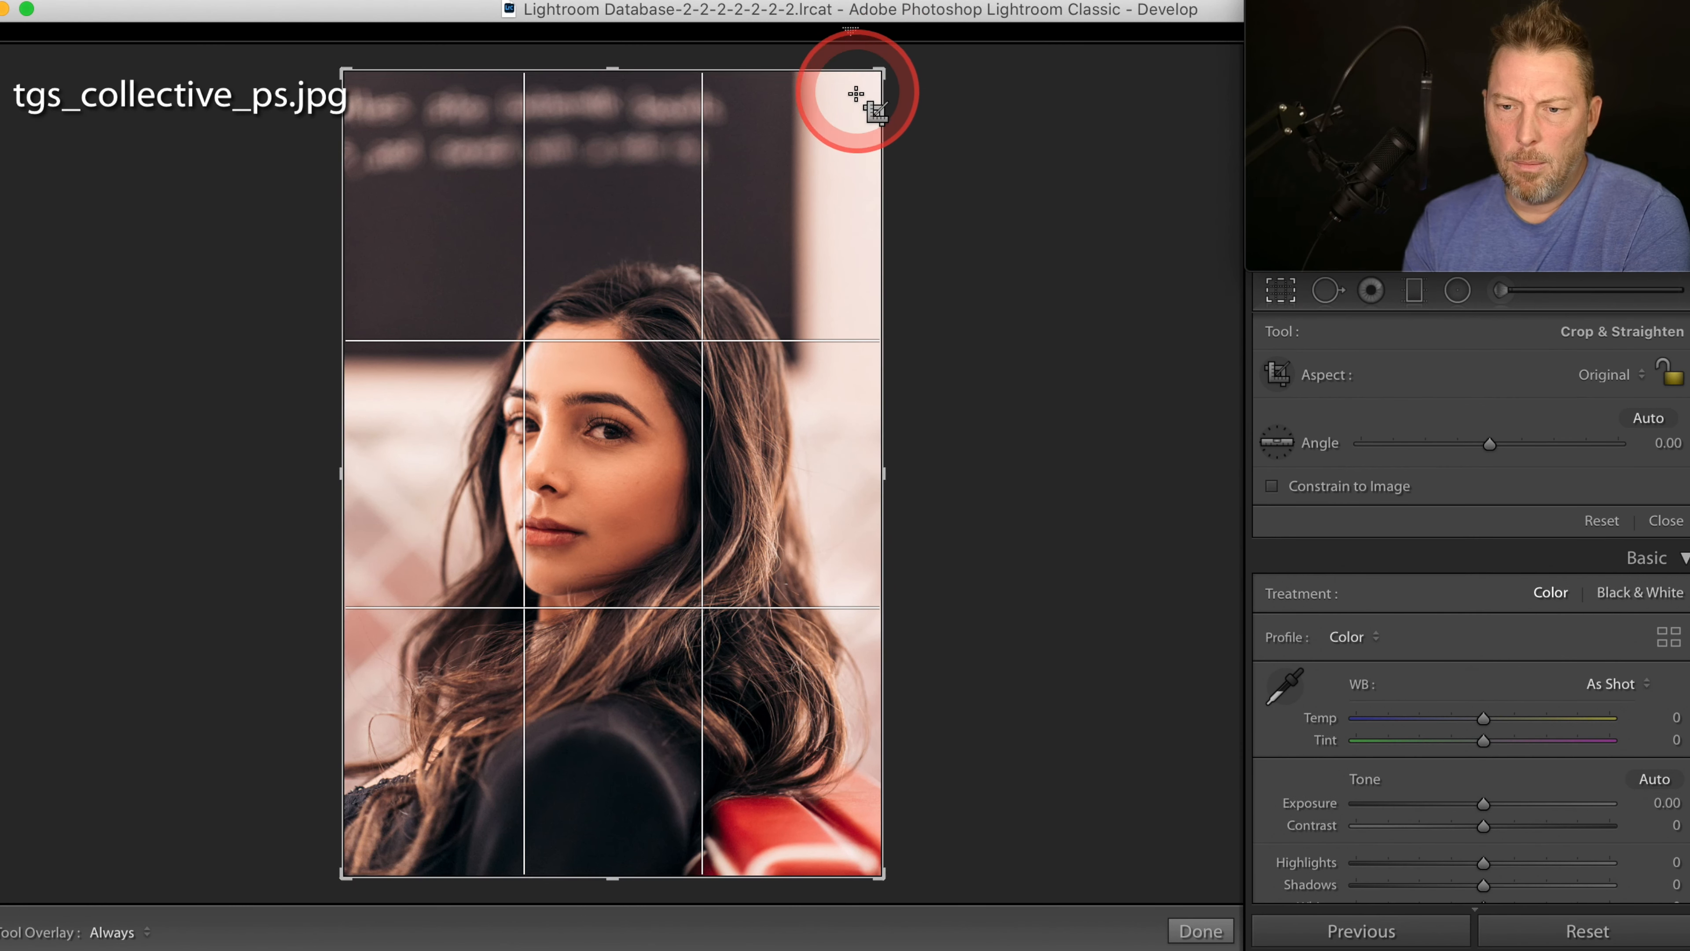
{"action": "left_click_drag", "start_coordinate": [883, 72], "coordinate": [836, 105]}
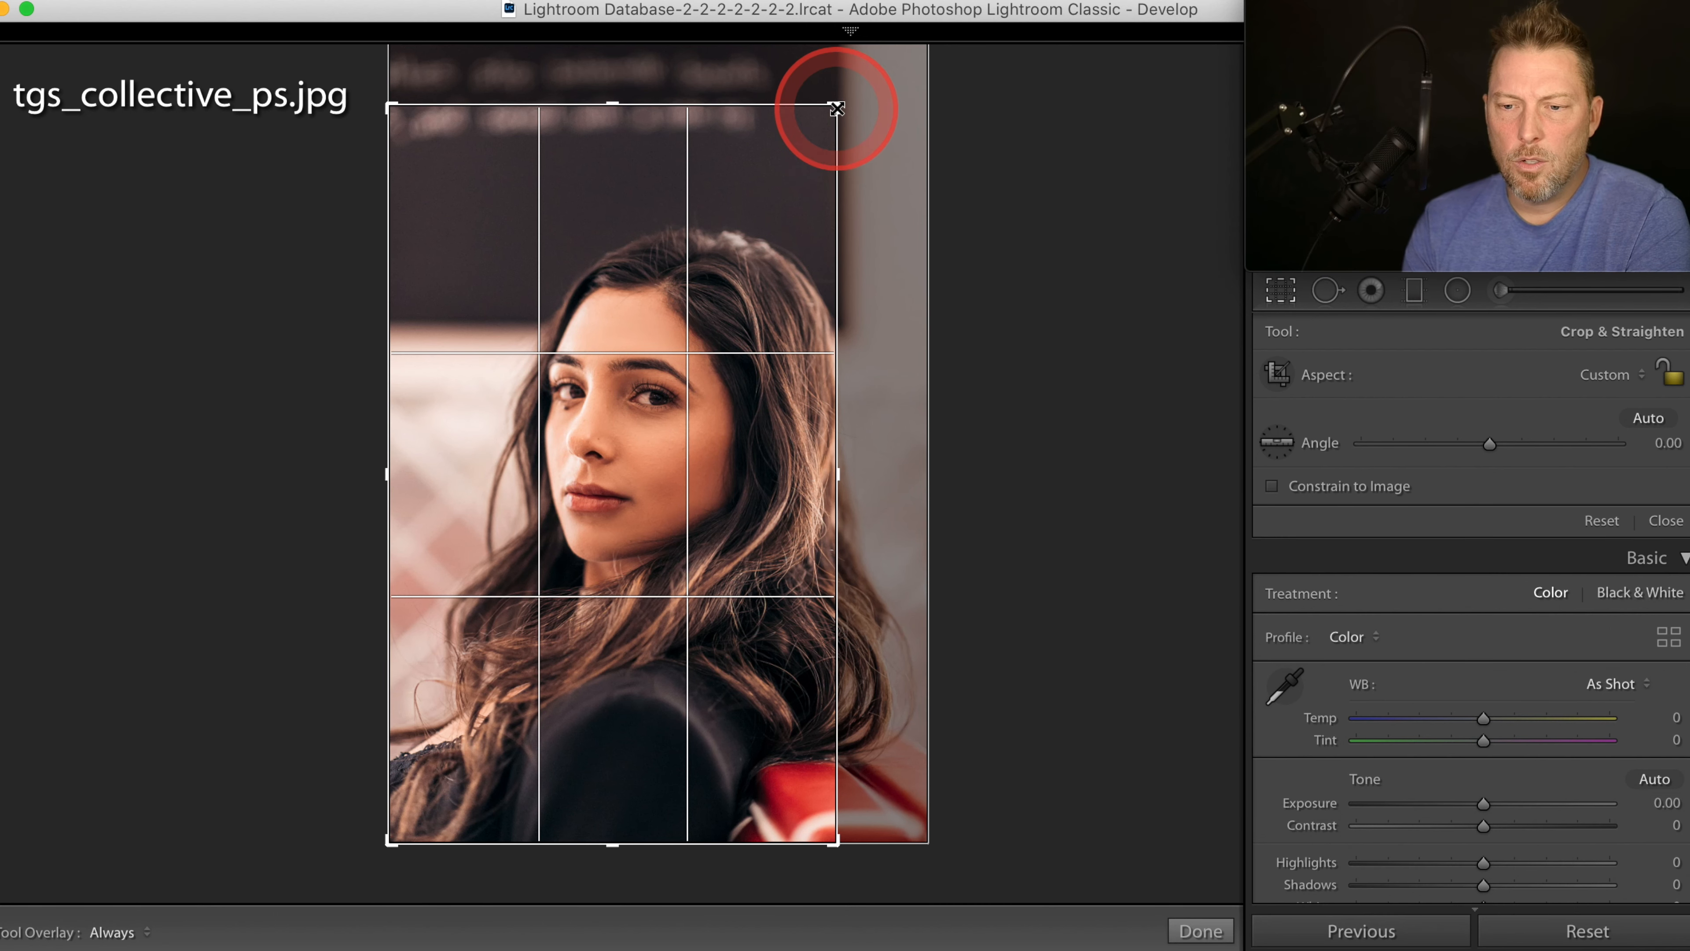
{"action": "left_click_drag", "start_coordinate": [837, 108], "coordinate": [818, 141]}
{"action": "left_click_drag", "start_coordinate": [728, 253], "coordinate": [691, 251]}
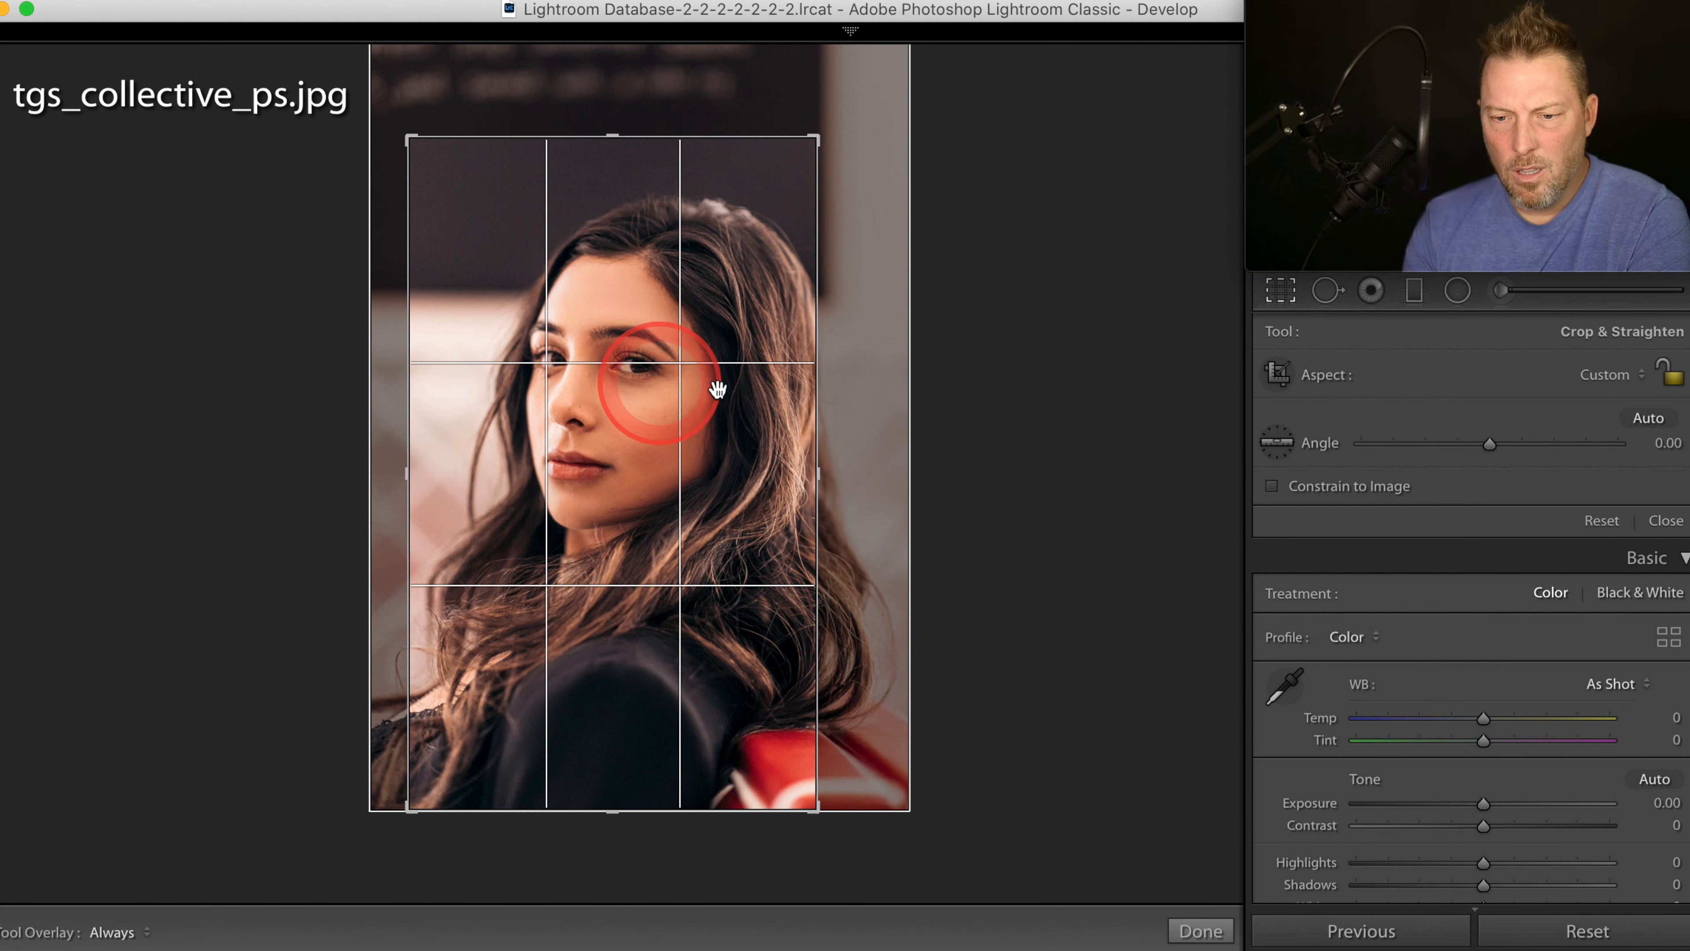
{"action": "left_click_drag", "start_coordinate": [834, 120], "coordinate": [825, 110]}
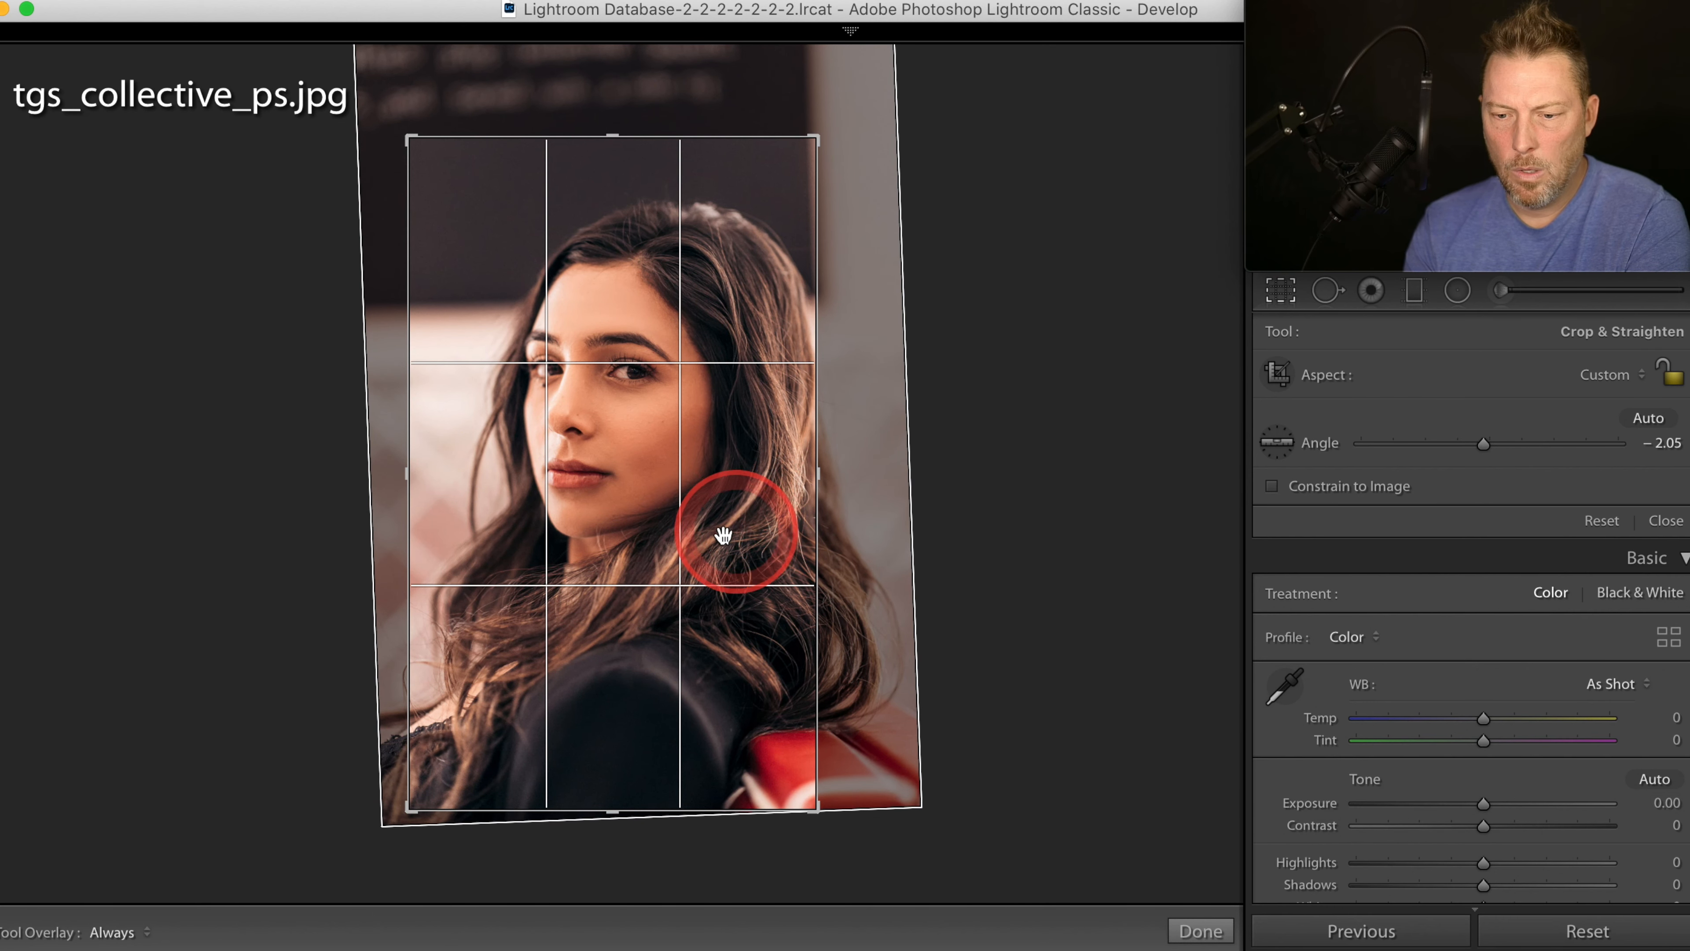
{"action": "left_click", "coordinate": [1280, 290]}
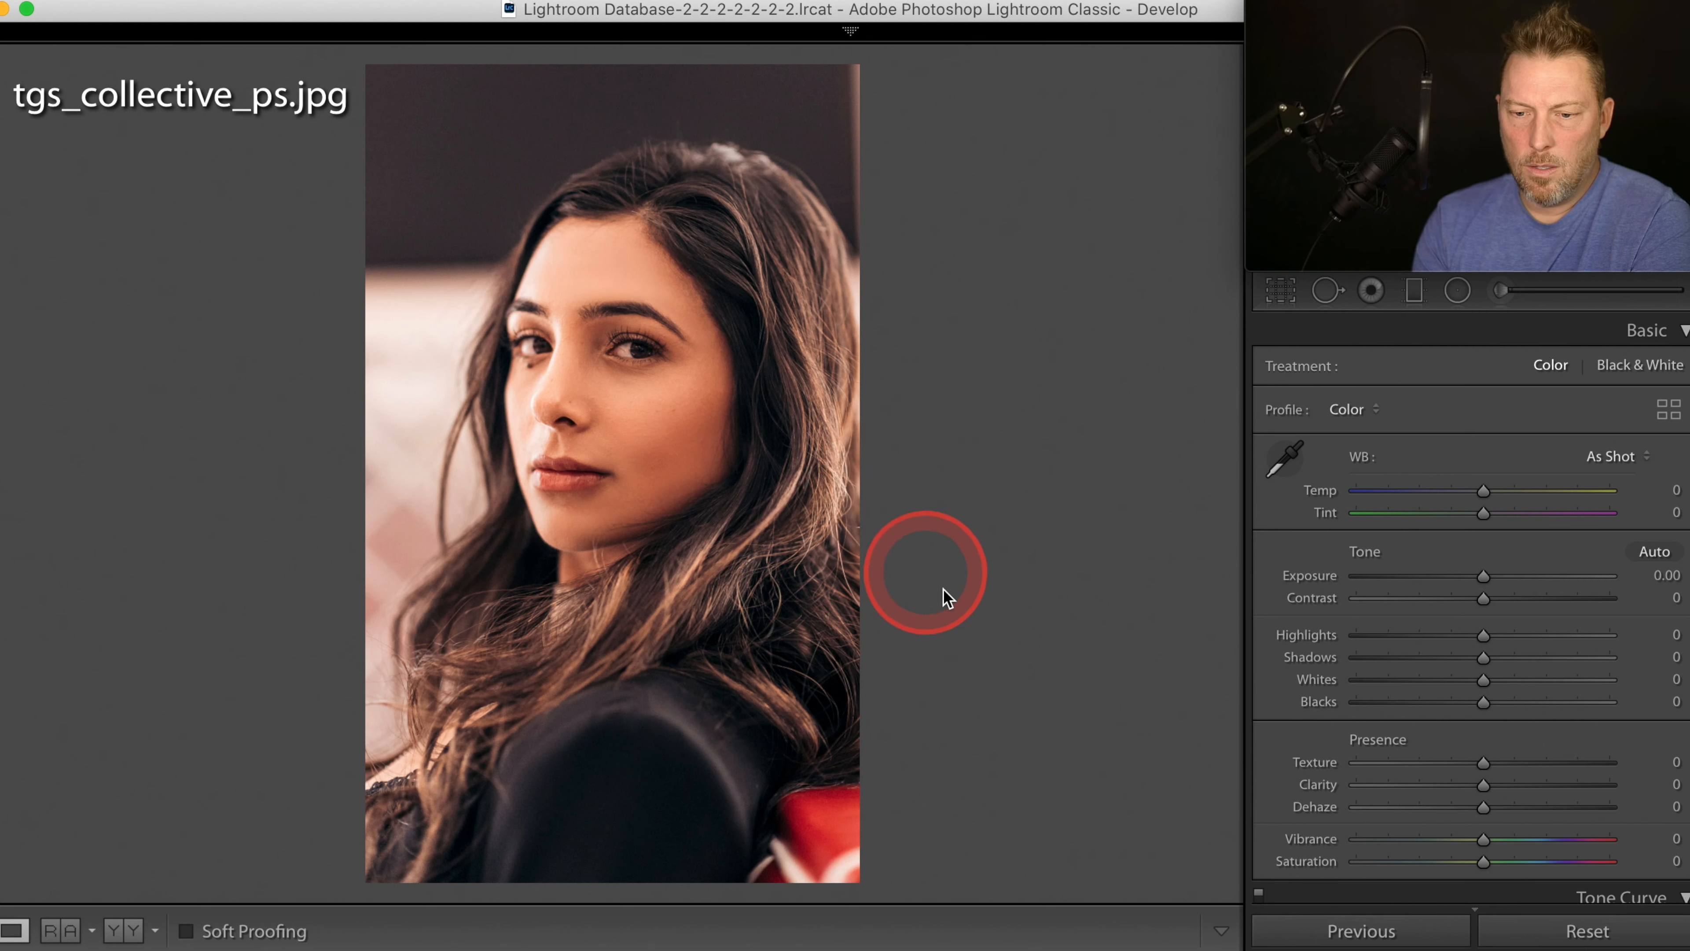
Step: Darken and warm the bright background beside the woman with a brush at Temp 13, Tint 16, Exposure −0.60, Highlights −33 and Shadows −3
{"action": "left_click", "coordinate": [1549, 293]}
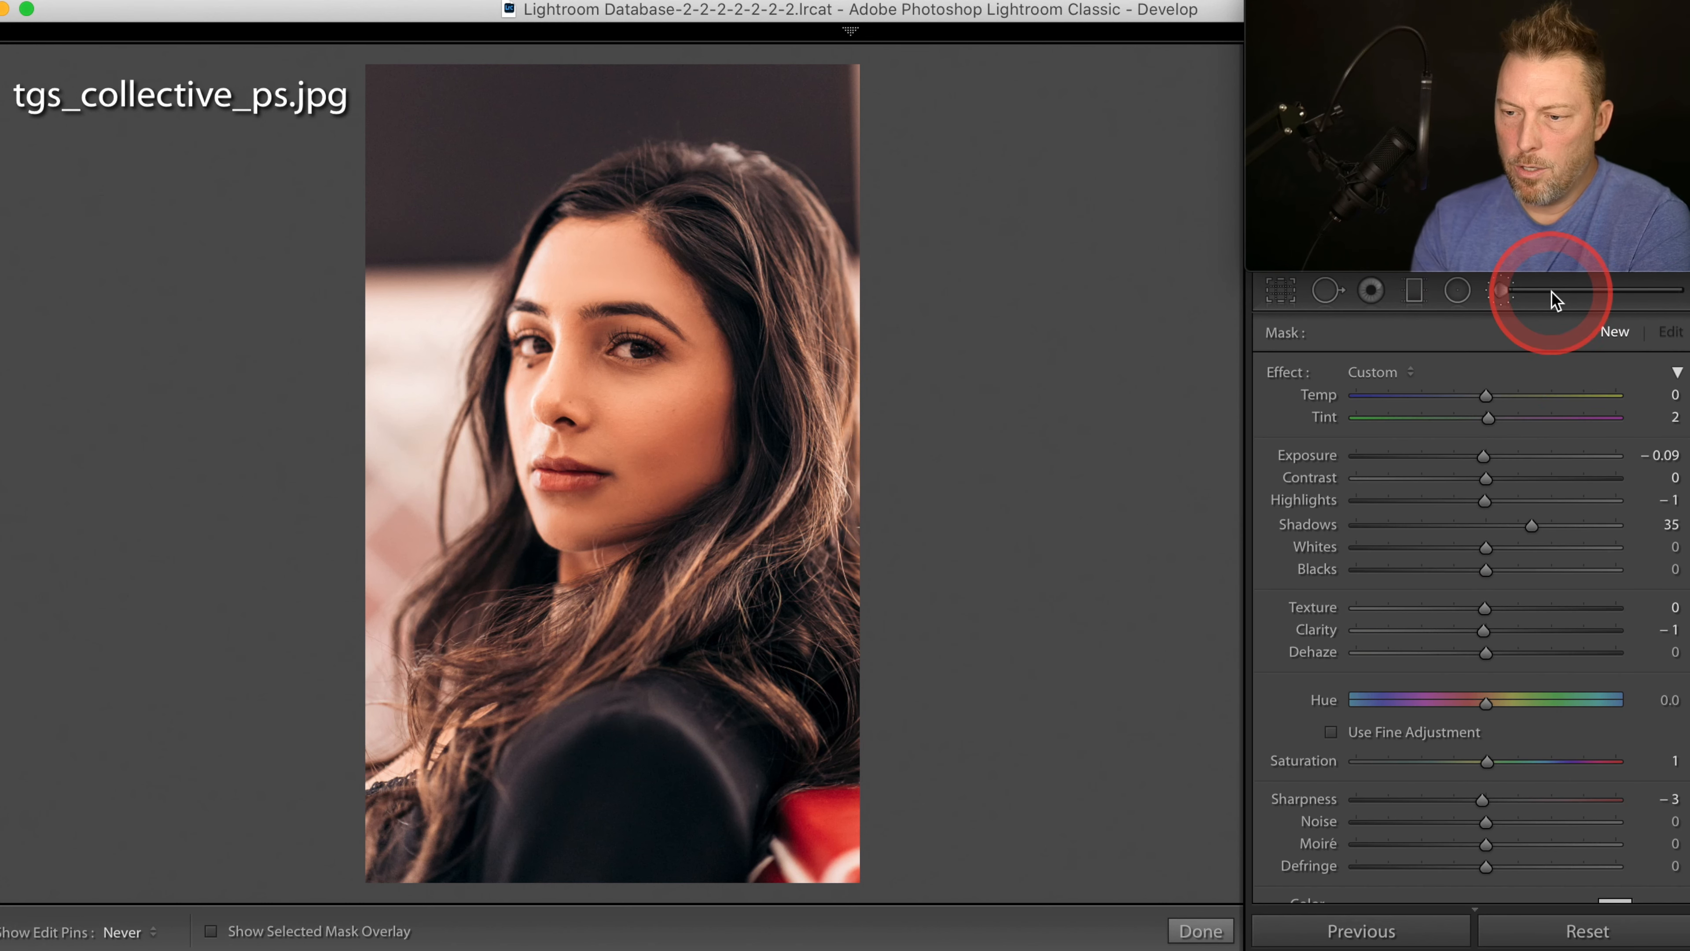
{"action": "left_click_drag", "start_coordinate": [1485, 500], "coordinate": [1467, 460]}
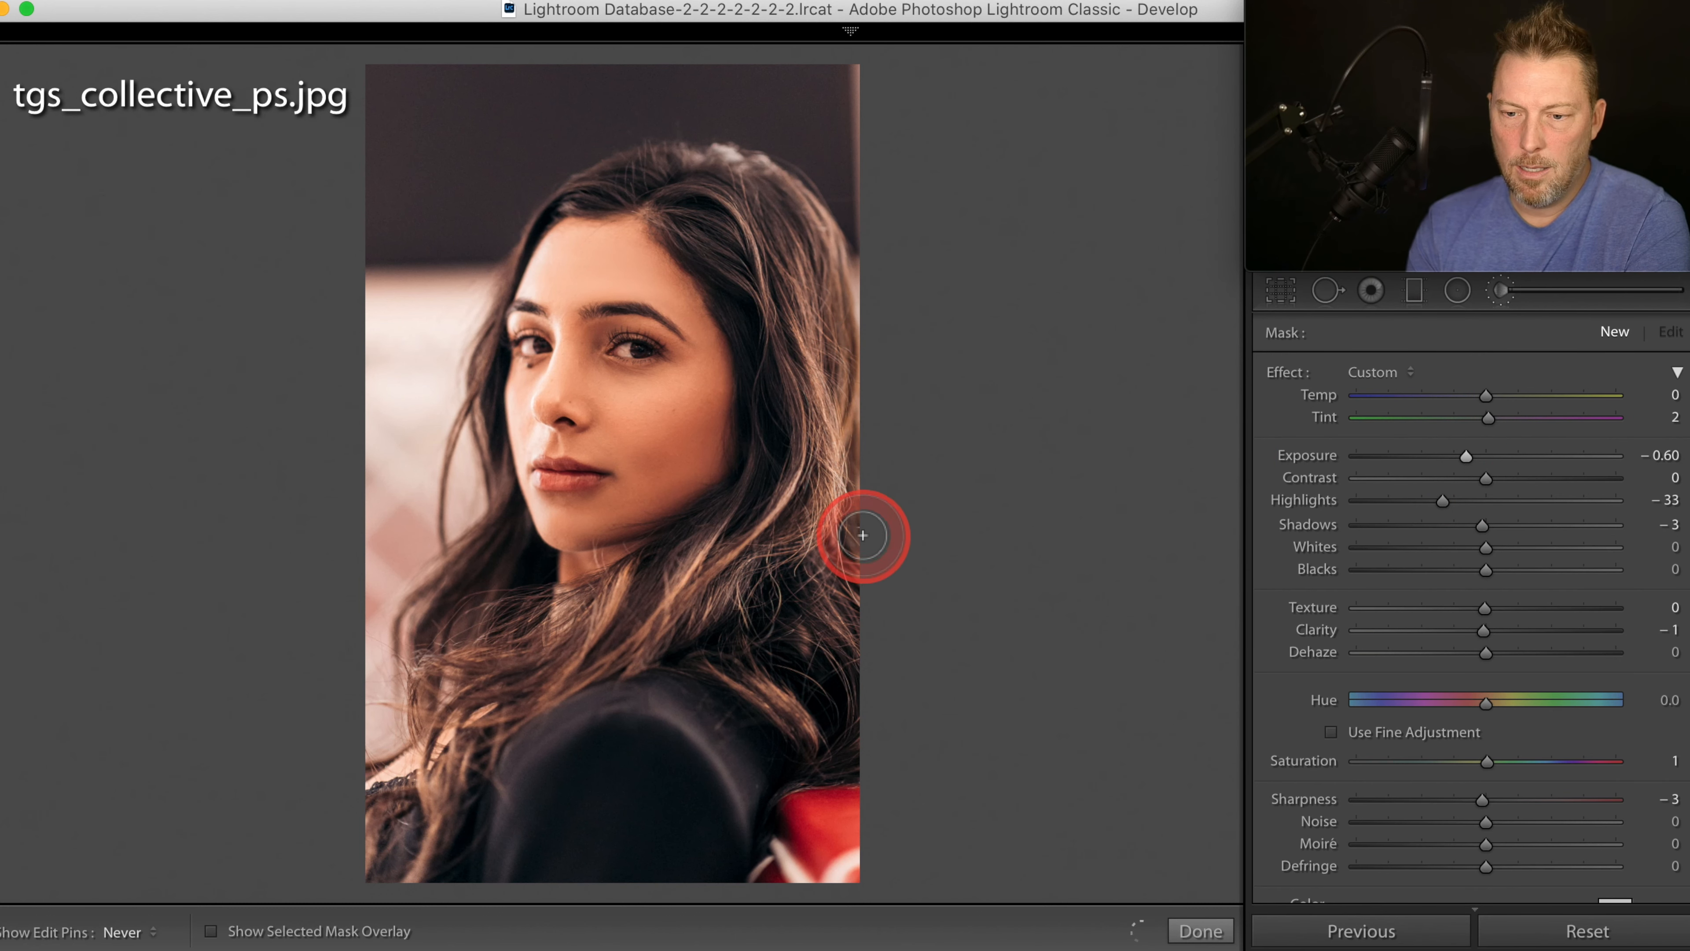
{"action": "left_click", "coordinate": [884, 426]}
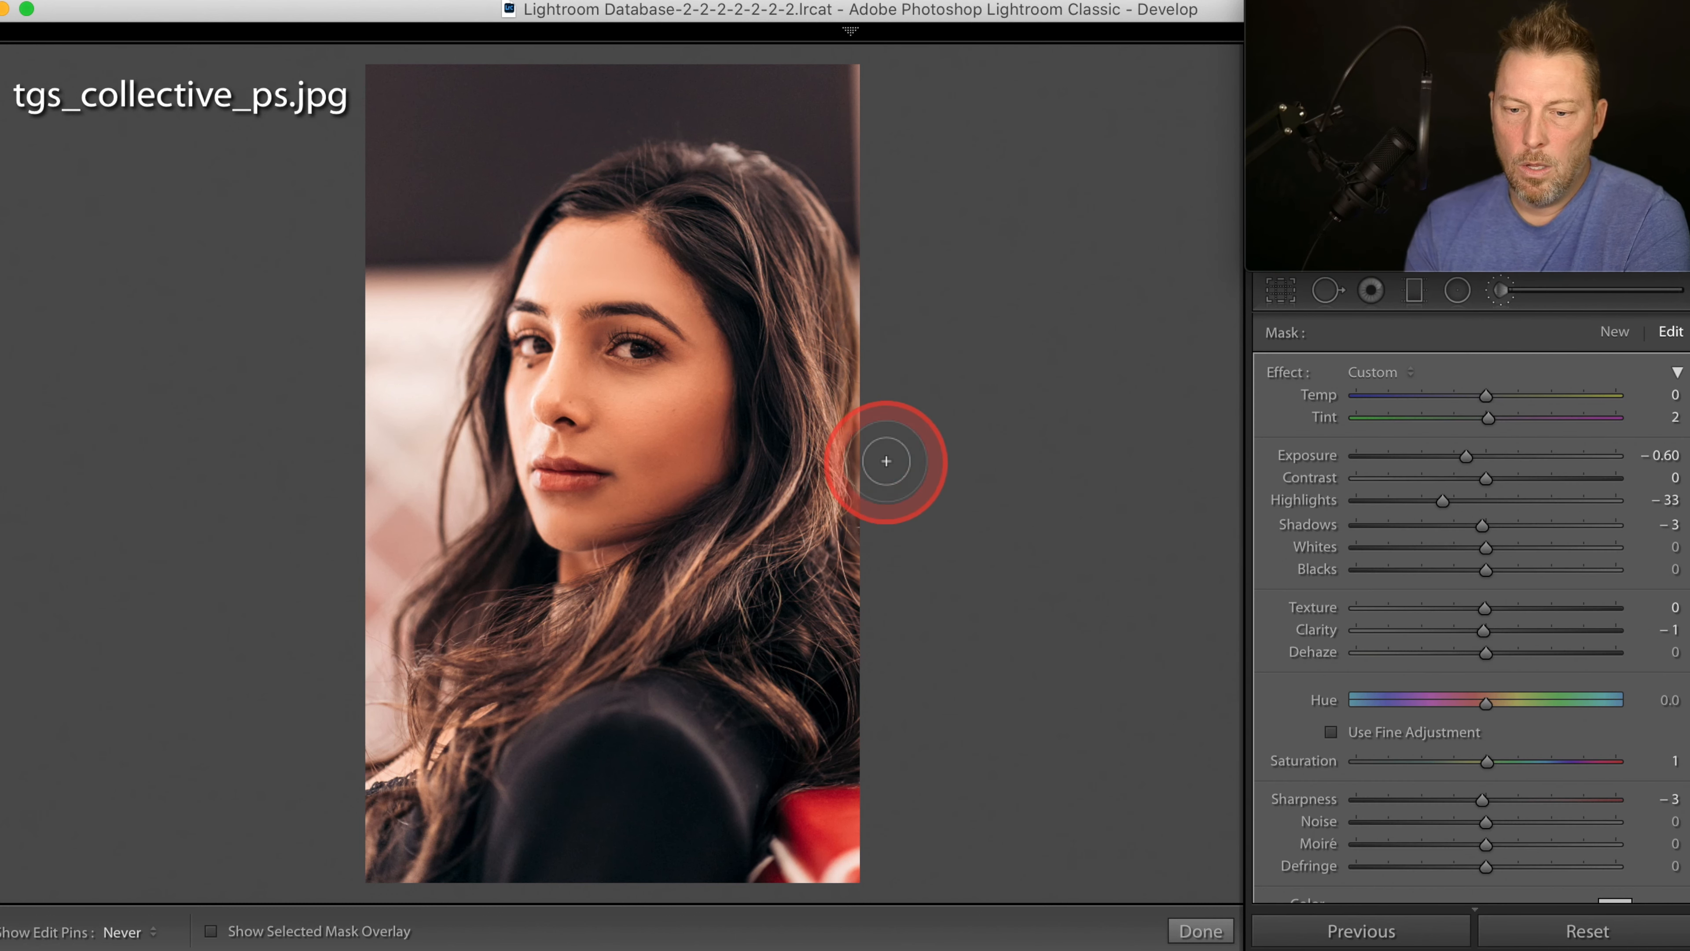
{"action": "mouse_move", "coordinate": [340, 304]}
{"action": "left_mouse_down"}
{"action": "mouse_move", "coordinate": [460, 310]}
{"action": "mouse_move", "coordinate": [445, 410]}
{"action": "mouse_move", "coordinate": [464, 493]}
{"action": "mouse_move", "coordinate": [384, 594]}
{"action": "mouse_move", "coordinate": [384, 759]}
{"action": "mouse_move", "coordinate": [383, 336]}
{"action": "mouse_move", "coordinate": [401, 320]}
{"action": "mouse_move", "coordinate": [420, 514]}
{"action": "mouse_move", "coordinate": [421, 404]}
{"action": "mouse_move", "coordinate": [459, 290]}
{"action": "mouse_move", "coordinate": [464, 310]}
{"action": "mouse_move", "coordinate": [362, 331]}
{"action": "mouse_move", "coordinate": [461, 303]}
{"action": "mouse_move", "coordinate": [426, 330]}
{"action": "left_mouse_up"}
{"action": "mouse_move", "coordinate": [1488, 398]}
{"action": "left_mouse_down"}
{"action": "mouse_move", "coordinate": [1506, 400]}
{"action": "mouse_move", "coordinate": [1485, 416]}
{"action": "mouse_move", "coordinate": [1502, 427]}
{"action": "left_mouse_up"}
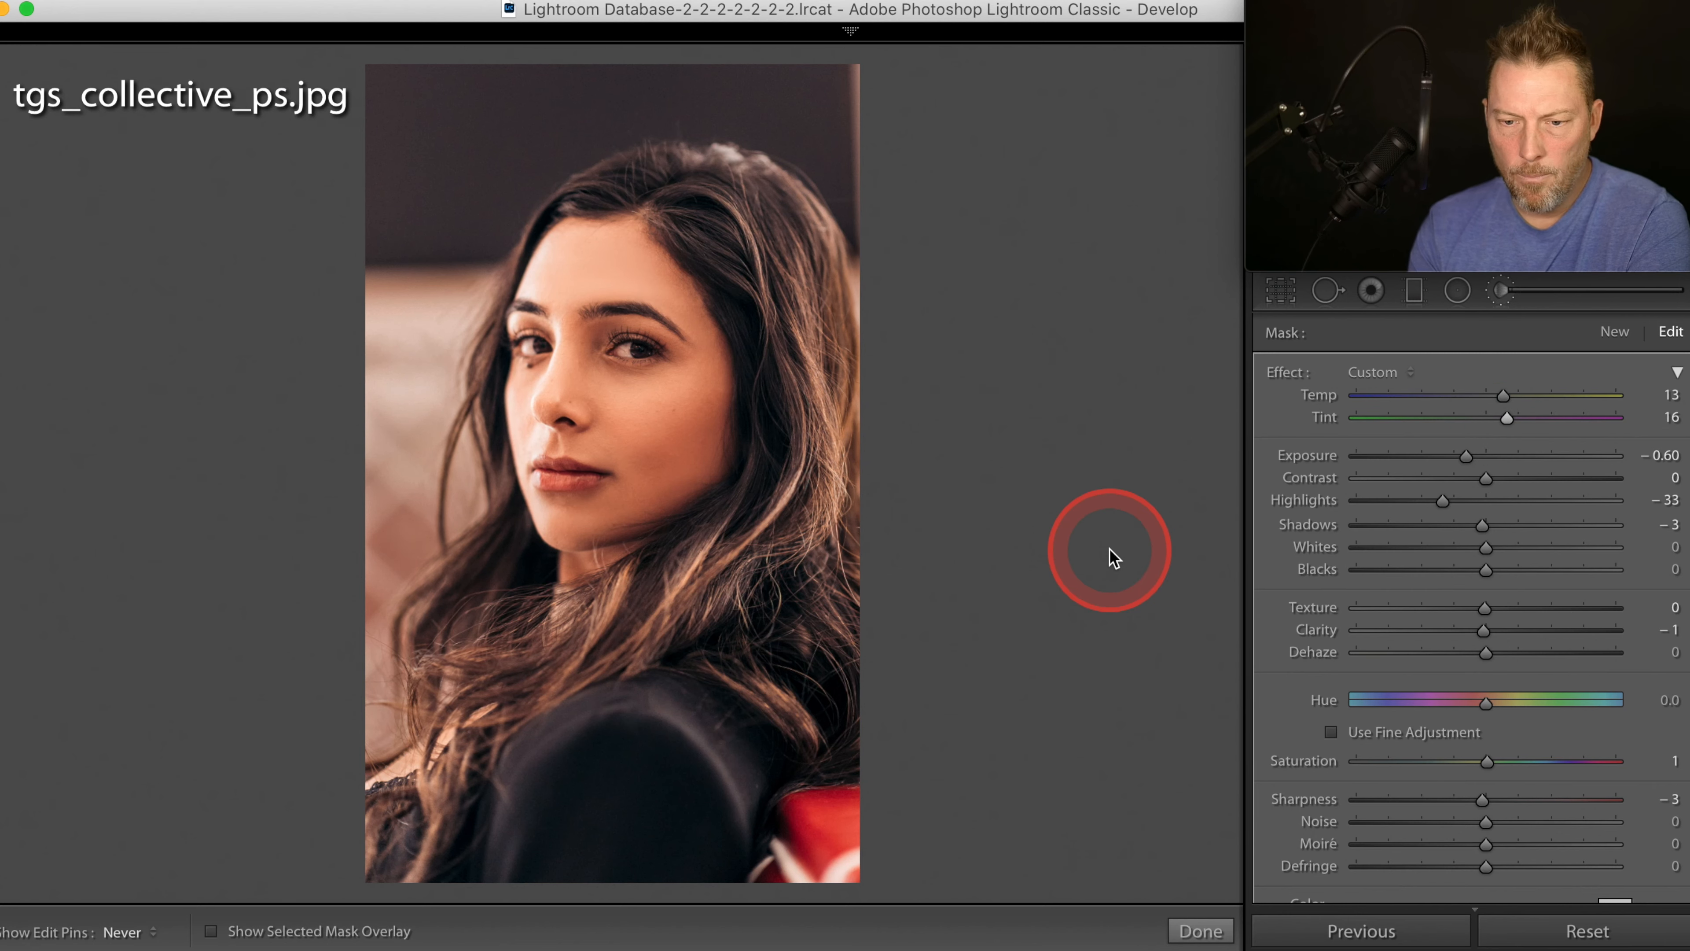
{"action": "left_click", "coordinate": [1538, 288]}
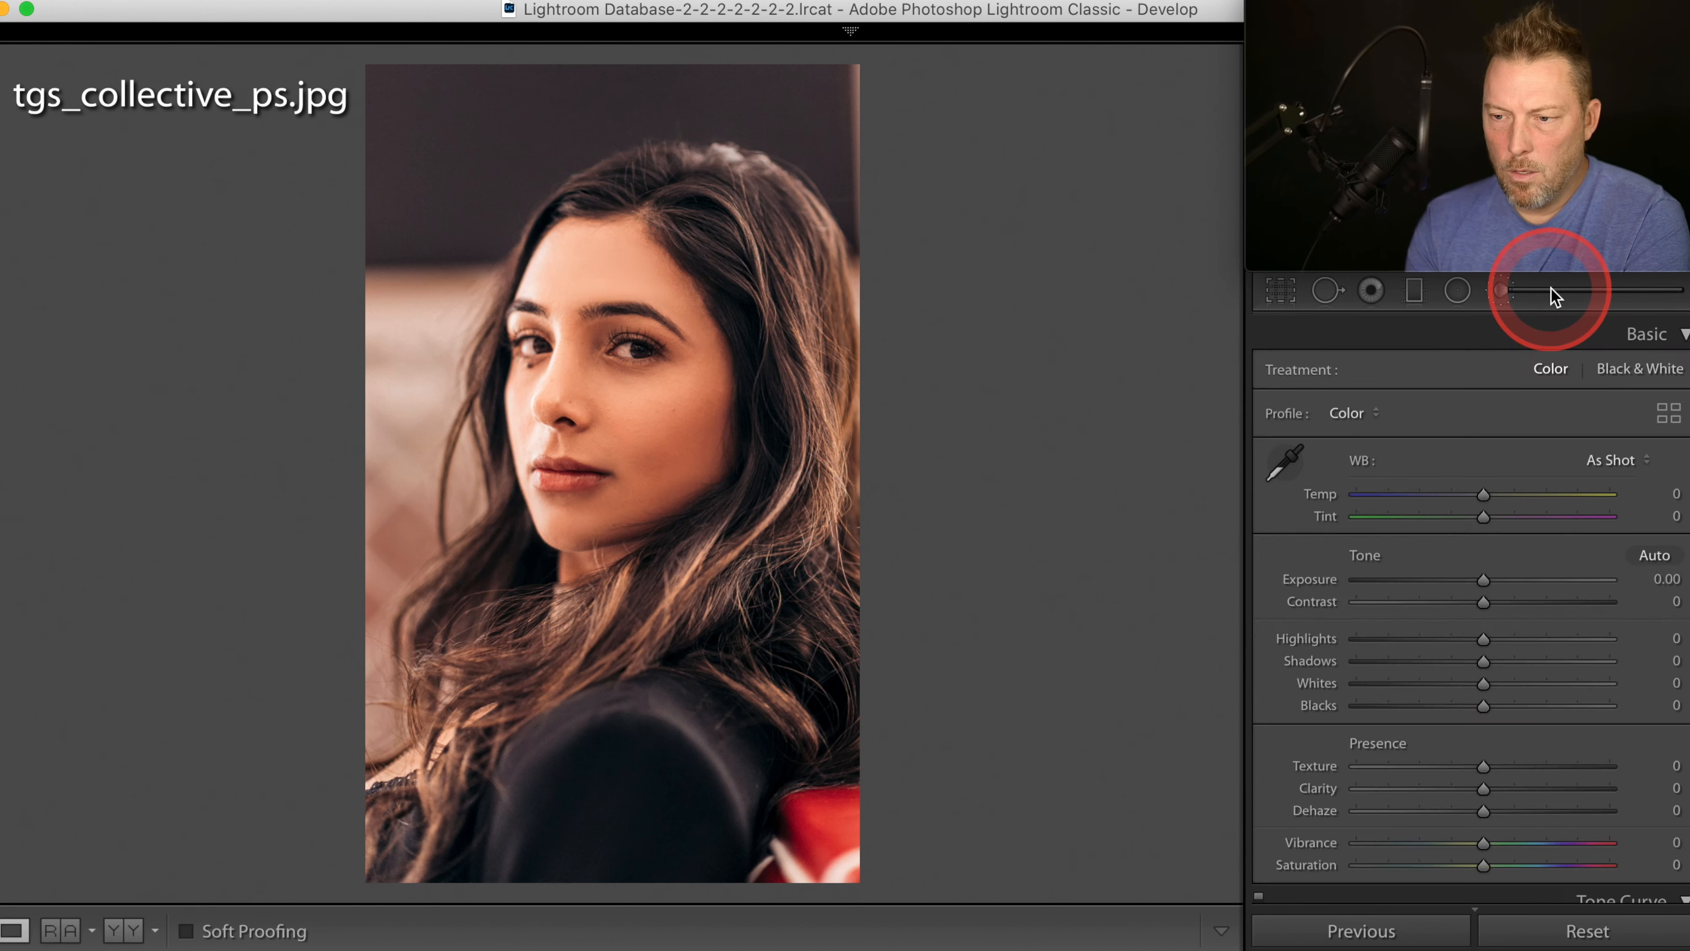
Step: Smooth the woman's facial skin with a new brush mask at Exposure −0.02, Highlights −1, Shadows −3 and Texture −50
{"action": "left_click", "coordinate": [631, 393]}
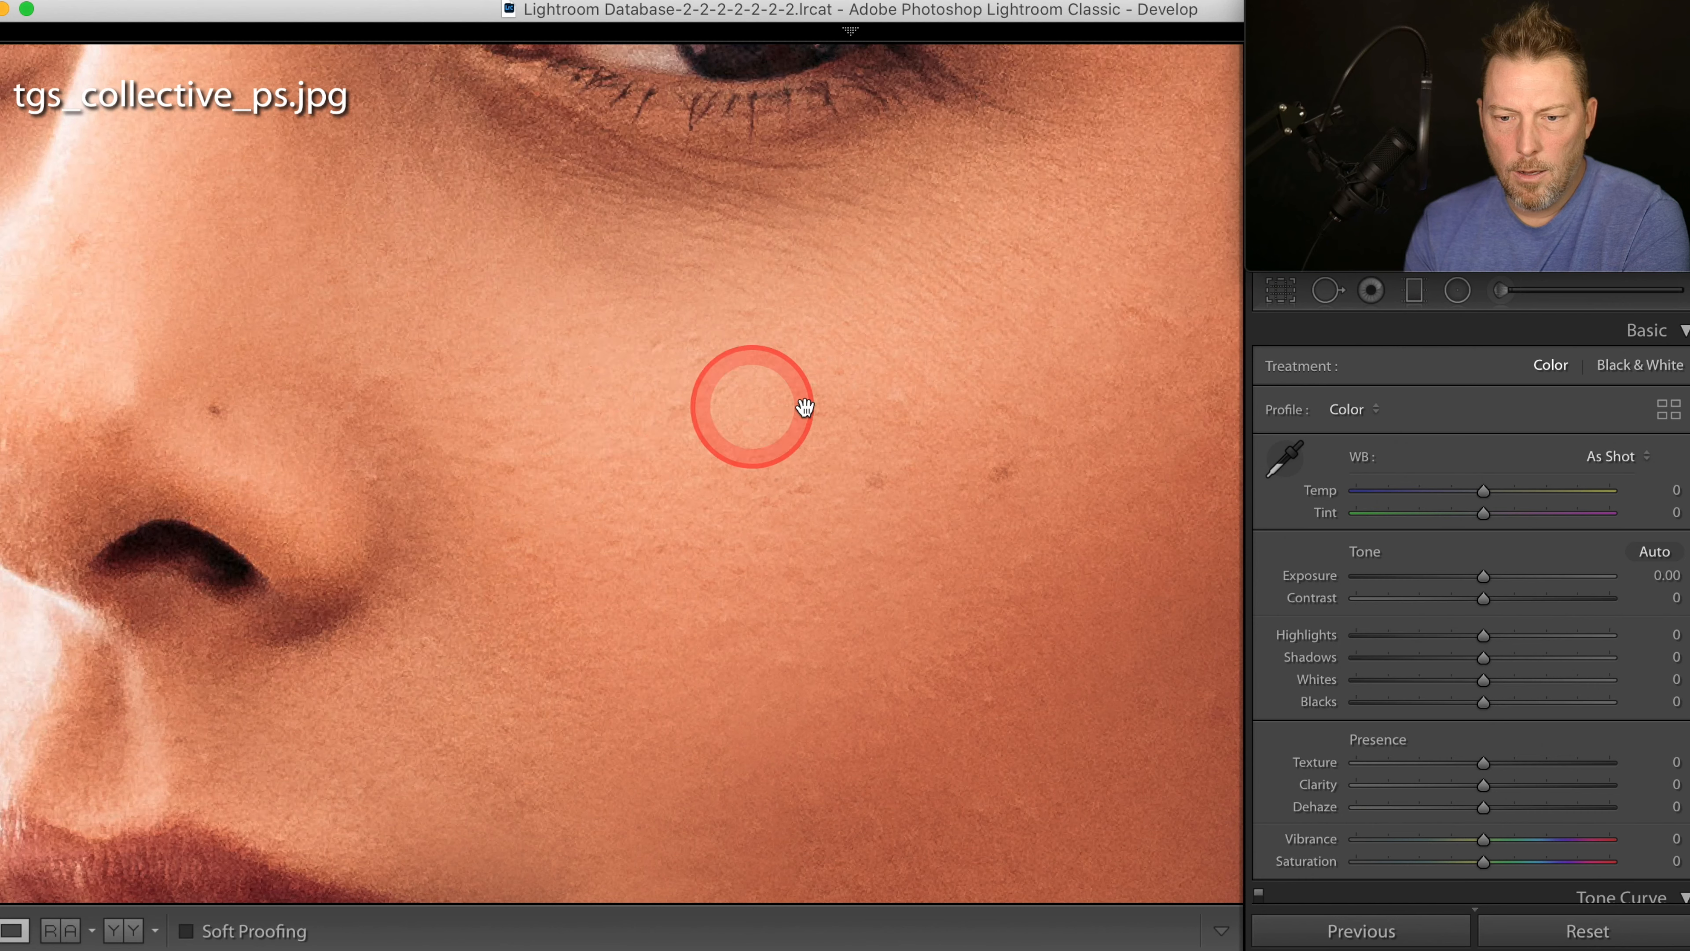
{"action": "left_click", "coordinate": [599, 296]}
{"action": "left_click", "coordinate": [830, 407]}
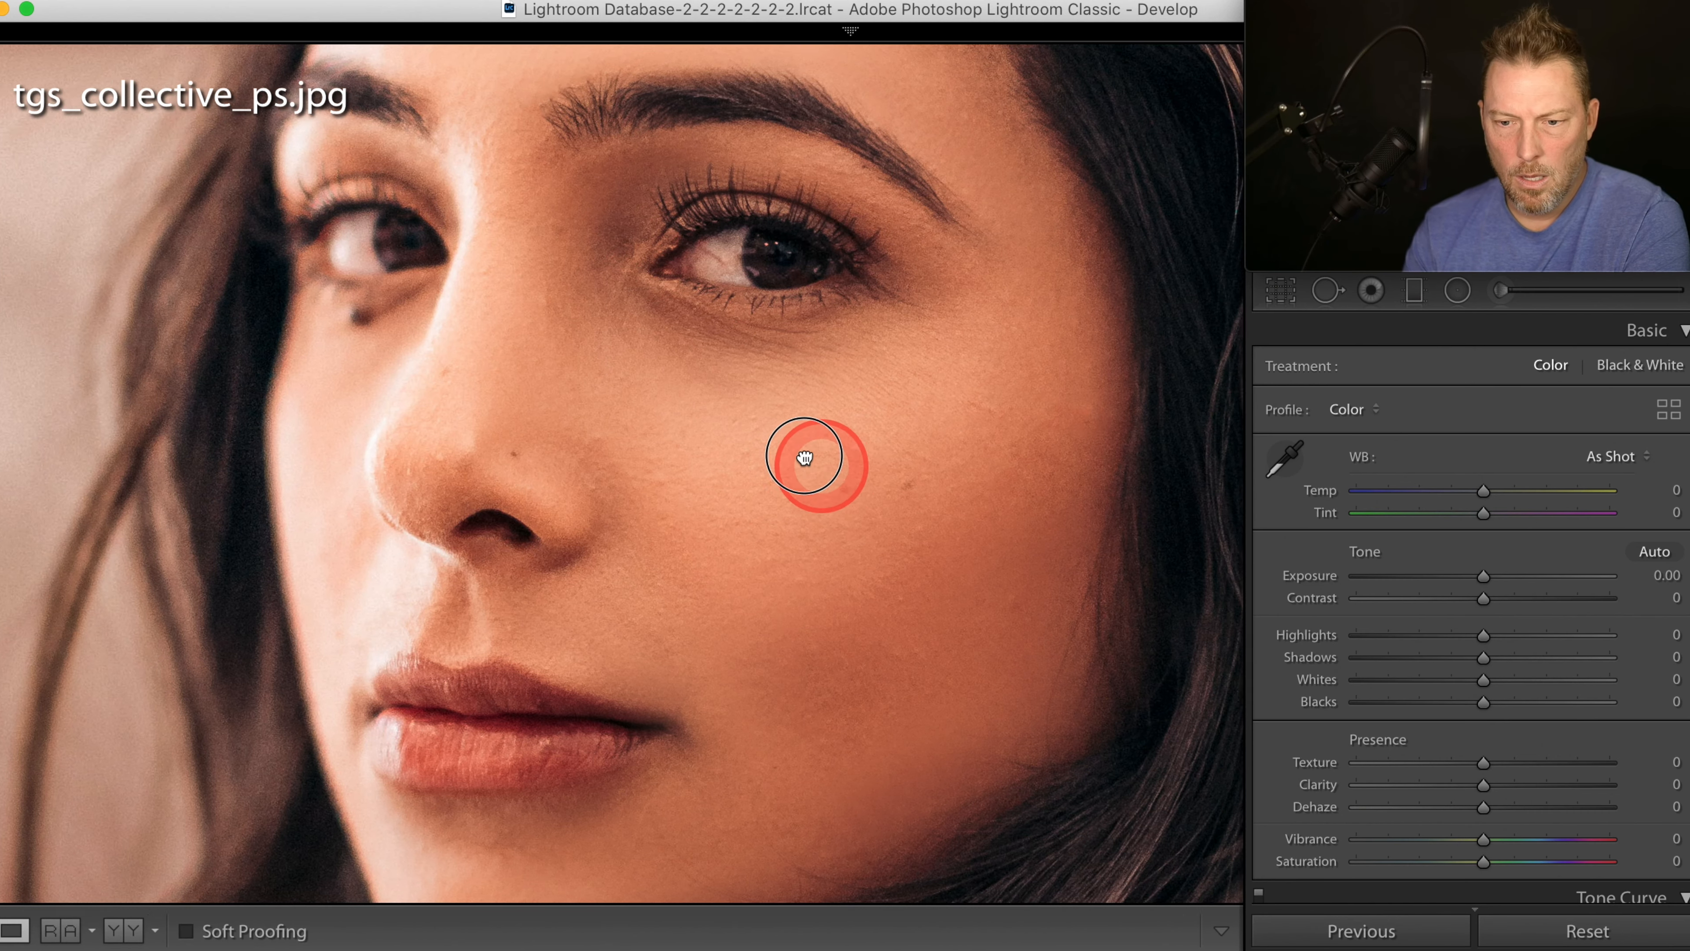
{"action": "left_click_drag", "start_coordinate": [835, 474], "coordinate": [699, 427]}
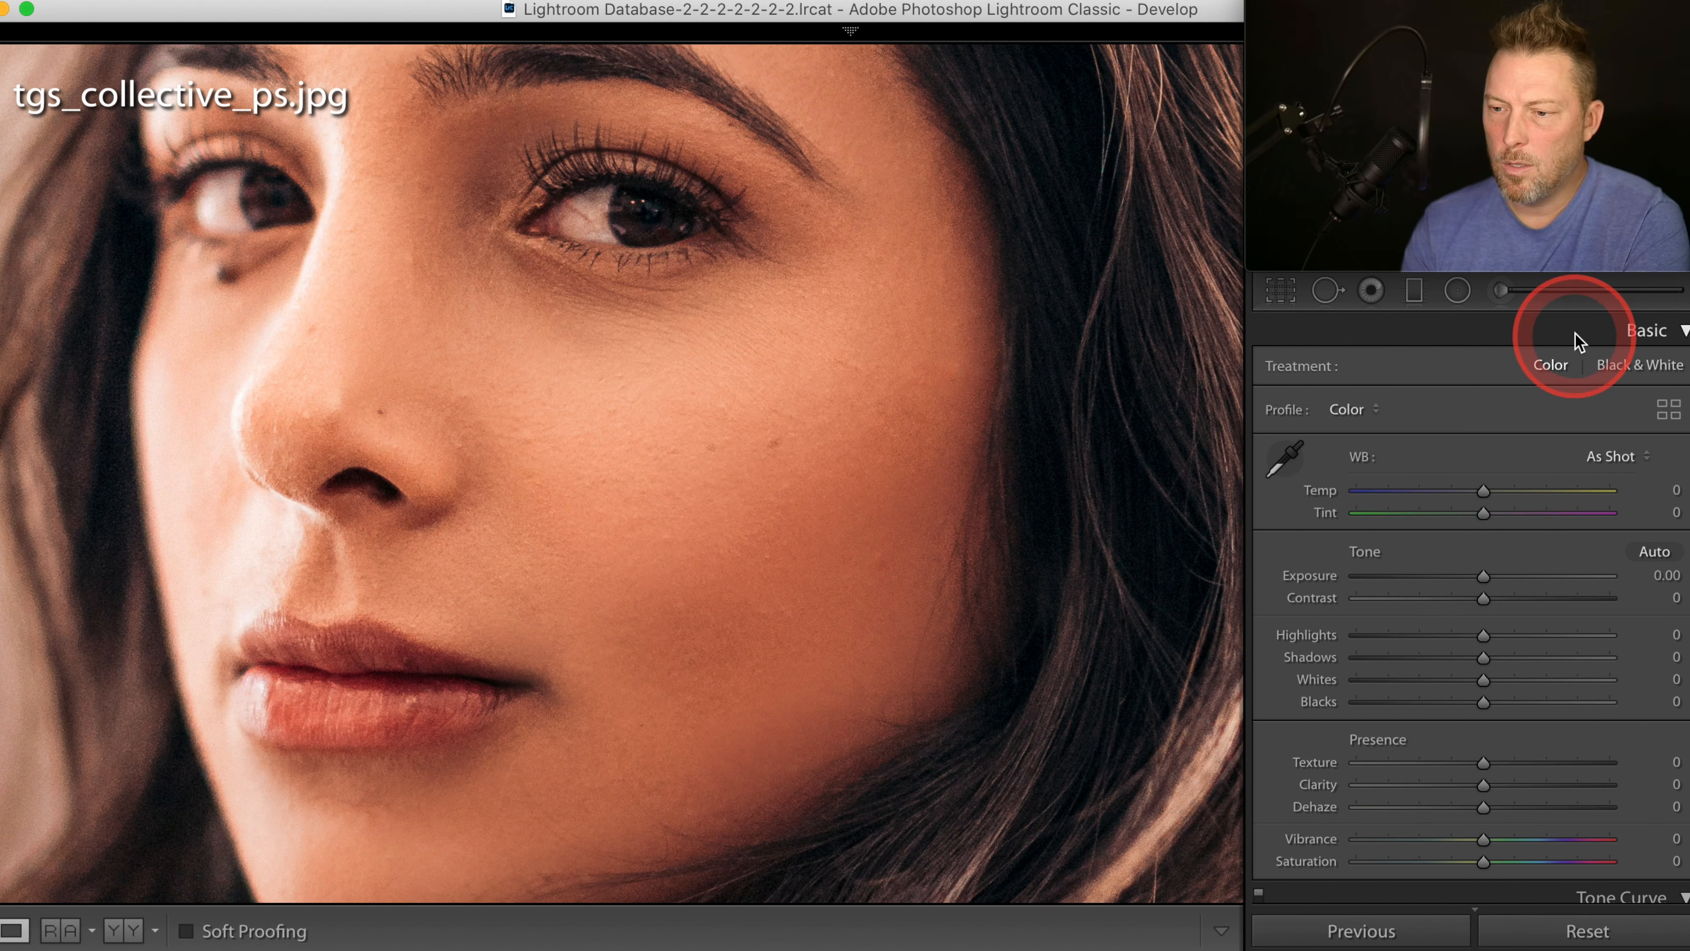
{"action": "left_click", "coordinate": [1563, 296]}
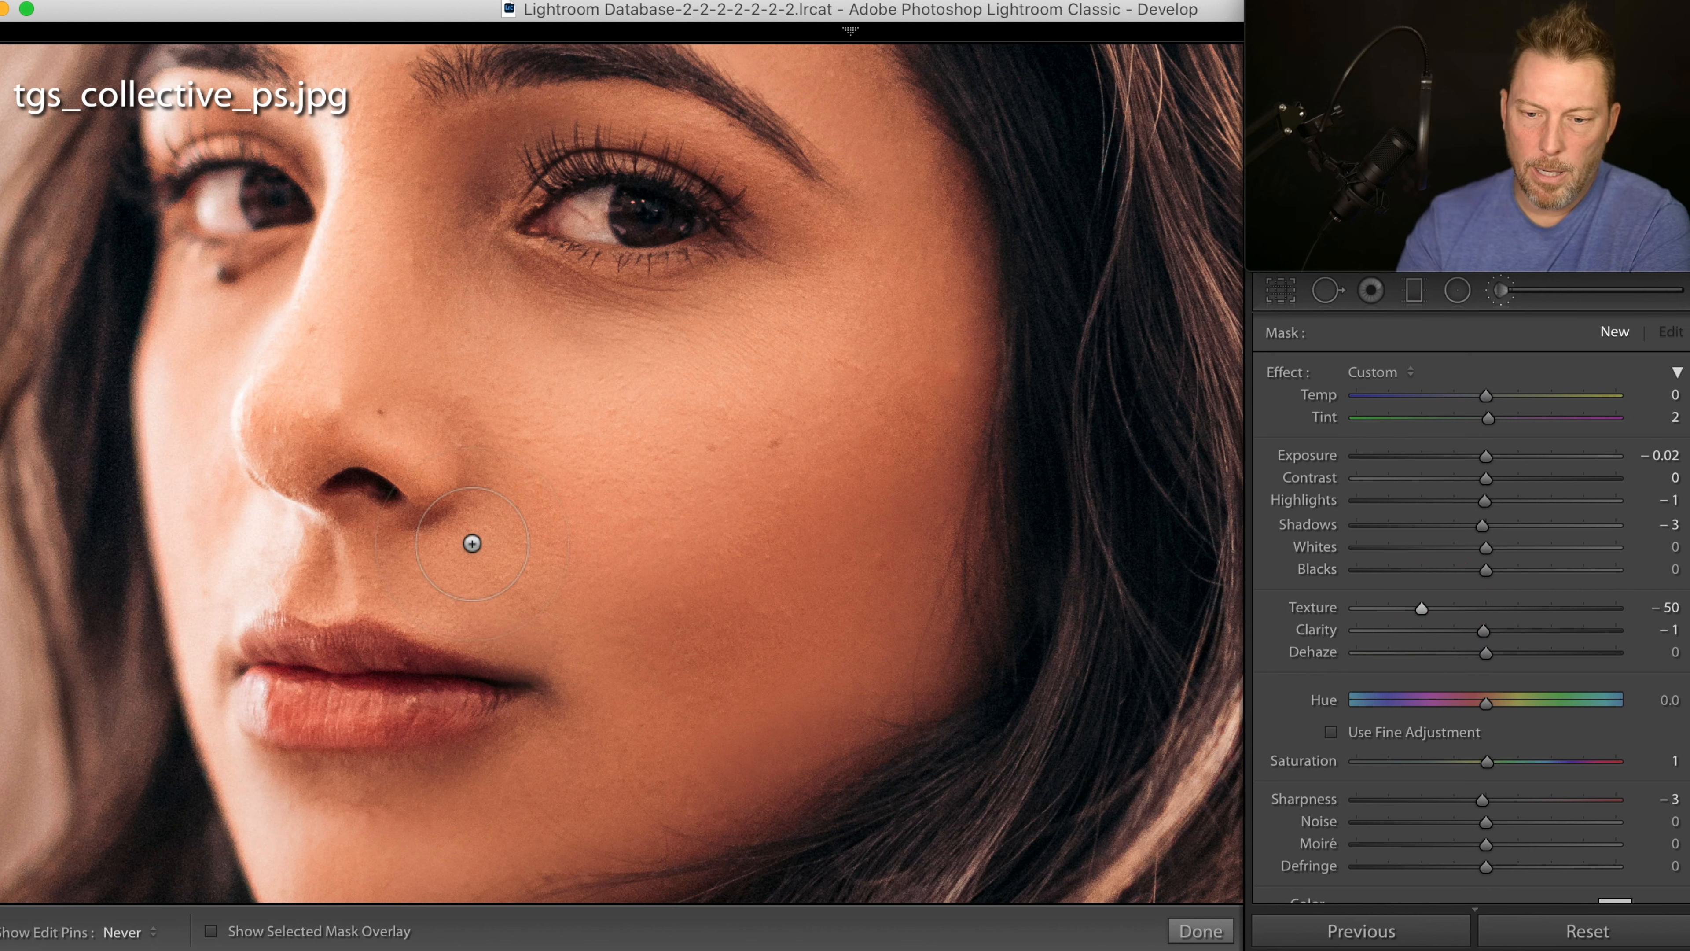
{"action": "mouse_move", "coordinate": [472, 543]}
{"action": "left_mouse_down"}
{"action": "mouse_move", "coordinate": [530, 520]}
{"action": "mouse_move", "coordinate": [497, 410]}
{"action": "mouse_move", "coordinate": [512, 425]}
{"action": "mouse_move", "coordinate": [457, 372]}
{"action": "mouse_move", "coordinate": [363, 372]}
{"action": "mouse_move", "coordinate": [286, 406]}
{"action": "mouse_move", "coordinate": [303, 409]}
{"action": "mouse_move", "coordinate": [289, 437]}
{"action": "mouse_move", "coordinate": [301, 372]}
{"action": "mouse_move", "coordinate": [384, 198]}
{"action": "mouse_move", "coordinate": [640, 441]}
{"action": "mouse_move", "coordinate": [584, 401]}
{"action": "mouse_move", "coordinate": [700, 393]}
{"action": "mouse_move", "coordinate": [775, 345]}
{"action": "mouse_move", "coordinate": [627, 350]}
{"action": "mouse_move", "coordinate": [779, 314]}
{"action": "mouse_move", "coordinate": [790, 379]}
{"action": "mouse_move", "coordinate": [720, 526]}
{"action": "mouse_move", "coordinate": [878, 461]}
{"action": "mouse_move", "coordinate": [667, 578]}
{"action": "mouse_move", "coordinate": [519, 525]}
{"action": "mouse_move", "coordinate": [498, 591]}
{"action": "mouse_move", "coordinate": [242, 554]}
{"action": "mouse_move", "coordinate": [285, 557]}
{"action": "mouse_move", "coordinate": [218, 441]}
{"action": "mouse_move", "coordinate": [282, 397]}
{"action": "mouse_move", "coordinate": [232, 353]}
{"action": "mouse_move", "coordinate": [302, 355]}
{"action": "mouse_move", "coordinate": [248, 438]}
{"action": "mouse_move", "coordinate": [266, 497]}
{"action": "mouse_move", "coordinate": [388, 564]}
{"action": "mouse_move", "coordinate": [650, 604]}
{"action": "mouse_move", "coordinate": [563, 755]}
{"action": "mouse_move", "coordinate": [457, 770]}
{"action": "mouse_move", "coordinate": [590, 859]}
{"action": "mouse_move", "coordinate": [490, 886]}
{"action": "mouse_move", "coordinate": [632, 849]}
{"action": "mouse_move", "coordinate": [786, 742]}
{"action": "mouse_move", "coordinate": [902, 432]}
{"action": "mouse_move", "coordinate": [891, 447]}
{"action": "mouse_move", "coordinate": [832, 433]}
{"action": "mouse_move", "coordinate": [864, 267]}
{"action": "mouse_move", "coordinate": [912, 238]}
{"action": "mouse_move", "coordinate": [845, 78]}
{"action": "mouse_move", "coordinate": [937, 229]}
{"action": "mouse_move", "coordinate": [921, 311]}
{"action": "mouse_move", "coordinate": [617, 463]}
{"action": "mouse_move", "coordinate": [431, 356]}
{"action": "mouse_move", "coordinate": [276, 423]}
{"action": "left_mouse_up"}
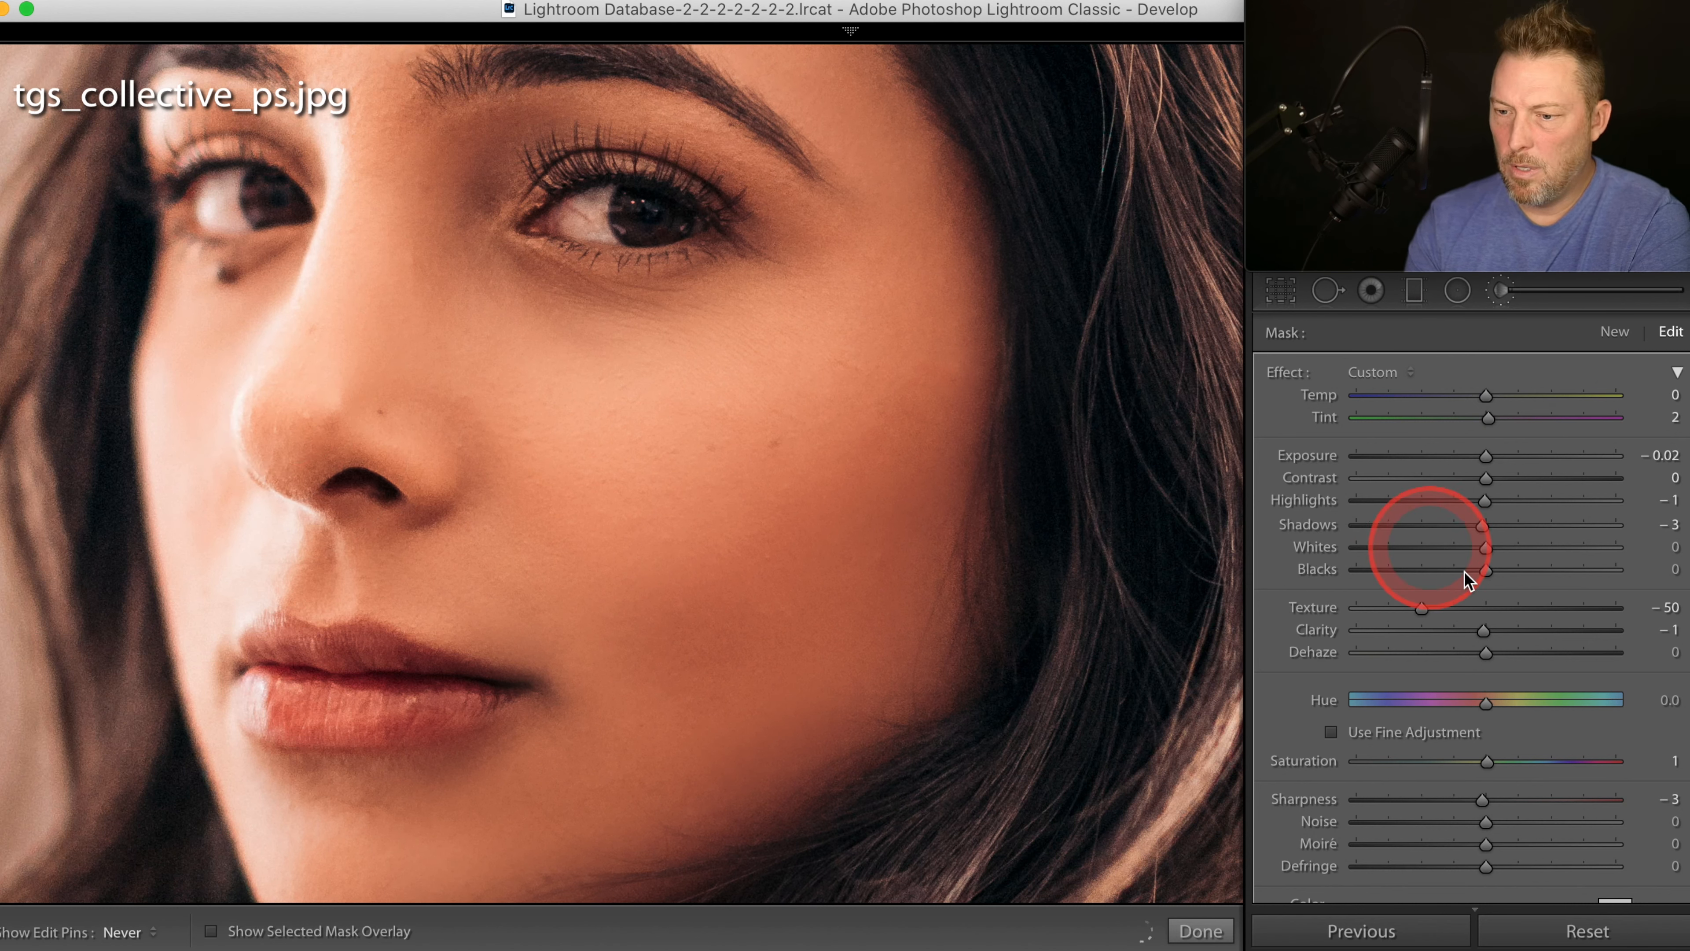
Step: Refine the facial skin brush to Texture −67, lift its shadows slightly, fine-tune its exposure and close the brush
{"action": "left_click_drag", "start_coordinate": [1422, 612], "coordinate": [1405, 611]}
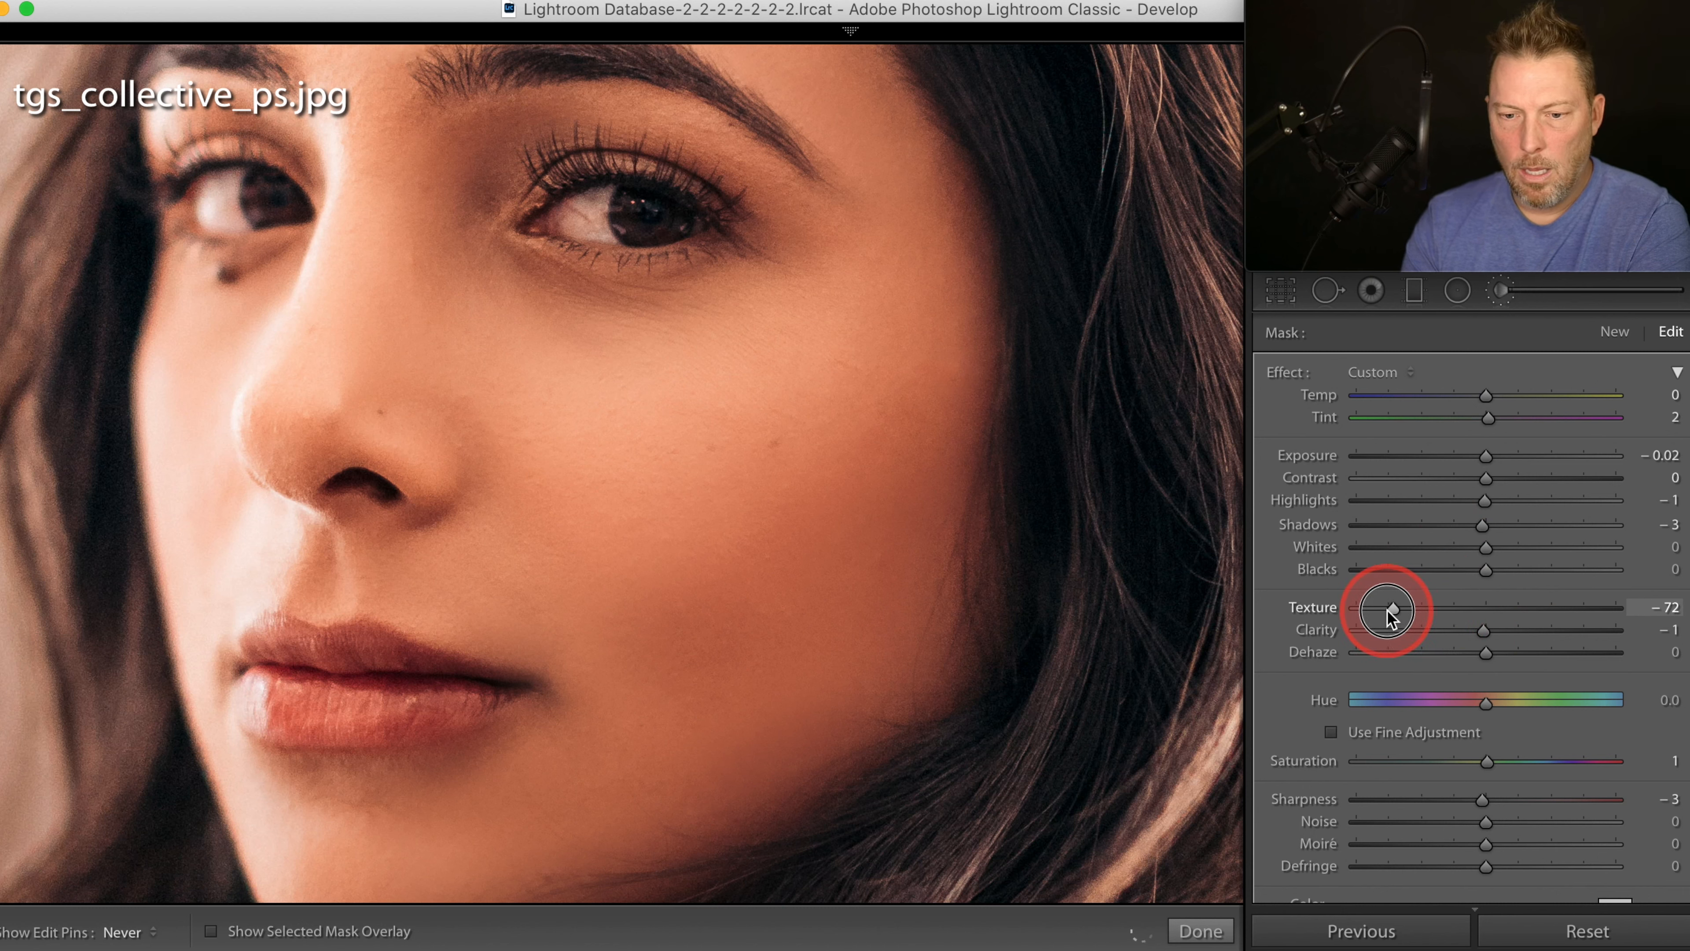
{"action": "left_click_drag", "start_coordinate": [1400, 615], "coordinate": [1400, 610]}
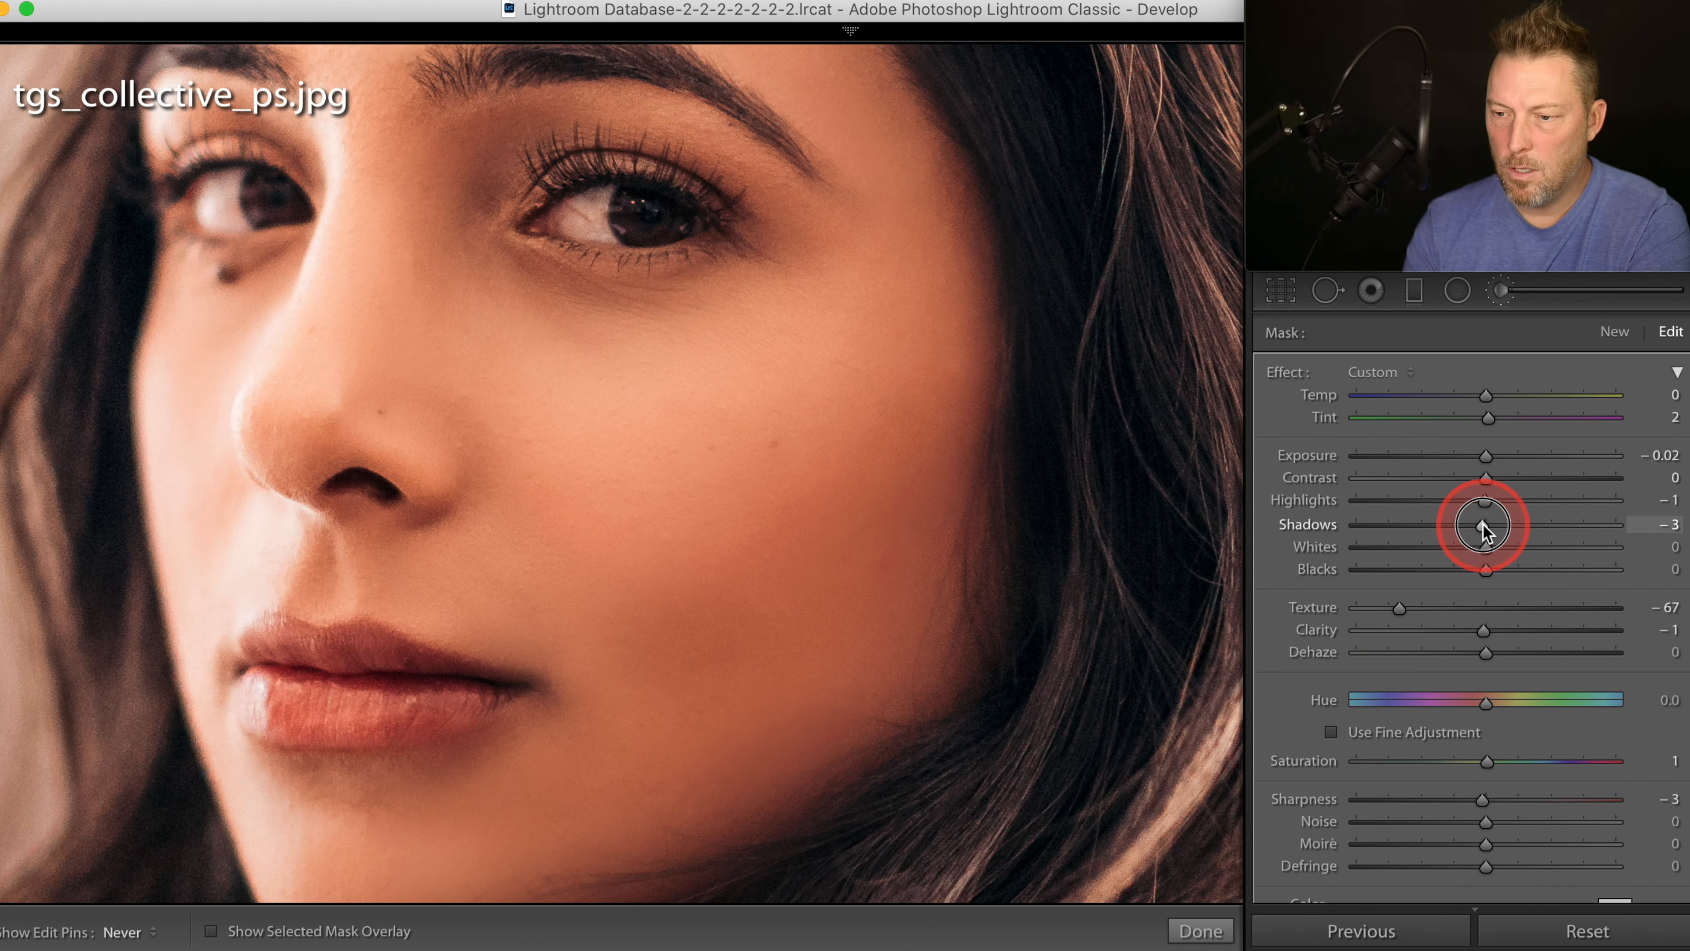
{"action": "left_click_drag", "start_coordinate": [1492, 525], "coordinate": [1523, 531]}
{"action": "left_click_drag", "start_coordinate": [1488, 457], "coordinate": [1487, 457]}
{"action": "left_click", "coordinate": [1558, 295]}
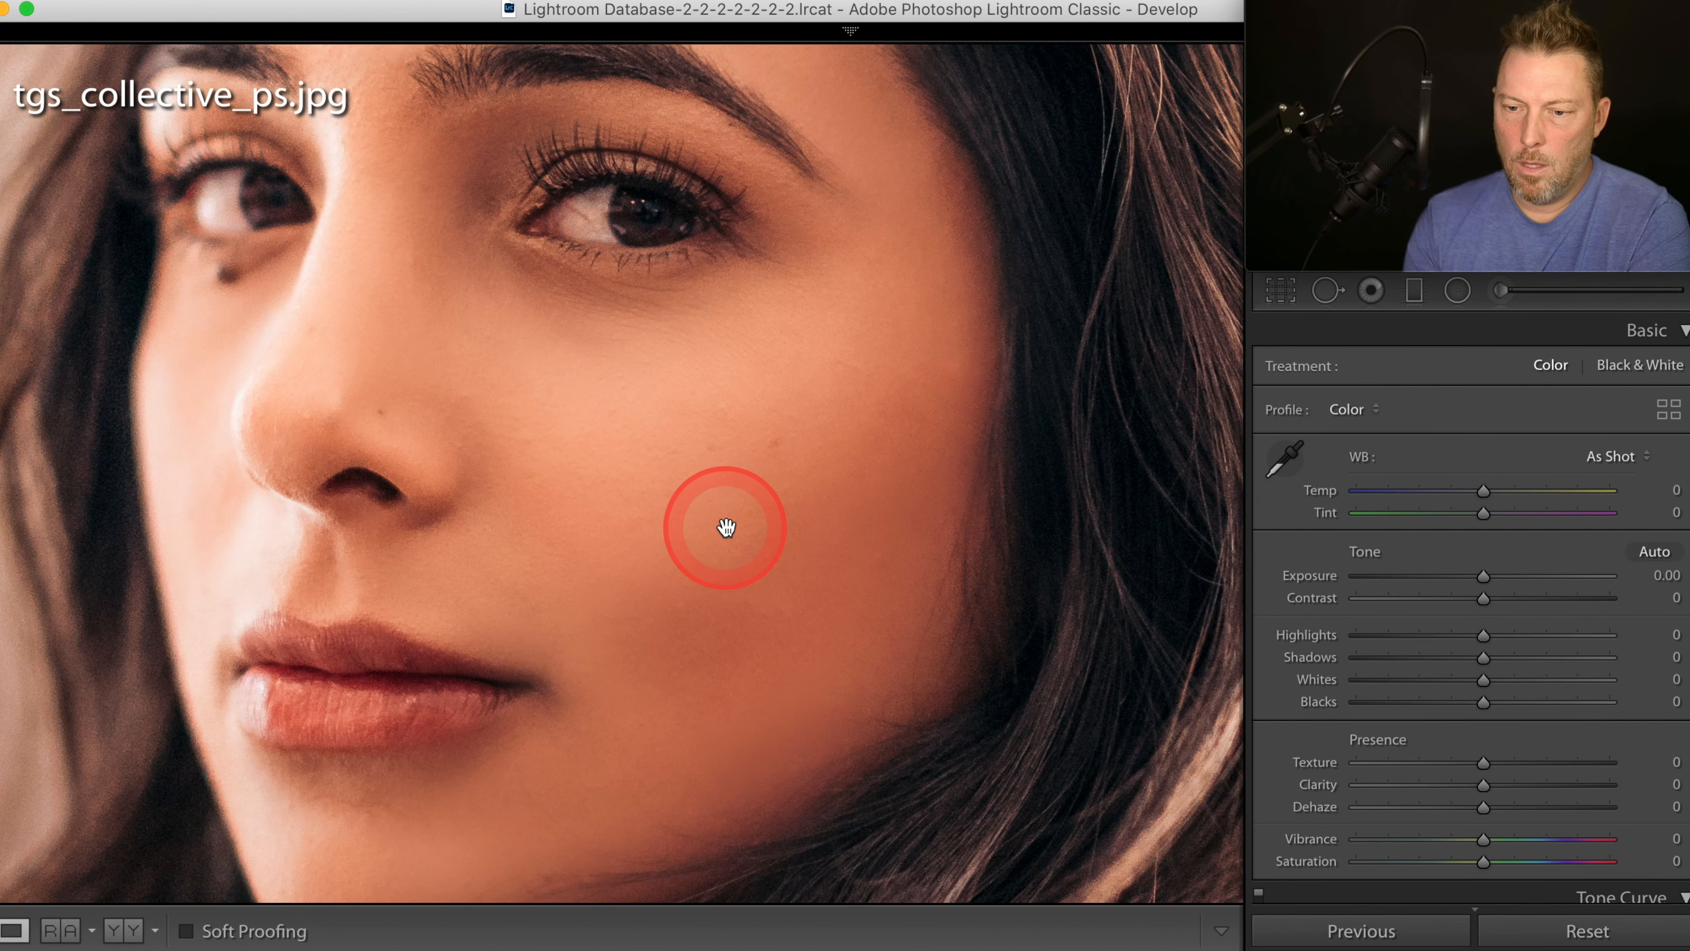
Step: Compare the whole portrait before and after the edits side by side
{"action": "left_click", "coordinate": [726, 527]}
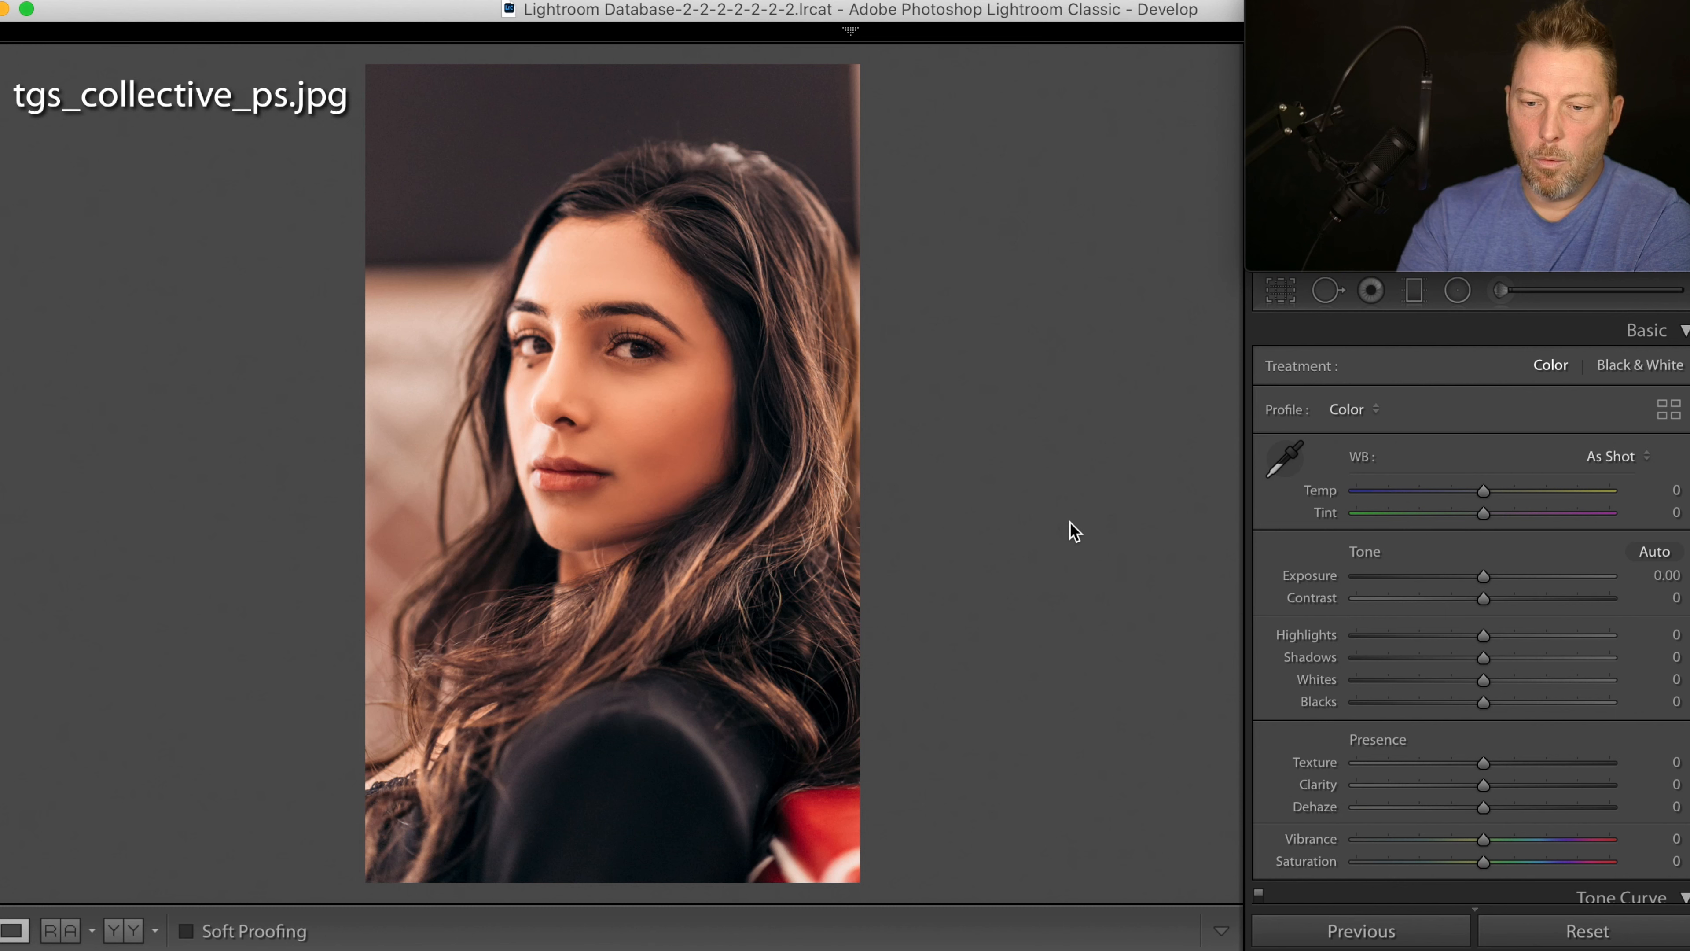
{"action": "key", "text": "y"}
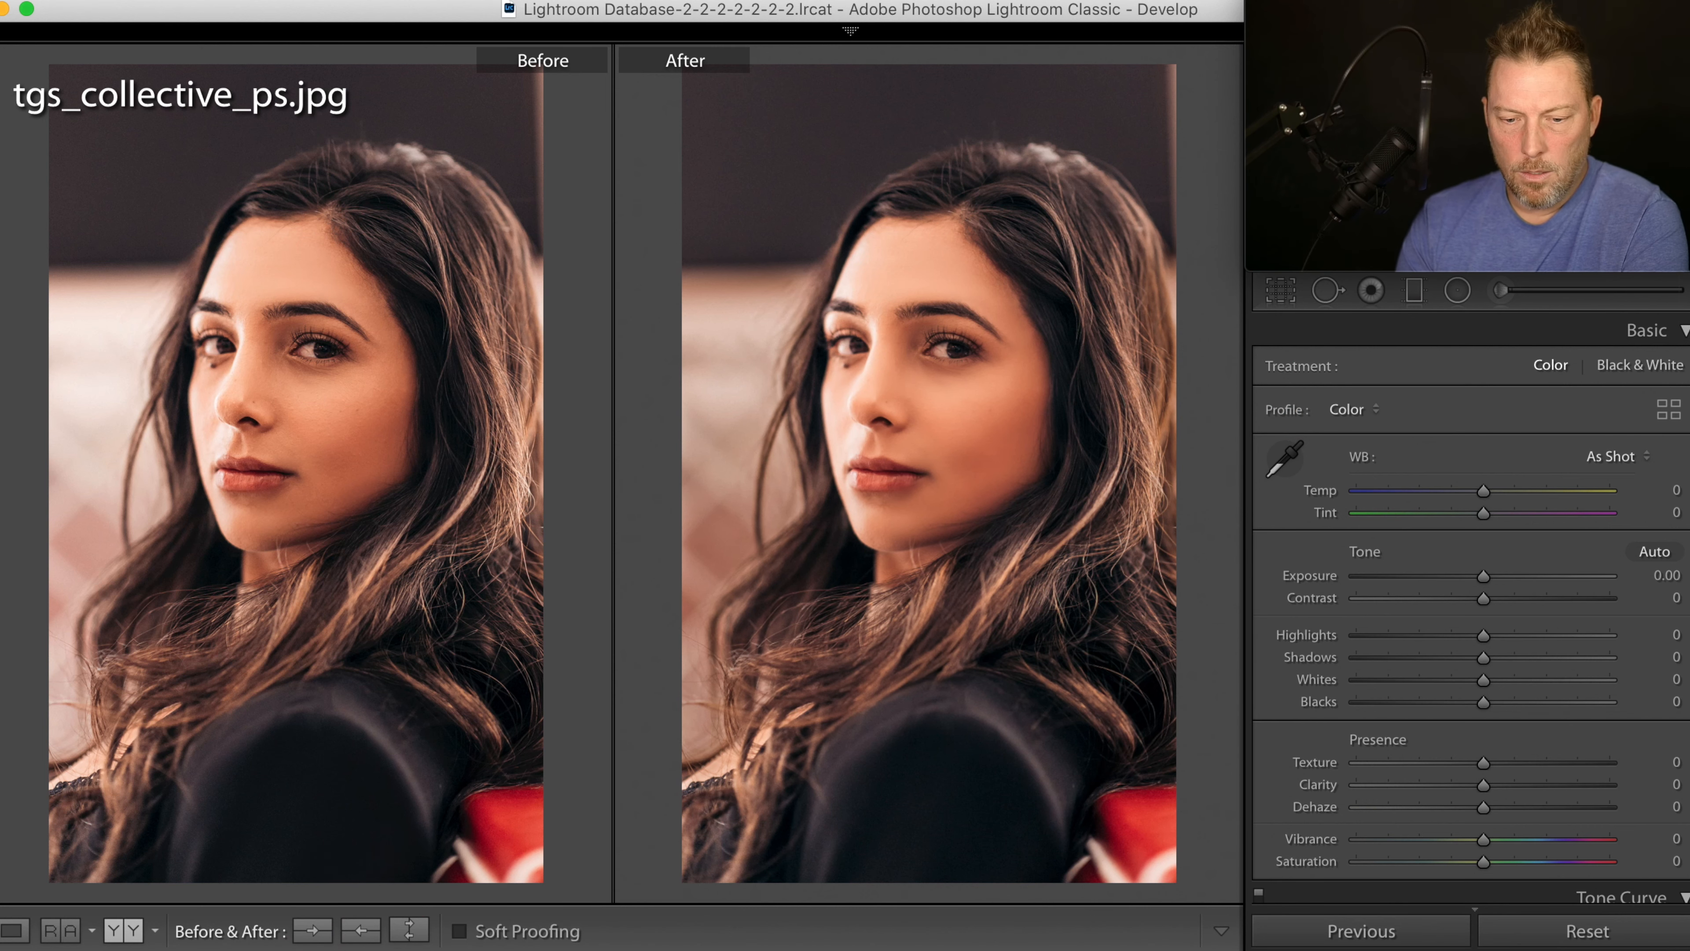
Step: Leave the before/after comparison, open the next photo of the girl in the tree, and crop it tighter at the original aspect ratio
{"action": "key", "text": "y"}
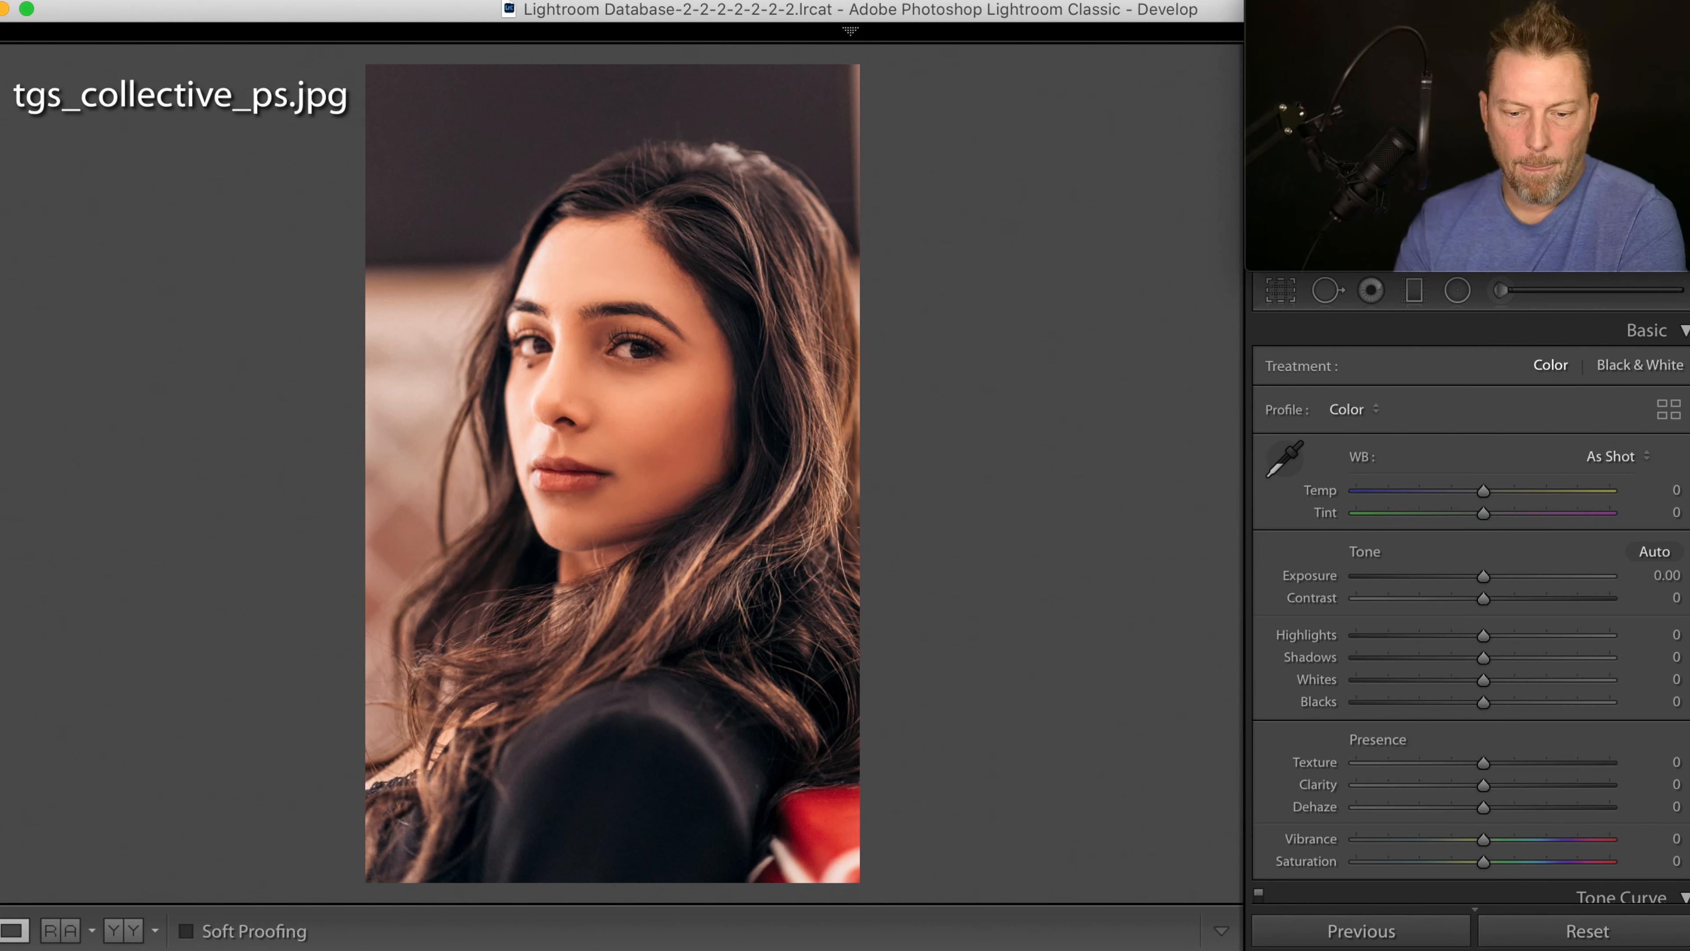
{"action": "key", "text": "Right"}
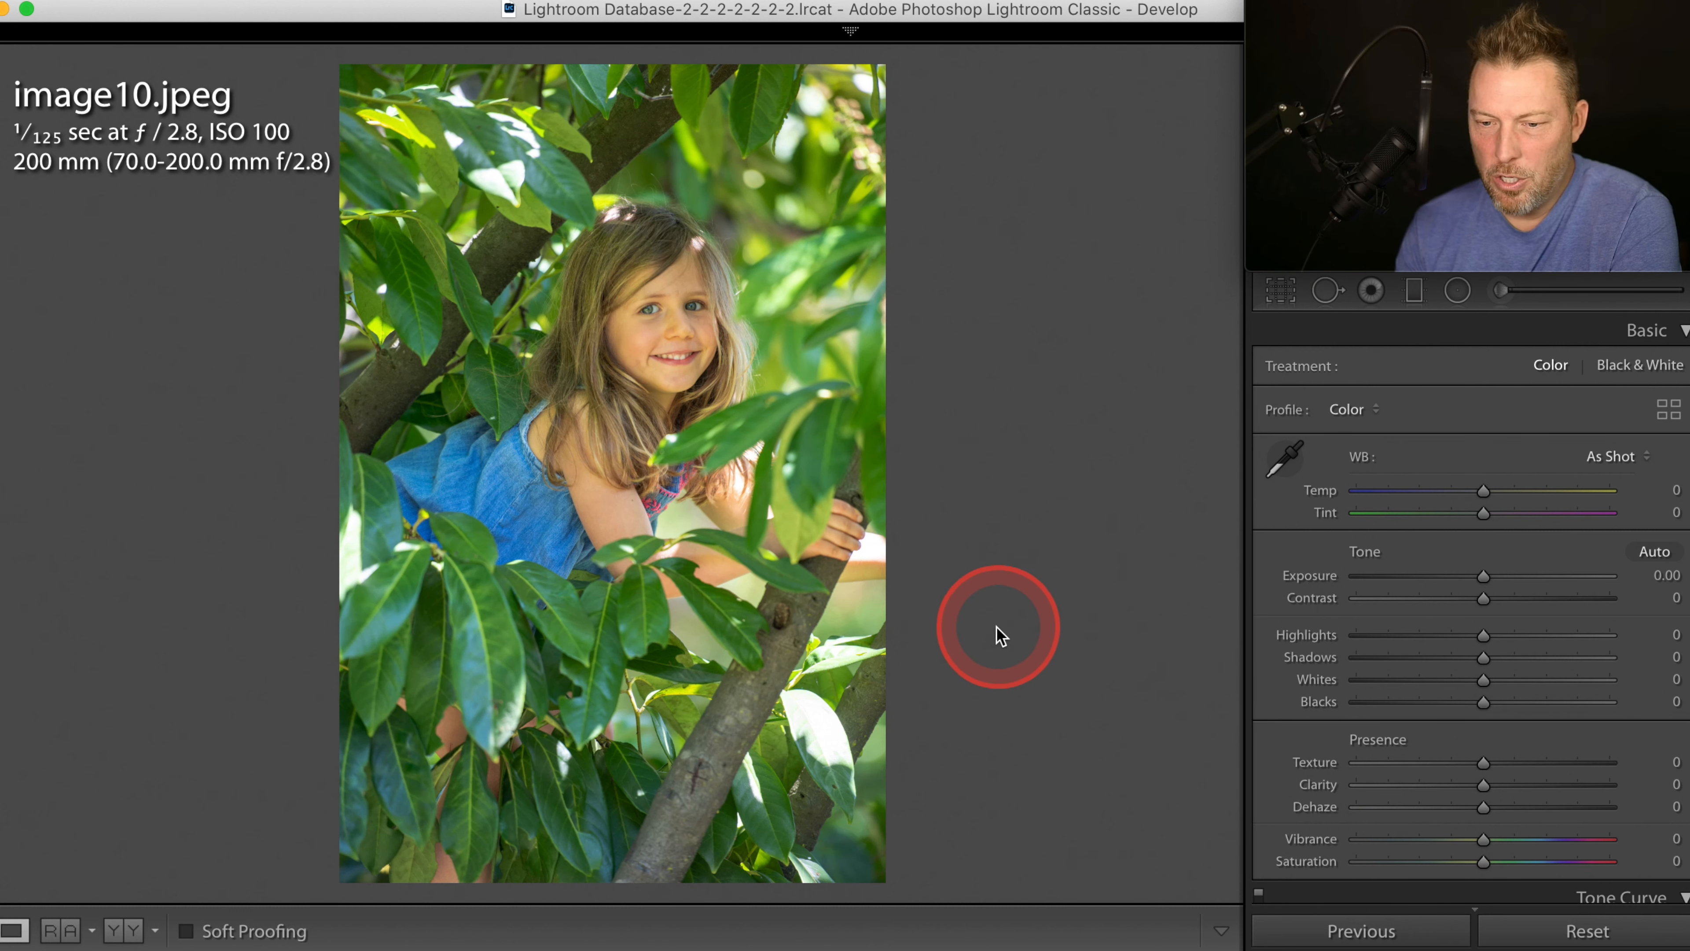
{"action": "left_click", "coordinate": [1281, 294]}
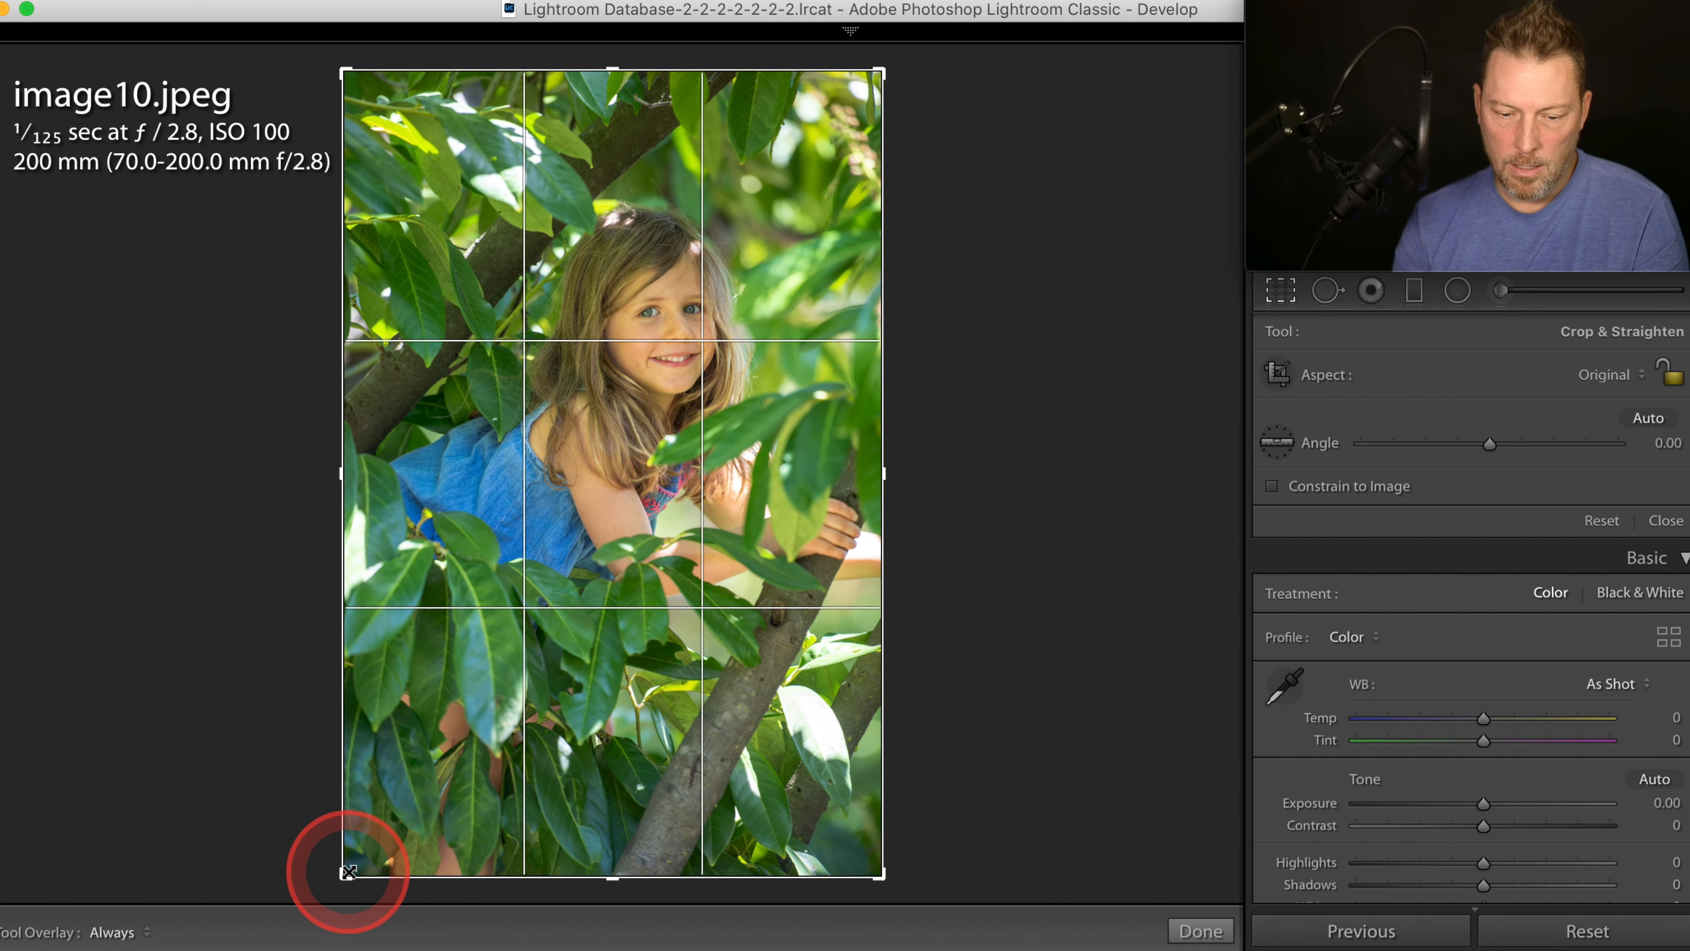
{"action": "left_click_drag", "start_coordinate": [348, 872], "coordinate": [378, 825]}
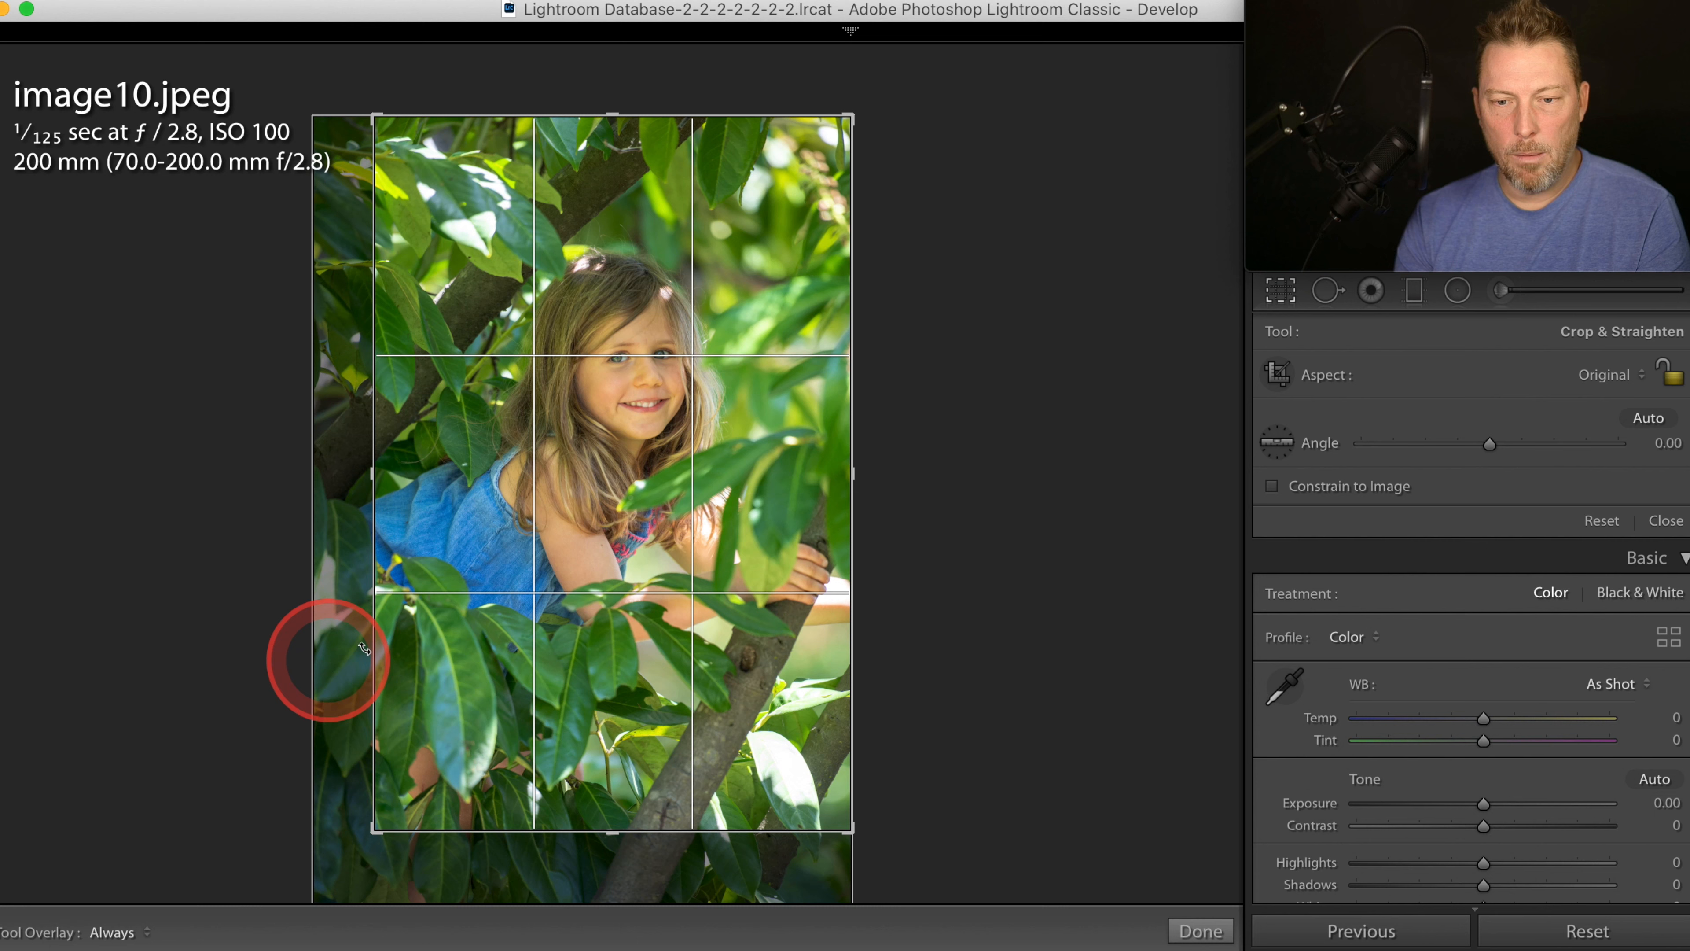
{"action": "left_click", "coordinate": [1279, 292]}
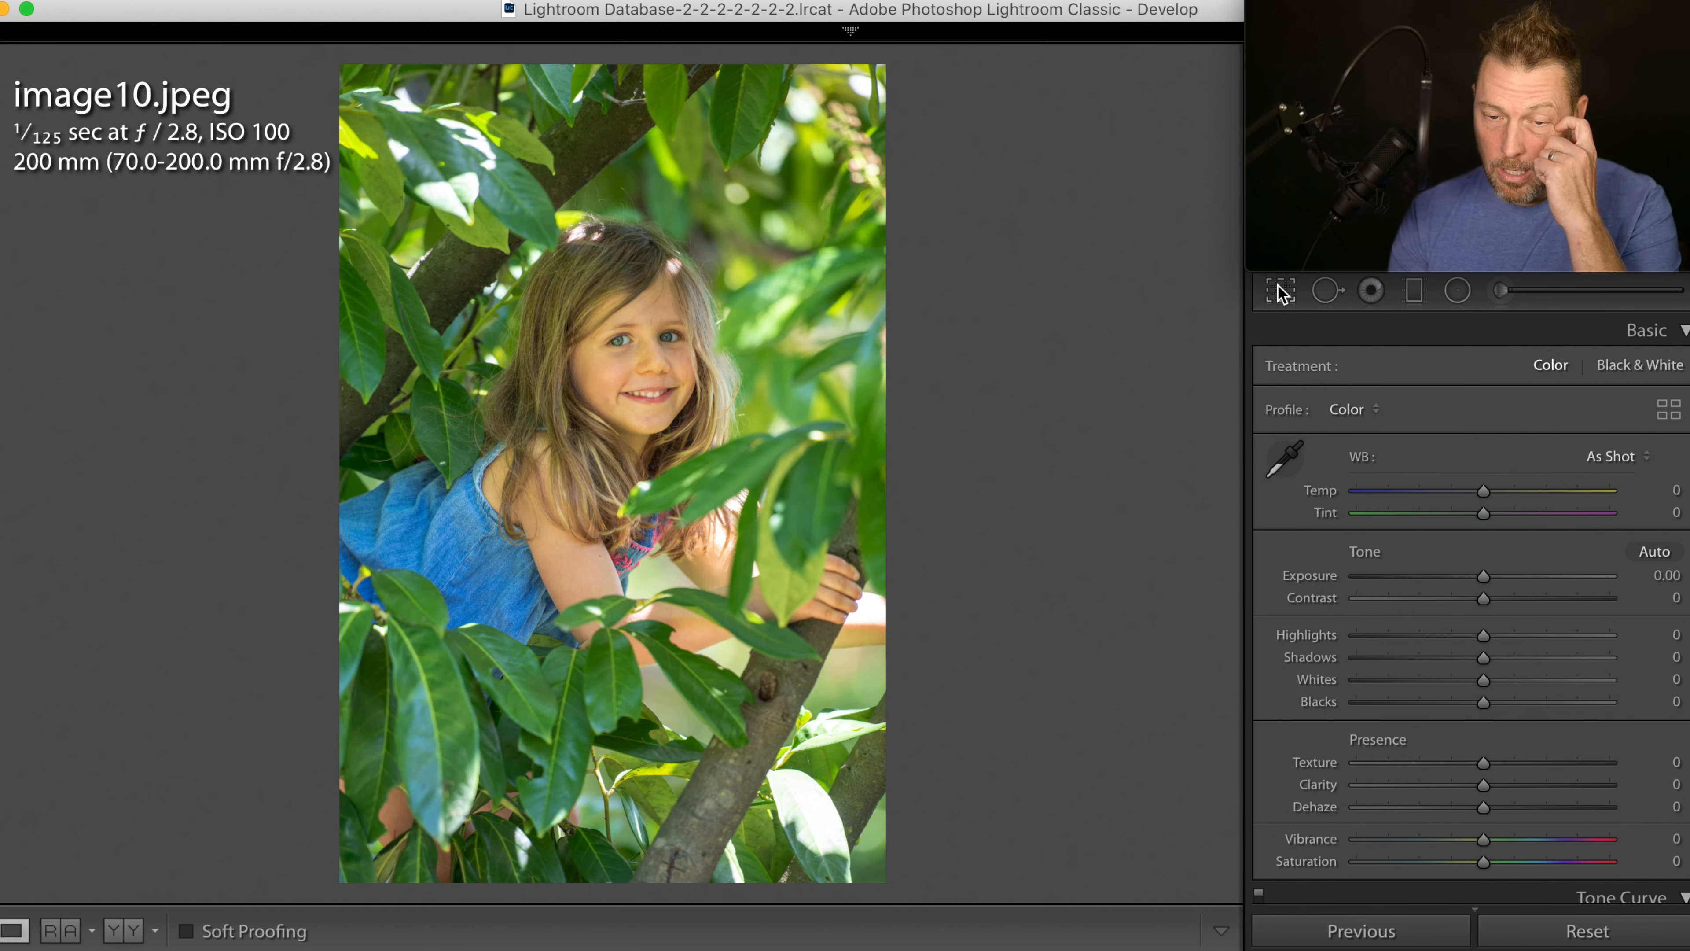
Step: Set the girl photo's Highlights to −92 and Exposure to +0.35
{"action": "left_click", "coordinate": [1268, 311]}
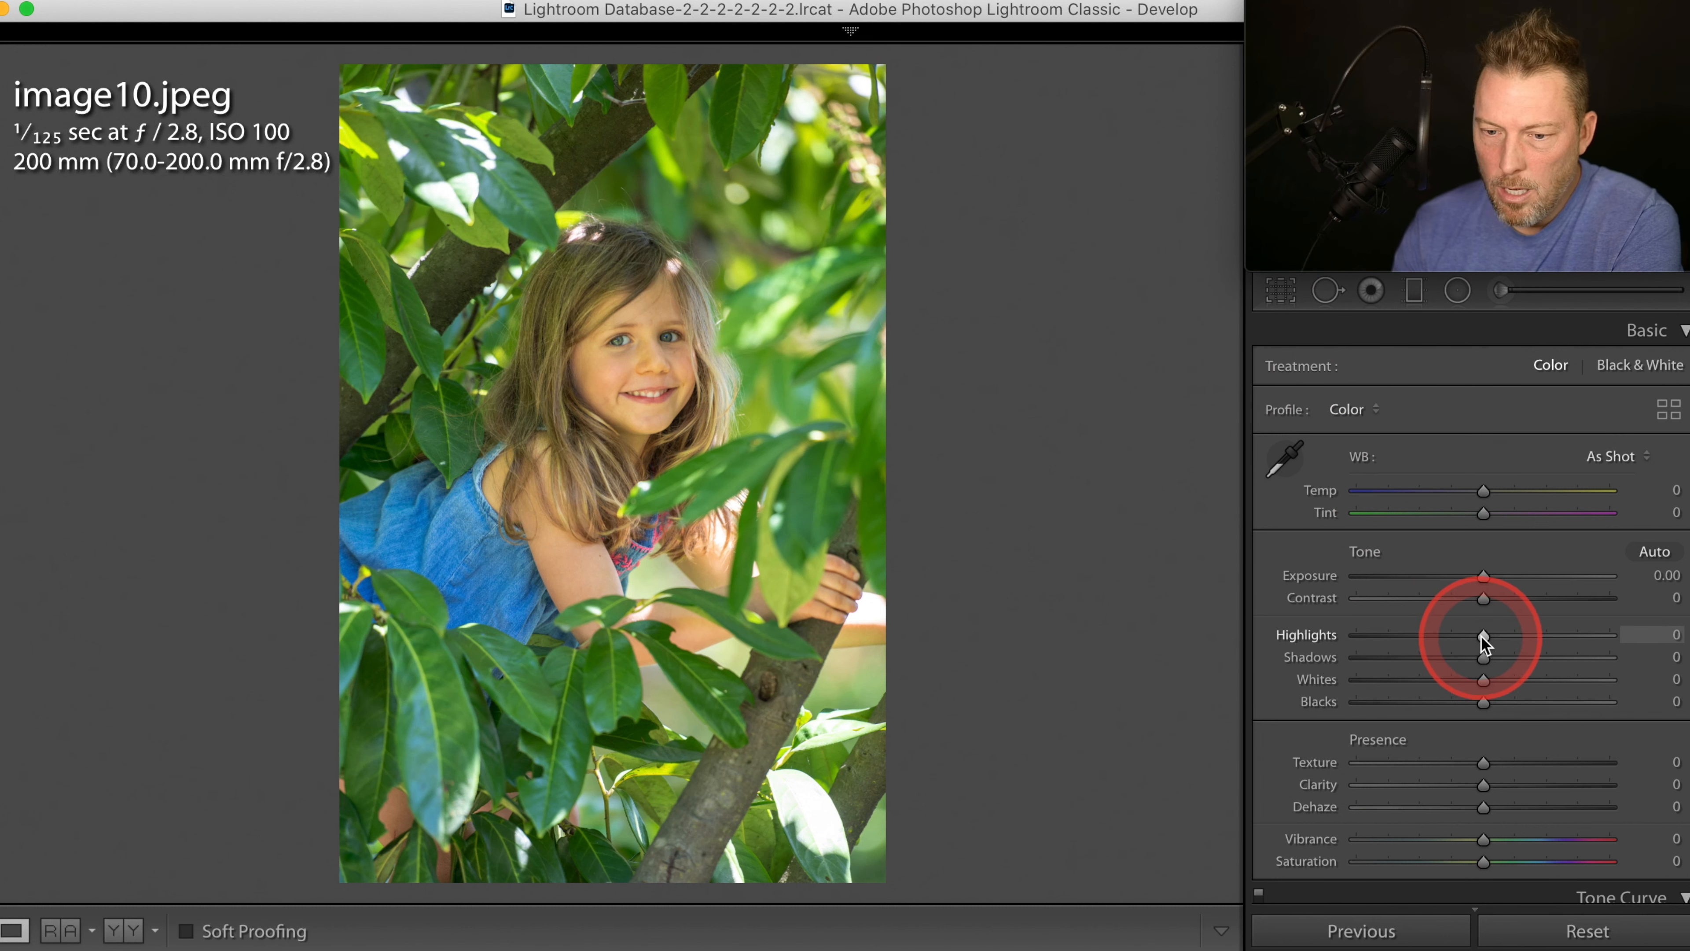
{"action": "left_click_drag", "start_coordinate": [1483, 639], "coordinate": [1363, 653]}
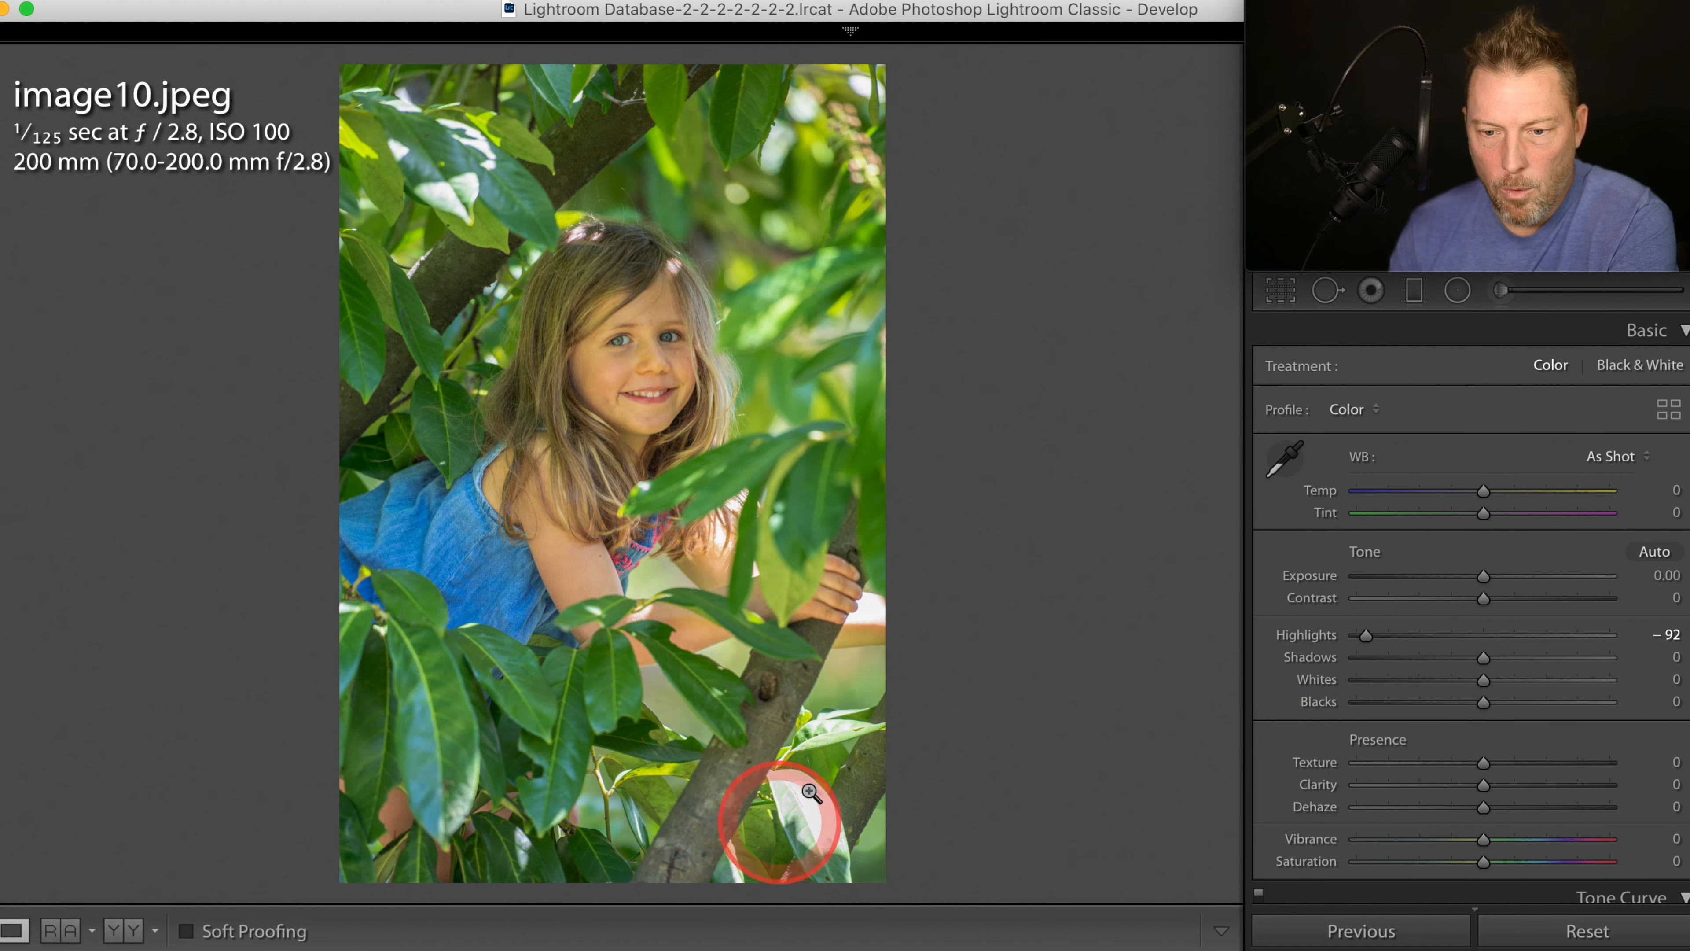
{"action": "left_click_drag", "start_coordinate": [1482, 575], "coordinate": [1492, 577]}
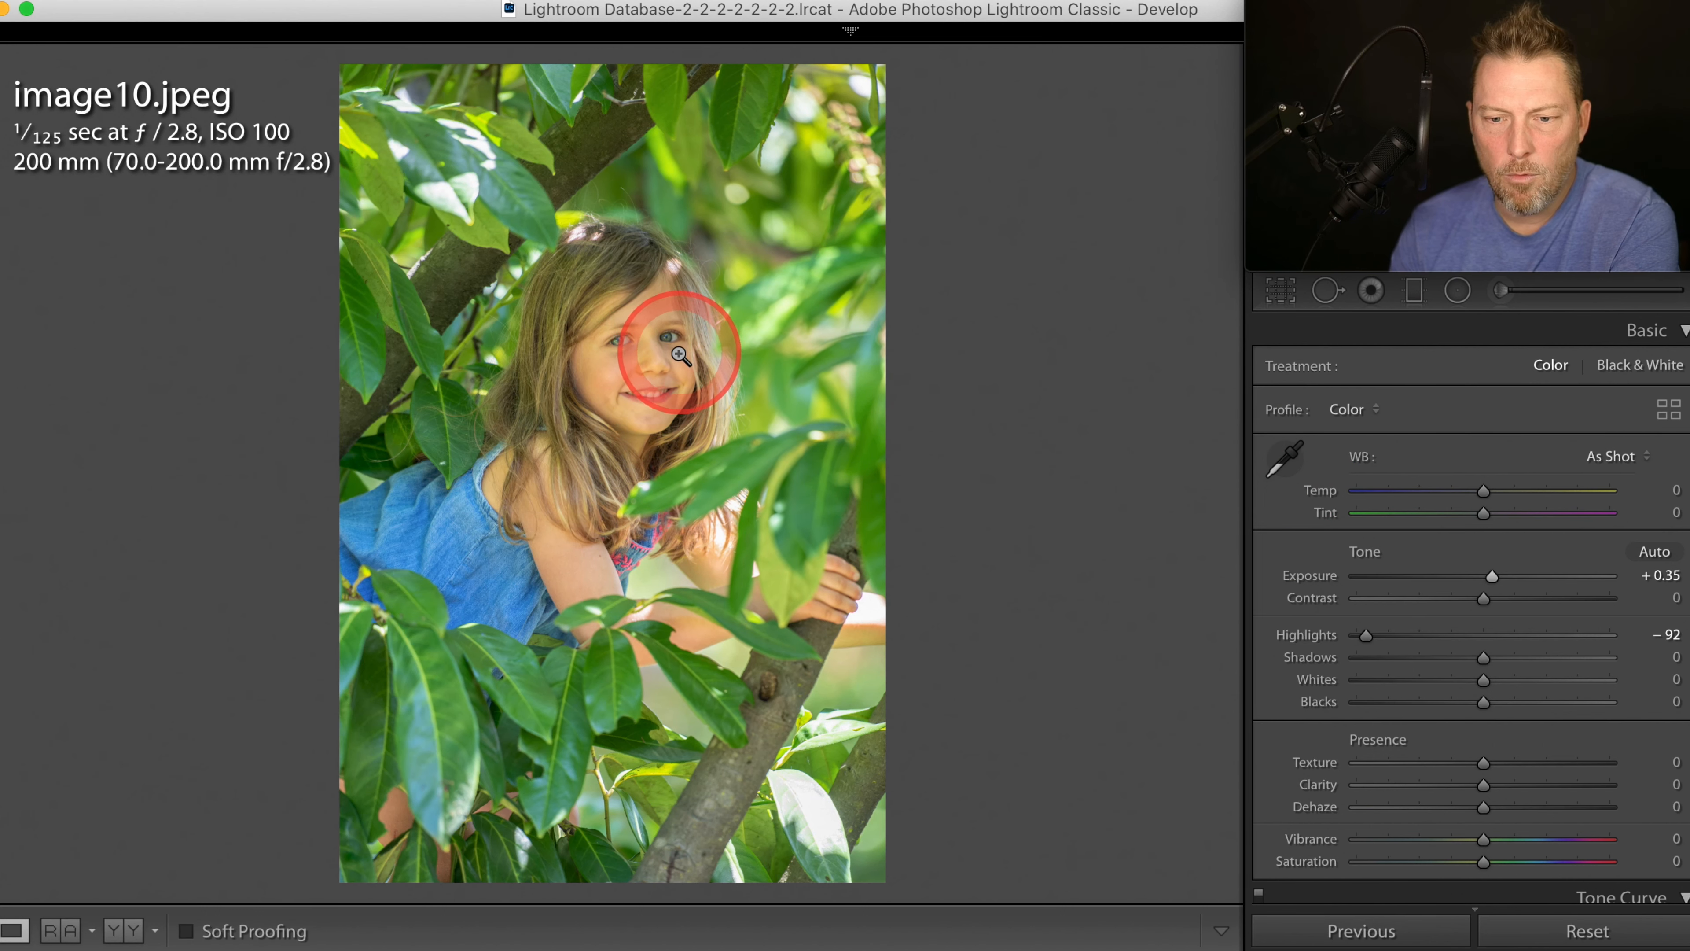
Step: Sample the white of the girl's eye as the neutral for white balance, and adjust Tint to +18 and Temp to −7
{"action": "left_click", "coordinate": [625, 365]}
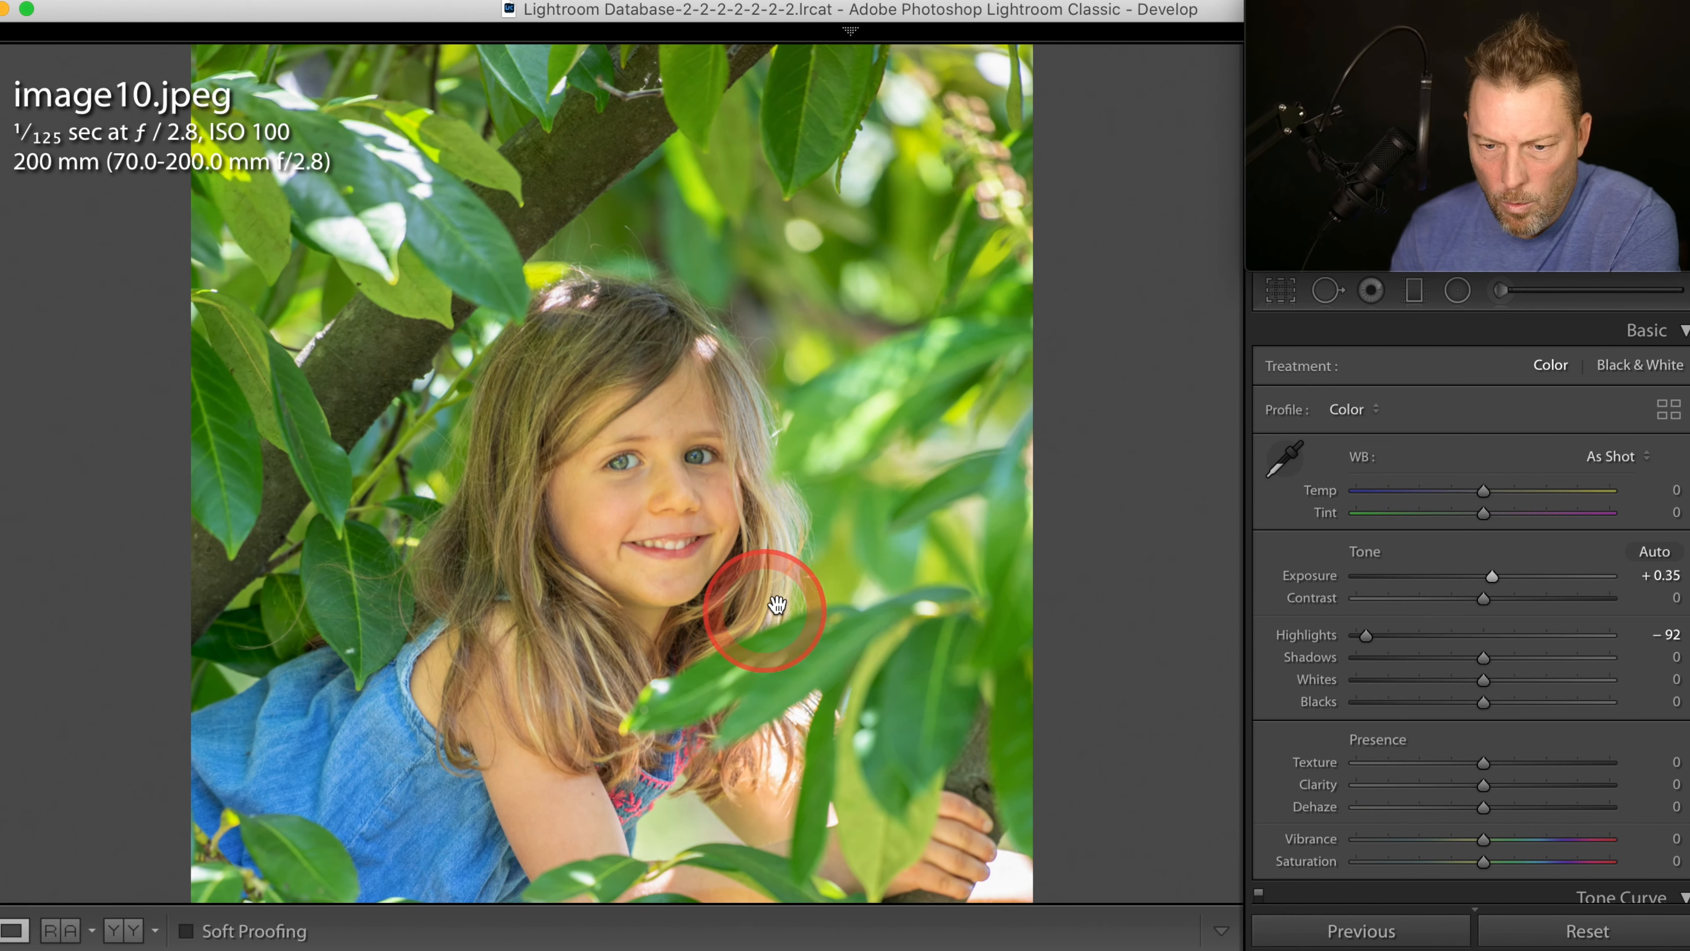
{"action": "left_click", "coordinate": [1288, 459]}
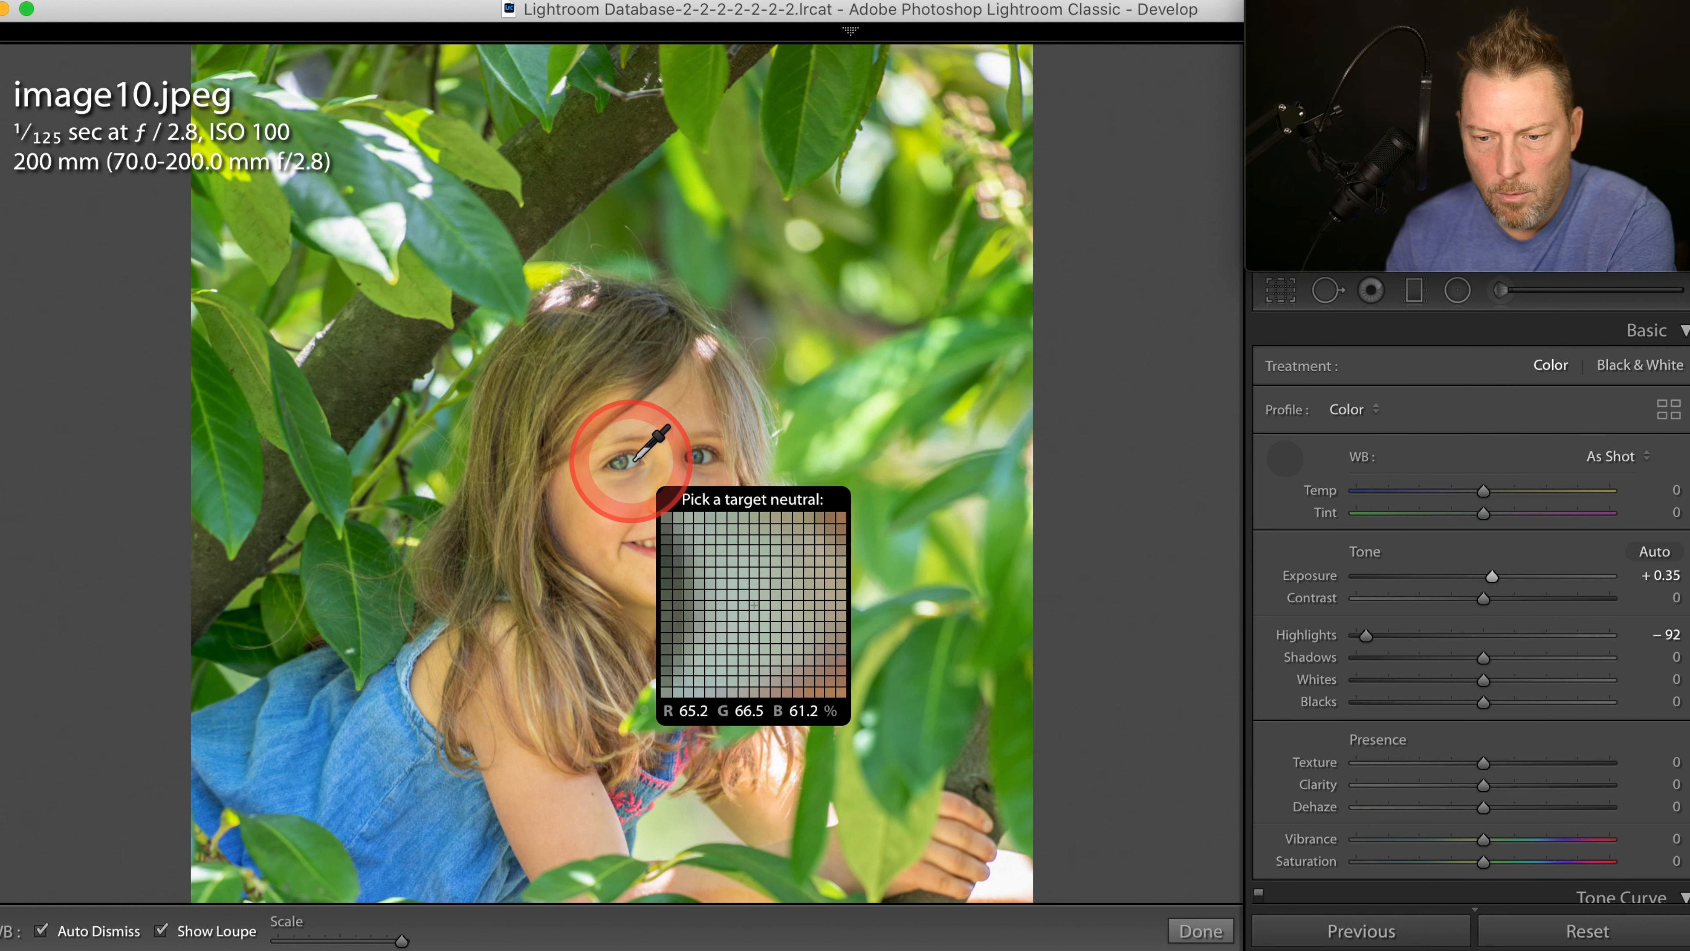
{"action": "left_click", "coordinate": [633, 459]}
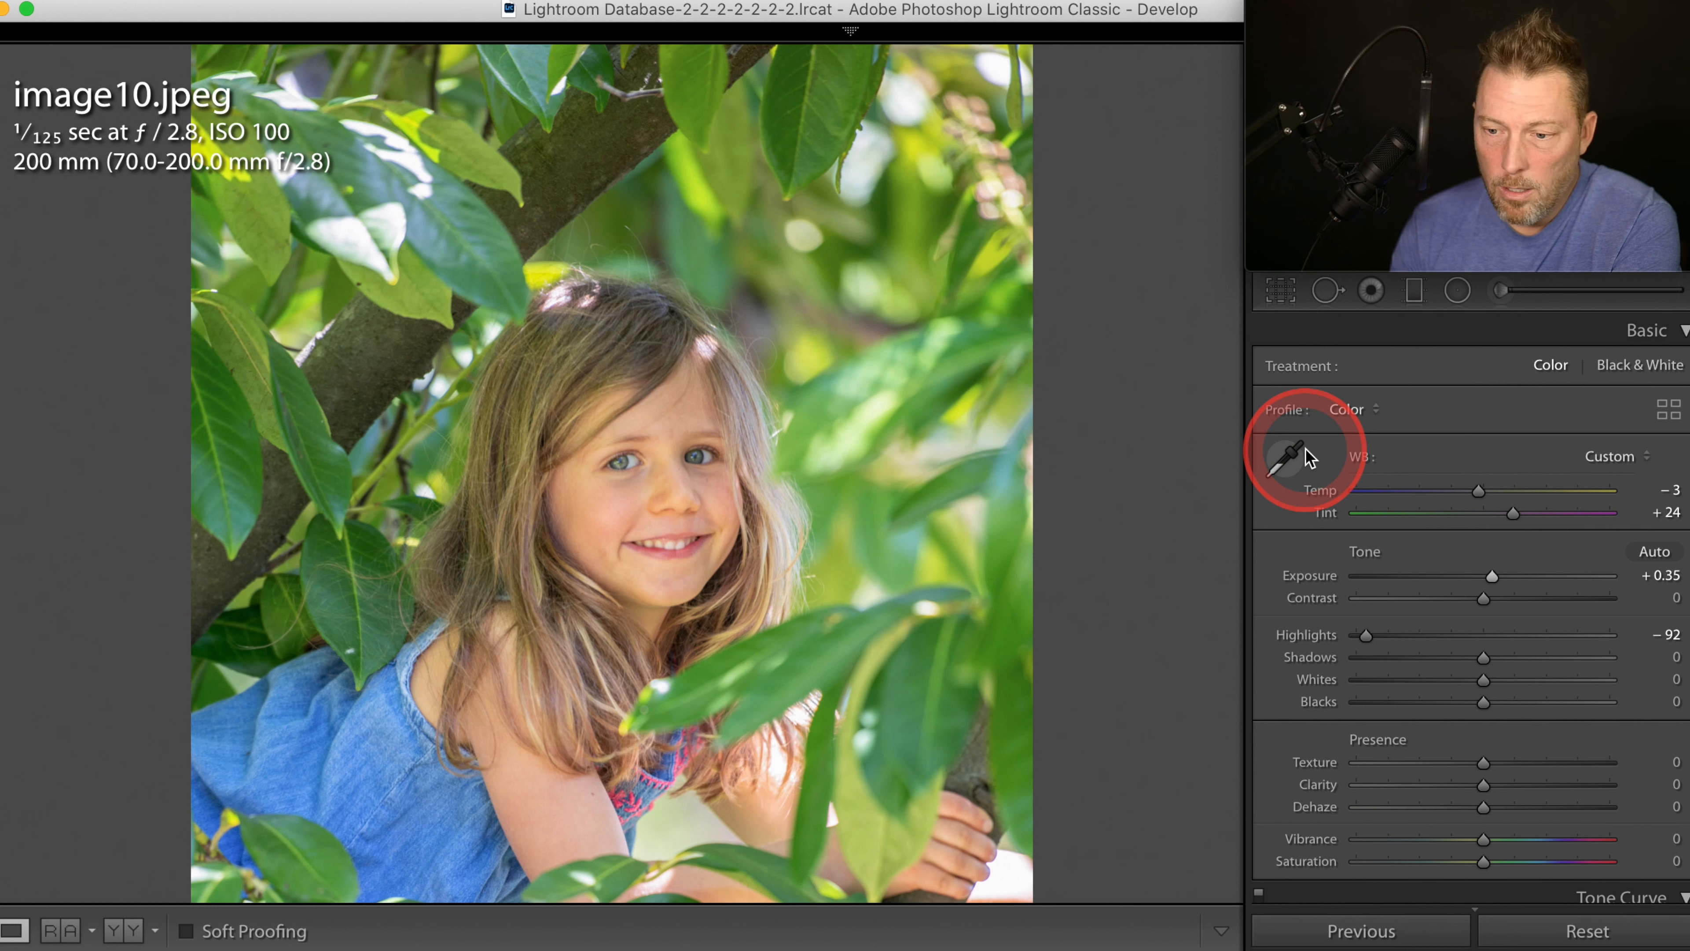
{"action": "left_click_drag", "start_coordinate": [1513, 516], "coordinate": [1504, 515]}
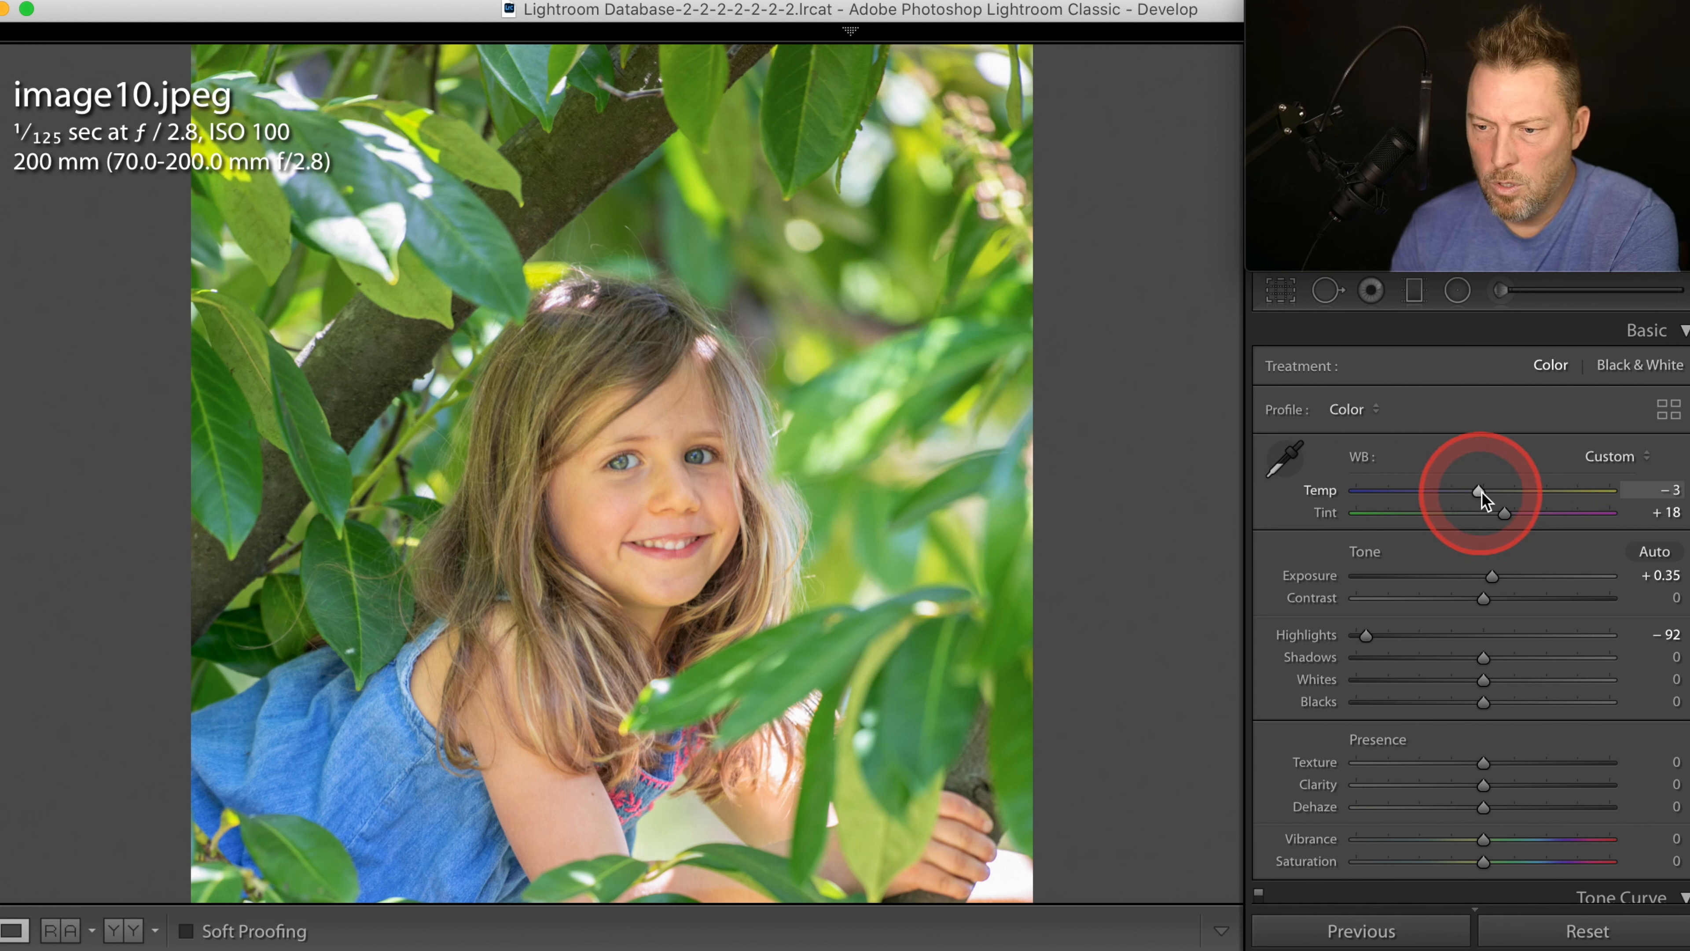
{"action": "left_click_drag", "start_coordinate": [1479, 496], "coordinate": [1473, 495]}
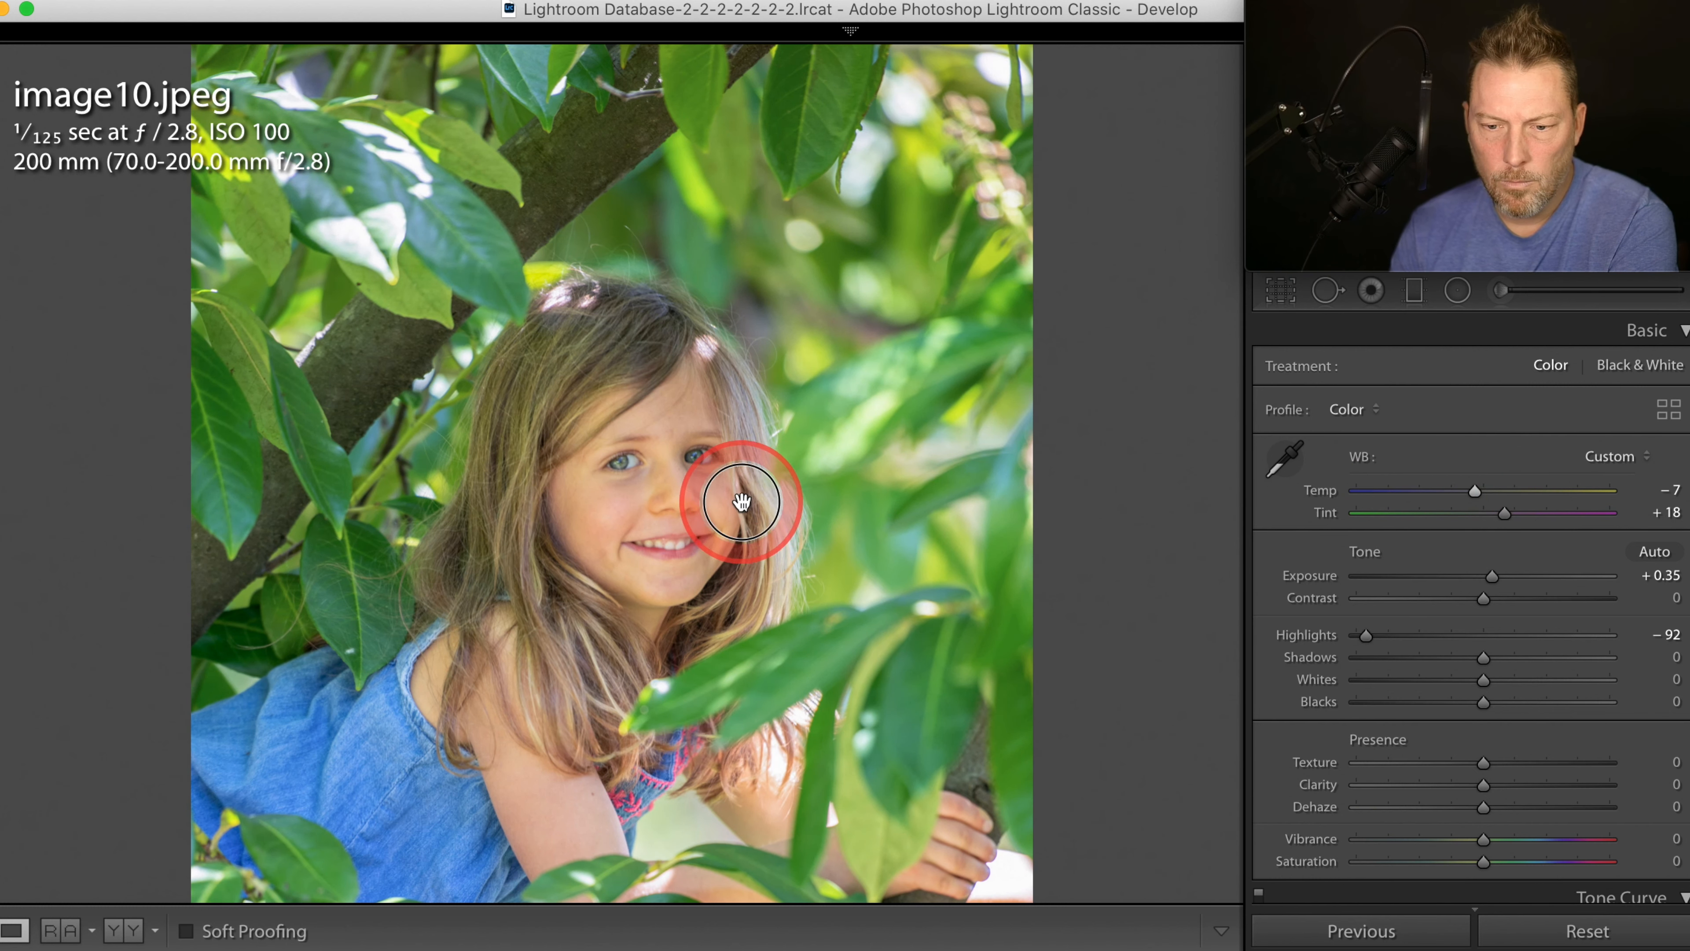
{"action": "left_click", "coordinate": [745, 503]}
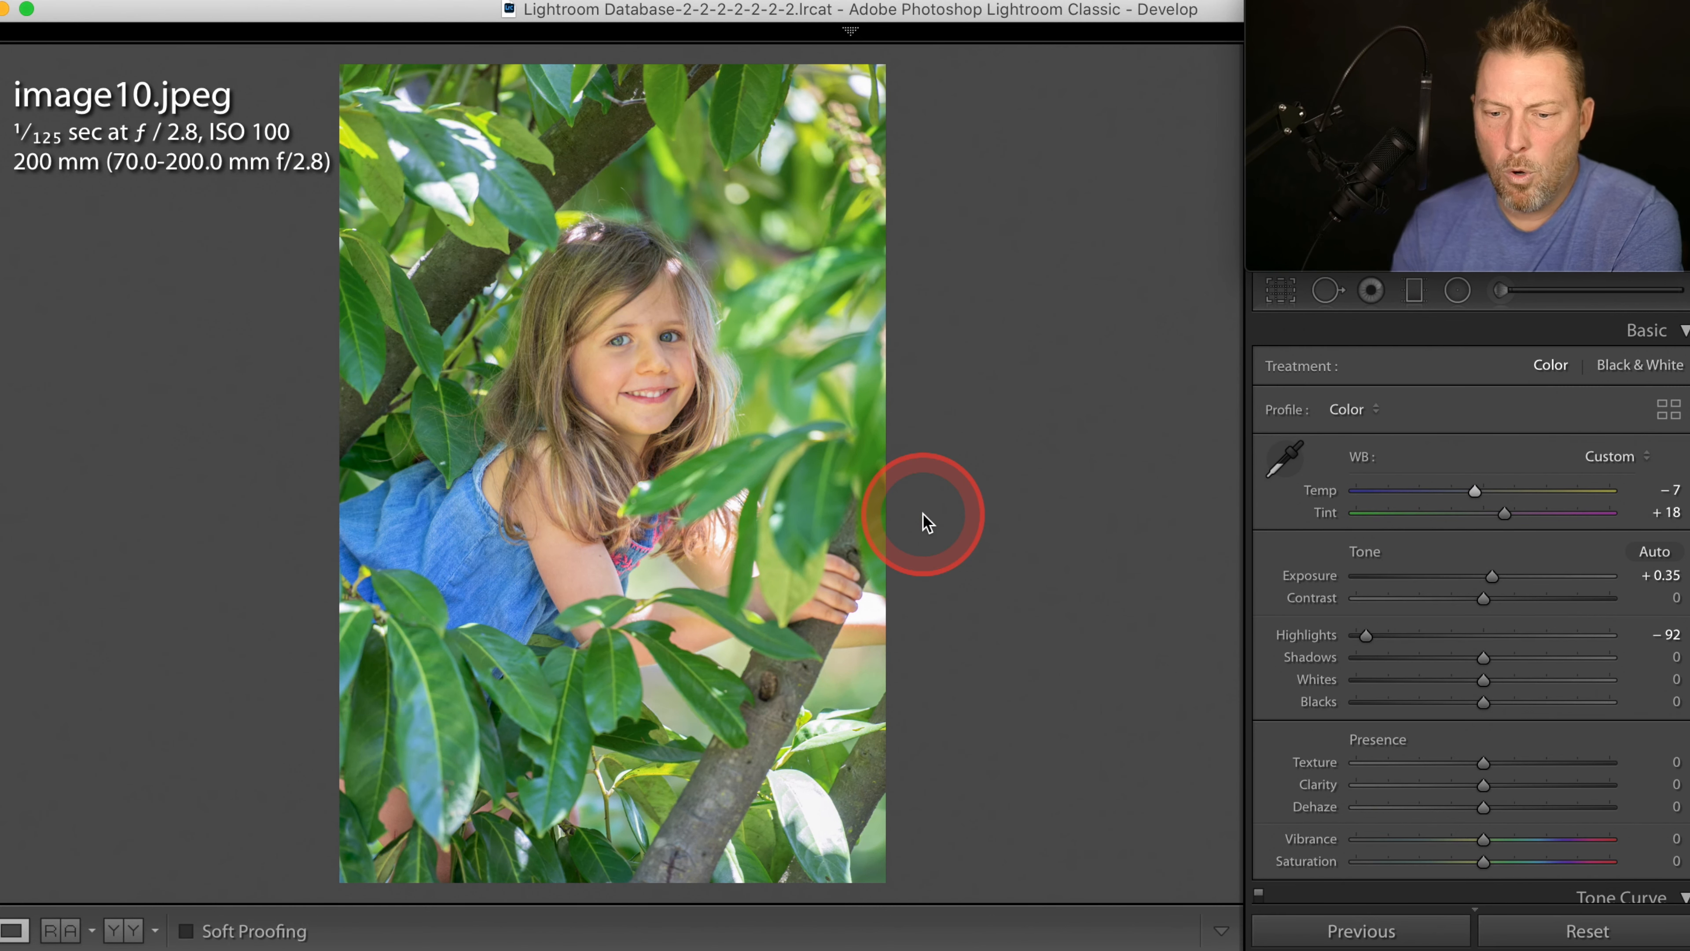
Step: Warm the white balance slightly by setting Temp to −2
{"action": "left_click", "coordinate": [1475, 492]}
{"action": "left_click_drag", "start_coordinate": [1479, 493], "coordinate": [1480, 493]}
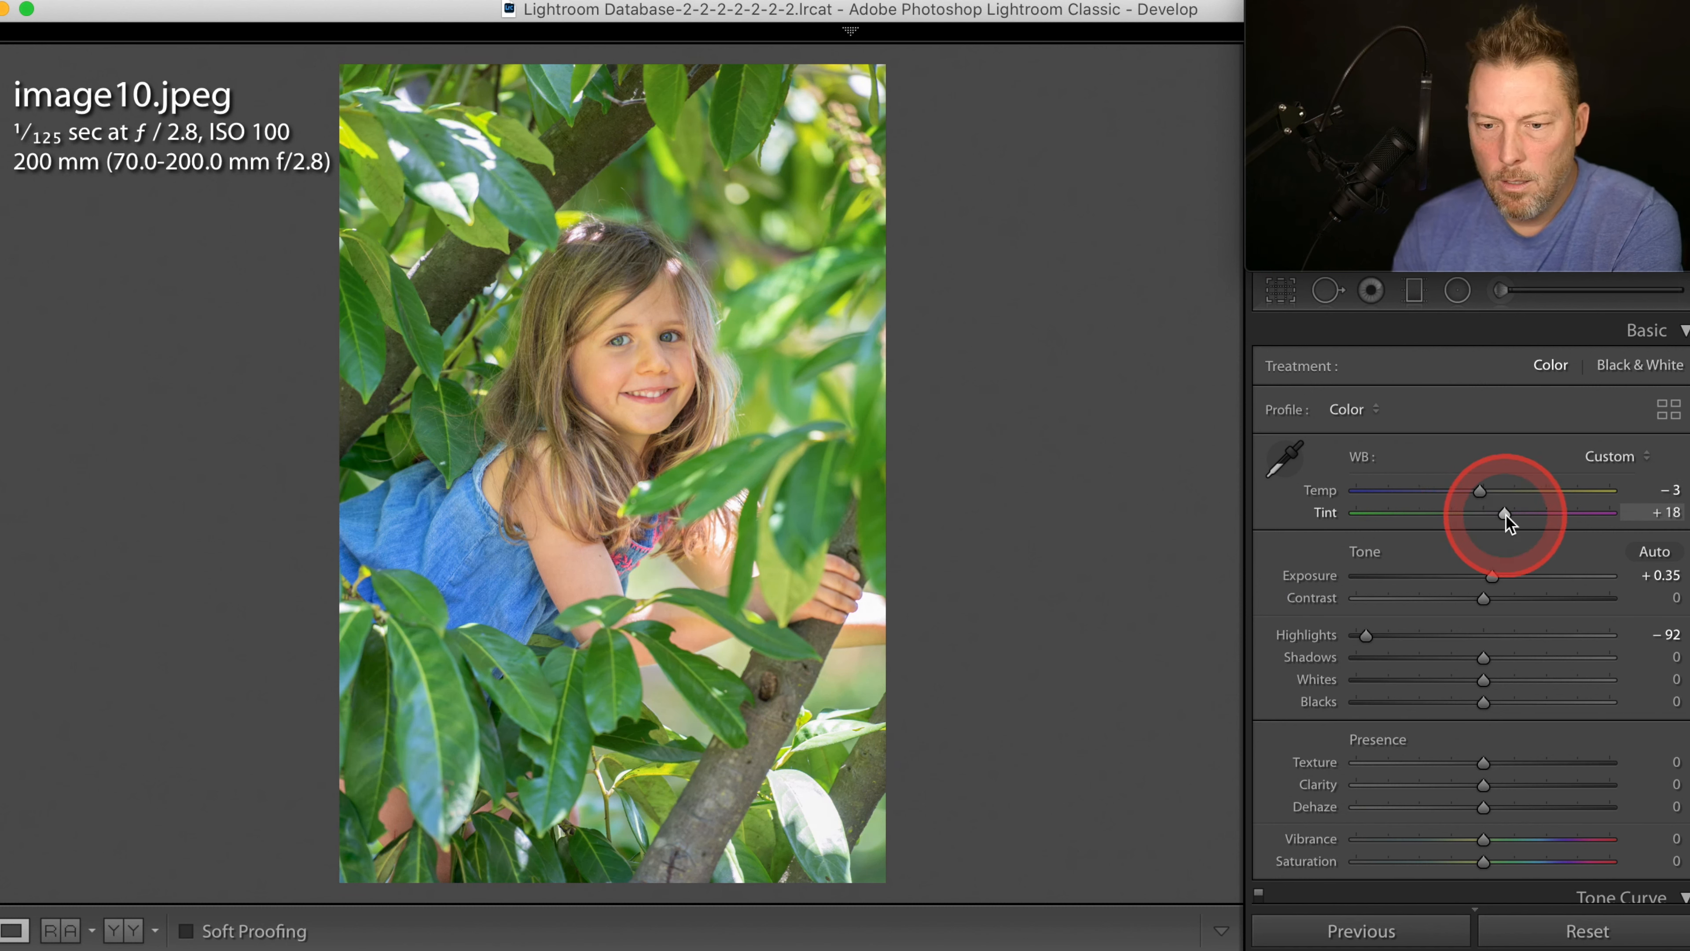
{"action": "left_click", "coordinate": [1505, 514]}
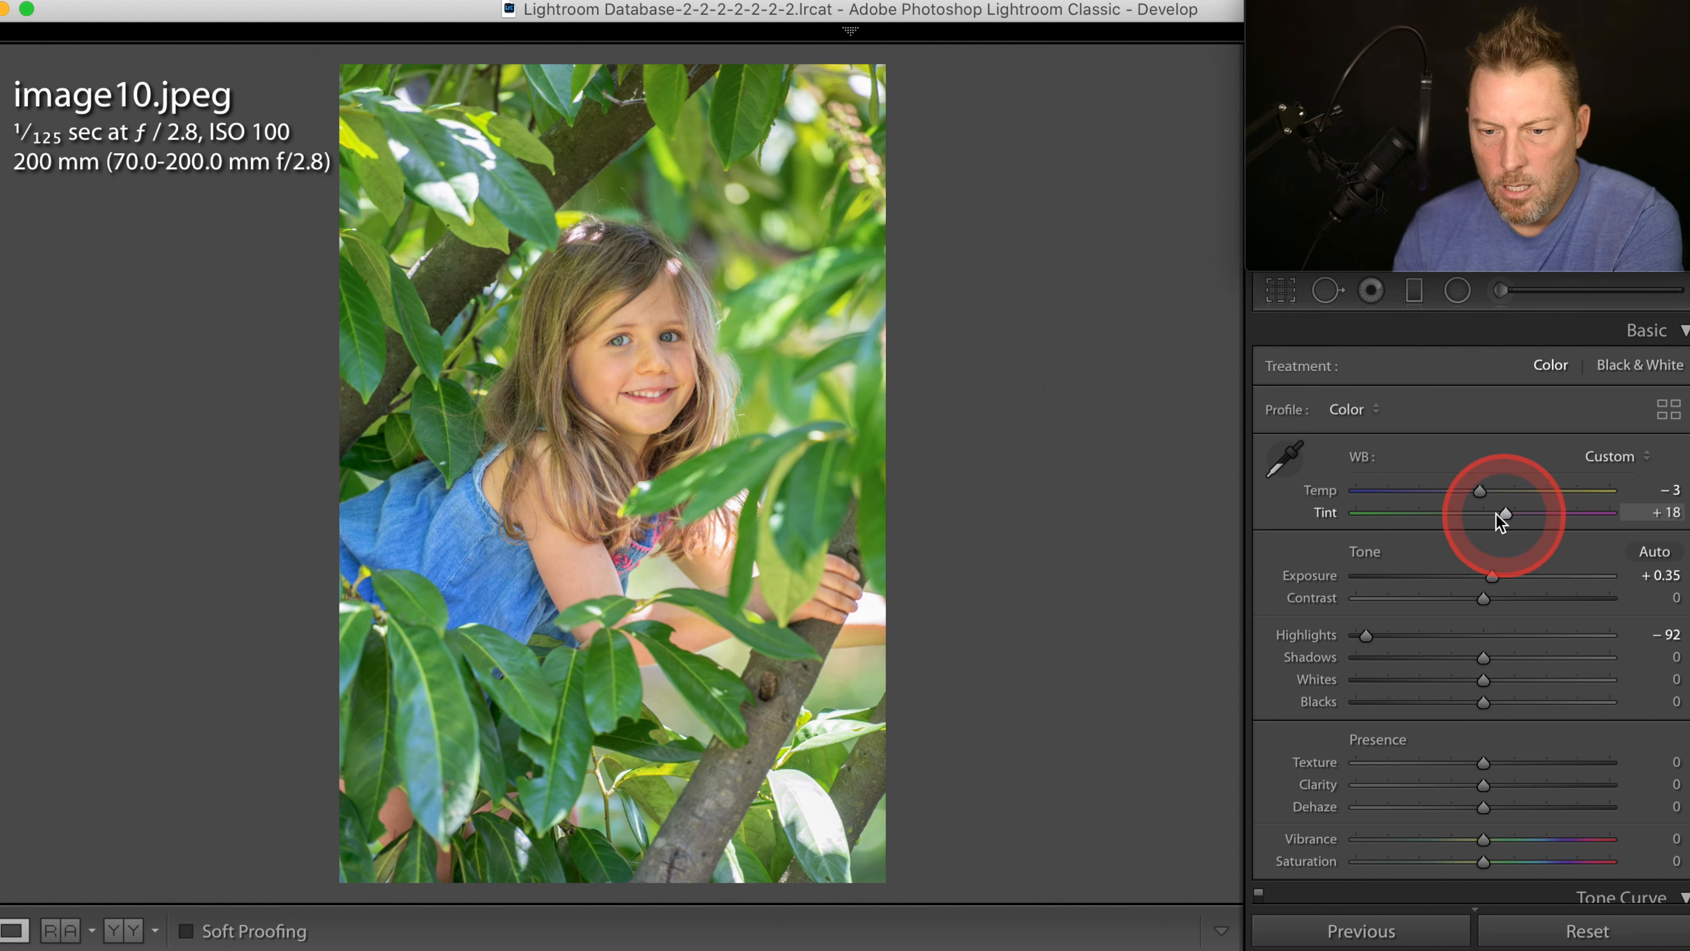
{"action": "left_click", "coordinate": [1480, 493]}
{"action": "left_click_drag", "start_coordinate": [1480, 493], "coordinate": [1481, 493]}
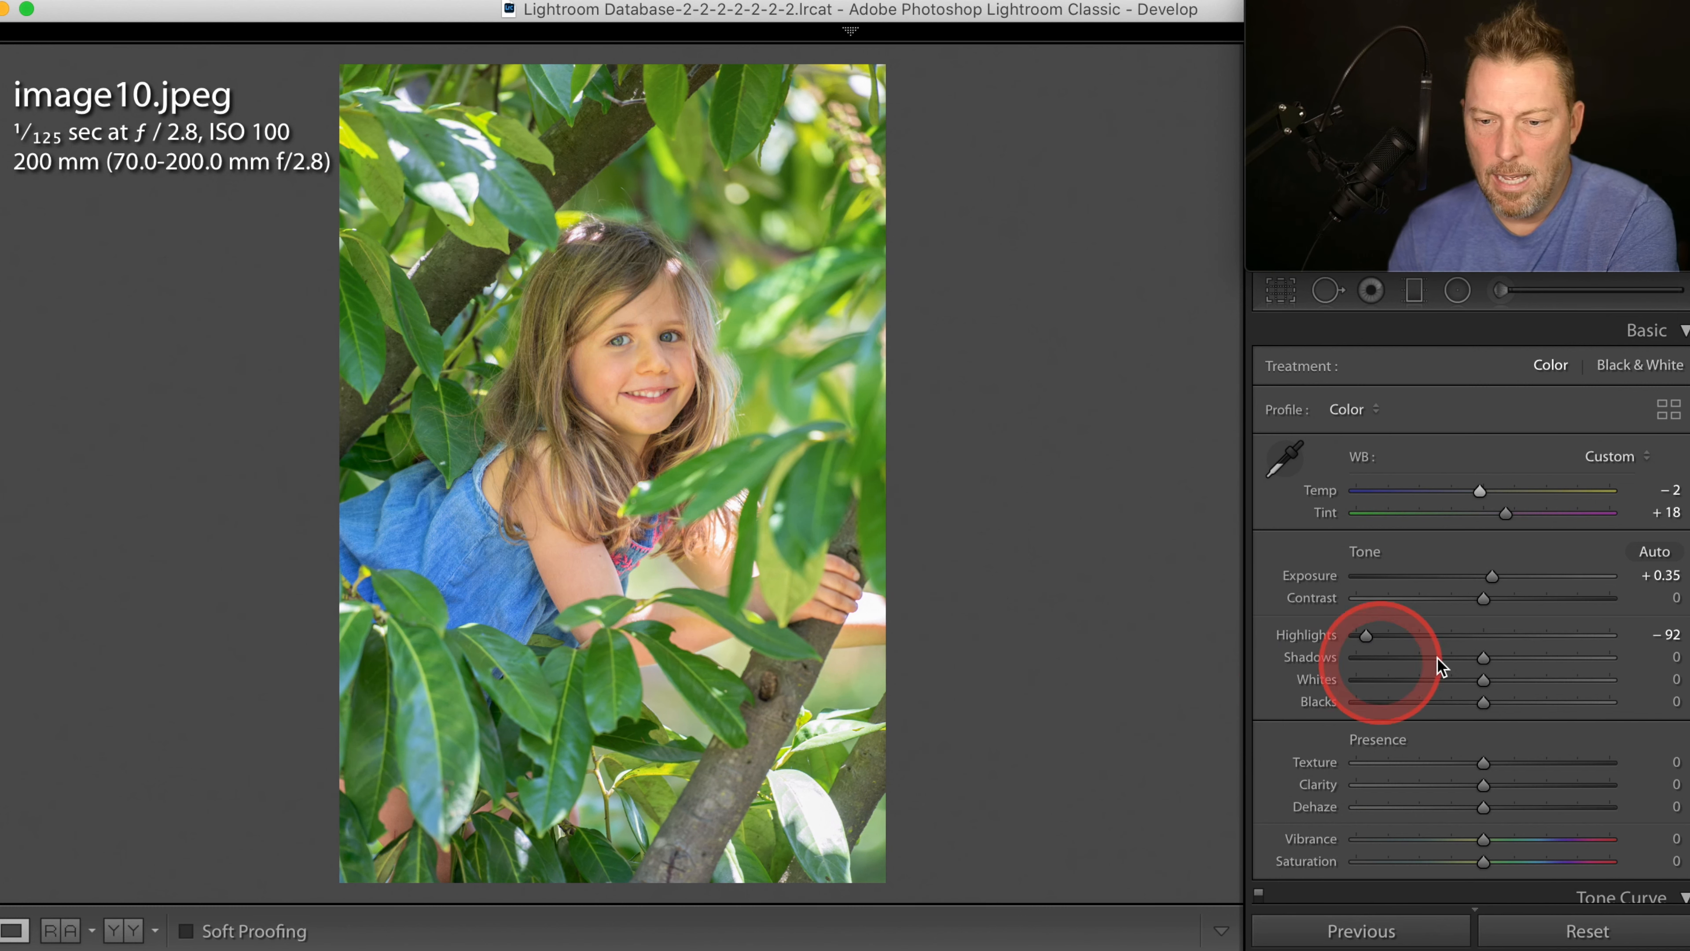
Step: Darken the photo's edges with a Highlight Priority post-crop vignette at Amount −37 and Midpoint 27
{"action": "scroll", "coordinate": [1499, 656], "scroll_direction": "down", "scroll_amount": 5}
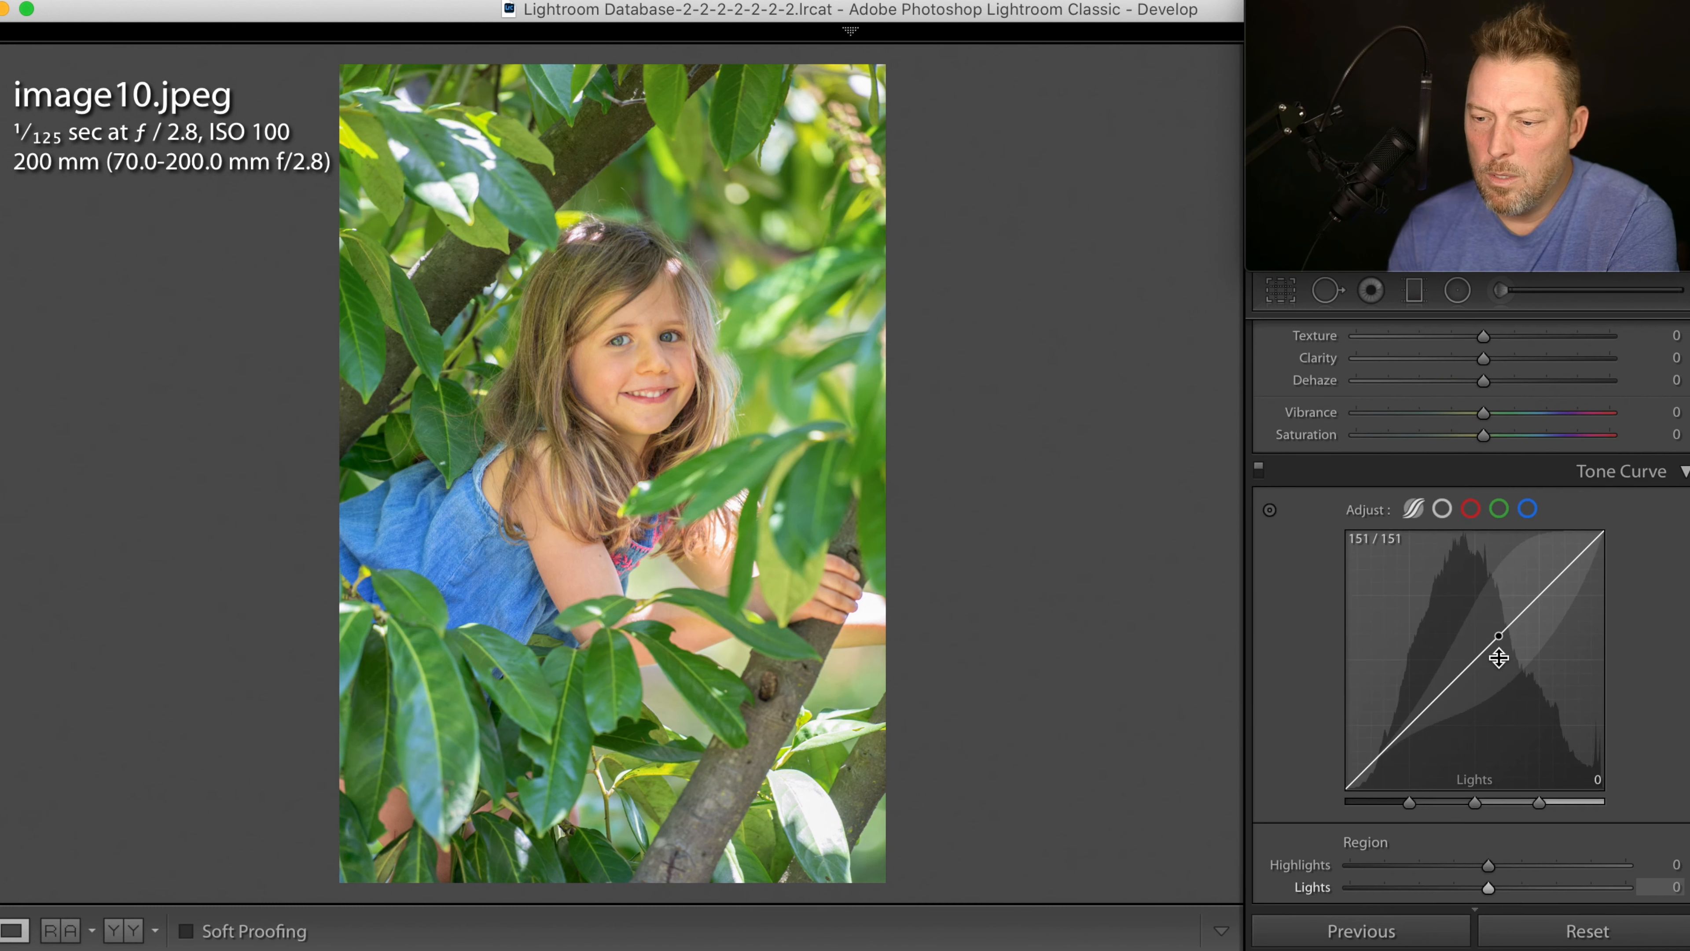
{"action": "scroll", "coordinate": [1498, 658], "scroll_direction": "down", "scroll_amount": 12}
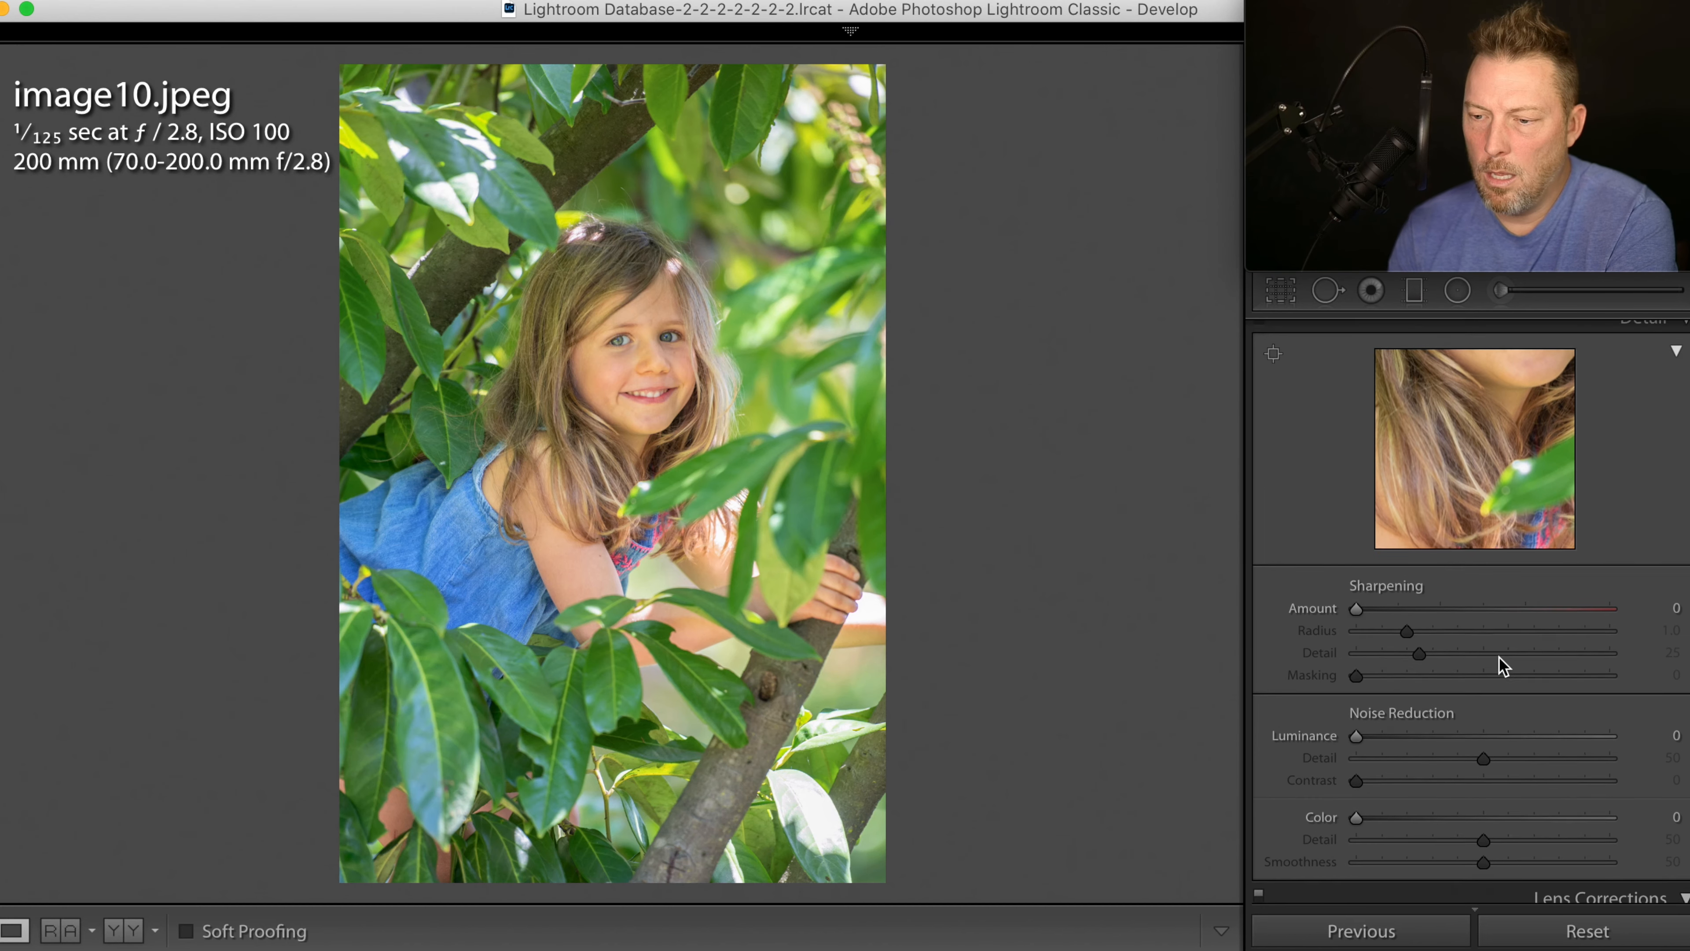
{"action": "scroll", "coordinate": [1499, 656], "scroll_direction": "down", "scroll_amount": 12}
{"action": "scroll", "coordinate": [1499, 657], "scroll_direction": "down", "scroll_amount": 7}
{"action": "scroll", "coordinate": [1500, 657], "scroll_direction": "up", "scroll_amount": 4}
{"action": "left_click", "coordinate": [1684, 525]}
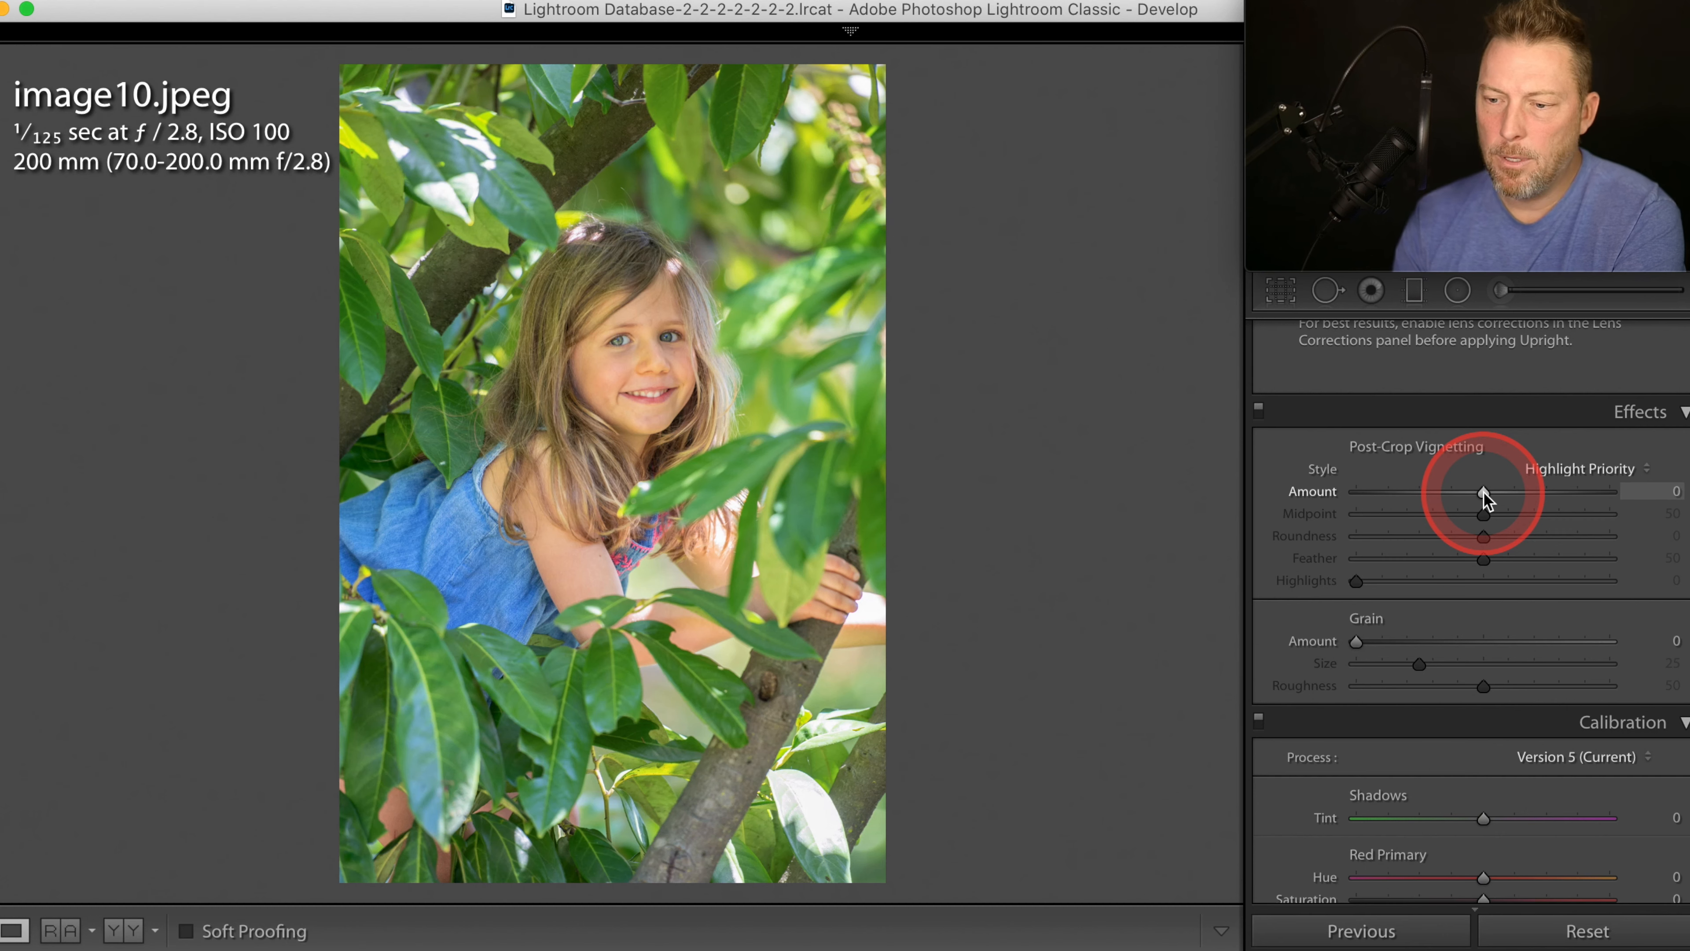
{"action": "scroll", "coordinate": [1485, 498], "scroll_direction": "up", "scroll_amount": 15}
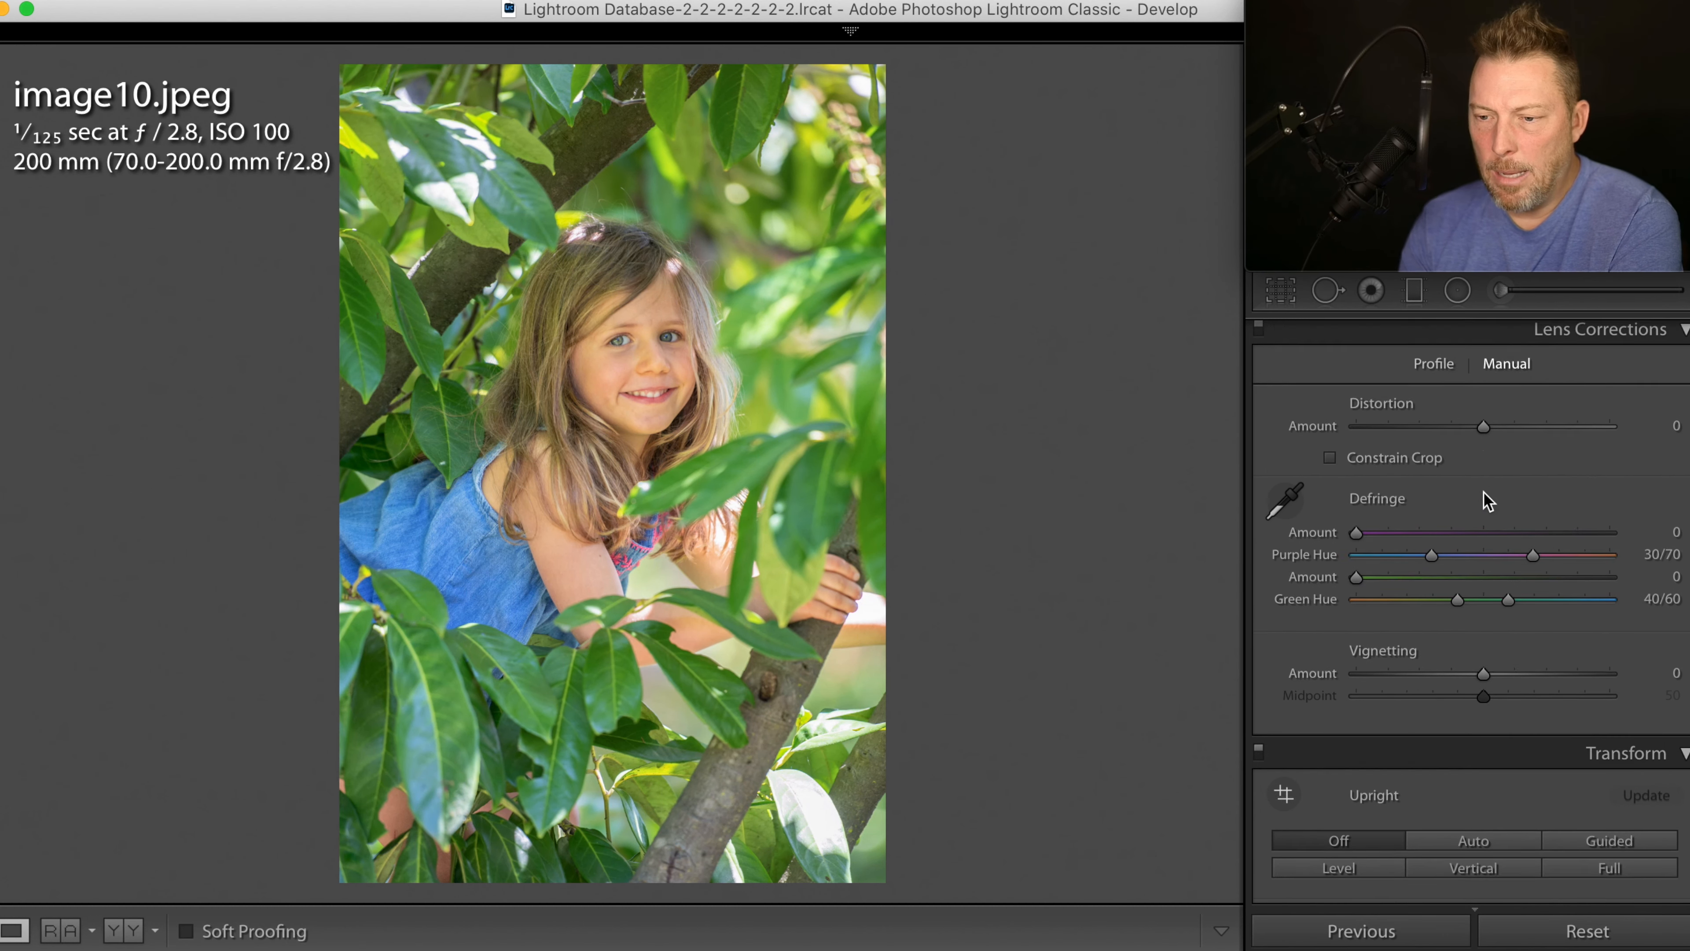
{"action": "scroll", "coordinate": [1487, 500], "scroll_direction": "up", "scroll_amount": 3}
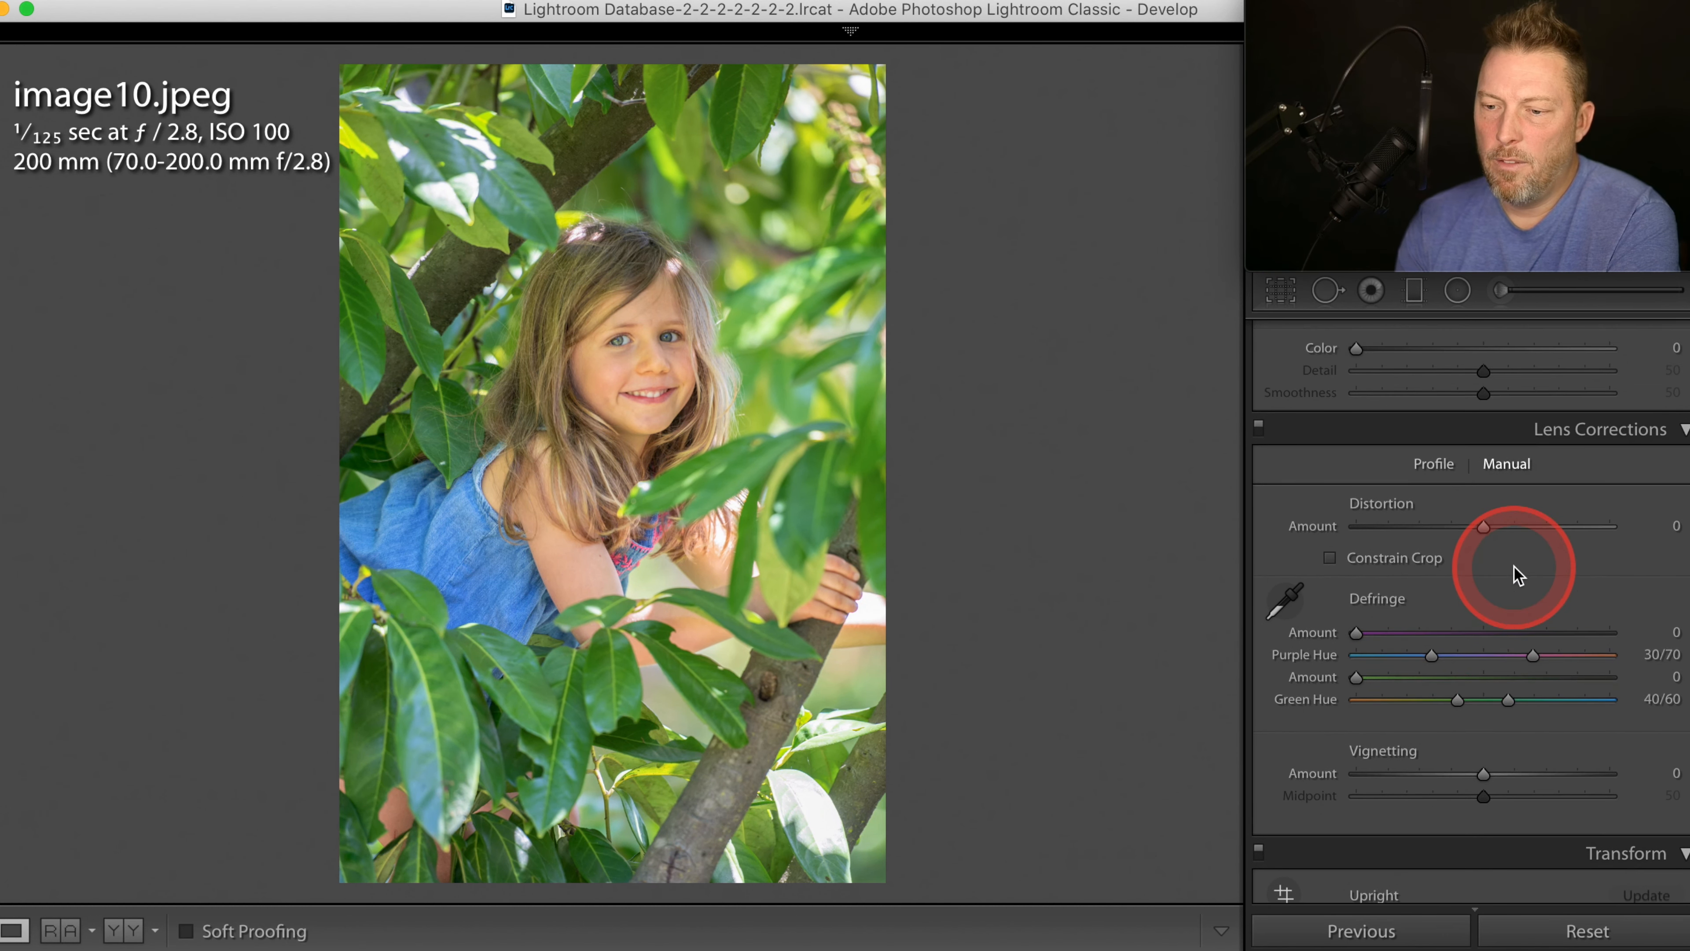
{"action": "scroll", "coordinate": [1514, 574], "scroll_direction": "down", "scroll_amount": 2}
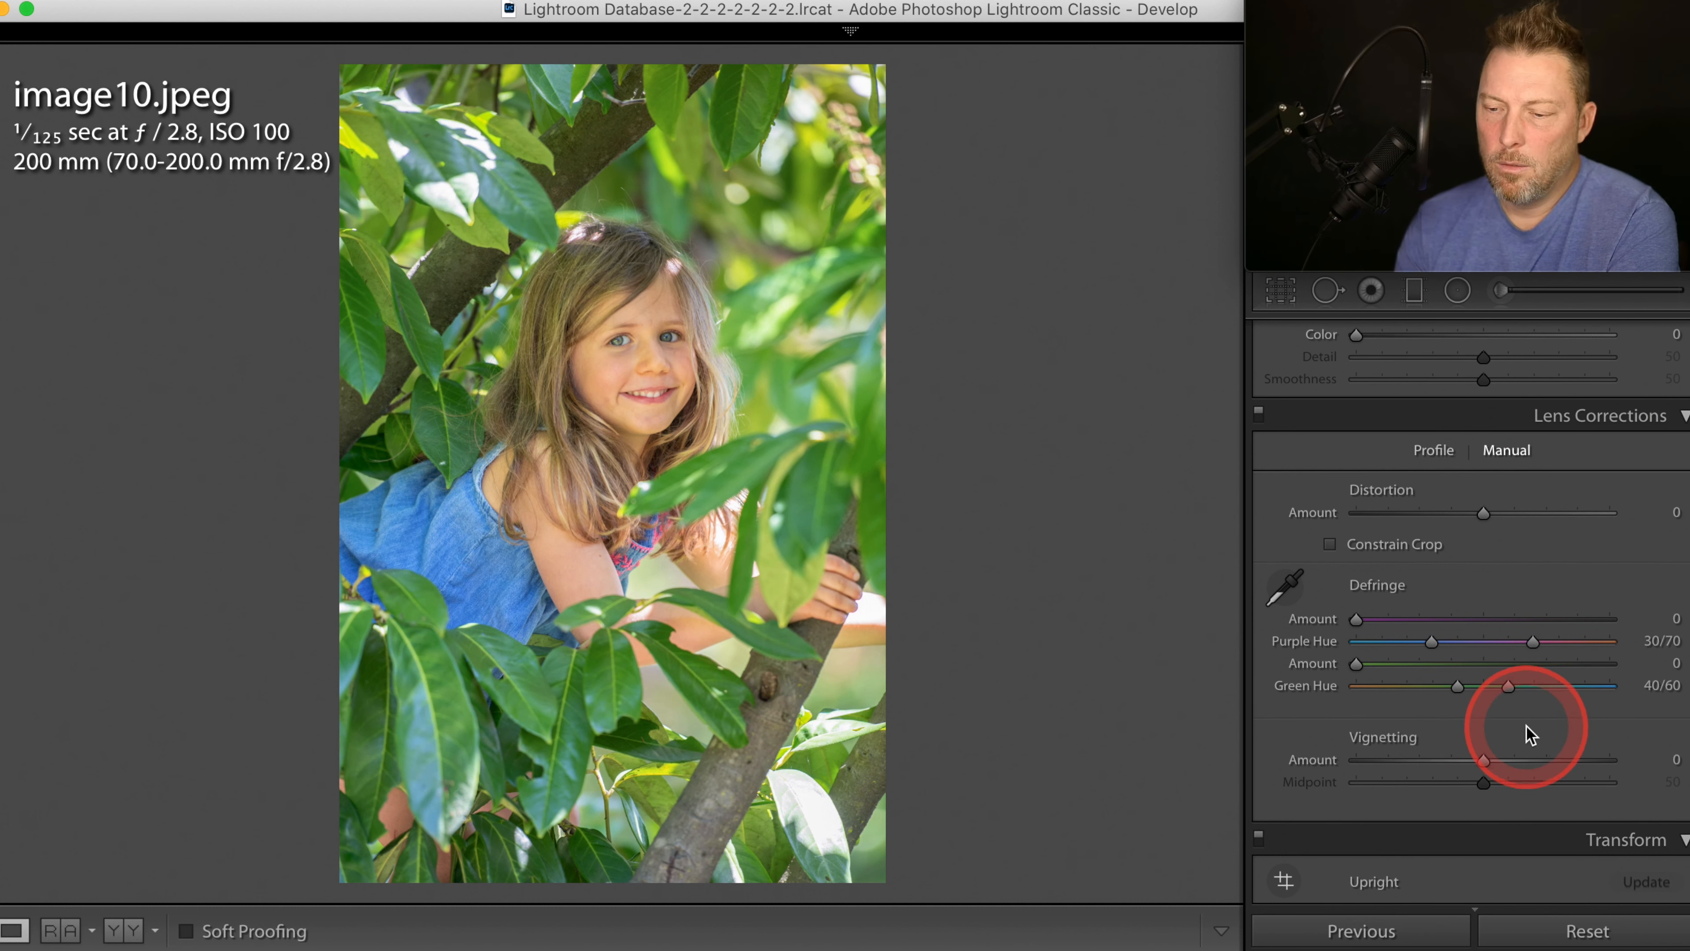
{"action": "scroll", "coordinate": [1528, 733], "scroll_direction": "down", "scroll_amount": 10}
{"action": "scroll", "coordinate": [1528, 729], "scroll_direction": "down", "scroll_amount": 7}
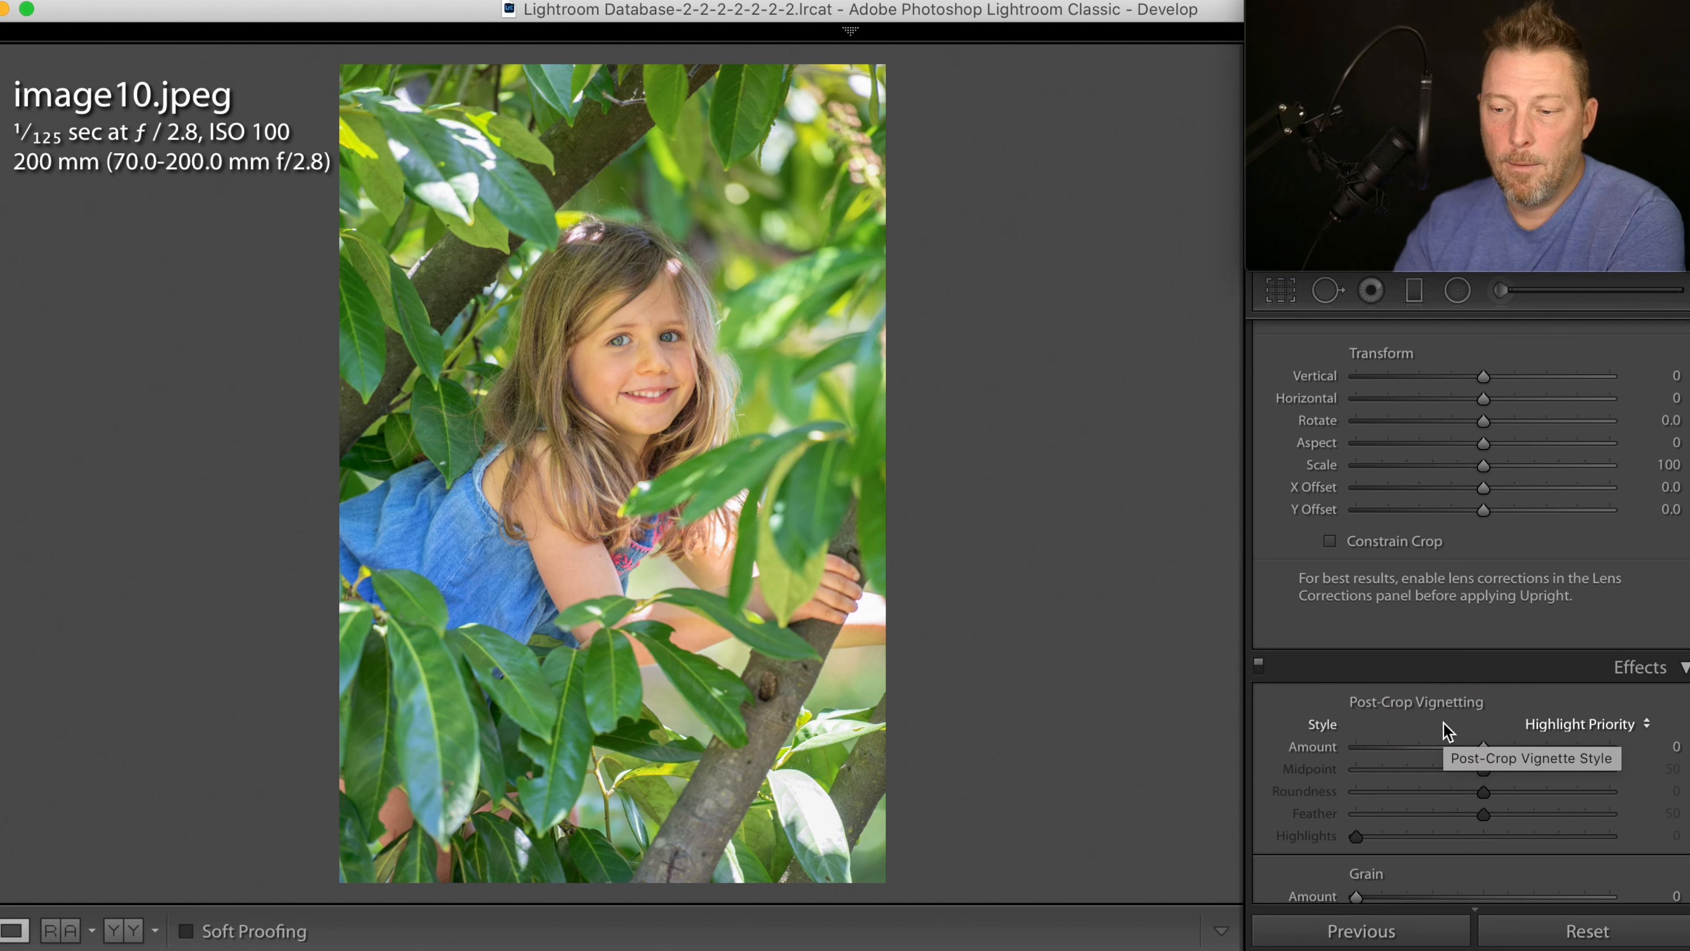
{"action": "scroll", "coordinate": [1464, 726], "scroll_direction": "down", "scroll_amount": 2}
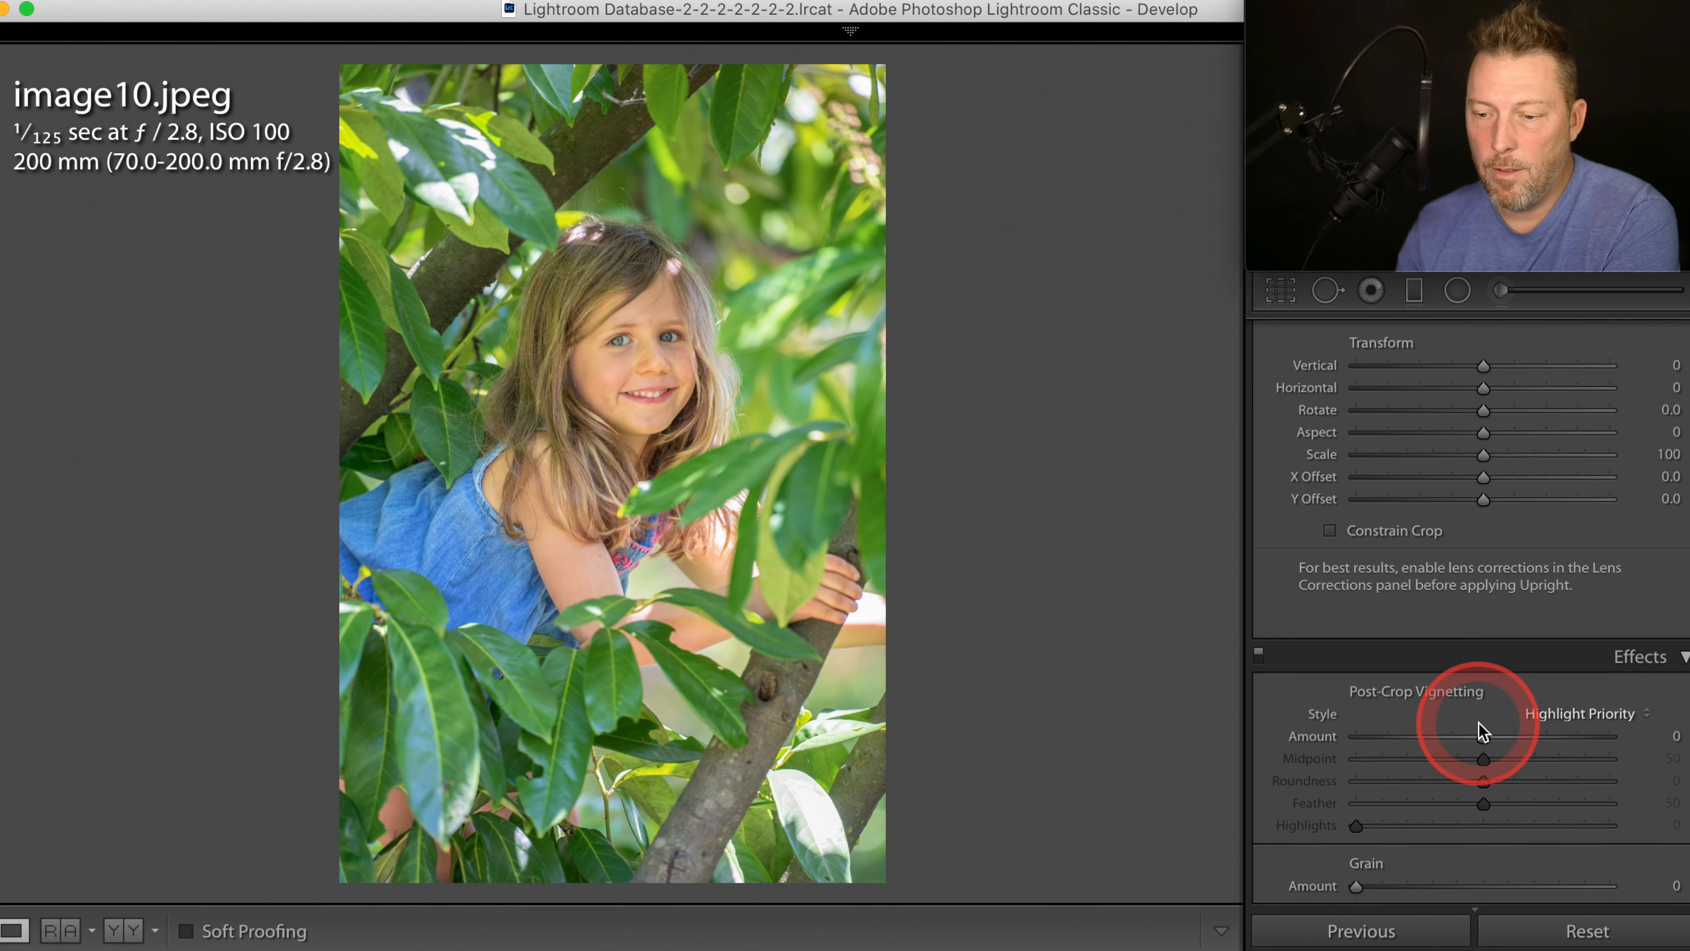
{"action": "left_click_drag", "start_coordinate": [1483, 707], "coordinate": [1289, 704]}
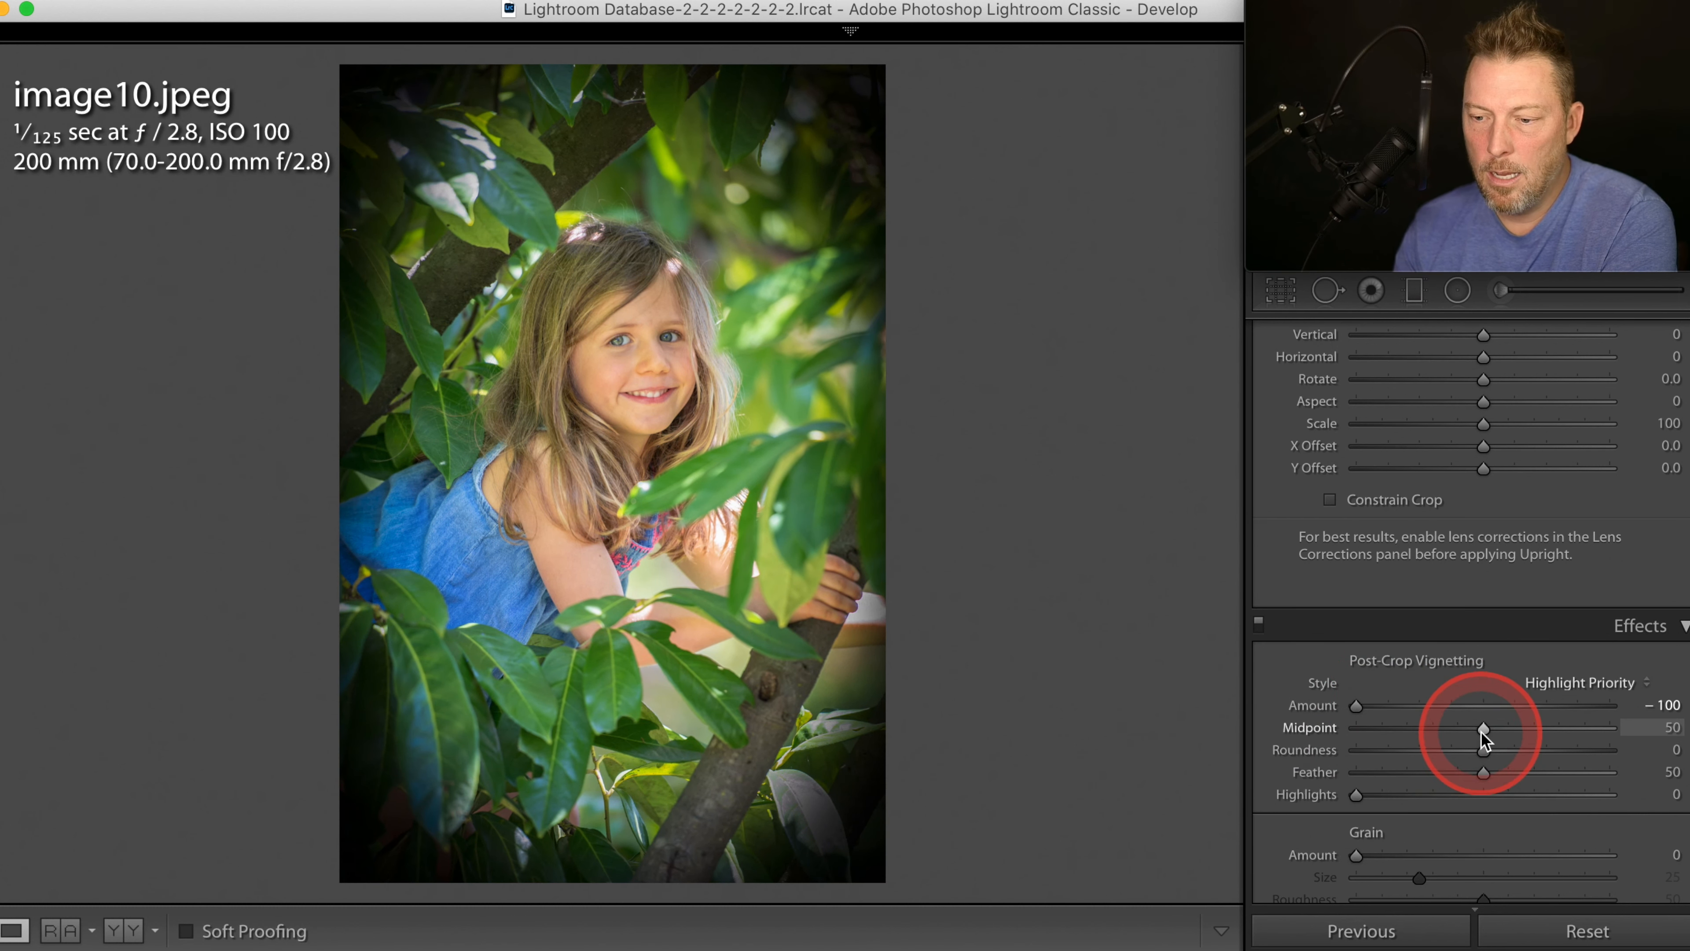
{"action": "left_click_drag", "start_coordinate": [1481, 729], "coordinate": [1423, 726]}
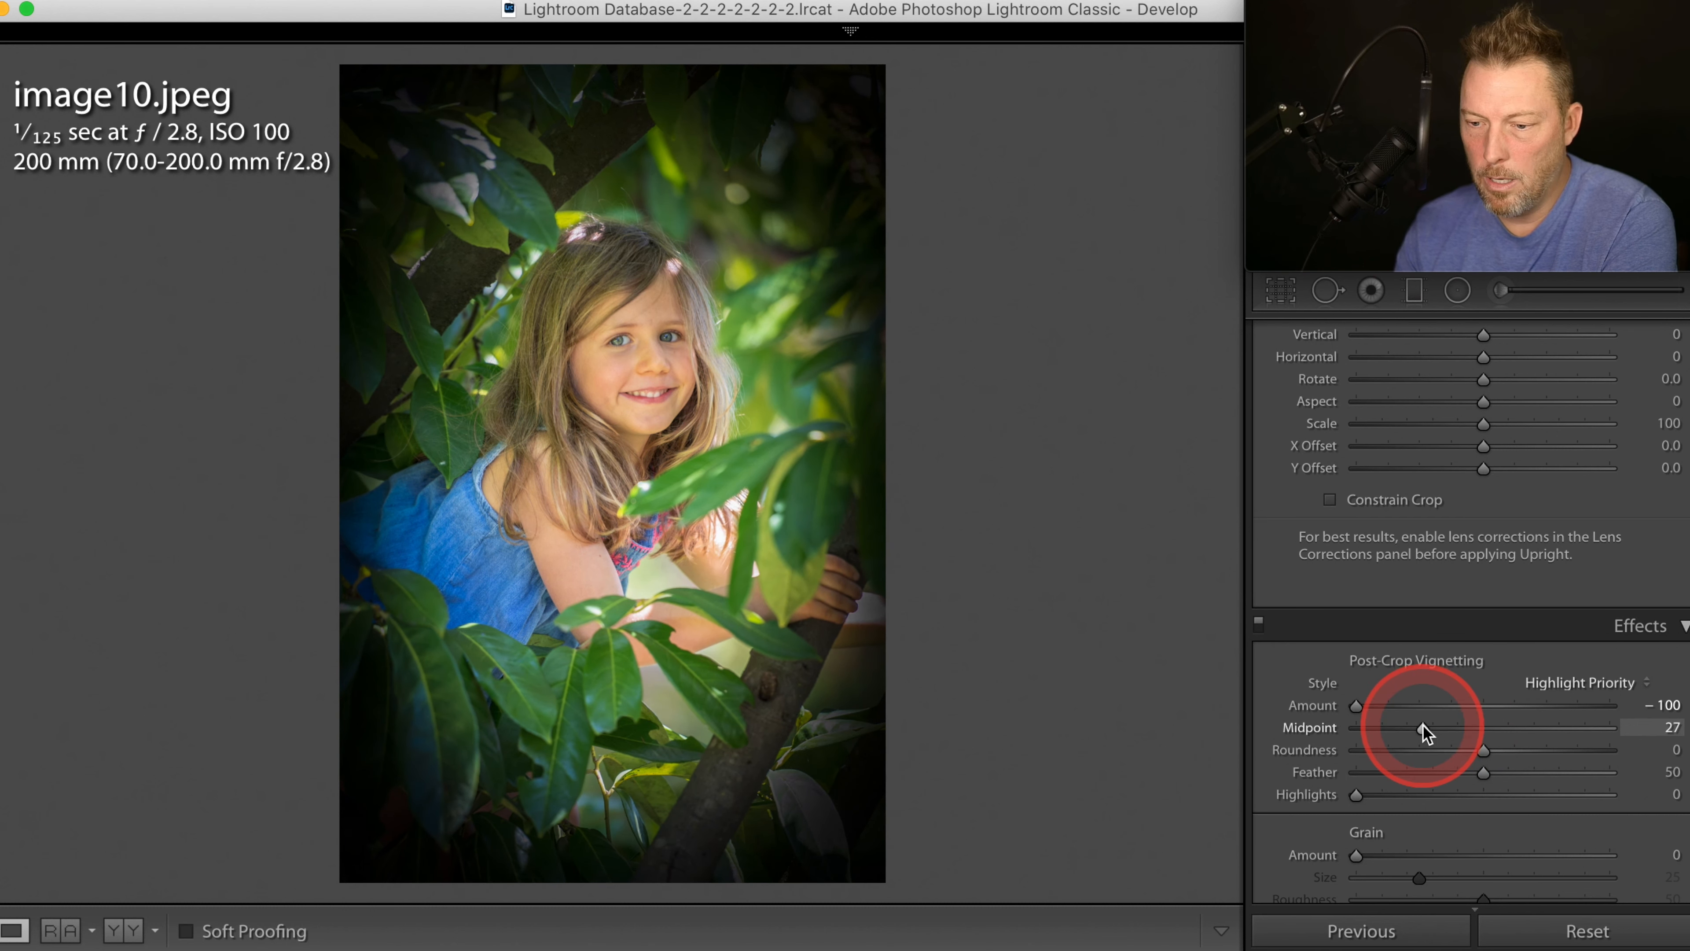
{"action": "left_click_drag", "start_coordinate": [1358, 705], "coordinate": [1437, 729]}
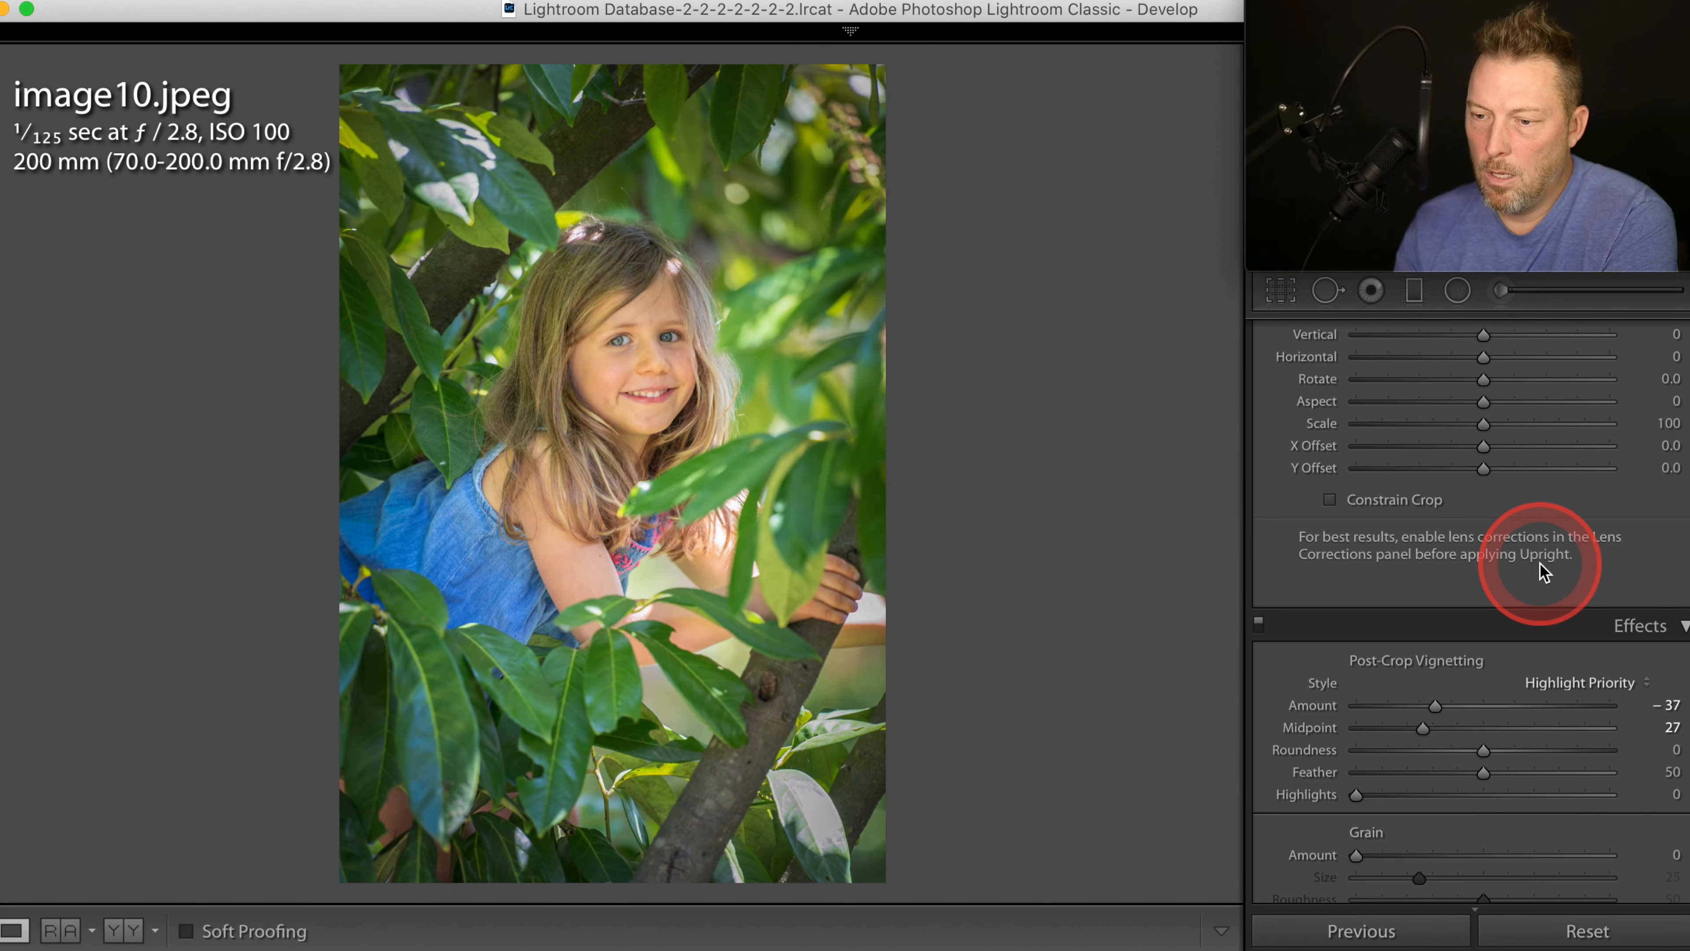
Step: Raise the girl photo's Contrast to +50
{"action": "scroll", "coordinate": [1531, 566], "scroll_direction": "up", "scroll_amount": 15}
{"action": "mouse_move", "coordinate": [1540, 563]}
{"action": "left_mouse_down"}
{"action": "mouse_move", "coordinate": [792, 537]}
{"action": "mouse_move", "coordinate": [610, 401]}
{"action": "left_mouse_up"}
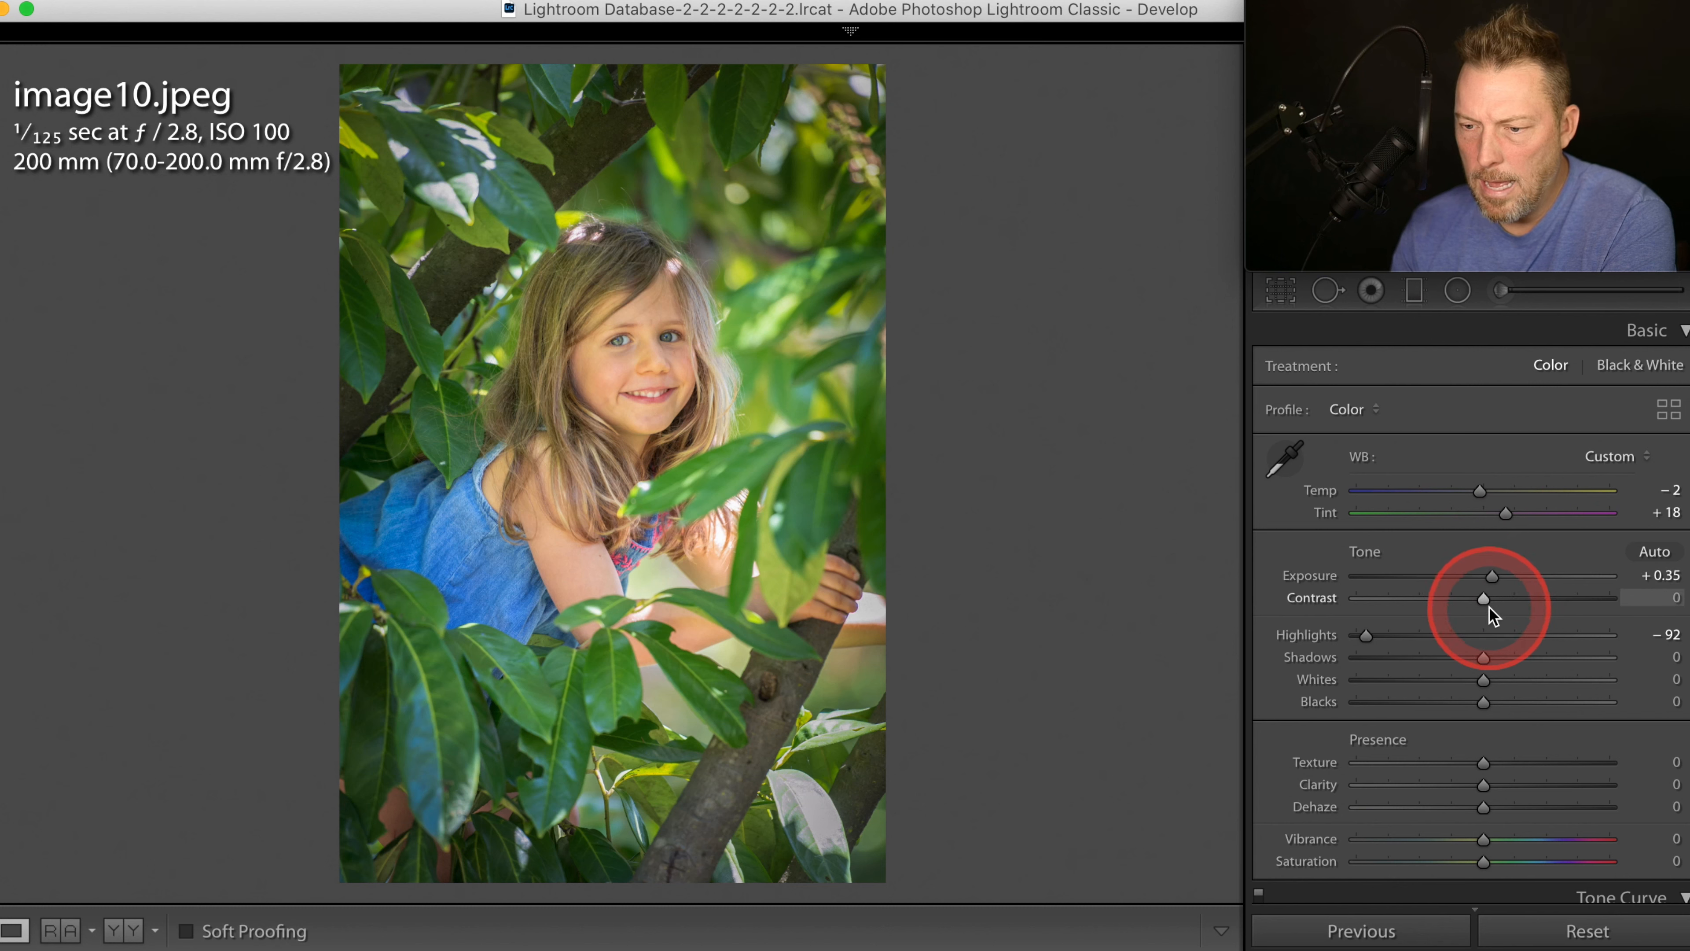
{"action": "left_click_drag", "start_coordinate": [1484, 597], "coordinate": [1548, 608]}
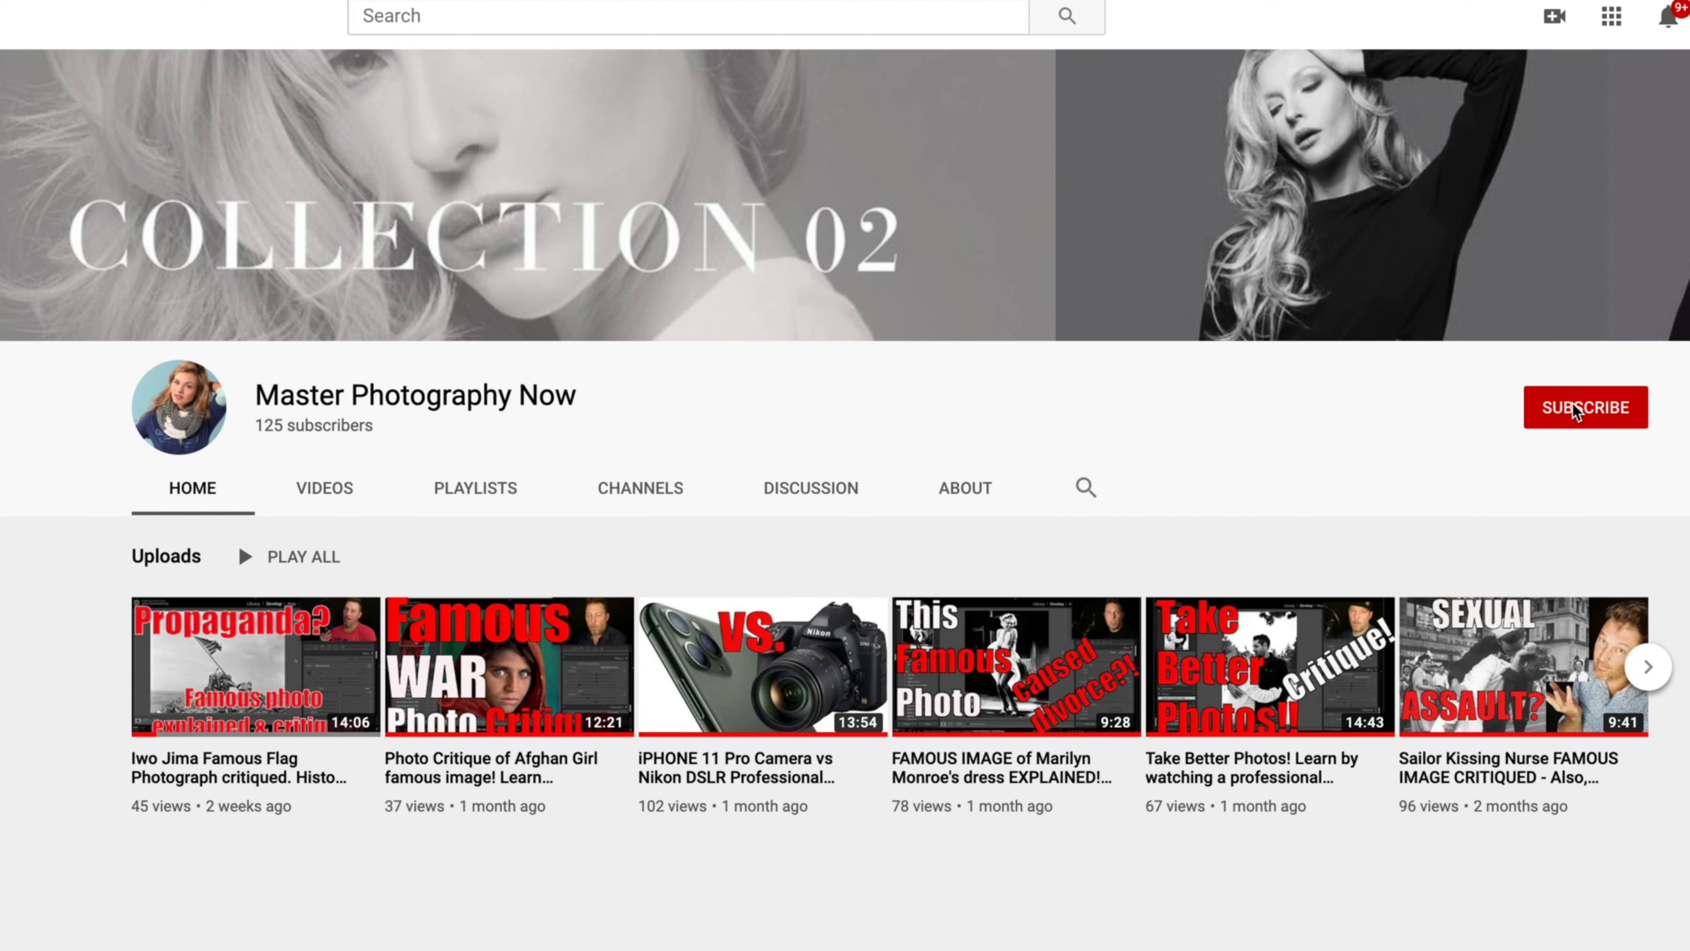
Step: Switch to YouTube and subscribe to the Master Photography Now channel with notifications set to All
{"action": "left_click", "coordinate": [1575, 411]}
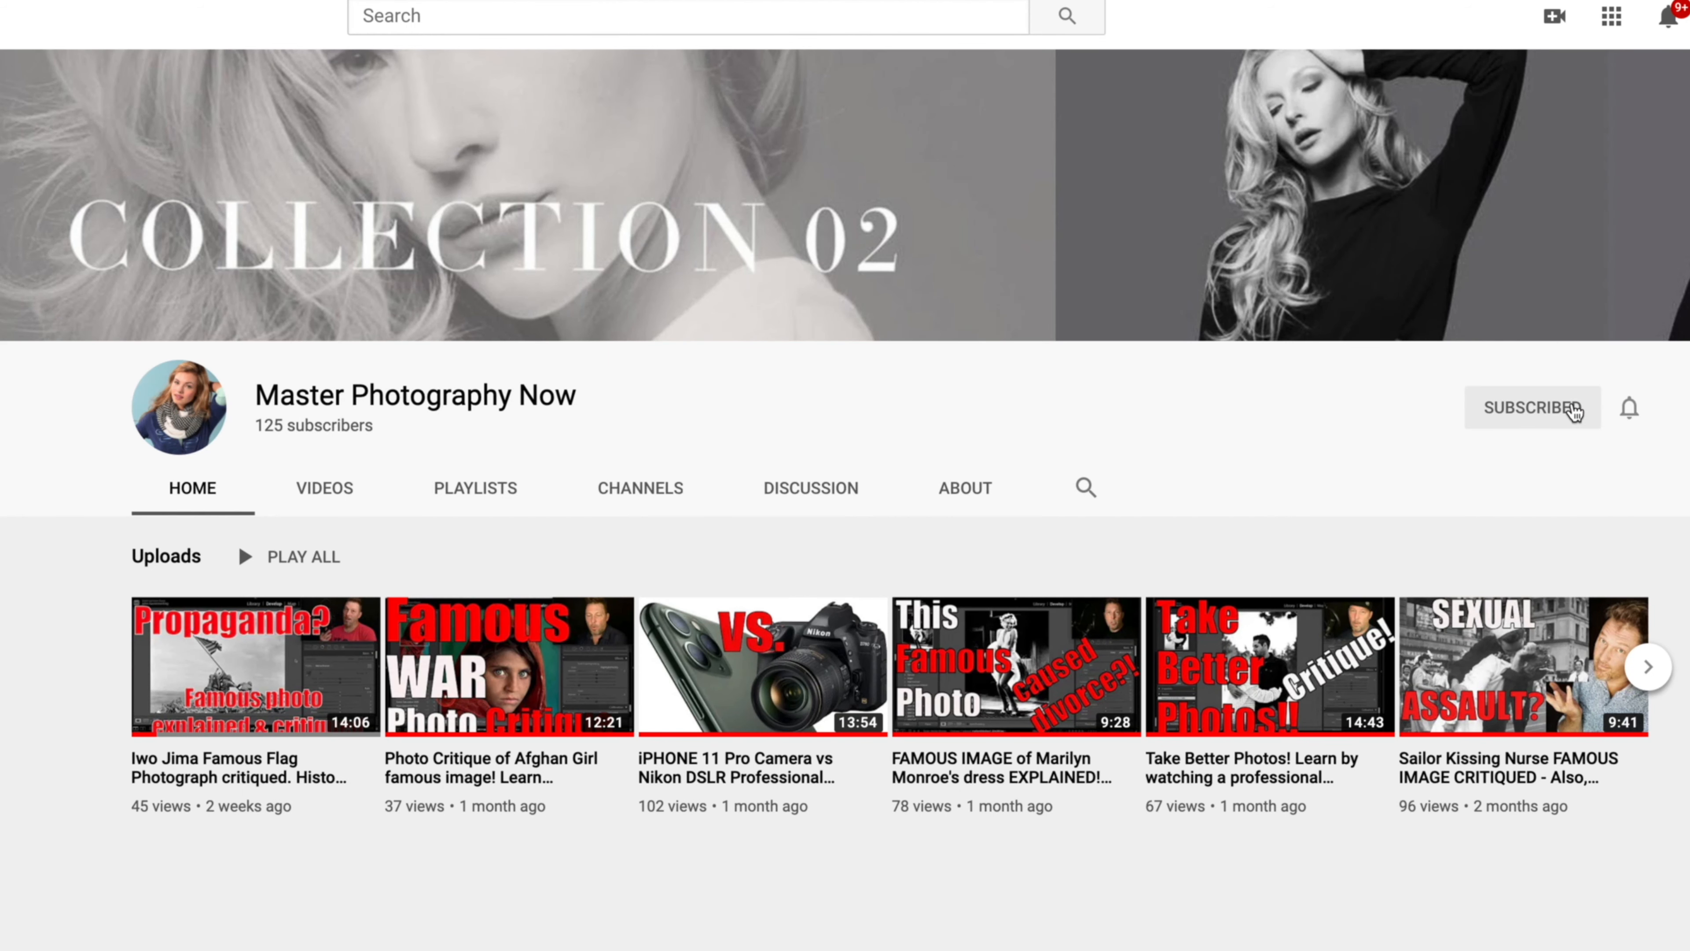
{"action": "left_click", "coordinate": [1630, 408]}
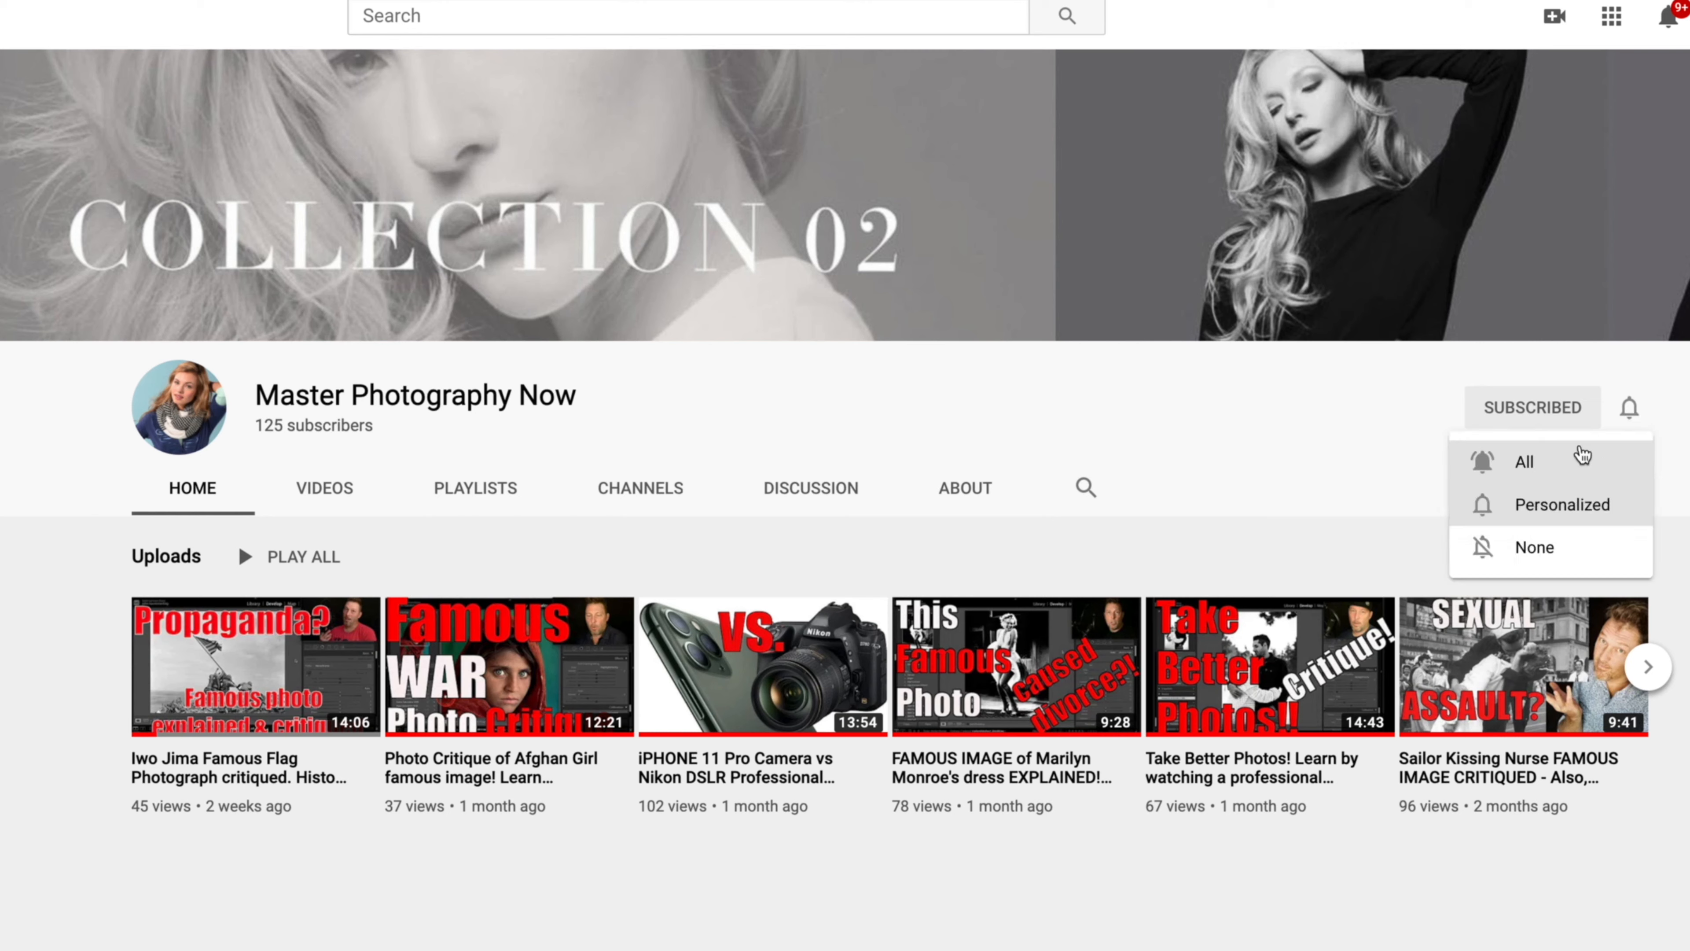
{"action": "left_click", "coordinate": [1561, 460]}
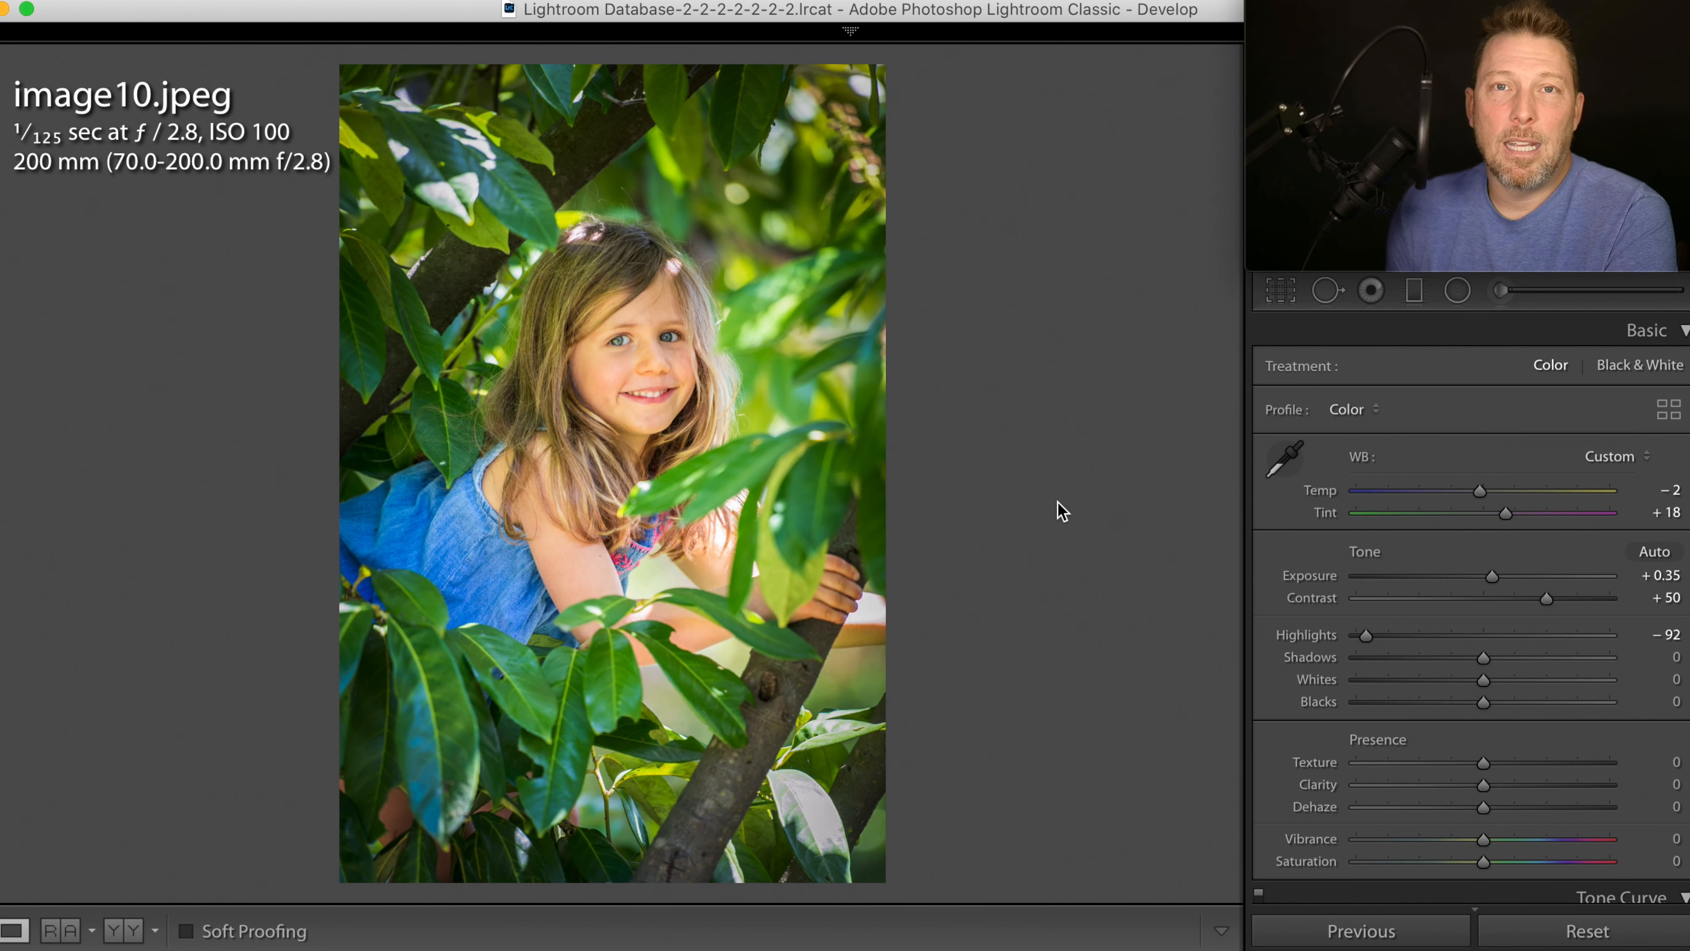